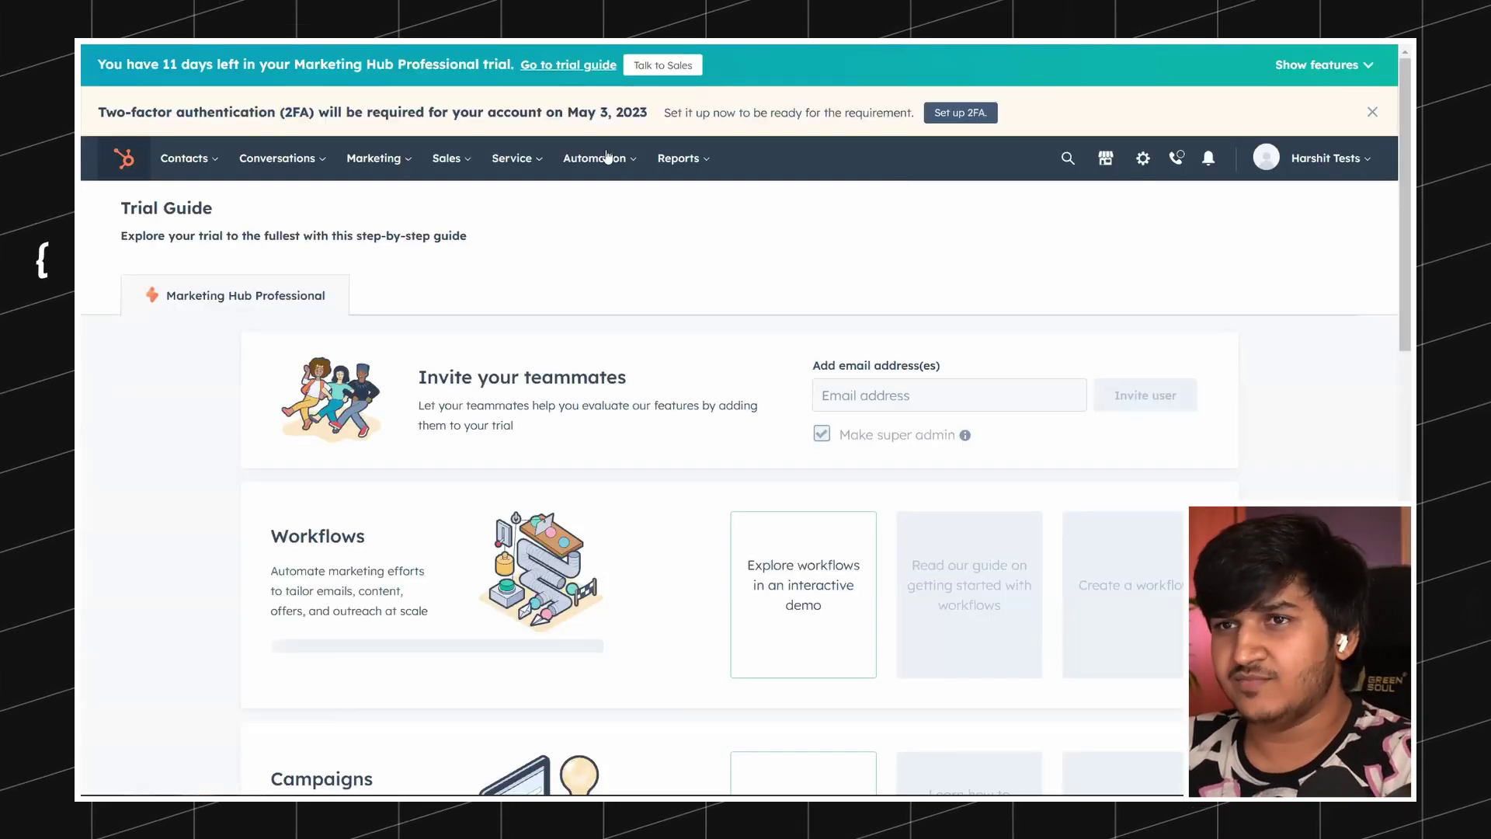
Open the Webflow Form from Marketing > Forms and launch Edit form to see its fields
{"action": "left_click", "coordinate": [447, 159]}
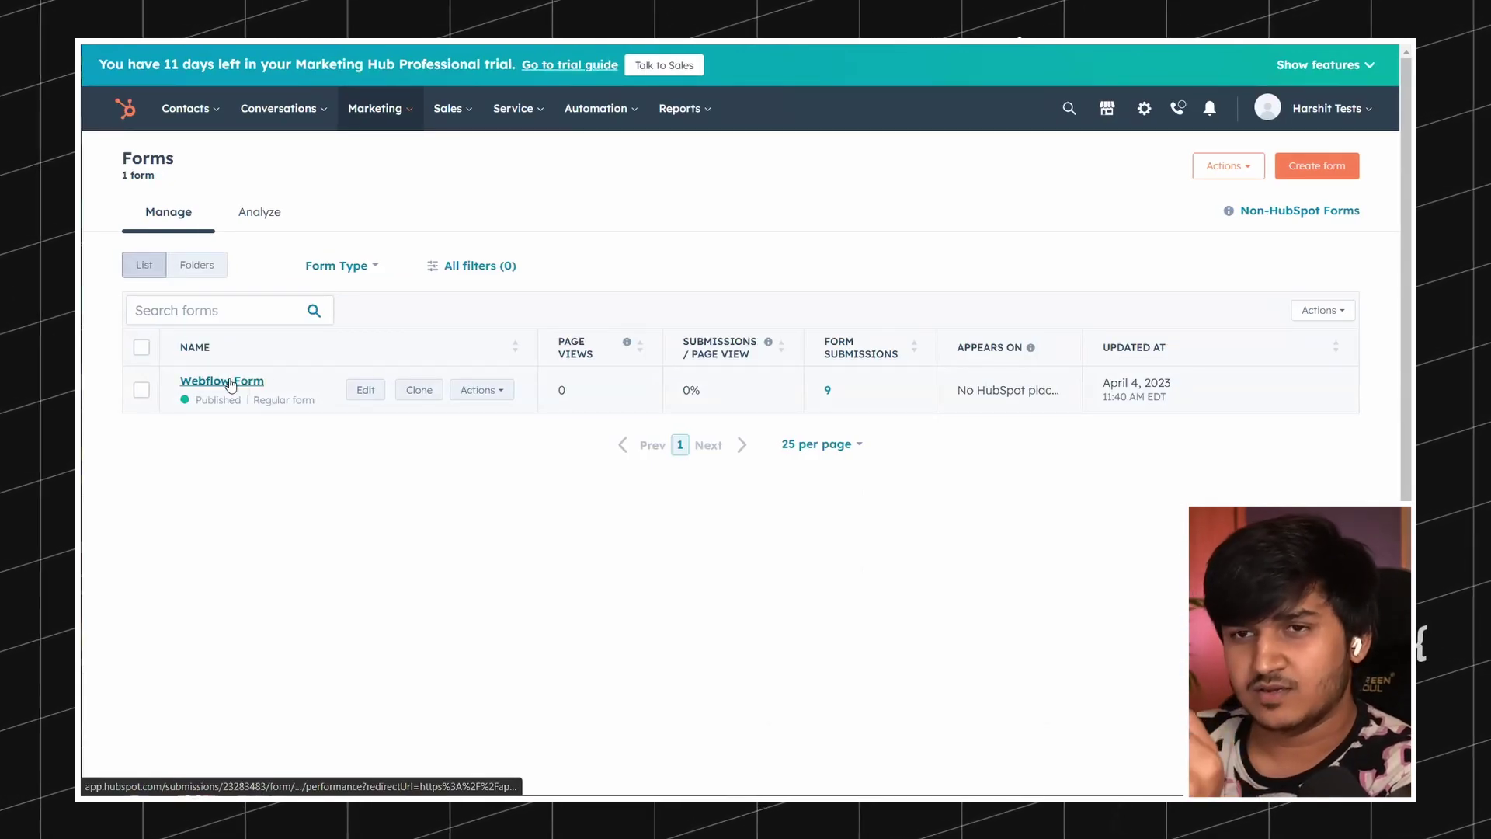
{"action": "left_click", "coordinate": [231, 384]}
{"action": "scroll", "coordinate": [655, 372], "scroll_direction": "down", "scroll_amount": 3}
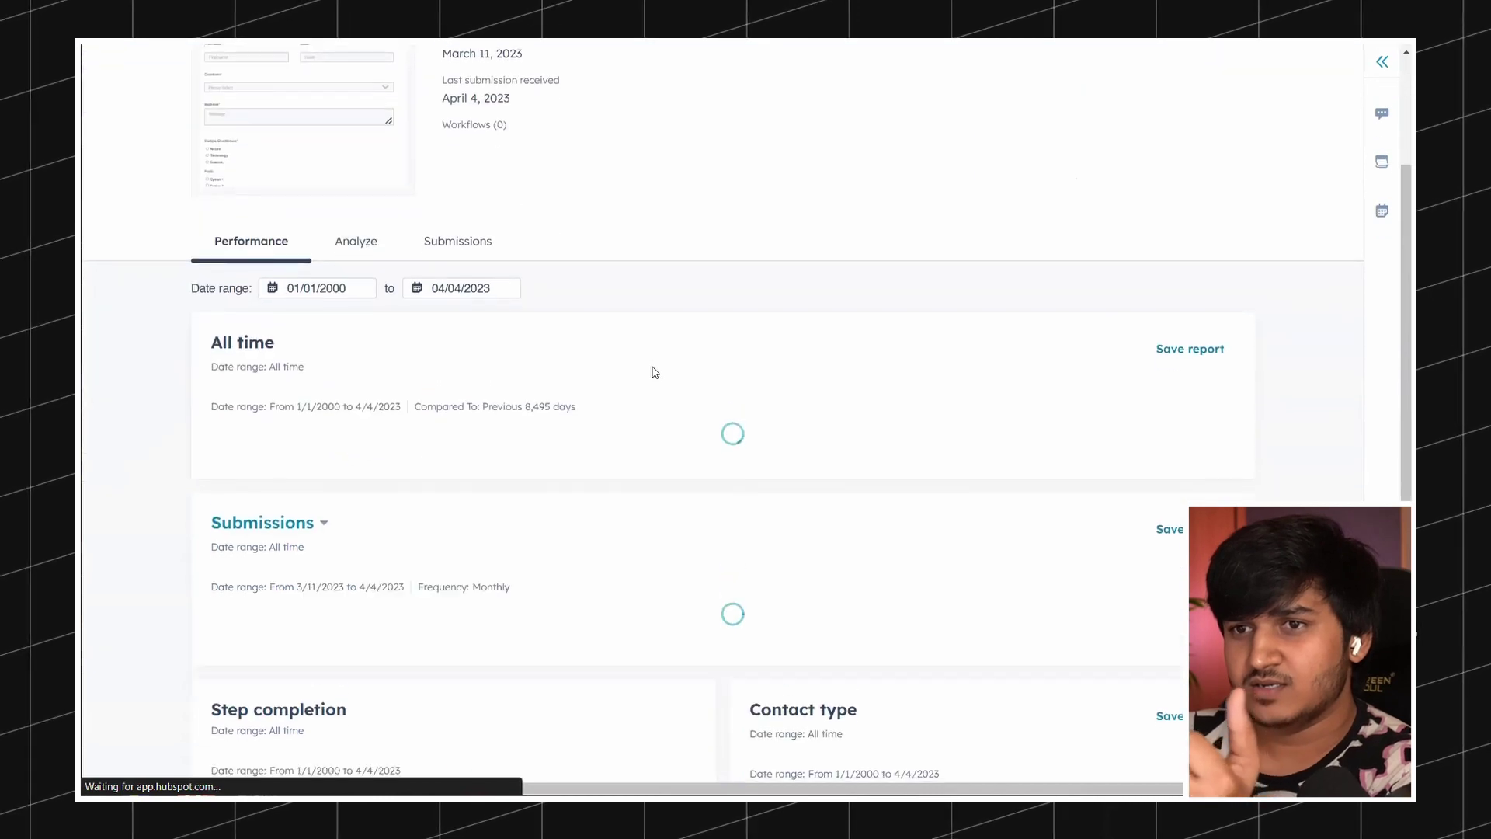
{"action": "scroll", "coordinate": [1188, 210], "scroll_direction": "up", "scroll_amount": 3}
{"action": "left_click", "coordinate": [1232, 187]}
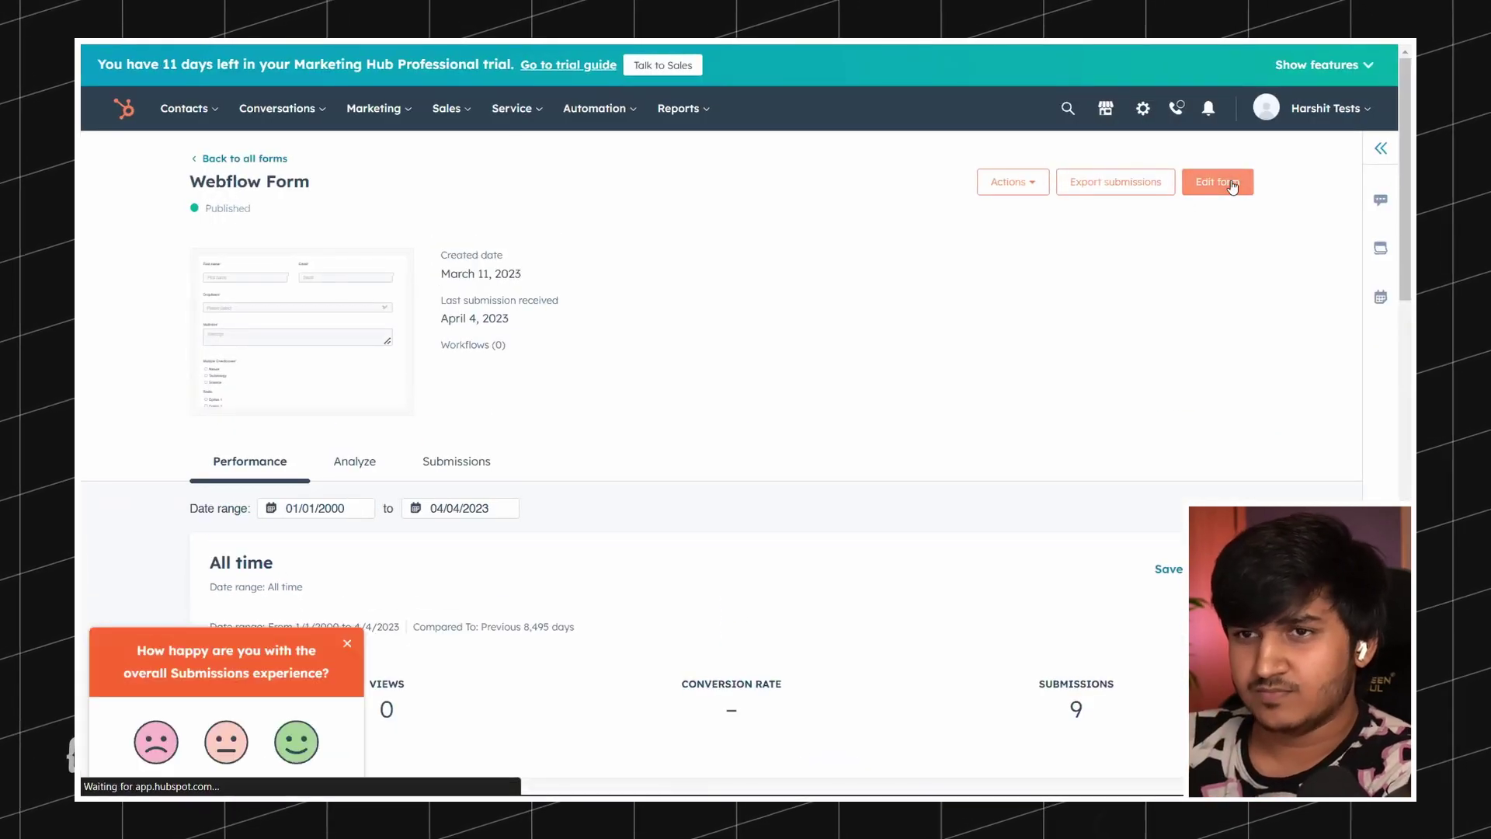
{"action": "scroll", "coordinate": [856, 313], "scroll_direction": "down", "scroll_amount": 1}
{"action": "scroll", "coordinate": [855, 316], "scroll_direction": "up", "scroll_amount": 1}
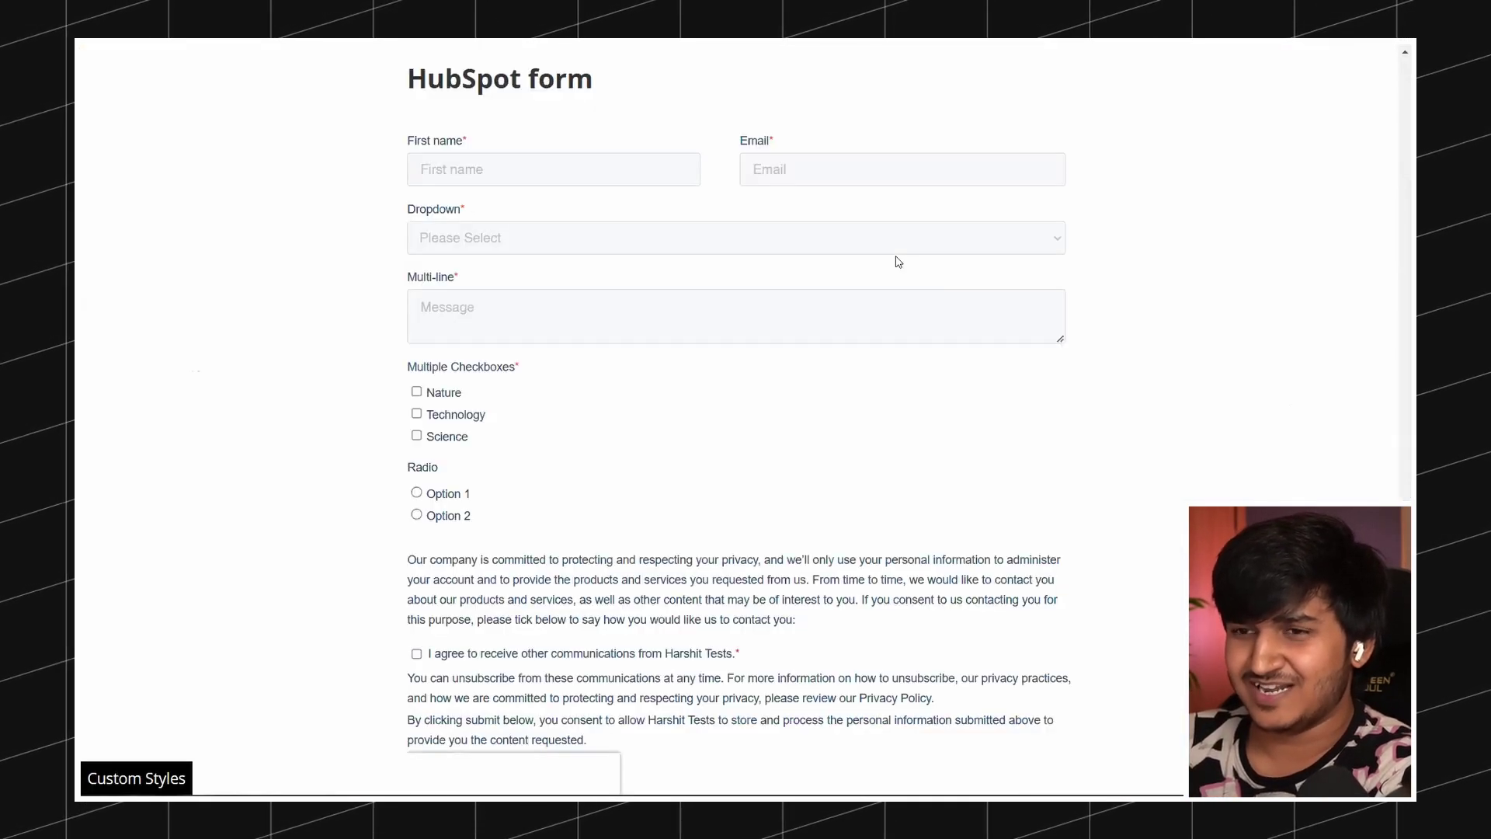
Scroll through the Webflow Form's fields in the HubSpot form editor
{"action": "scroll", "coordinate": [898, 262], "scroll_direction": "up", "scroll_amount": 2}
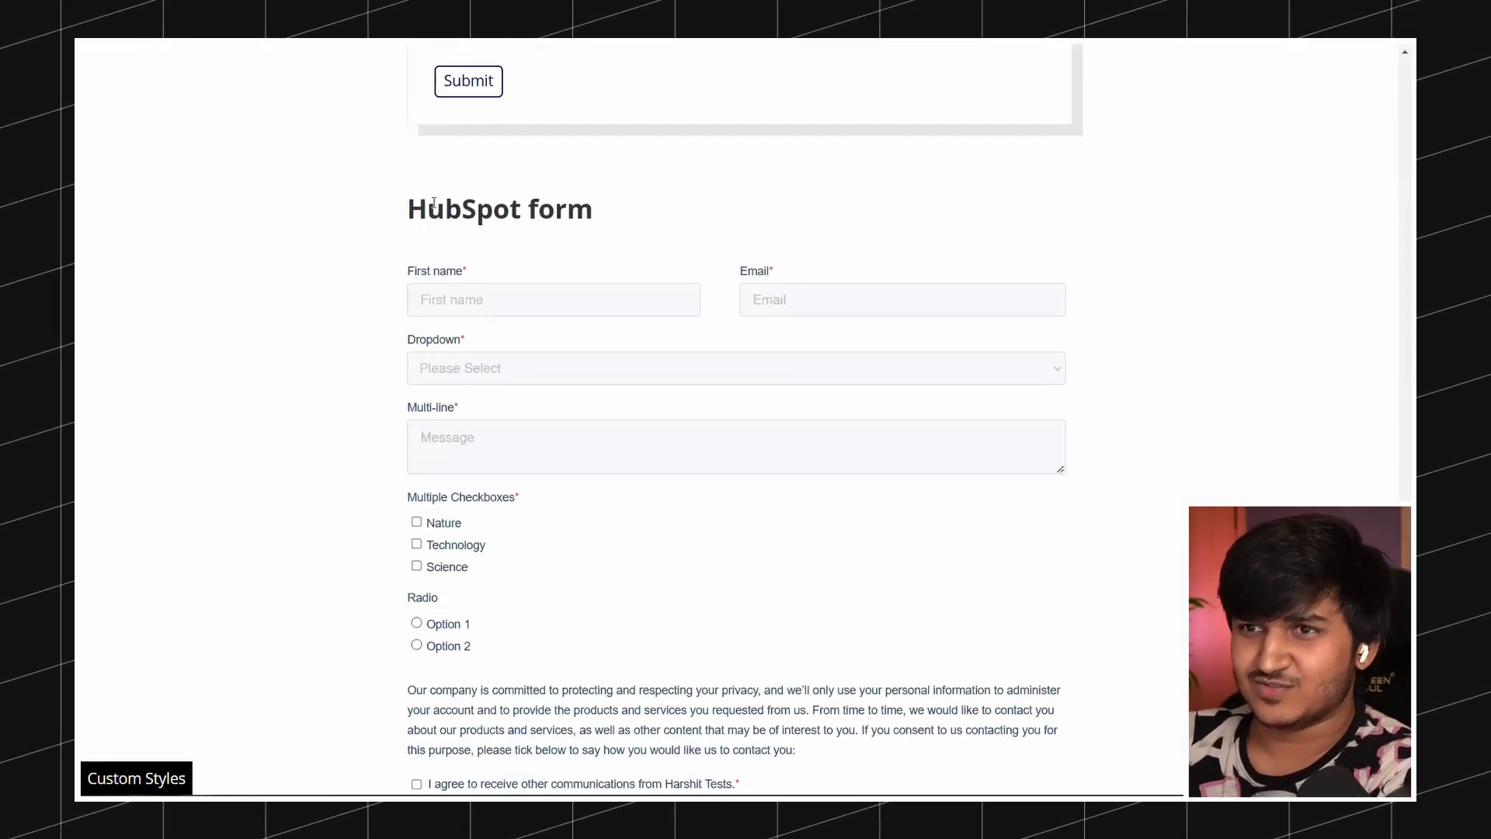
{"action": "key", "text": "ctrl+a"}
{"action": "left_click", "coordinate": [1097, 438]}
{"action": "scroll", "coordinate": [1153, 395], "scroll_direction": "down", "scroll_amount": 1}
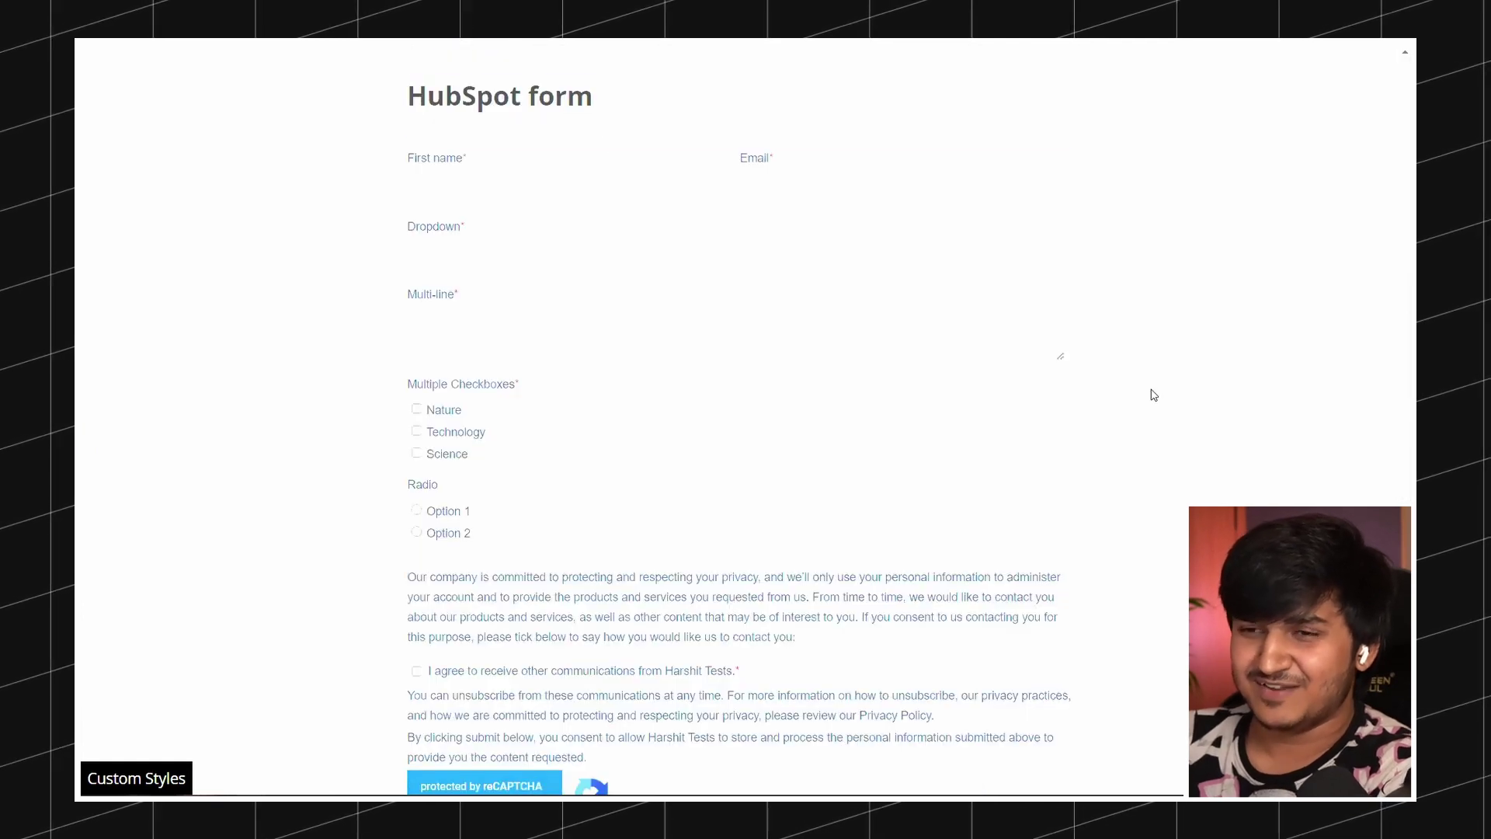
{"action": "scroll", "coordinate": [1153, 394], "scroll_direction": "down", "scroll_amount": 1}
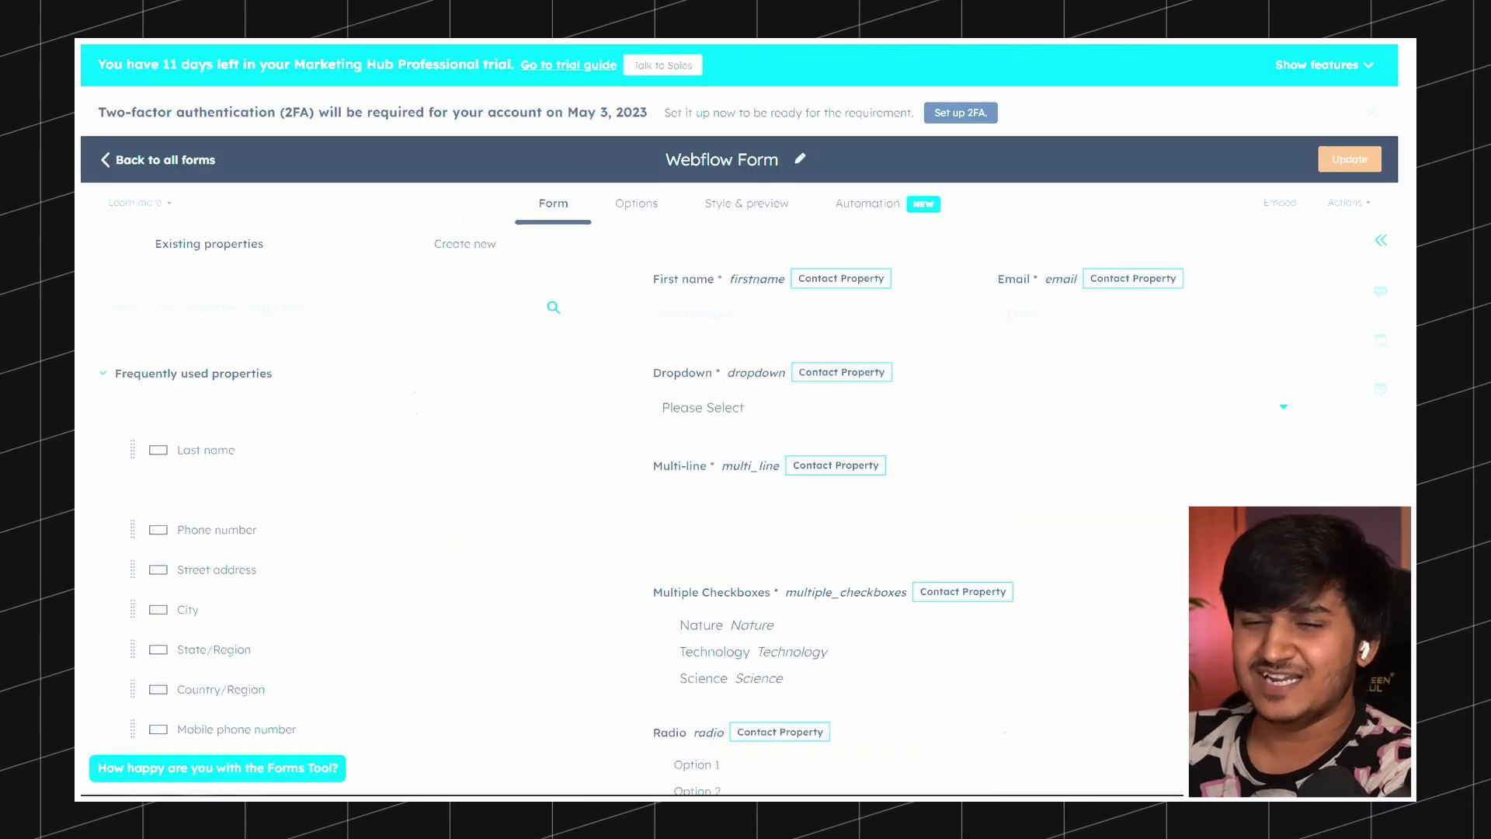
{"action": "scroll", "coordinate": [443, 380], "scroll_direction": "down", "scroll_amount": 5}
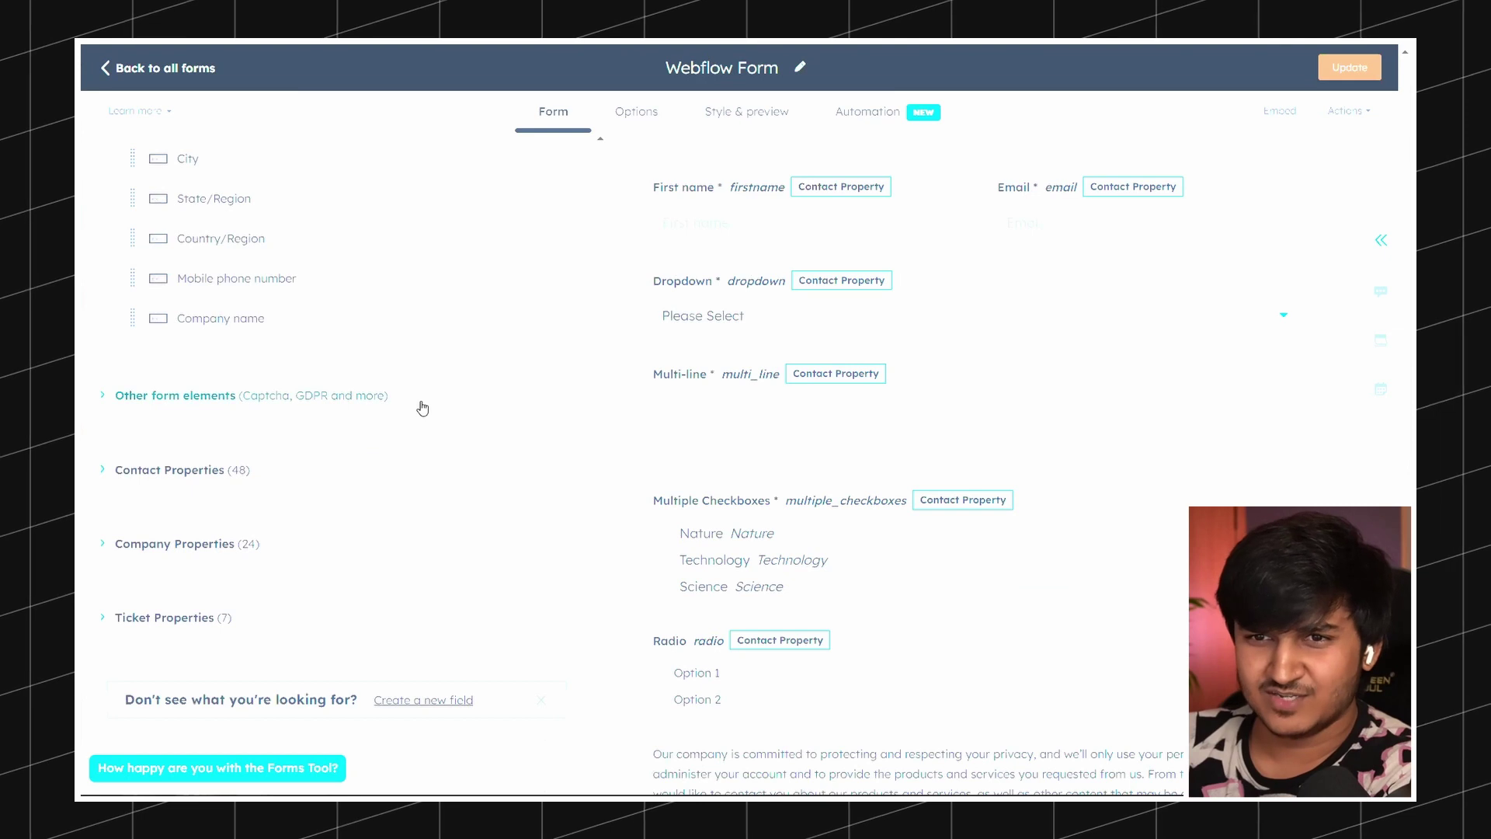
{"action": "scroll", "coordinate": [410, 403], "scroll_direction": "up", "scroll_amount": 5}
Switch to Style & preview and expand the Style section's colour and size options
{"action": "left_click", "coordinate": [723, 109]}
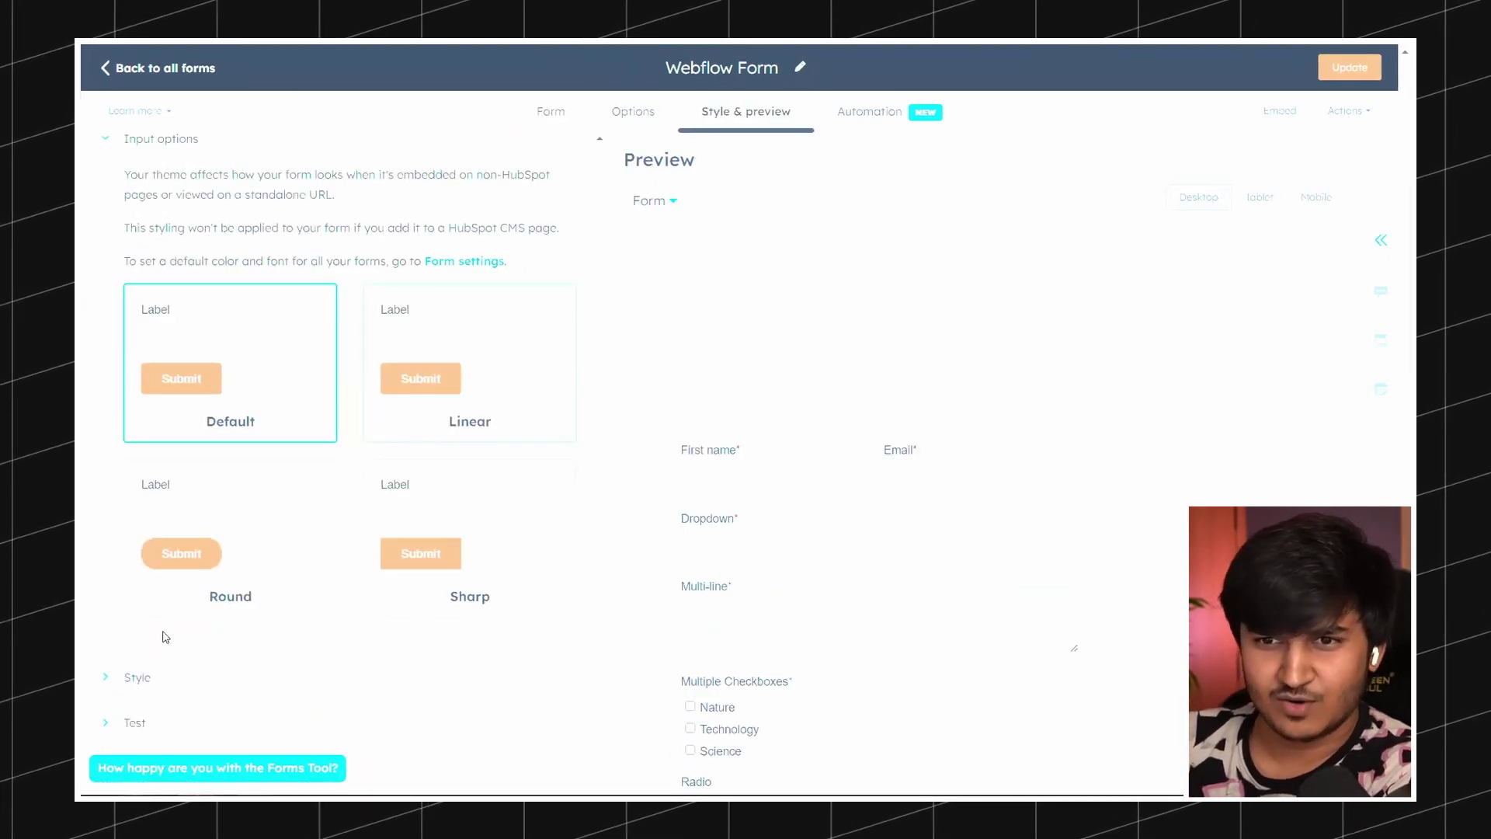
{"action": "left_click", "coordinate": [110, 676]}
{"action": "scroll", "coordinate": [200, 642], "scroll_direction": "down", "scroll_amount": 10}
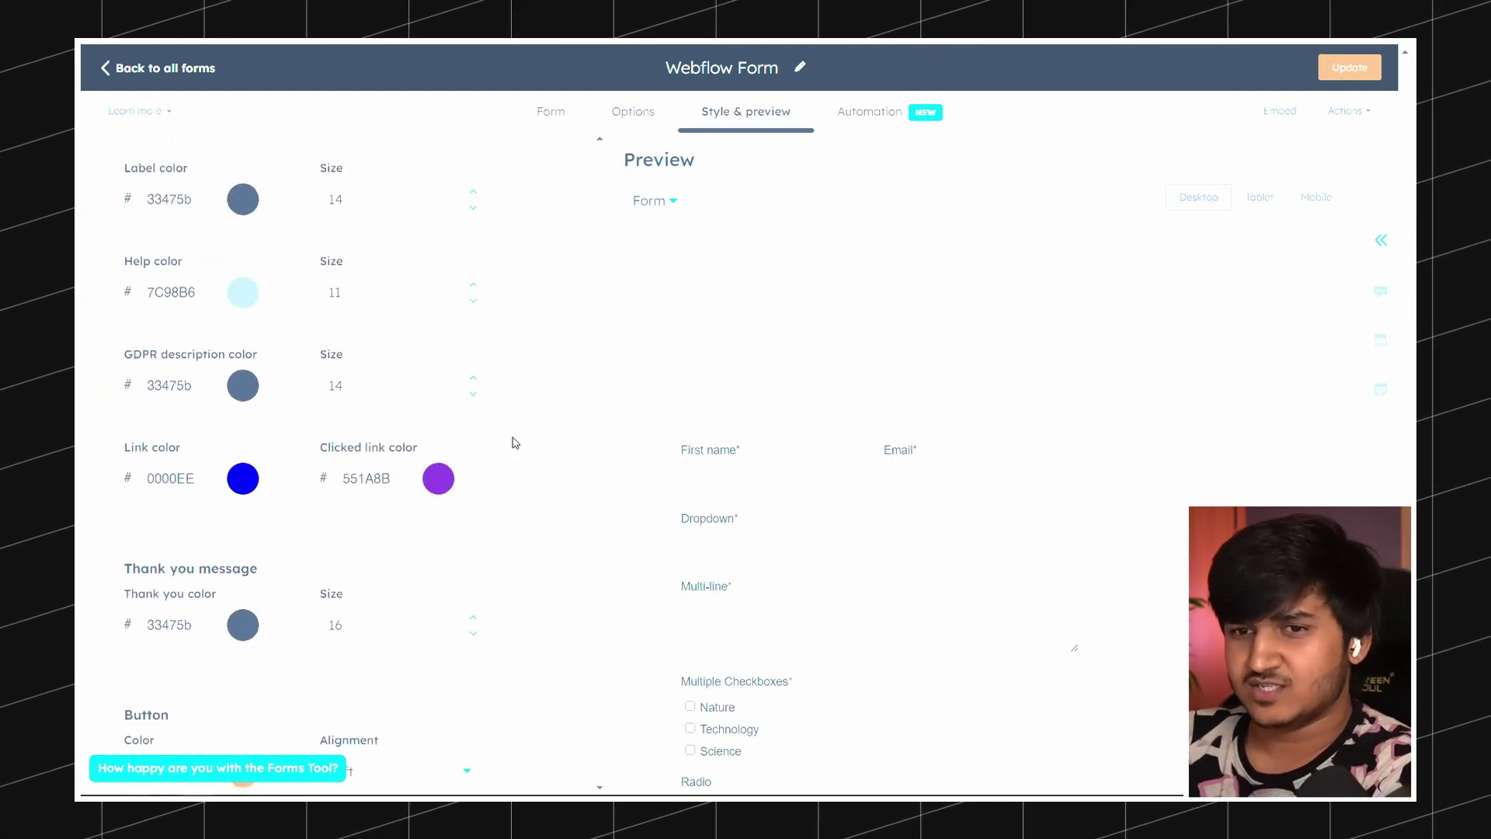
{"action": "scroll", "coordinate": [573, 370], "scroll_direction": "up", "scroll_amount": 10}
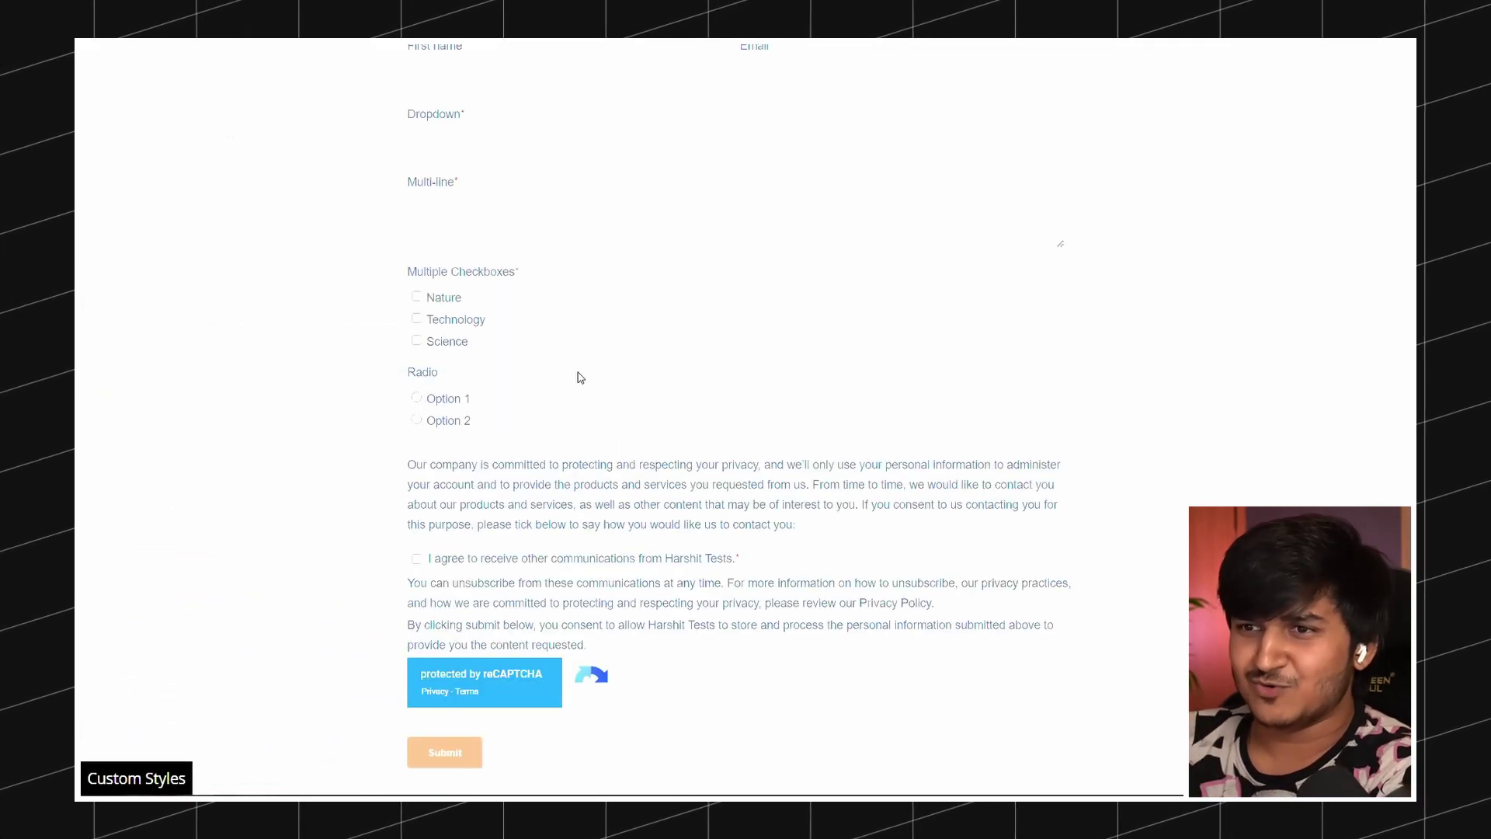
{"action": "scroll", "coordinate": [577, 377], "scroll_direction": "up", "scroll_amount": 4}
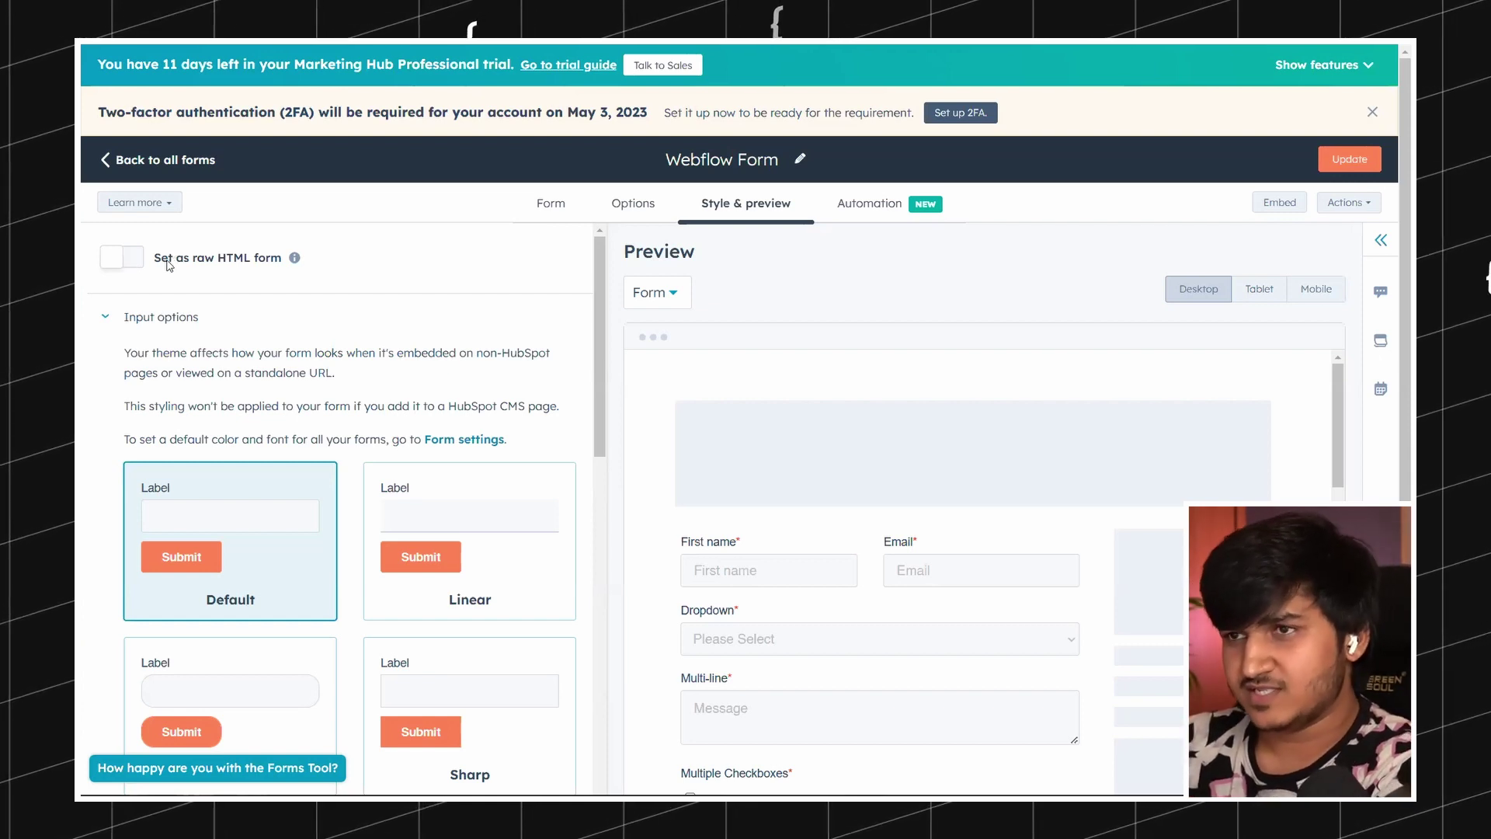
Enable 'Set as raw HTML form', publish the update, and copy the form's embed code
{"action": "left_click", "coordinate": [131, 264]}
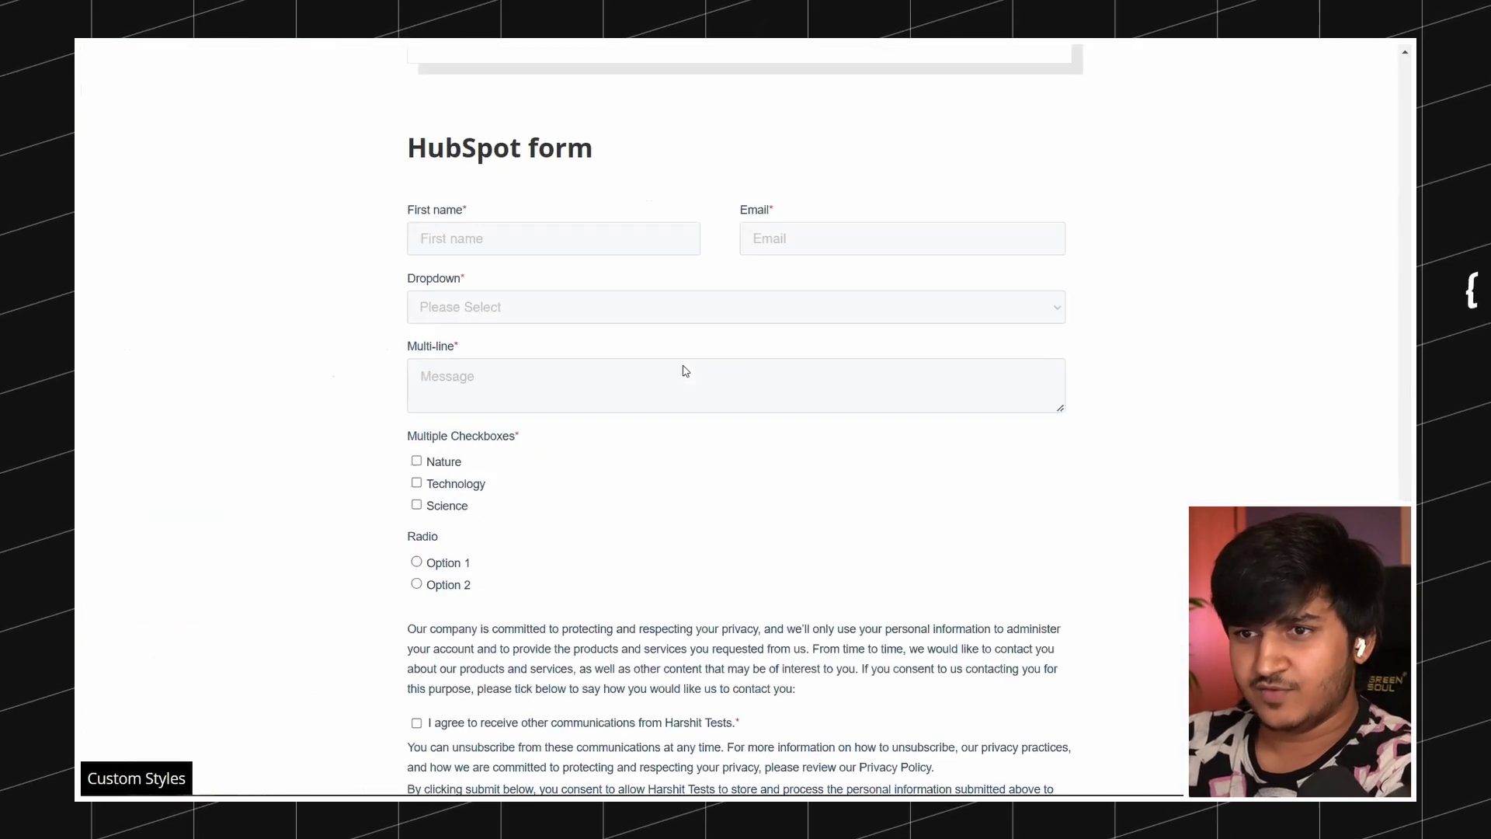
{"action": "scroll", "coordinate": [686, 371], "scroll_direction": "up", "scroll_amount": 4}
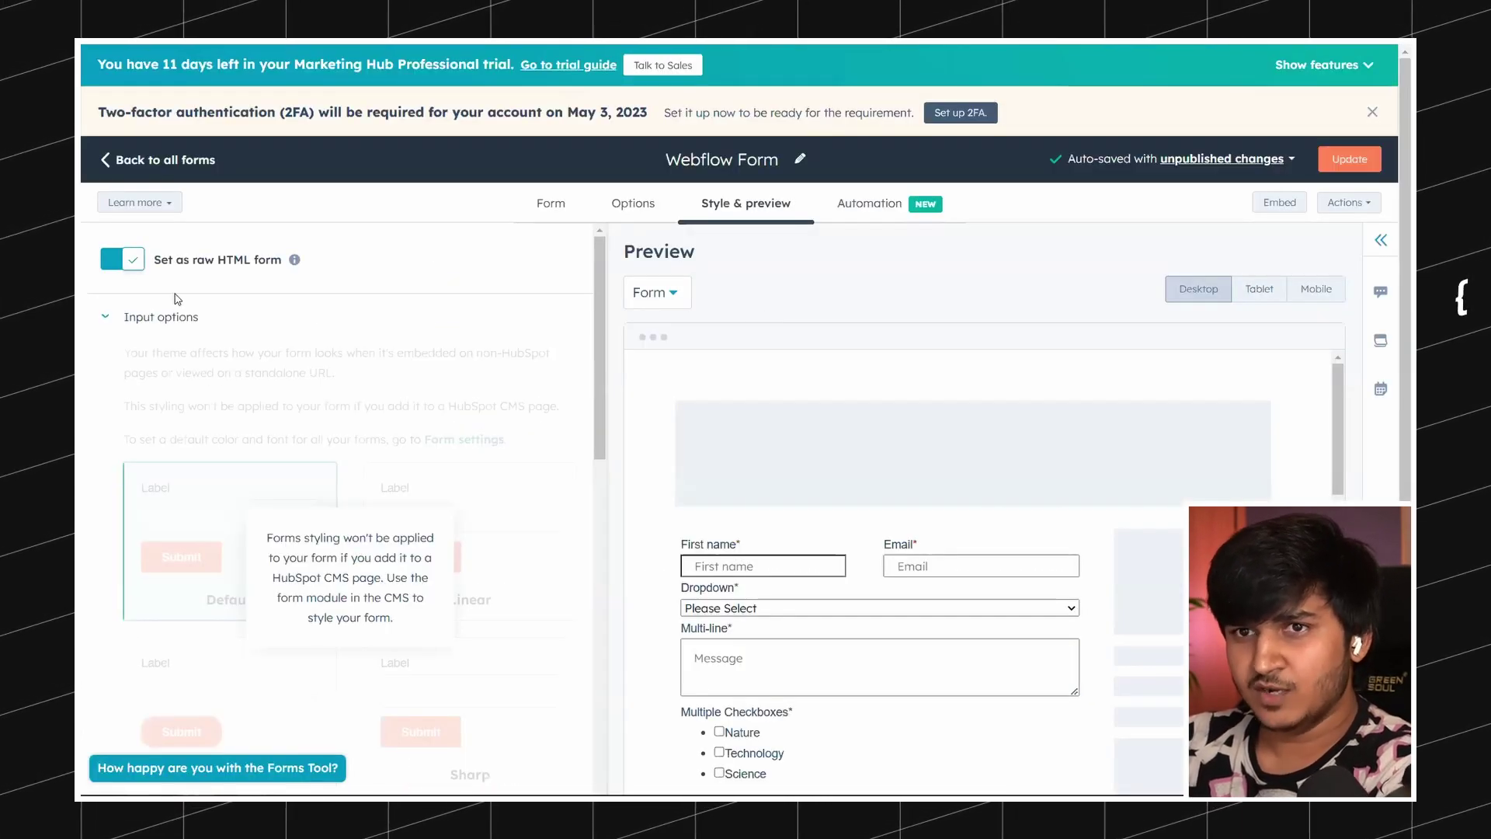
{"action": "left_click", "coordinate": [1349, 159]}
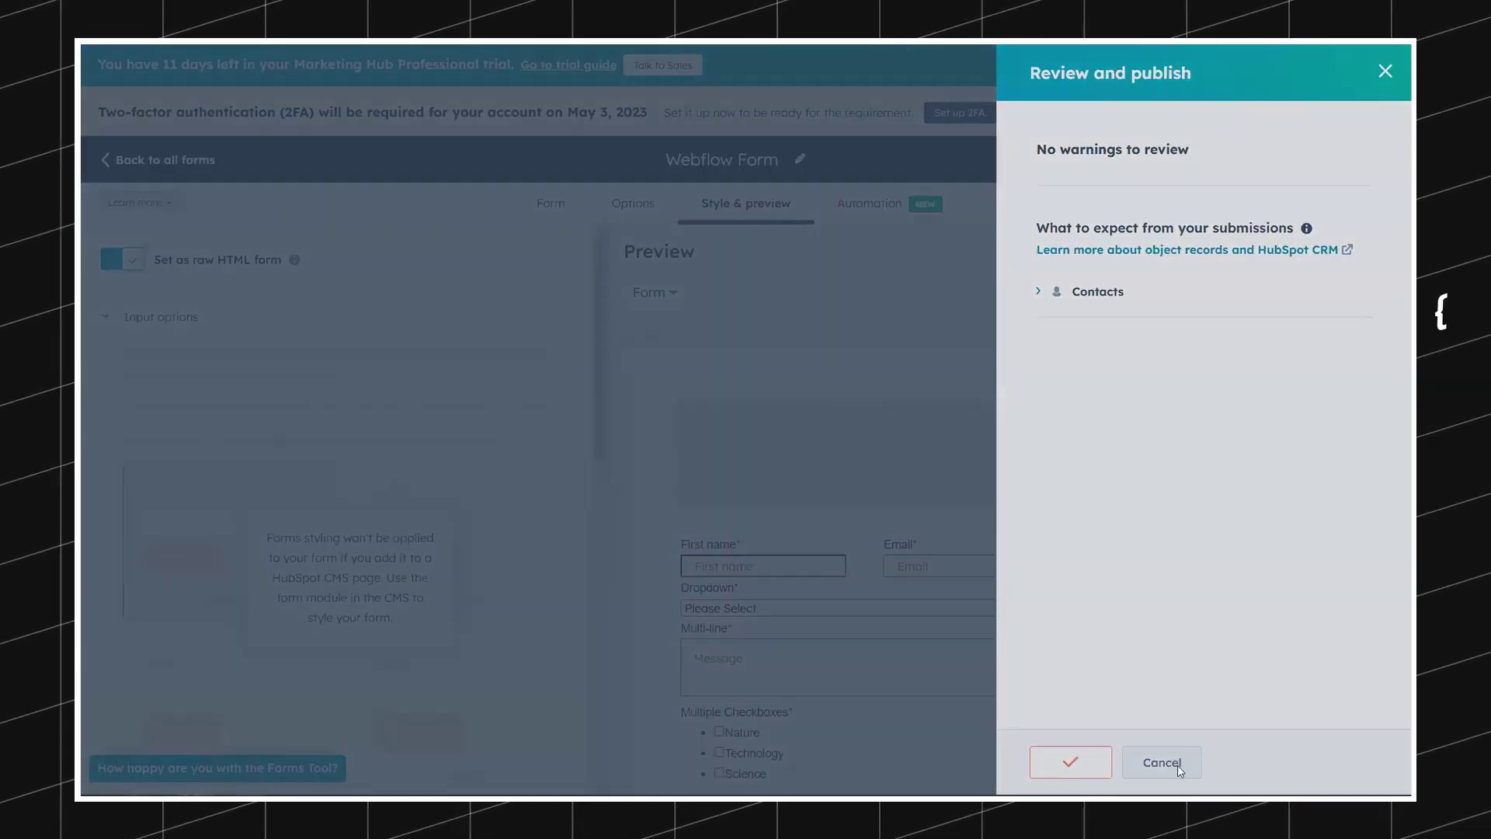
{"action": "scroll", "coordinate": [737, 567], "scroll_direction": "down", "scroll_amount": 3}
{"action": "scroll", "coordinate": [683, 538], "scroll_direction": "up", "scroll_amount": 3}
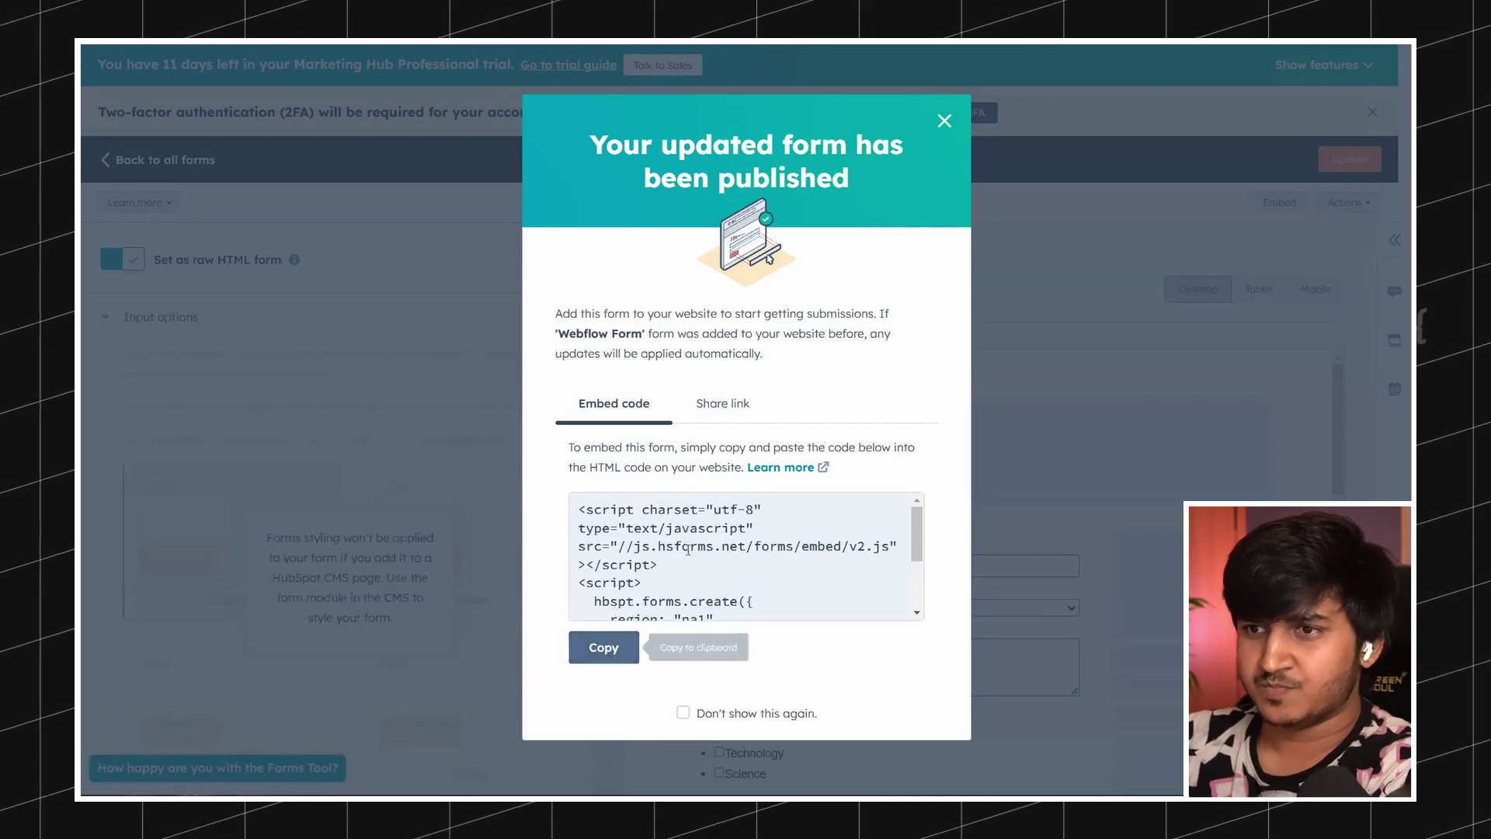
{"action": "left_click", "coordinate": [612, 648]}
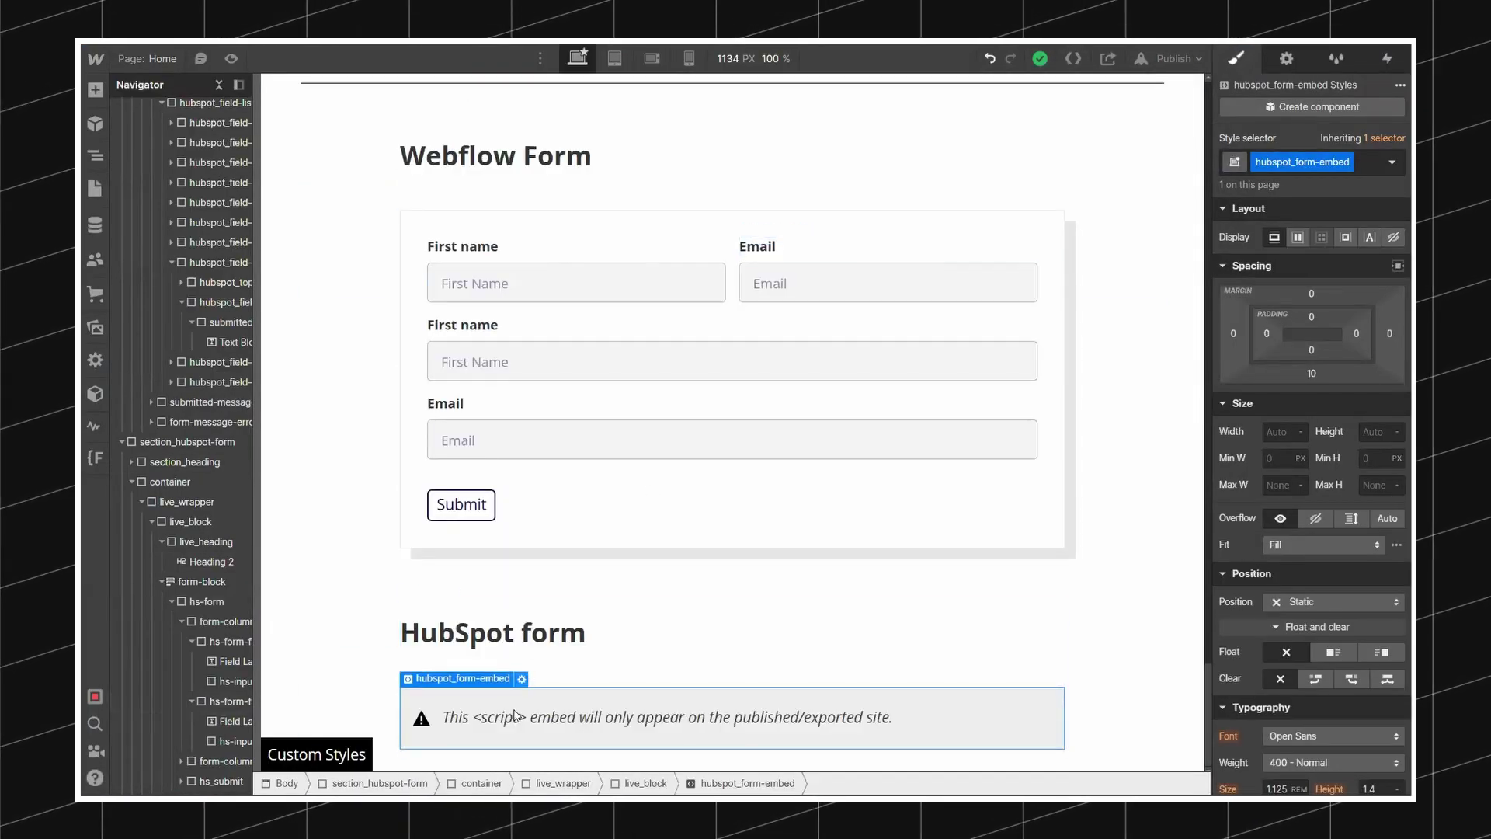
Check the HubSpot embed script in the page's HTML embed, save it, and publish to webflow.io
{"action": "double_click", "coordinate": [514, 715]}
{"action": "left_click_drag", "start_coordinate": [623, 390], "coordinate": [380, 218]}
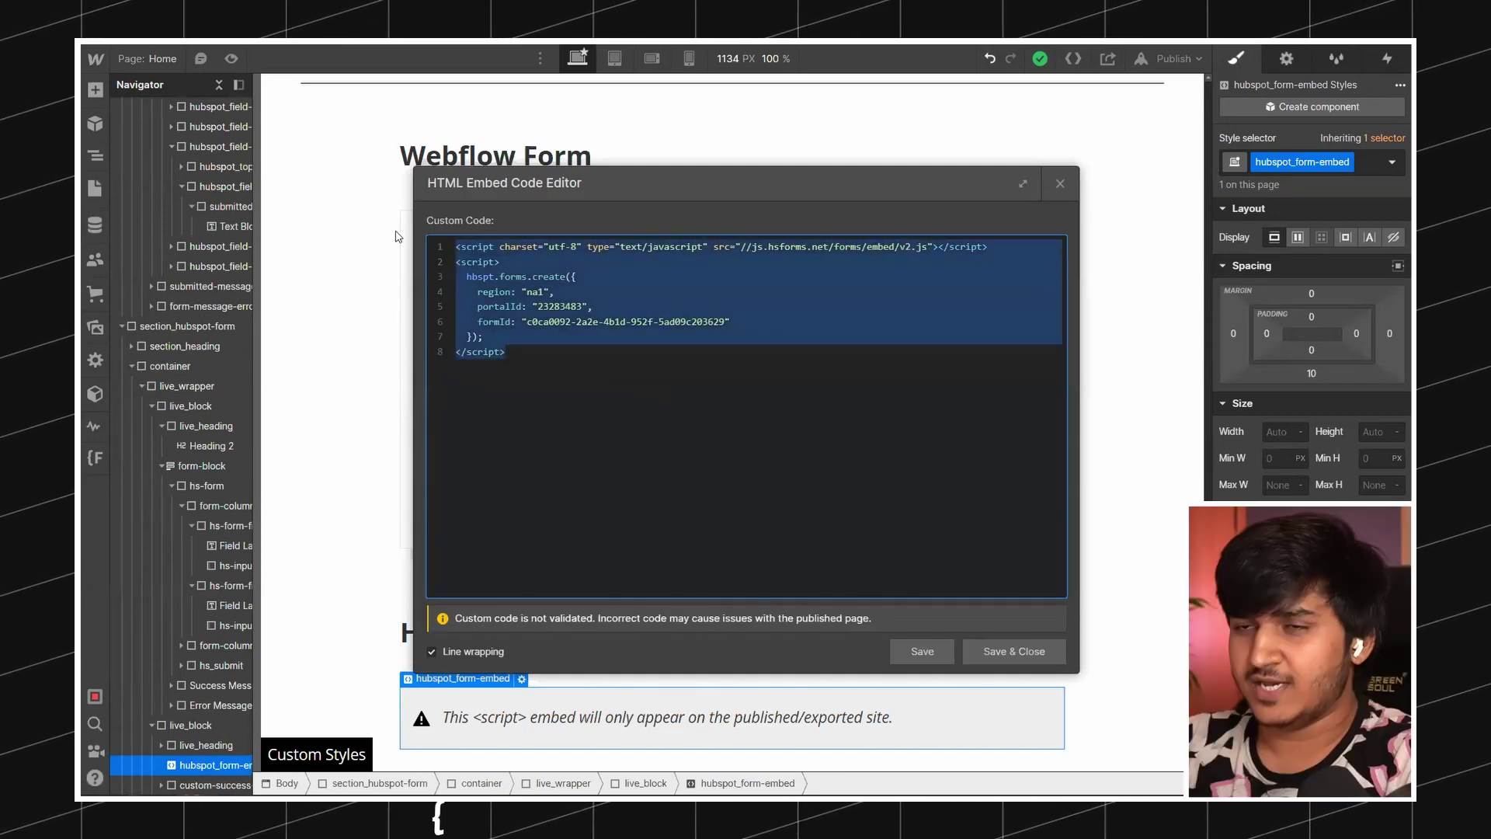
{"action": "left_click", "coordinate": [578, 340]}
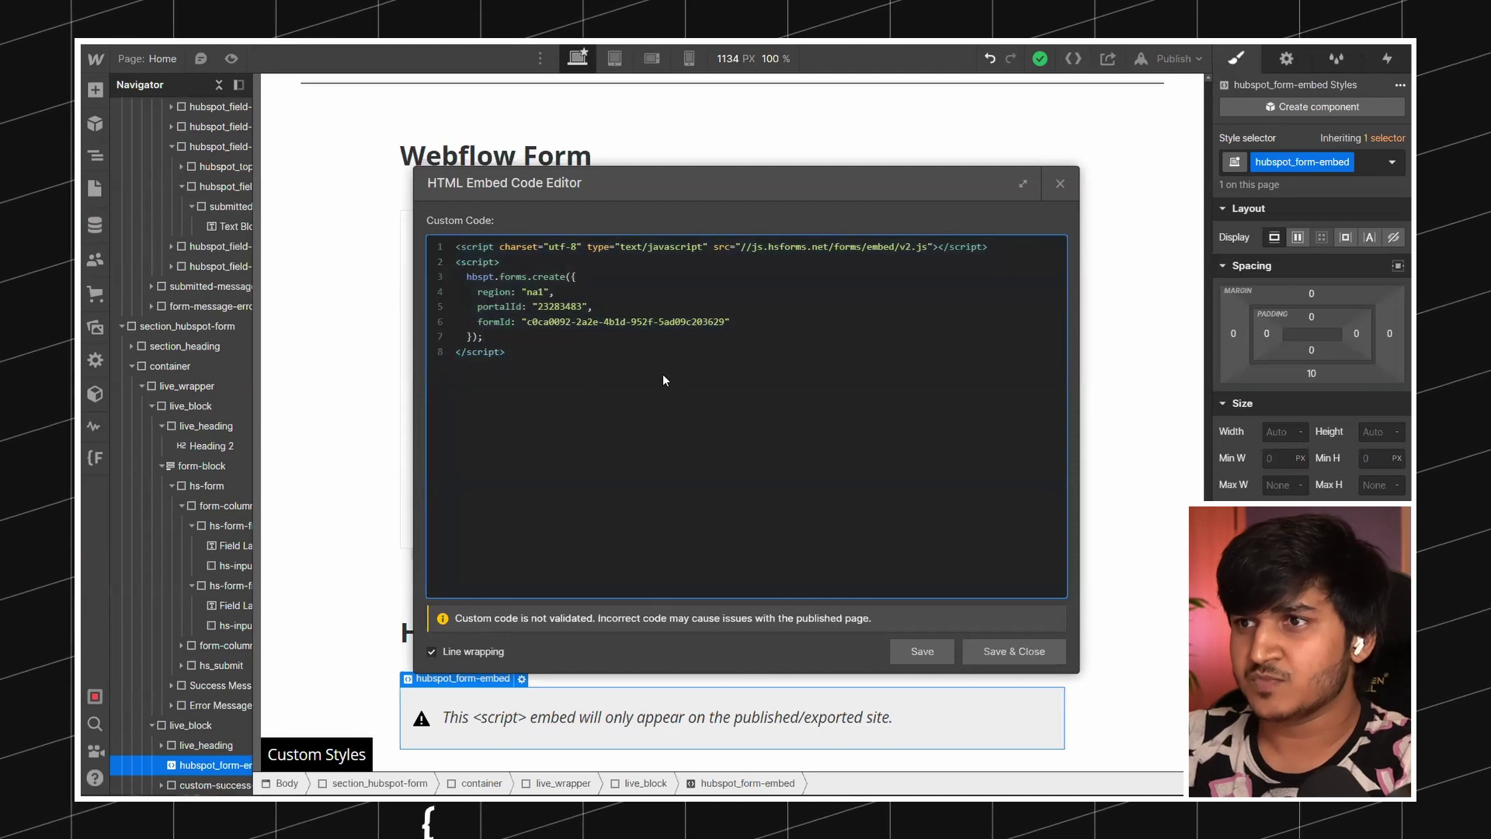
{"action": "left_click_drag", "start_coordinate": [513, 353], "coordinate": [337, 194]}
{"action": "left_click", "coordinate": [967, 571]}
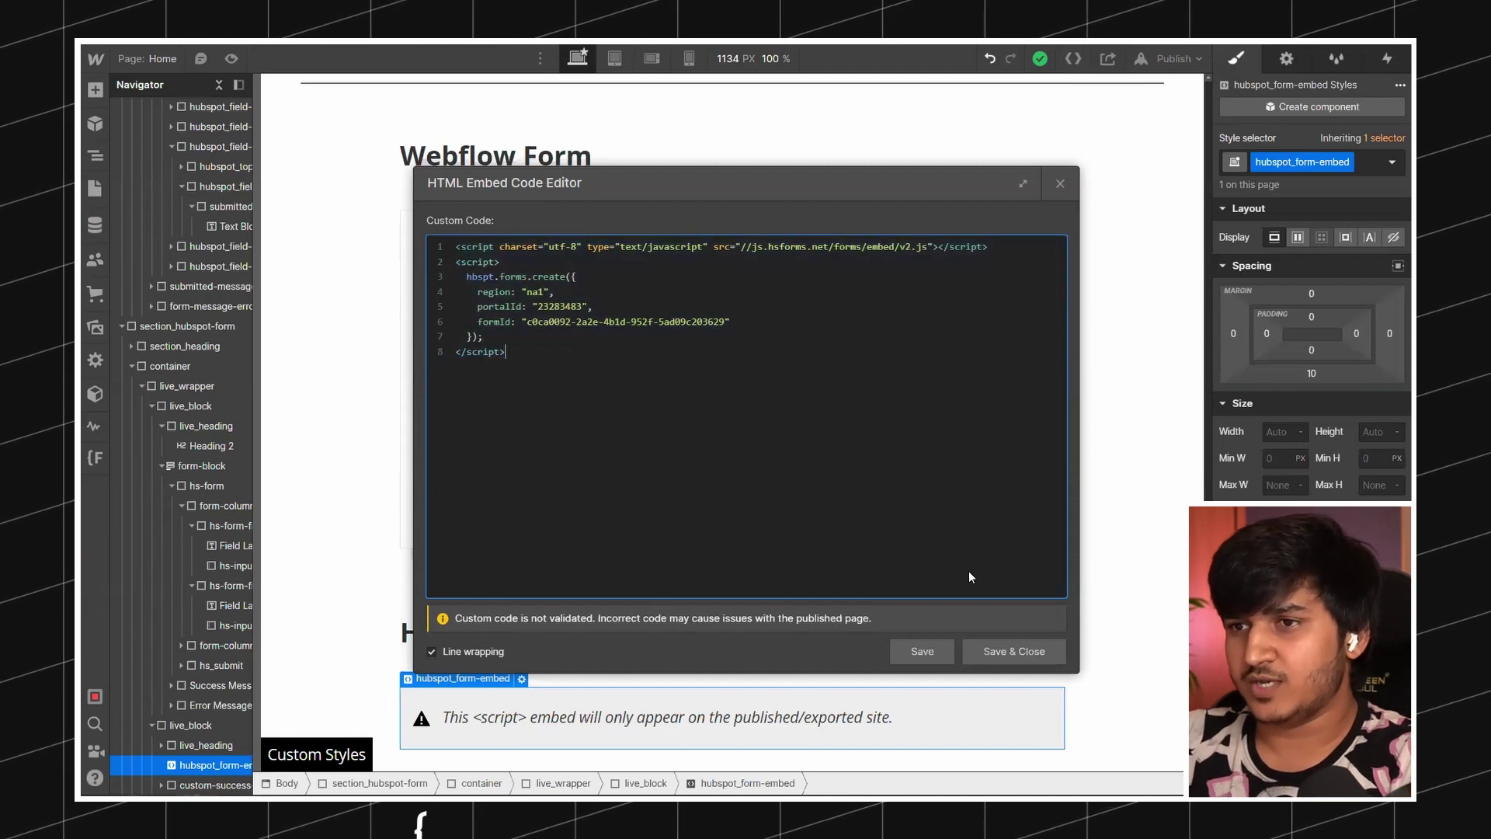
{"action": "left_click", "coordinate": [1014, 651]}
{"action": "left_click", "coordinate": [1173, 58]}
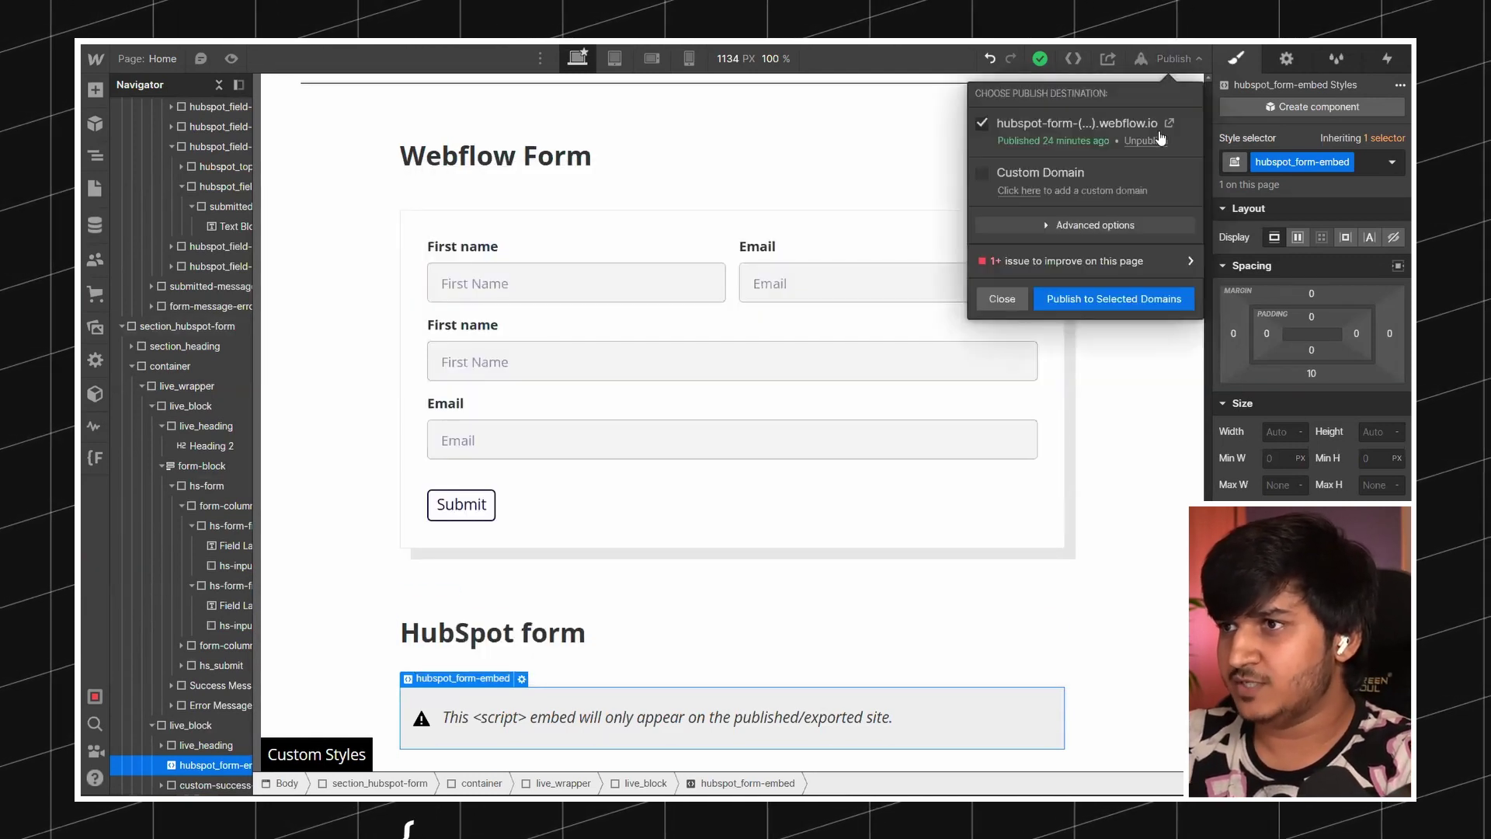
{"action": "left_click", "coordinate": [1111, 295]}
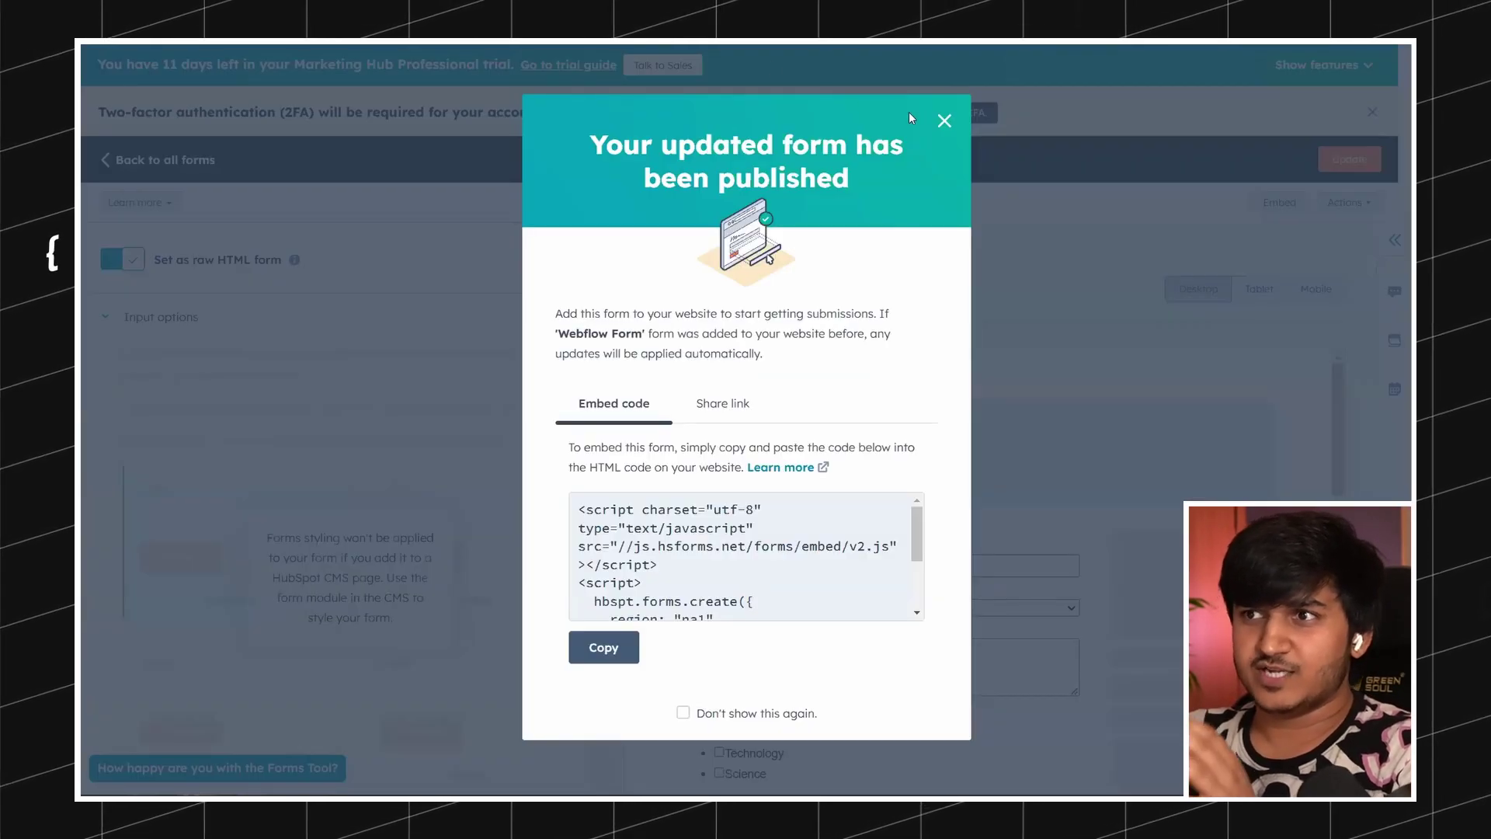
{"action": "left_click", "coordinate": [944, 120]}
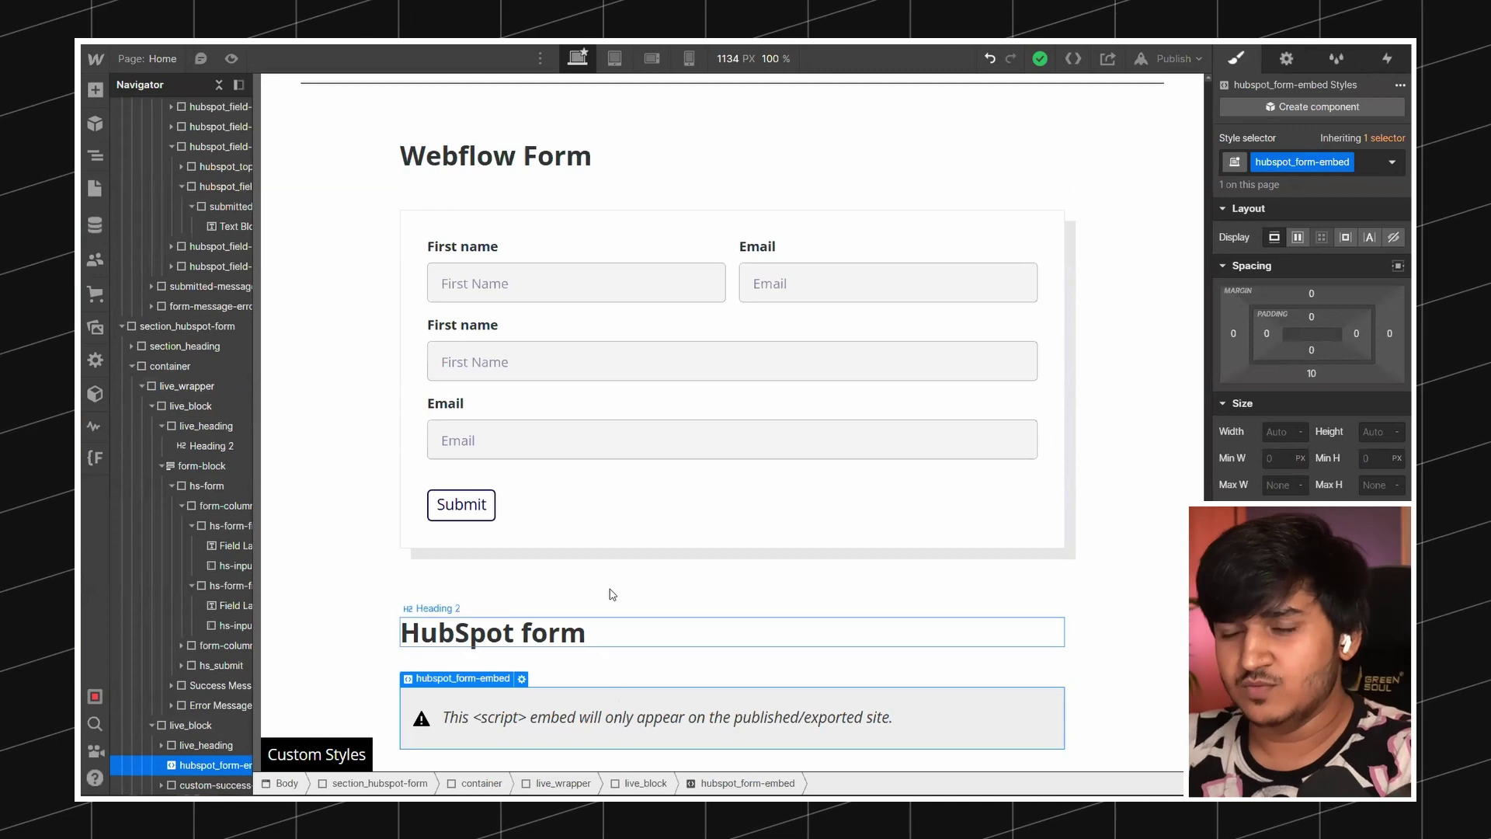
{"action": "left_click", "coordinate": [617, 290]}
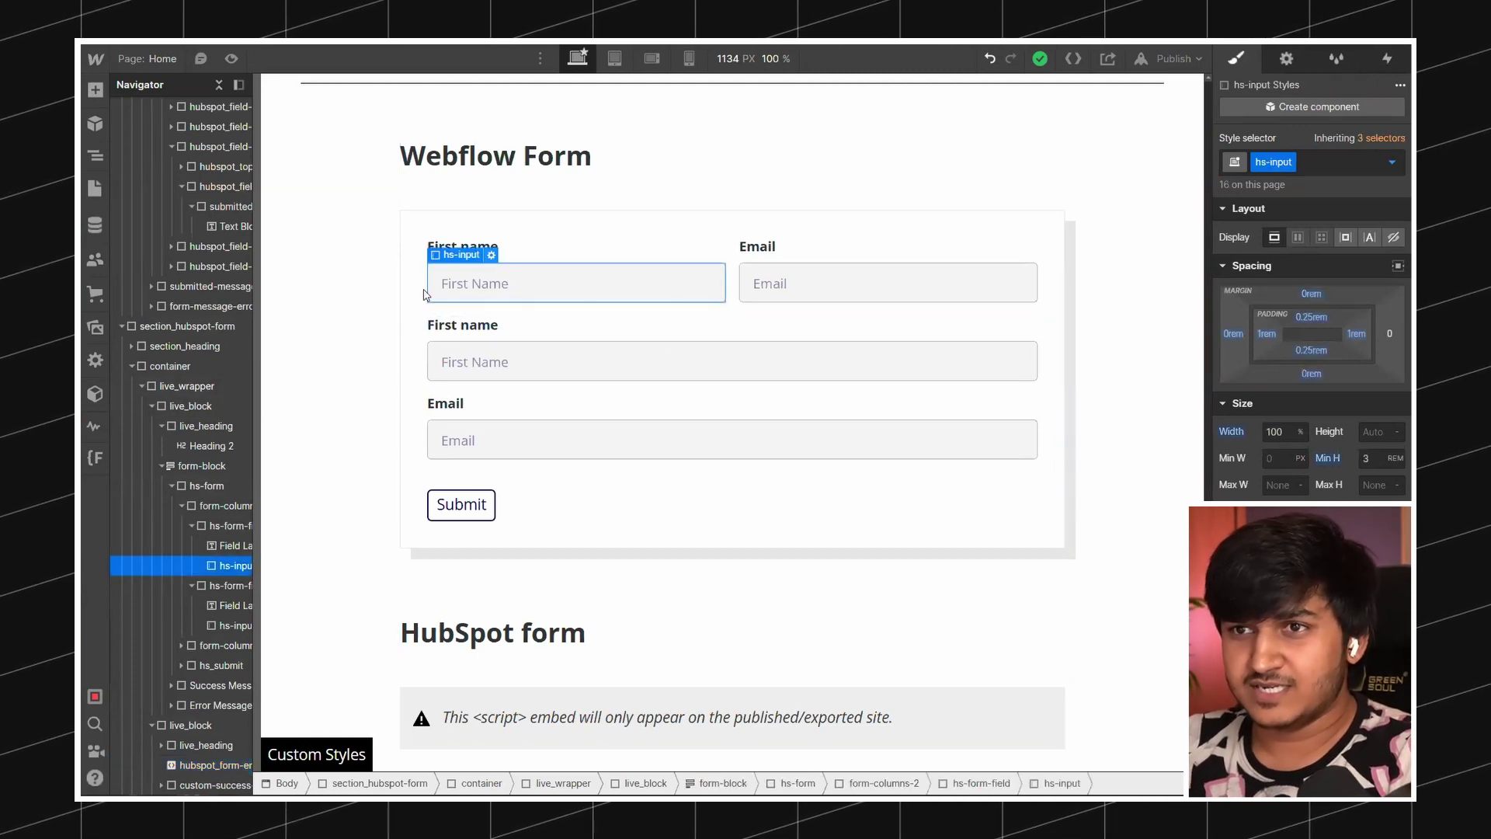
{"action": "left_click", "coordinate": [846, 296]}
{"action": "left_click", "coordinate": [604, 283]}
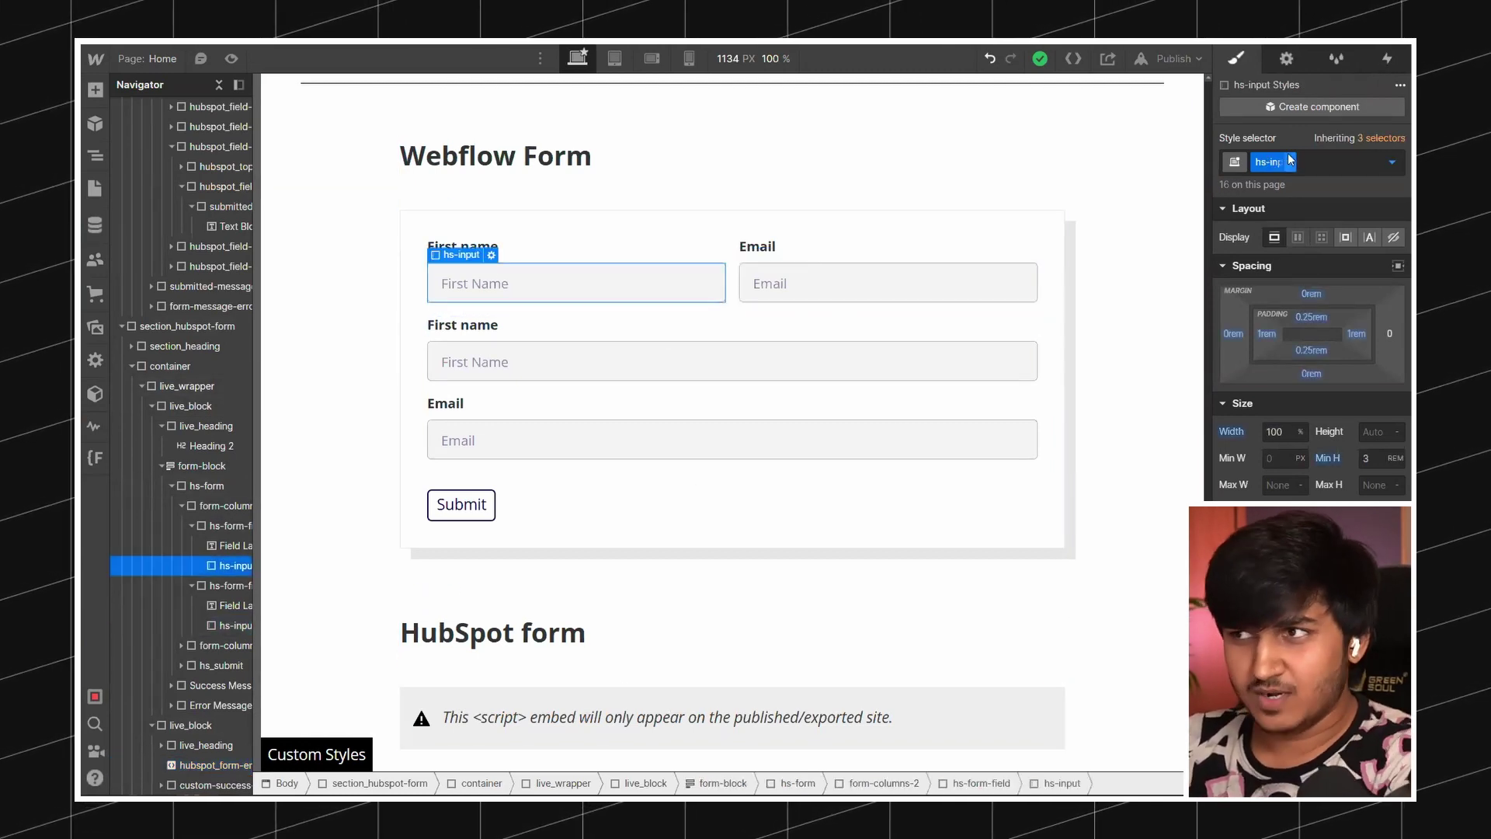
{"action": "left_click", "coordinate": [855, 285]}
{"action": "left_click", "coordinate": [604, 300]}
{"action": "left_click", "coordinate": [784, 289]}
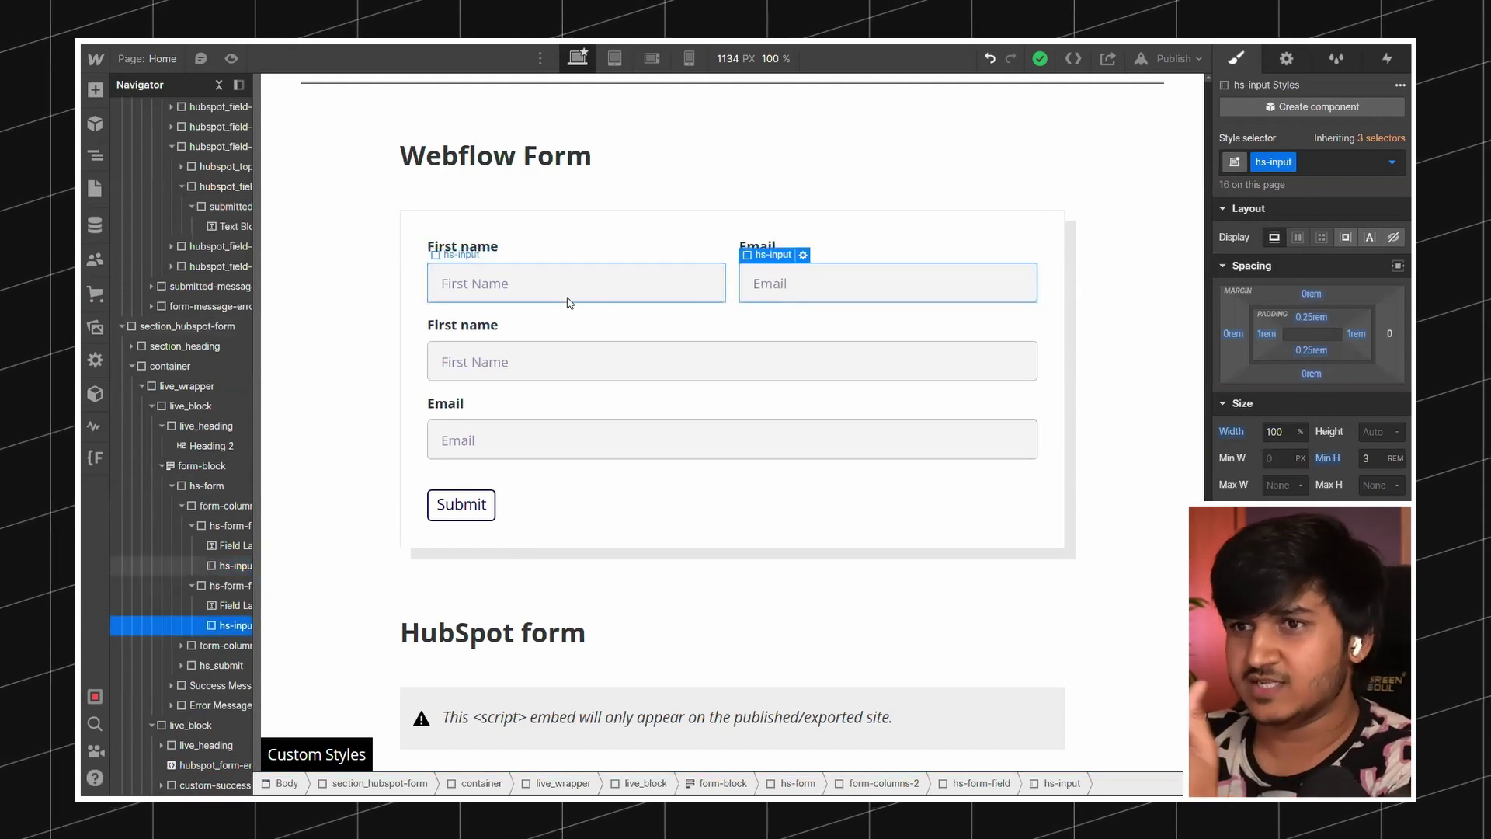
{"action": "left_click", "coordinate": [554, 363]}
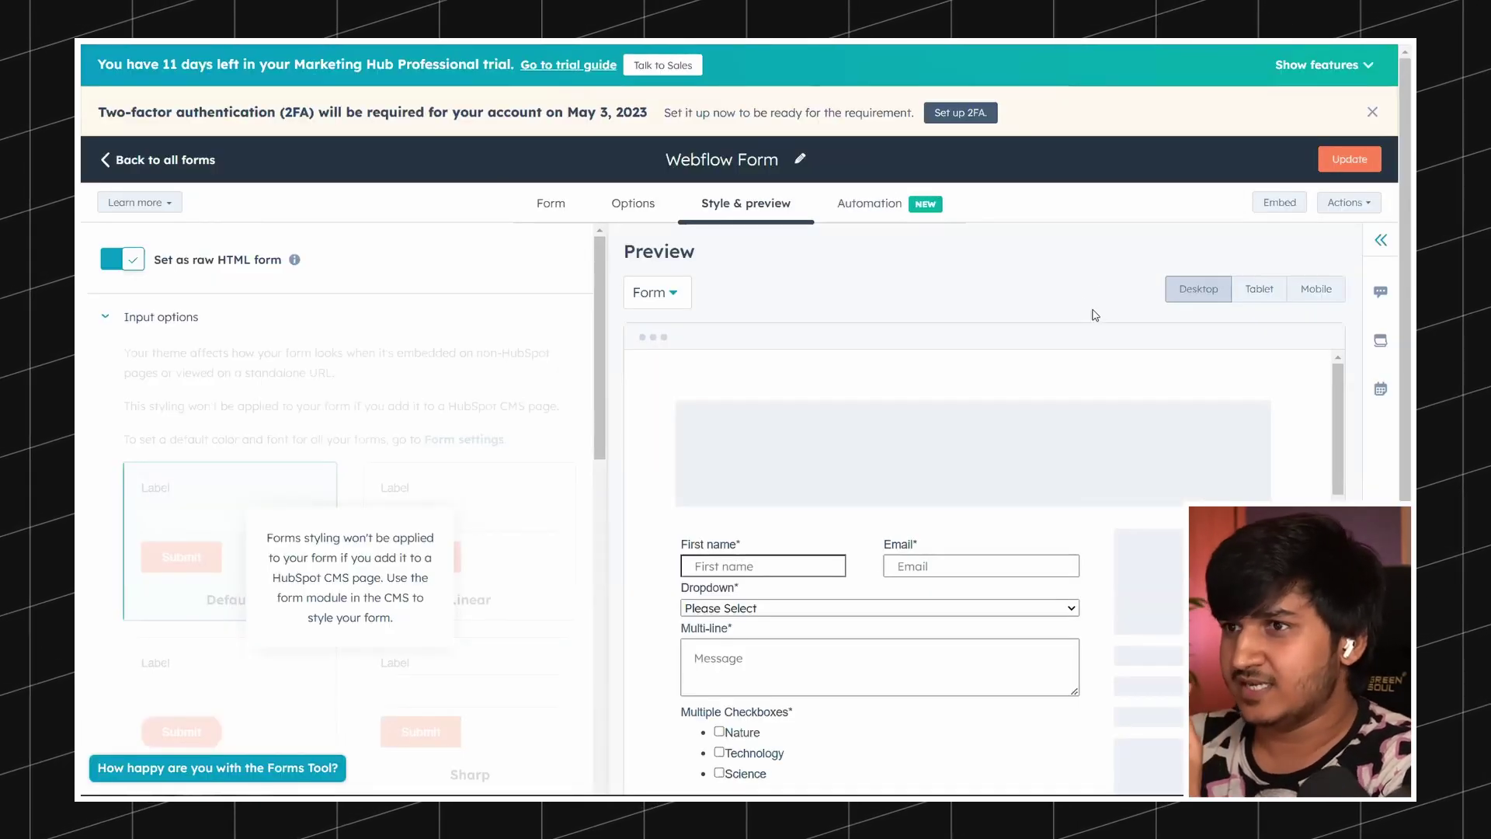
Open the Webflow Form's standalone page via Actions > View and launch Inspect on it
{"action": "left_click", "coordinate": [1349, 202]}
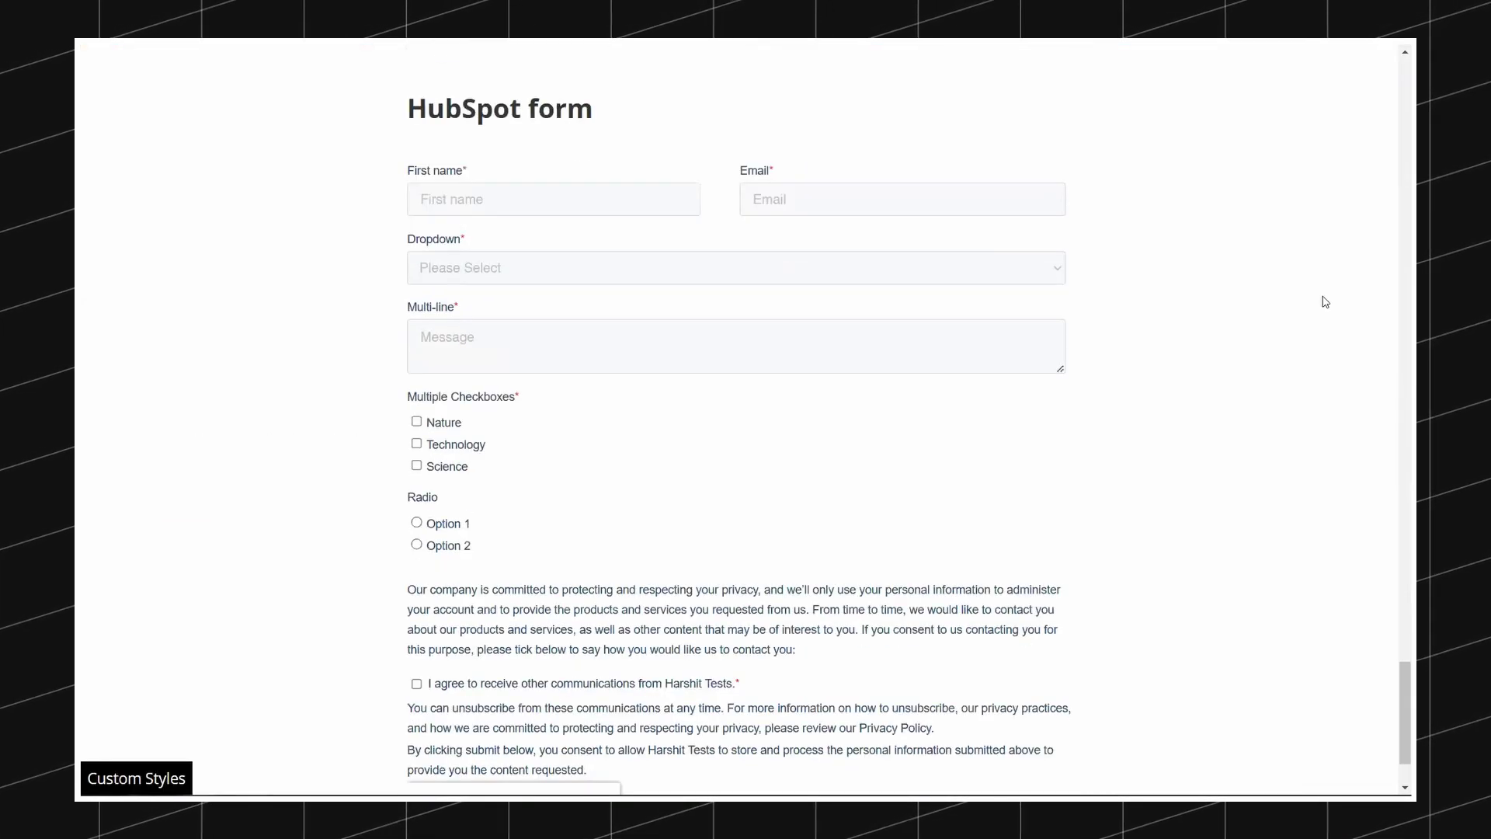
{"action": "scroll", "coordinate": [1321, 300], "scroll_direction": "down", "scroll_amount": 3}
{"action": "right_click", "coordinate": [1266, 260]}
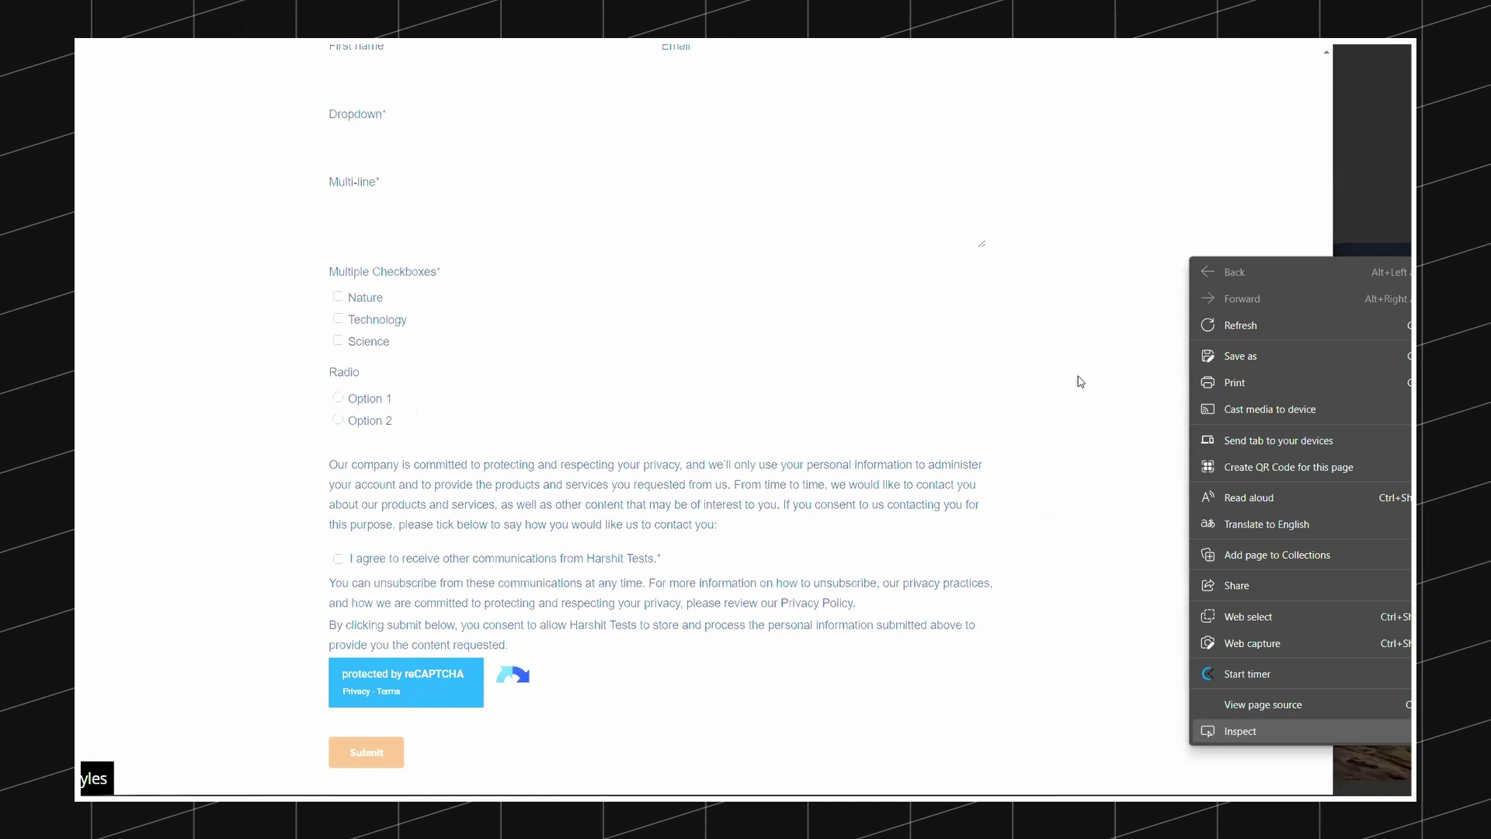
{"action": "left_click", "coordinate": [1239, 731]}
Inspect the First name input's hs-input class and its wrapper's hs-form-field class
{"action": "left_click", "coordinate": [942, 62]}
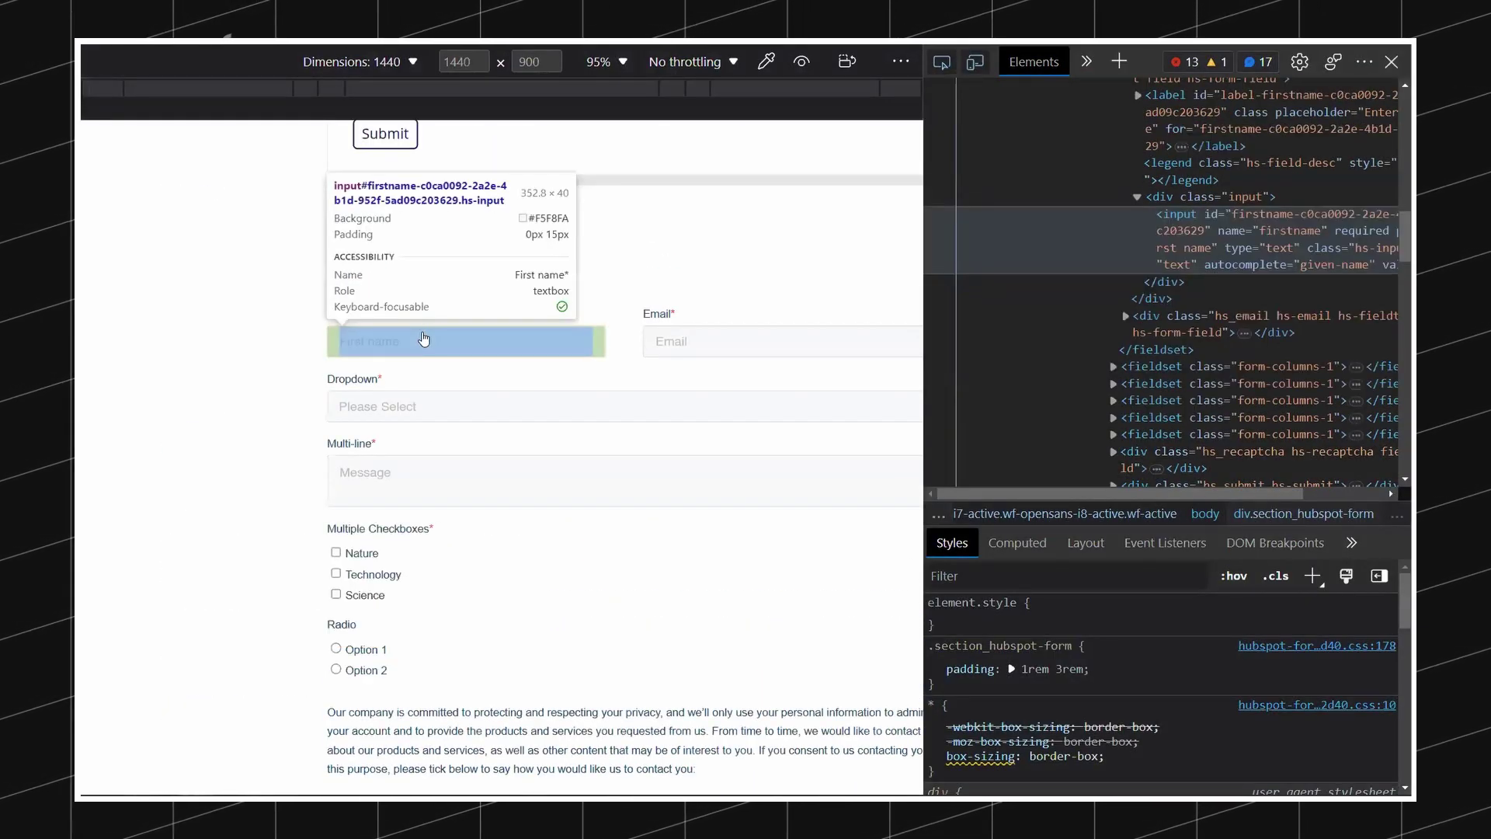
{"action": "left_click", "coordinate": [436, 341]}
{"action": "scroll", "coordinate": [1201, 487], "scroll_direction": "right", "scroll_amount": 2}
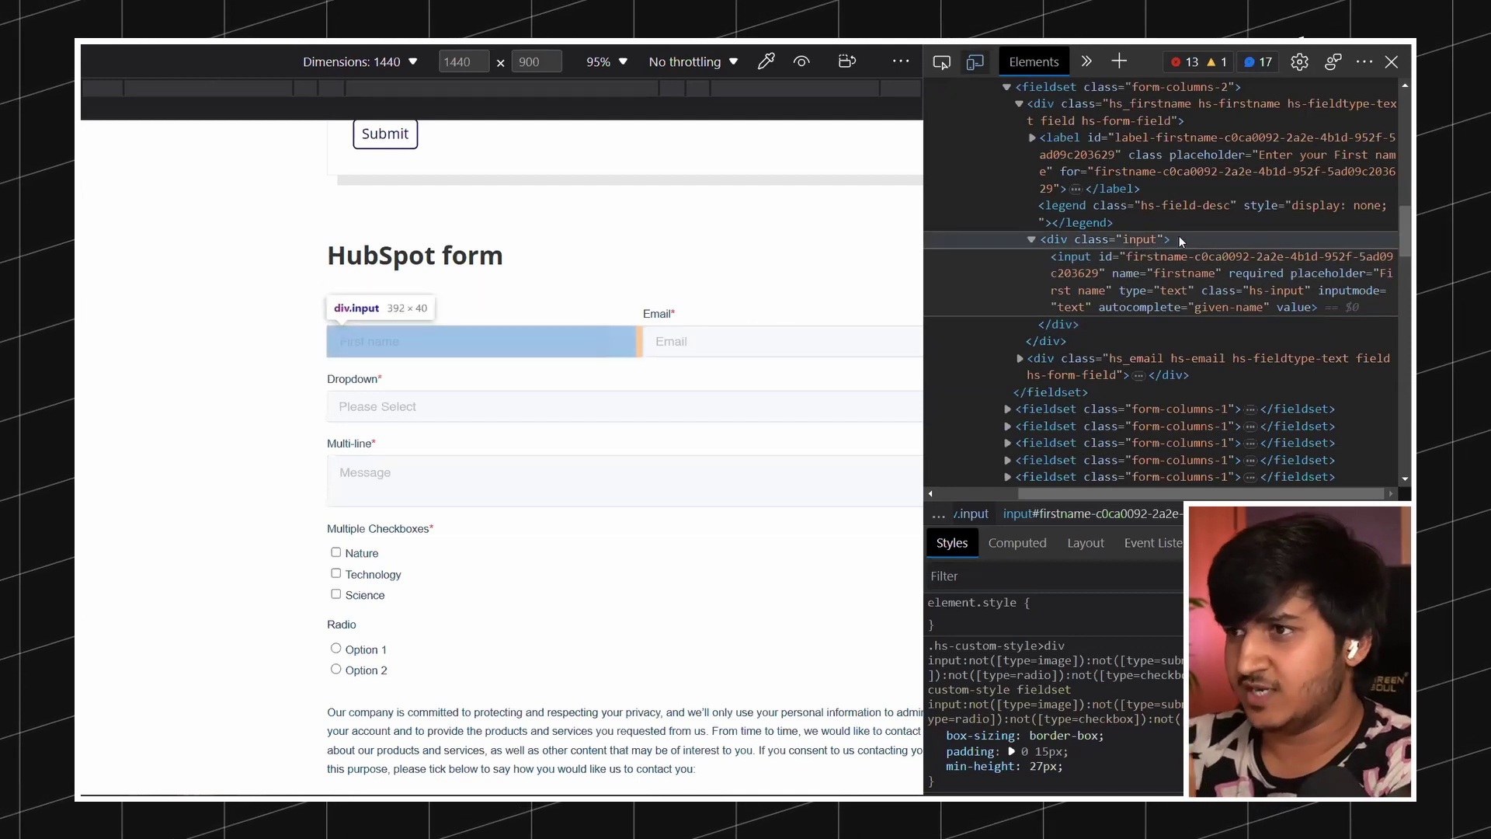
{"action": "double_click", "coordinate": [1276, 291]}
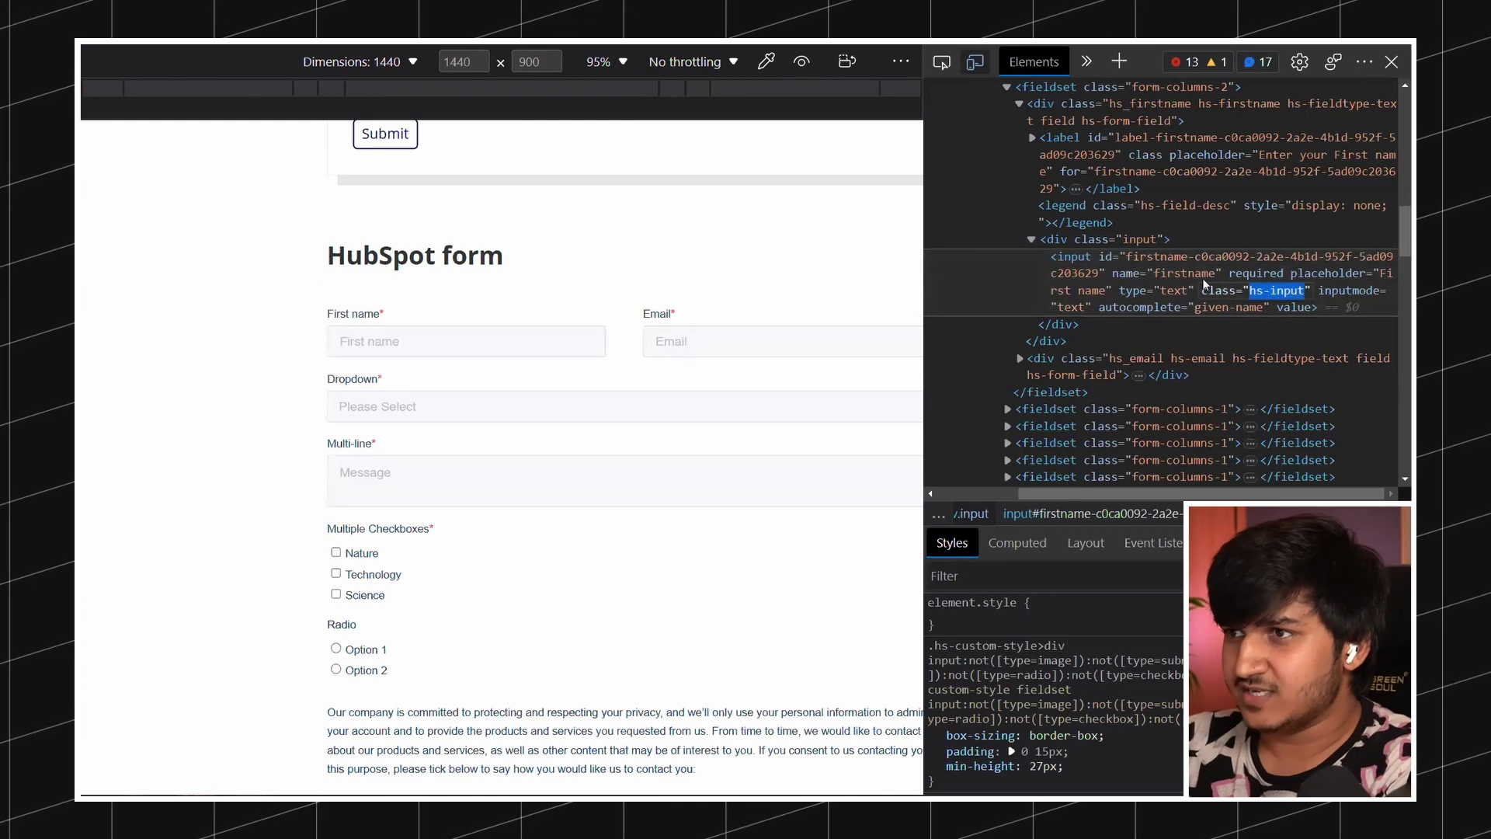
{"action": "scroll", "coordinate": [1136, 233], "scroll_direction": "up", "scroll_amount": 1}
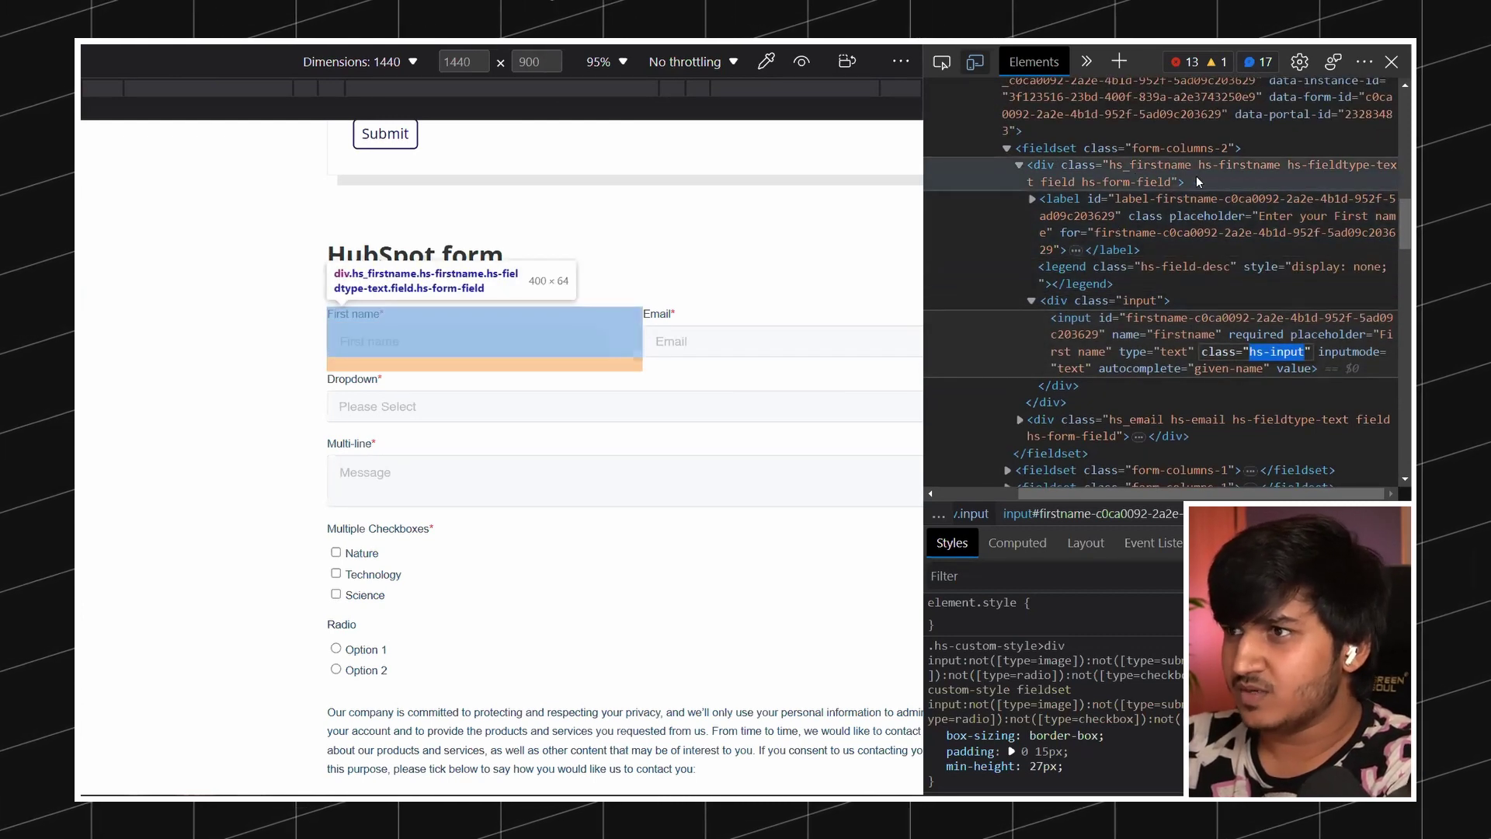
{"action": "left_click", "coordinate": [1087, 185]}
{"action": "double_click", "coordinate": [1087, 185]}
{"action": "left_click_drag", "start_coordinate": [1085, 183], "coordinate": [1170, 189]}
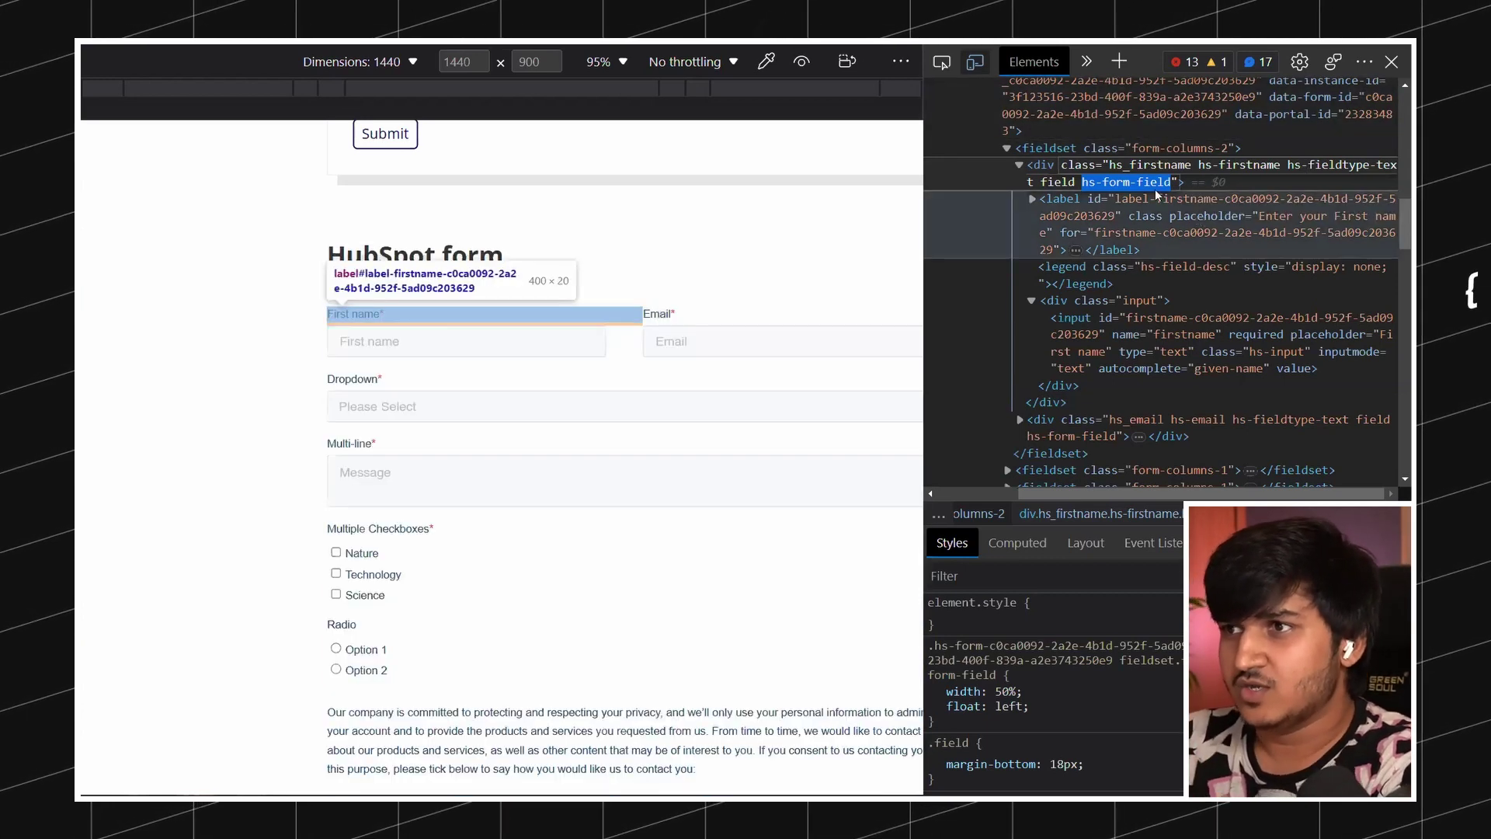
Inspect the Nature checkbox's list item and the ul's inputs-list multi-container class
{"action": "key", "text": "ctrl+shift+c"}
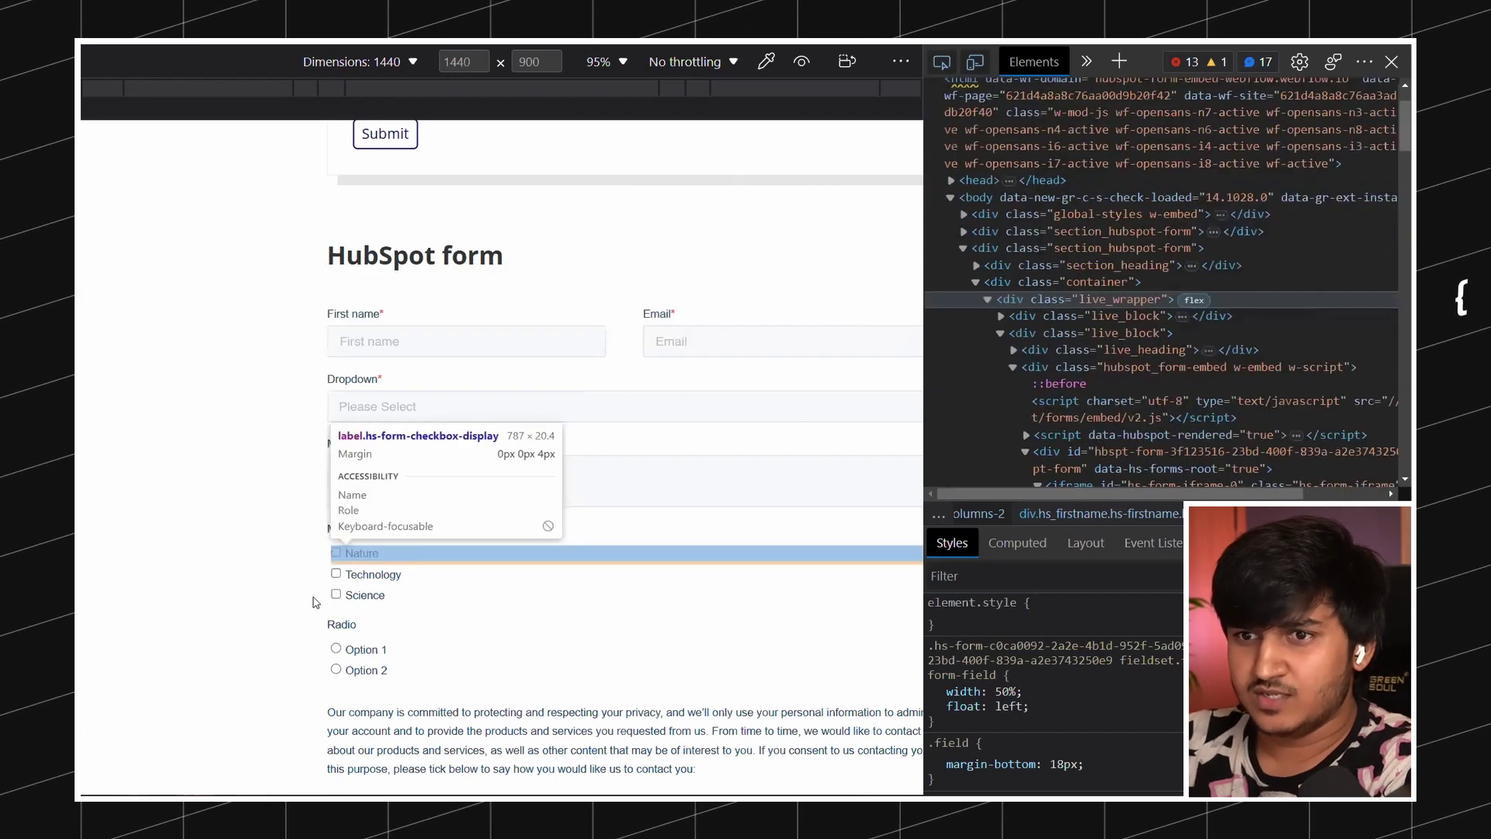
{"action": "scroll", "coordinate": [330, 602], "scroll_direction": "down", "scroll_amount": 1}
{"action": "left_click", "coordinate": [337, 460]}
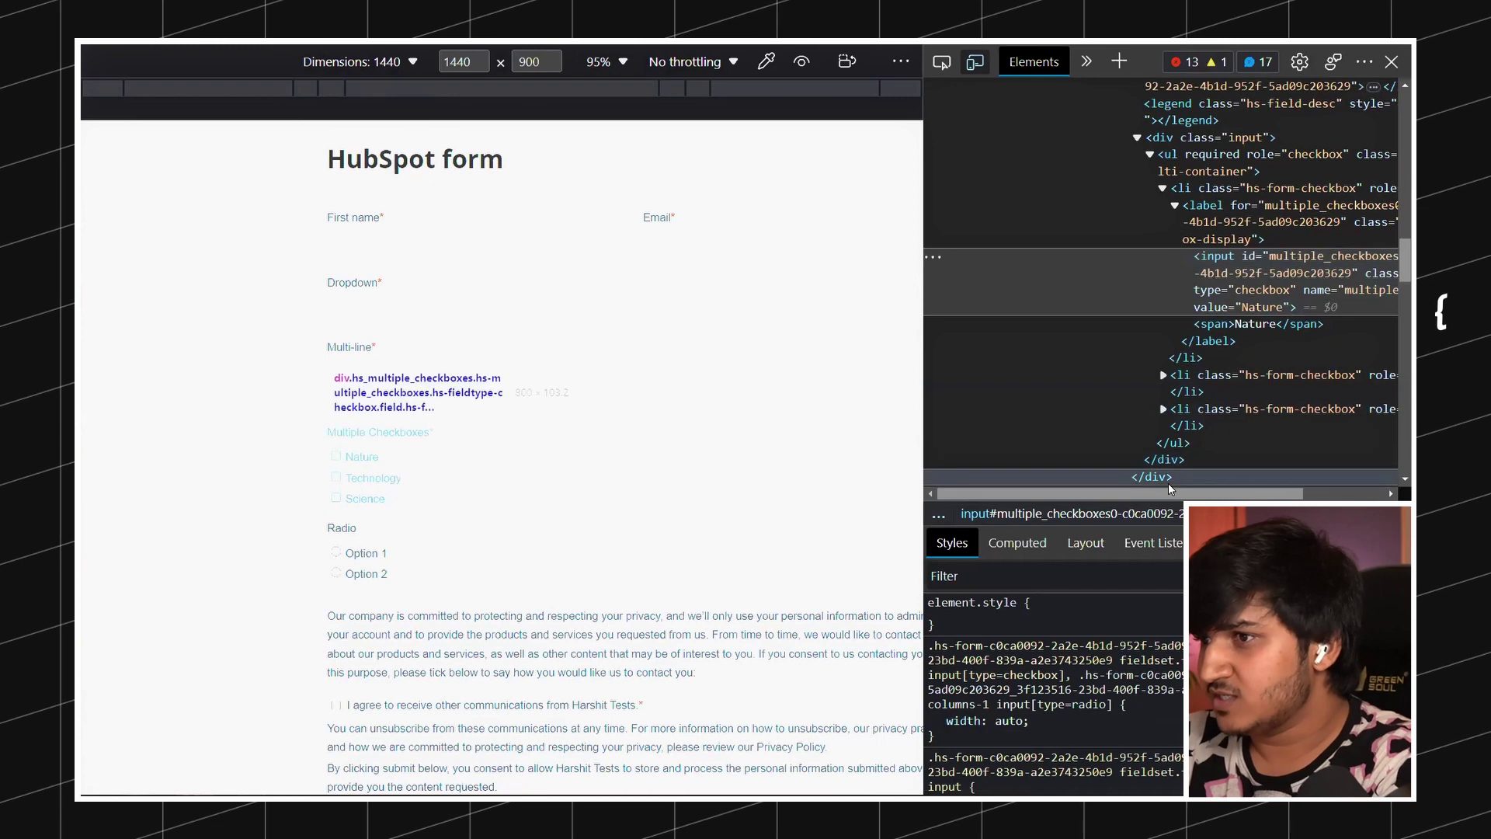
{"action": "scroll", "coordinate": [1285, 269], "scroll_direction": "up", "scroll_amount": 1}
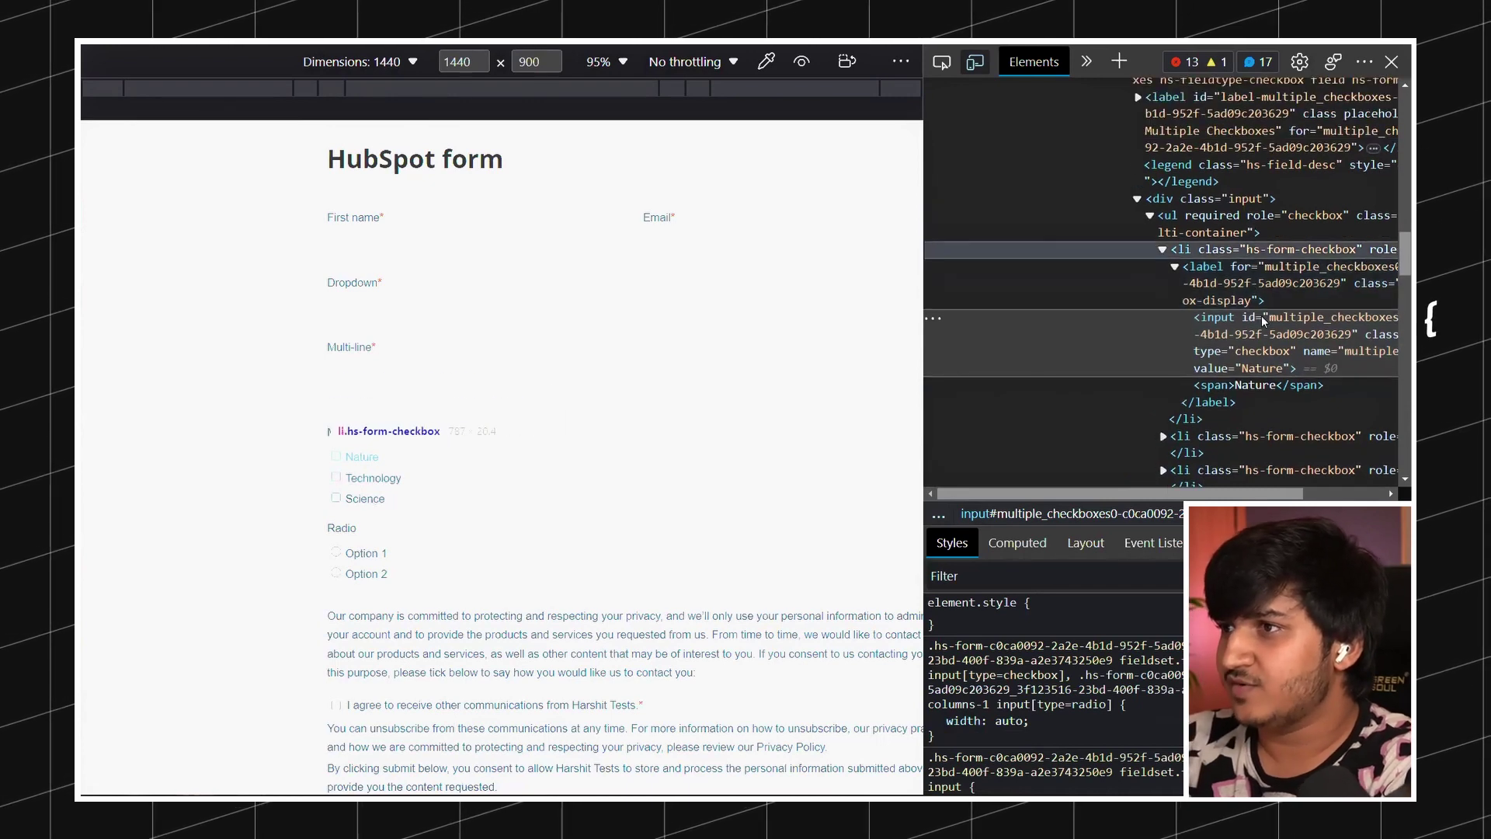
{"action": "scroll", "coordinate": [1285, 264], "scroll_direction": "right", "scroll_amount": 3}
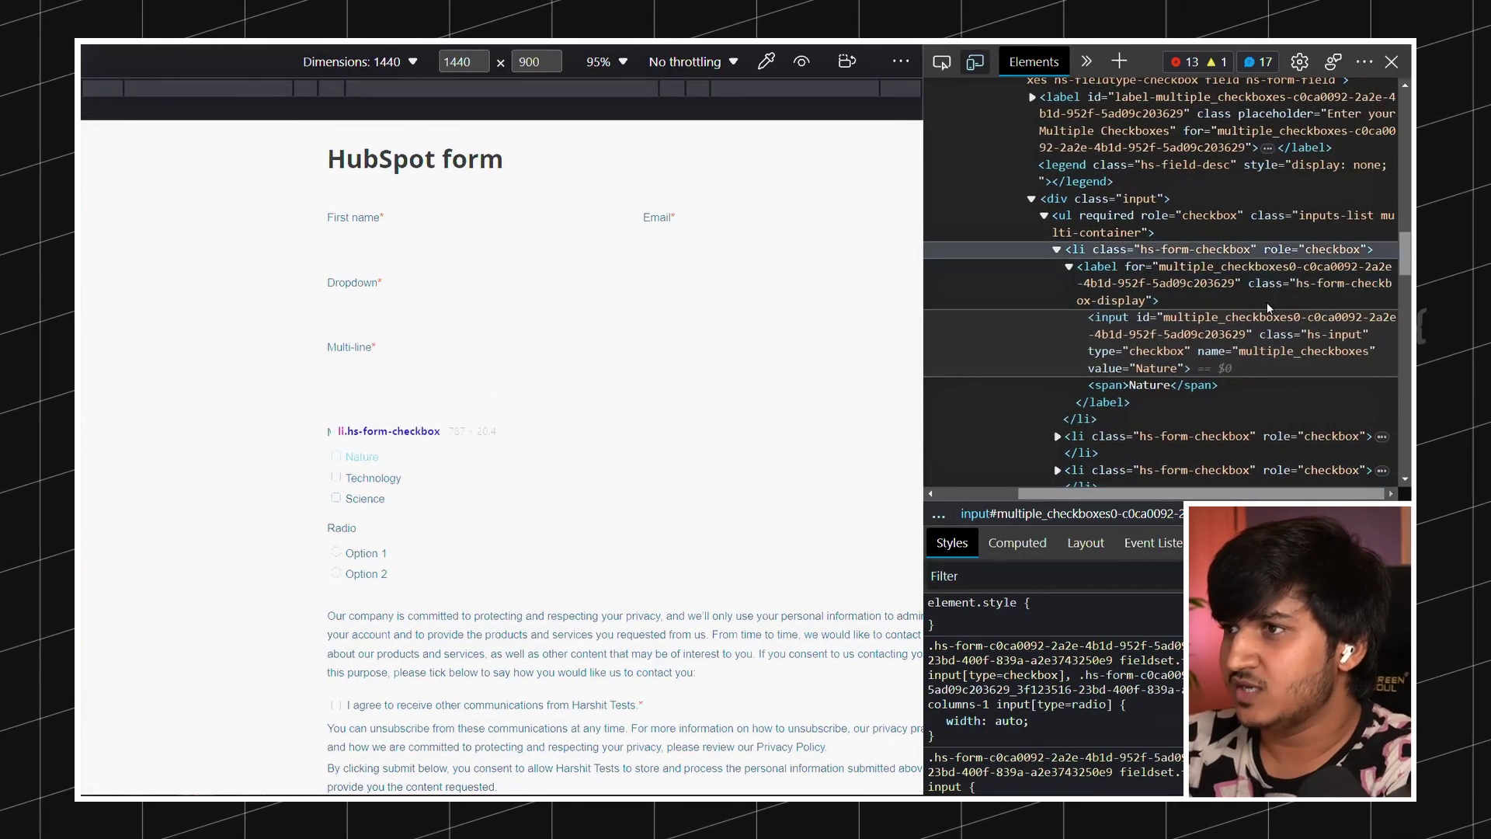
{"action": "left_click", "coordinate": [1110, 250]}
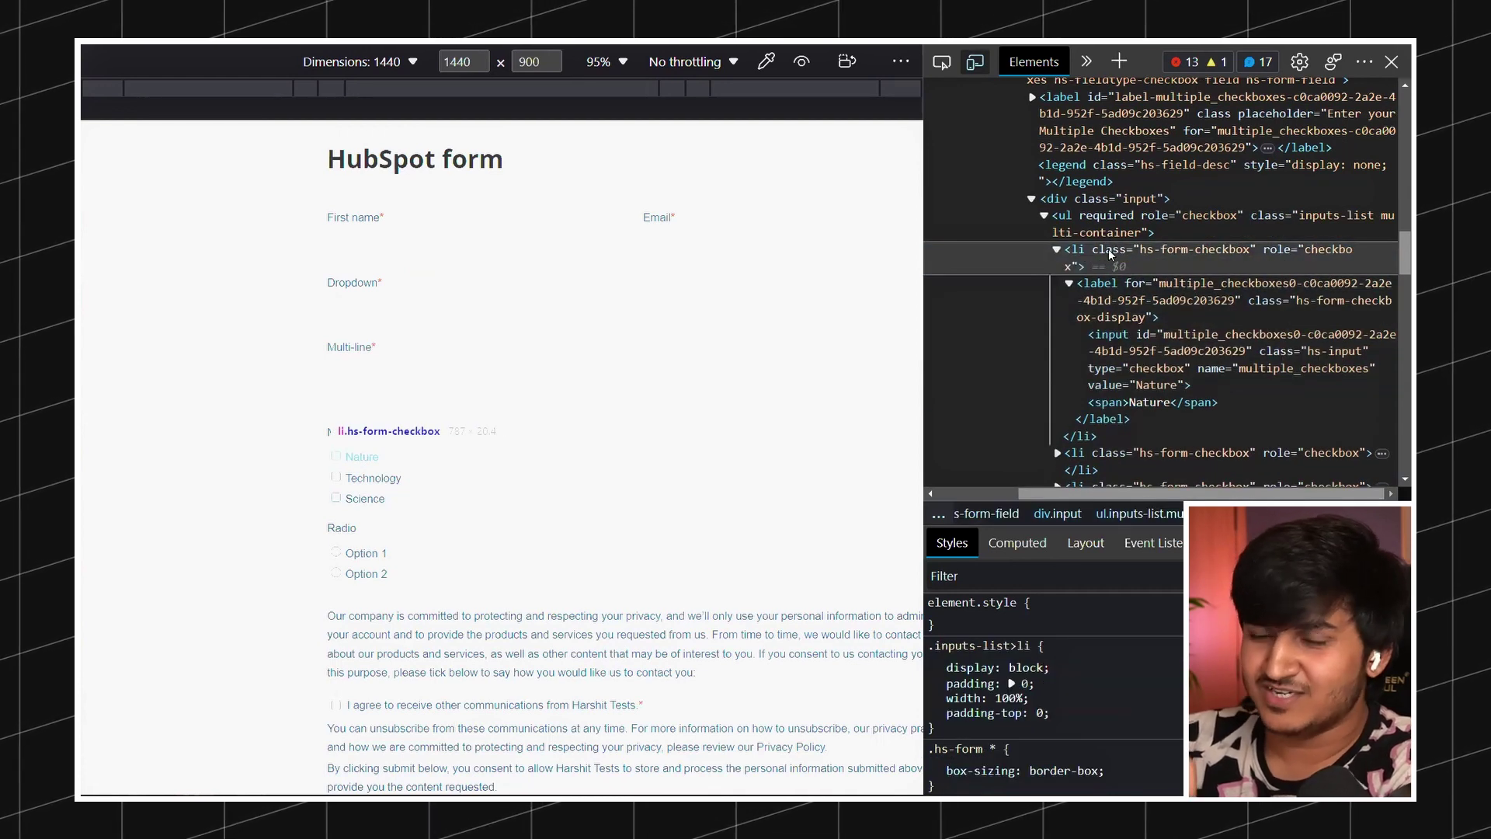
{"action": "left_click", "coordinate": [1186, 216]}
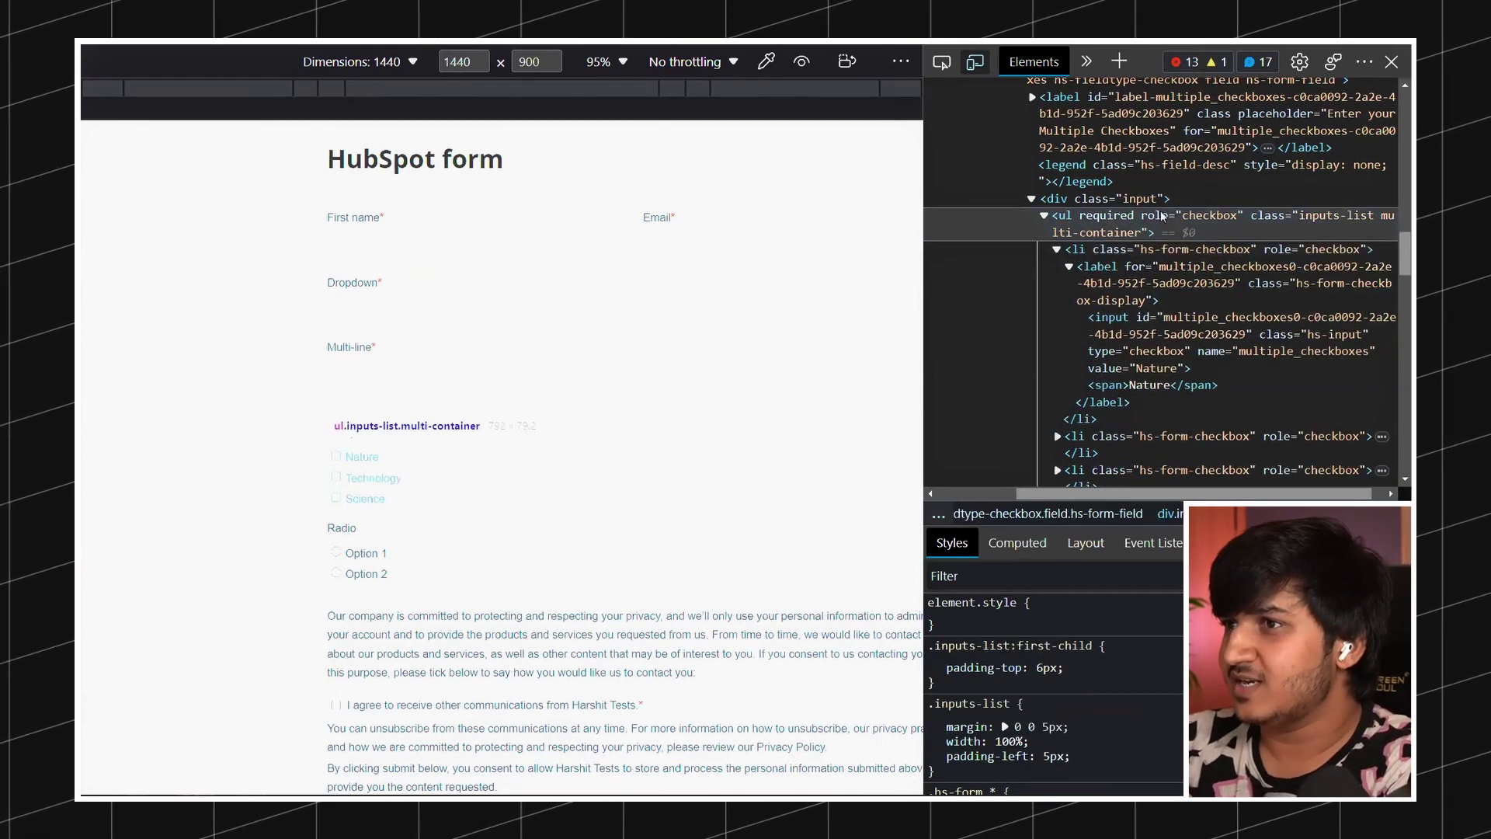
{"action": "left_click", "coordinate": [1388, 489]}
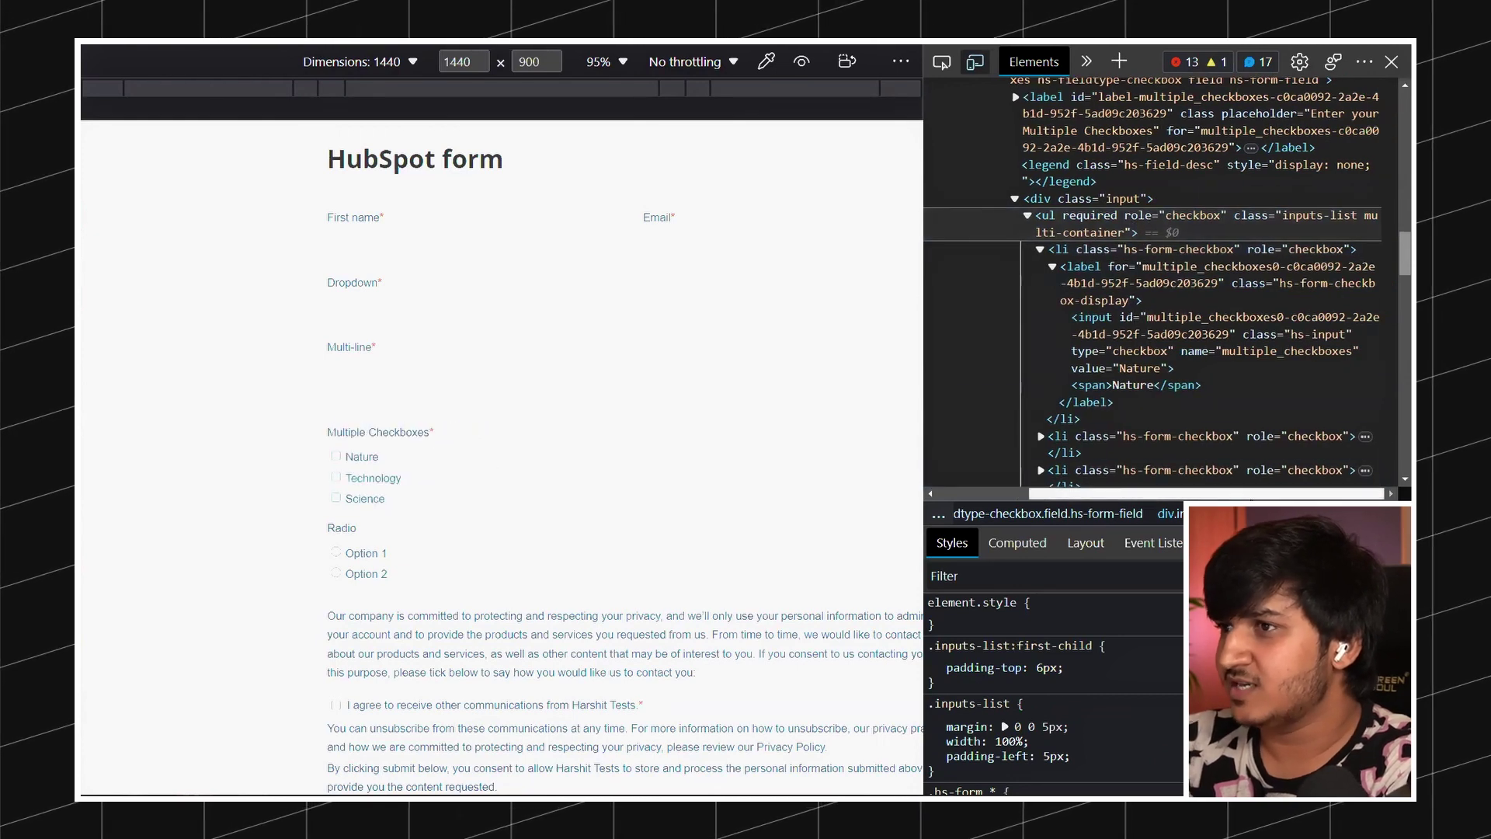
{"action": "double_click", "coordinate": [1339, 233]}
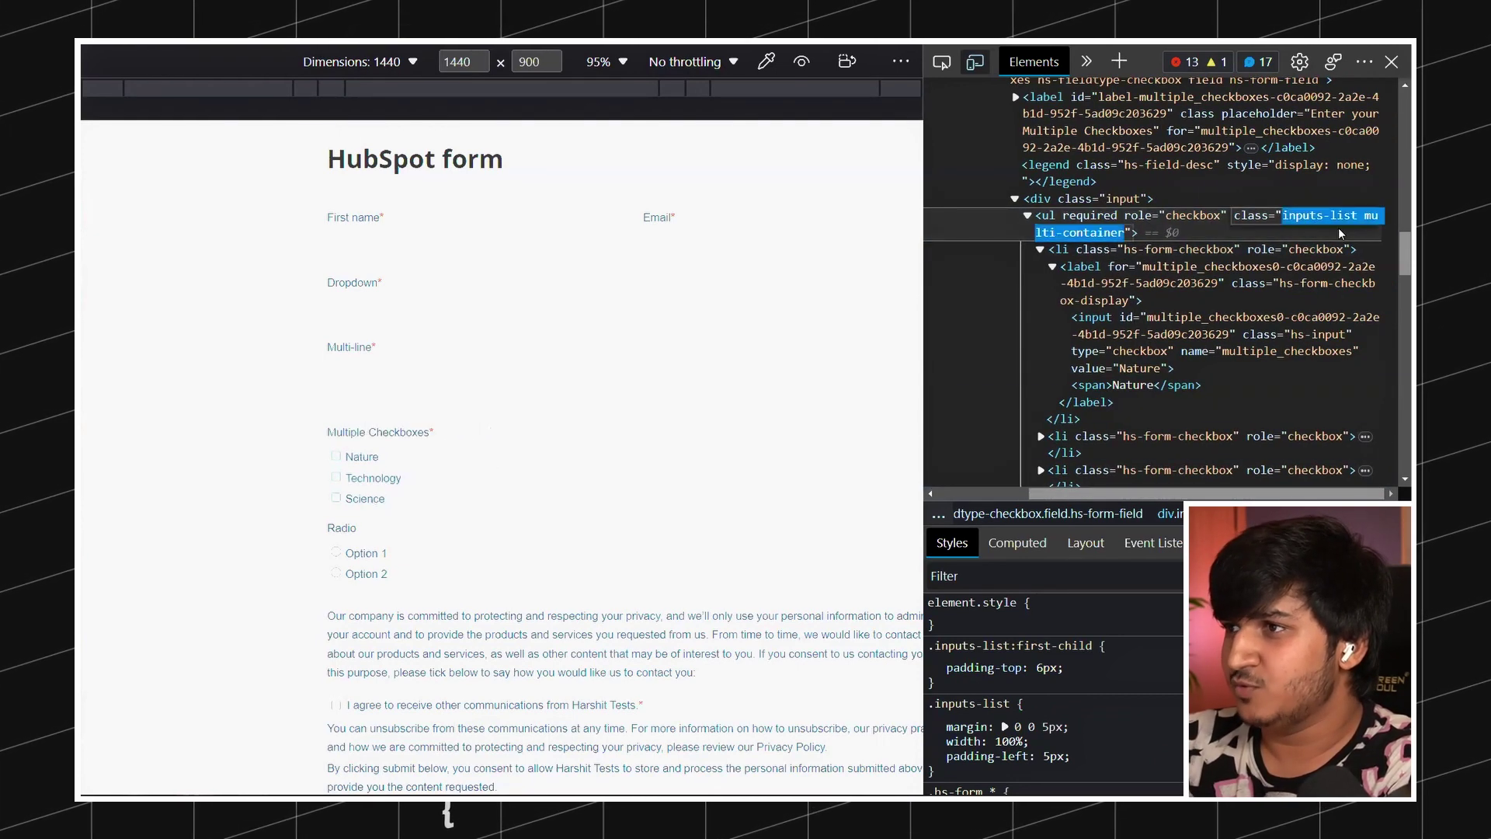
{"action": "key", "text": "Escape"}
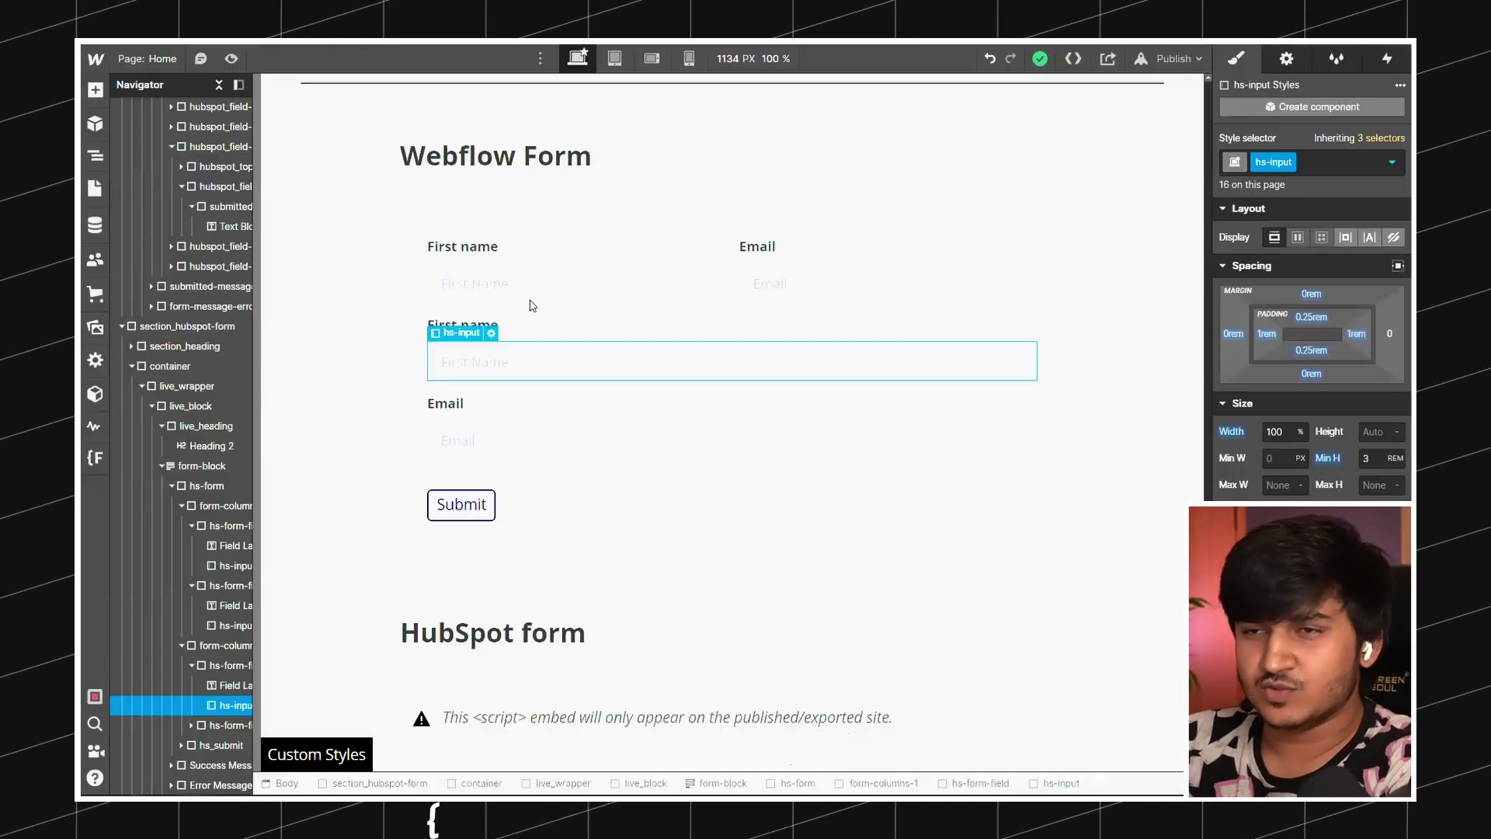
{"action": "scroll", "coordinate": [538, 325], "scroll_direction": "down", "scroll_amount": 10}
{"action": "scroll", "coordinate": [538, 325], "scroll_direction": "up", "scroll_amount": 10}
{"action": "scroll", "coordinate": [536, 323], "scroll_direction": "down", "scroll_amount": 10}
{"action": "scroll", "coordinate": [535, 323], "scroll_direction": "up", "scroll_amount": 10}
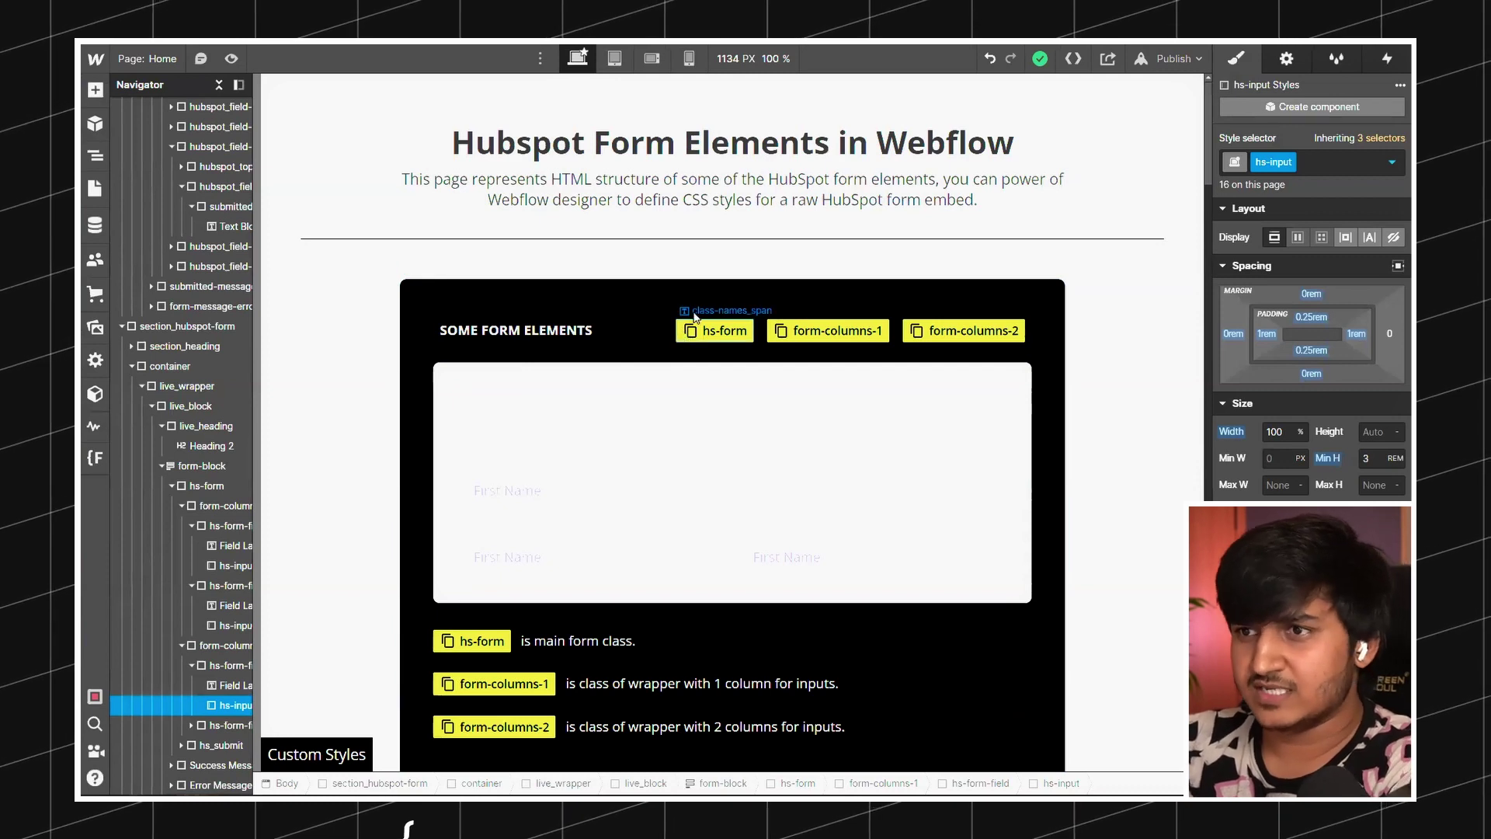
{"action": "left_click", "coordinate": [539, 415]}
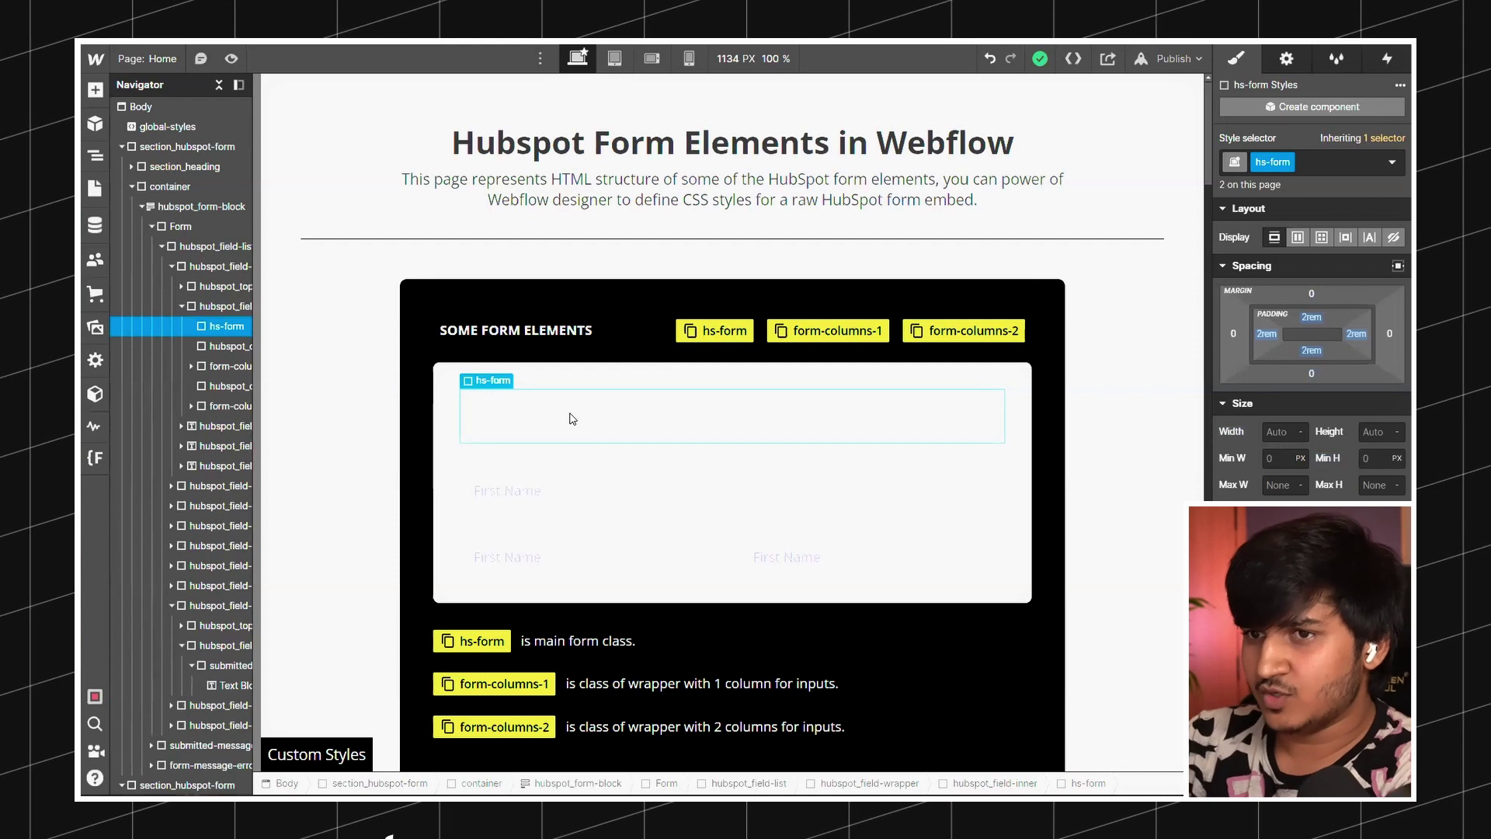
{"action": "scroll", "coordinate": [572, 420], "scroll_direction": "down", "scroll_amount": 3}
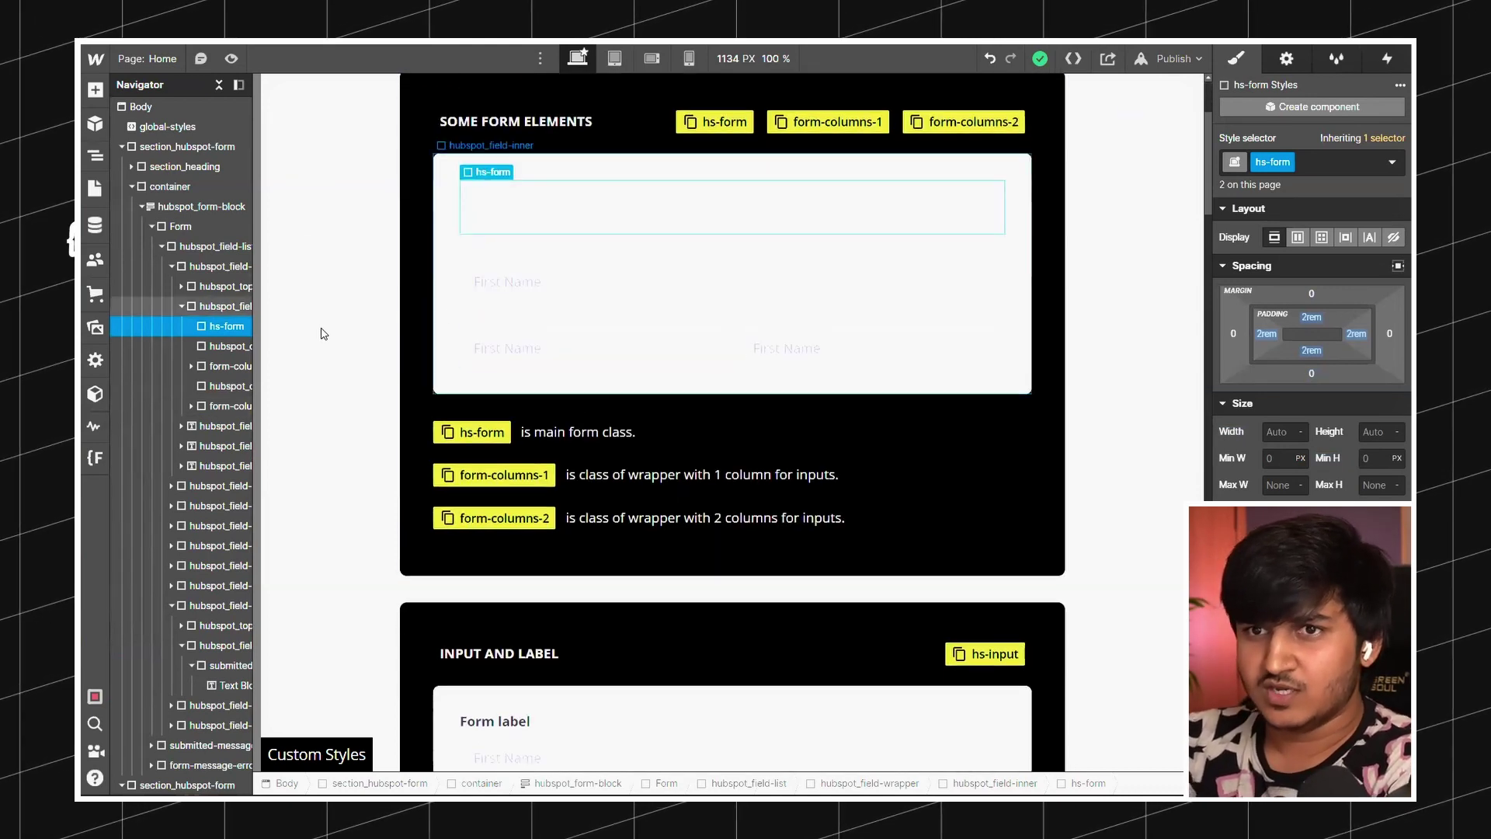
{"action": "left_click", "coordinate": [222, 366]}
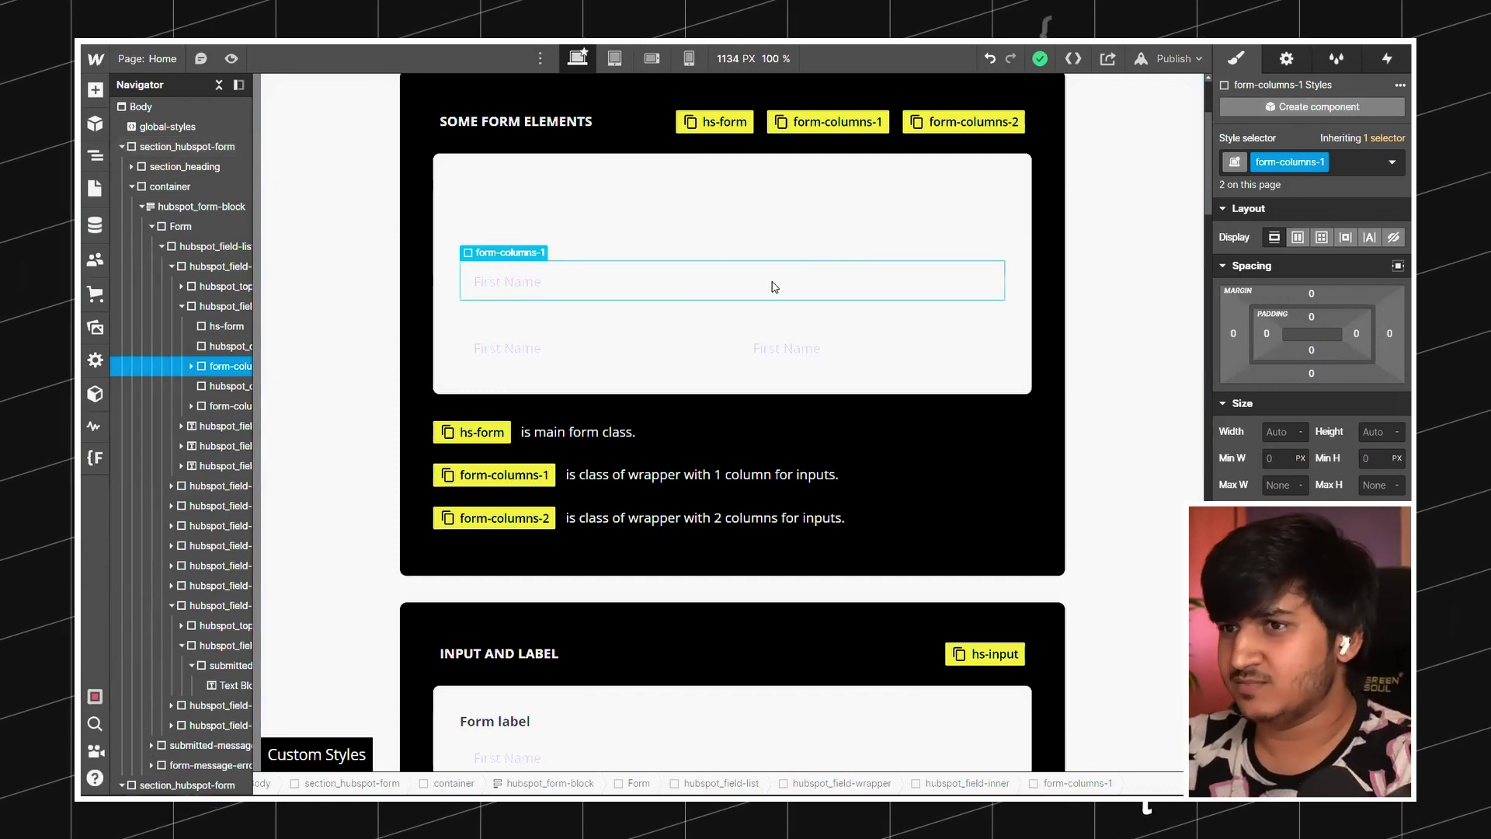
{"action": "left_click", "coordinate": [731, 354]}
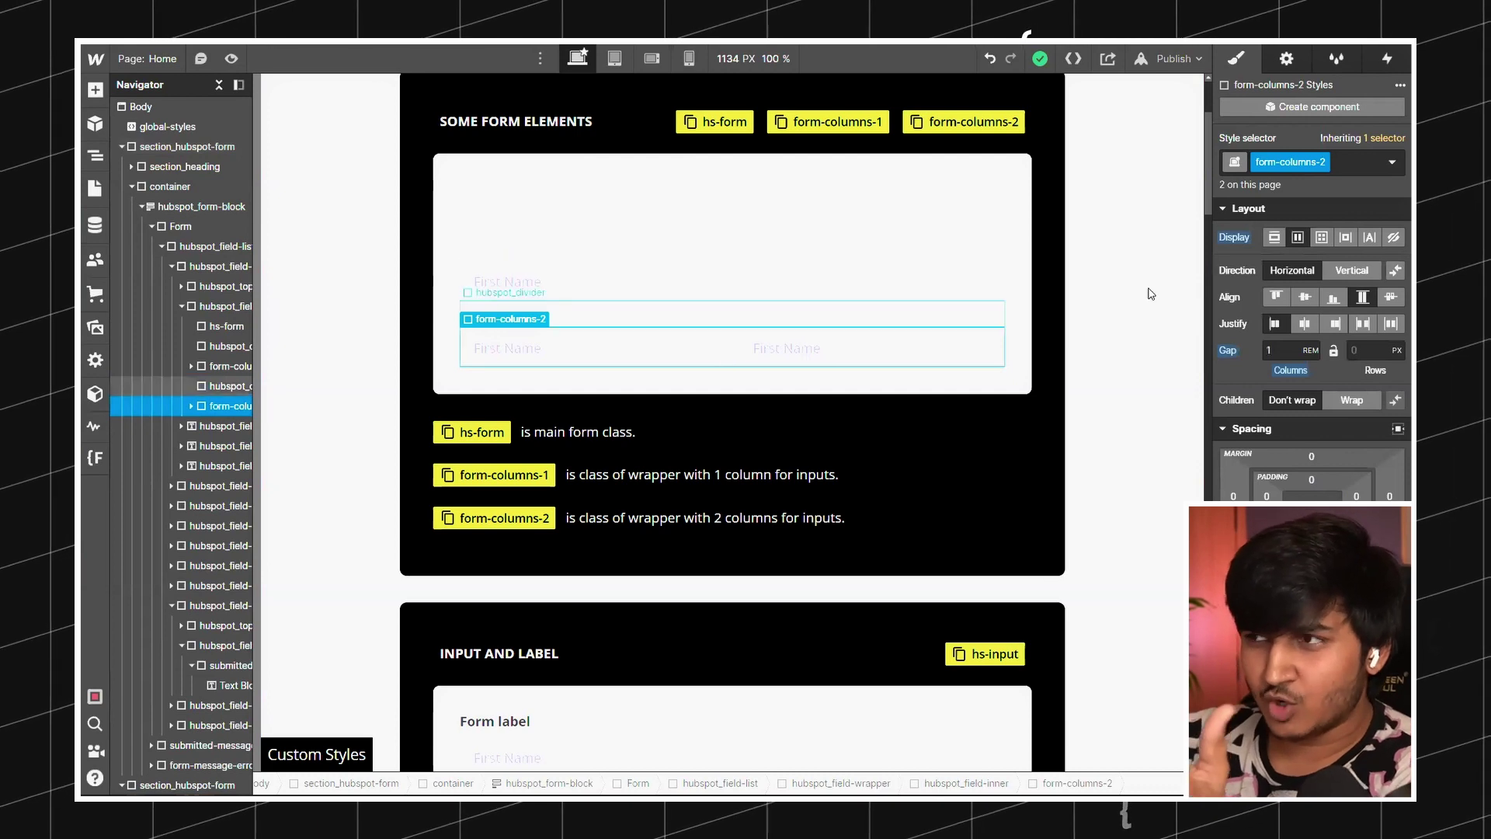
{"action": "double_click", "coordinate": [1283, 161]}
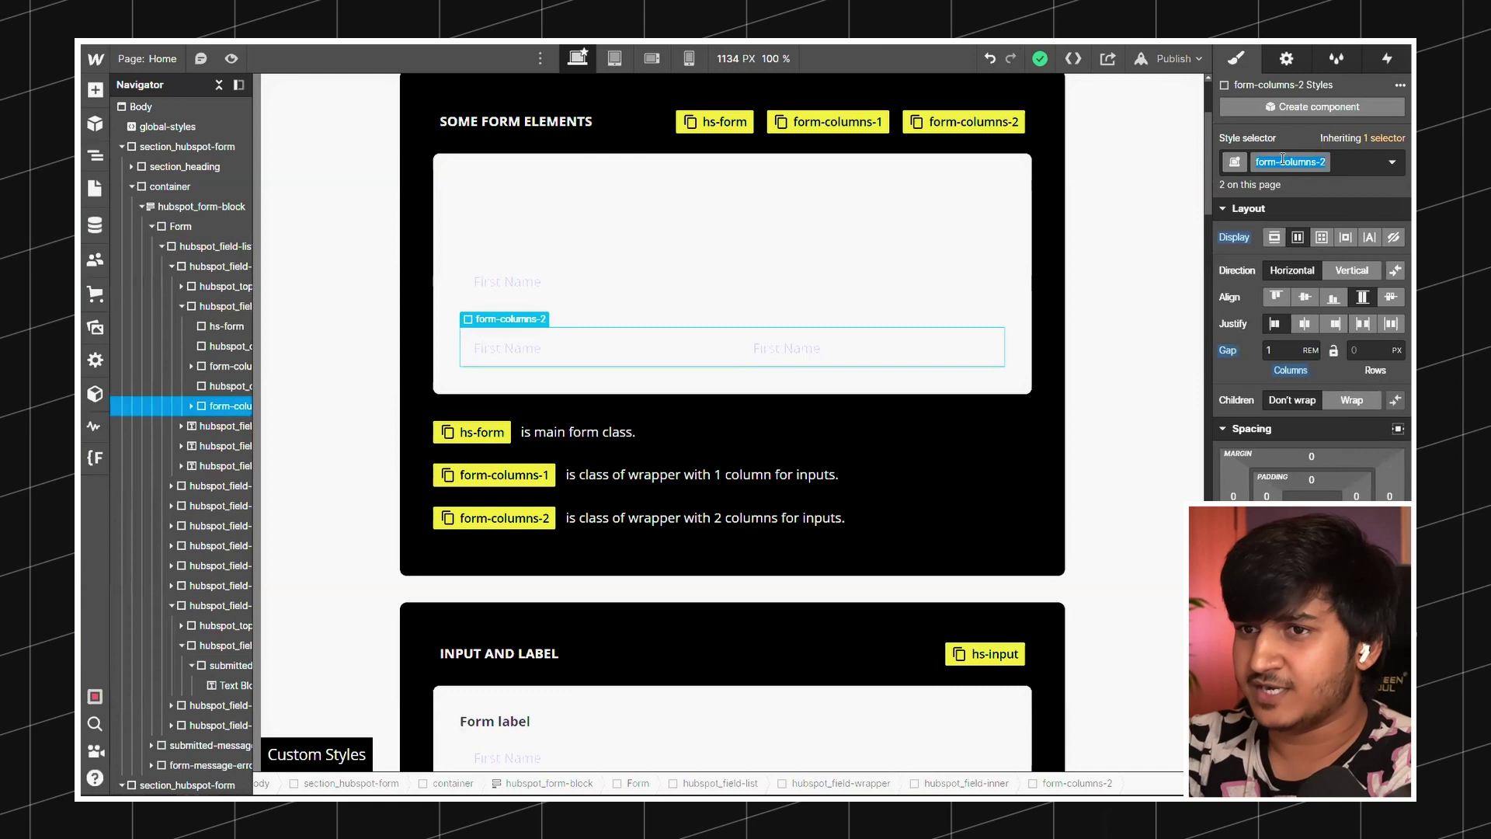
{"action": "scroll", "coordinate": [834, 293], "scroll_direction": "up", "scroll_amount": 3}
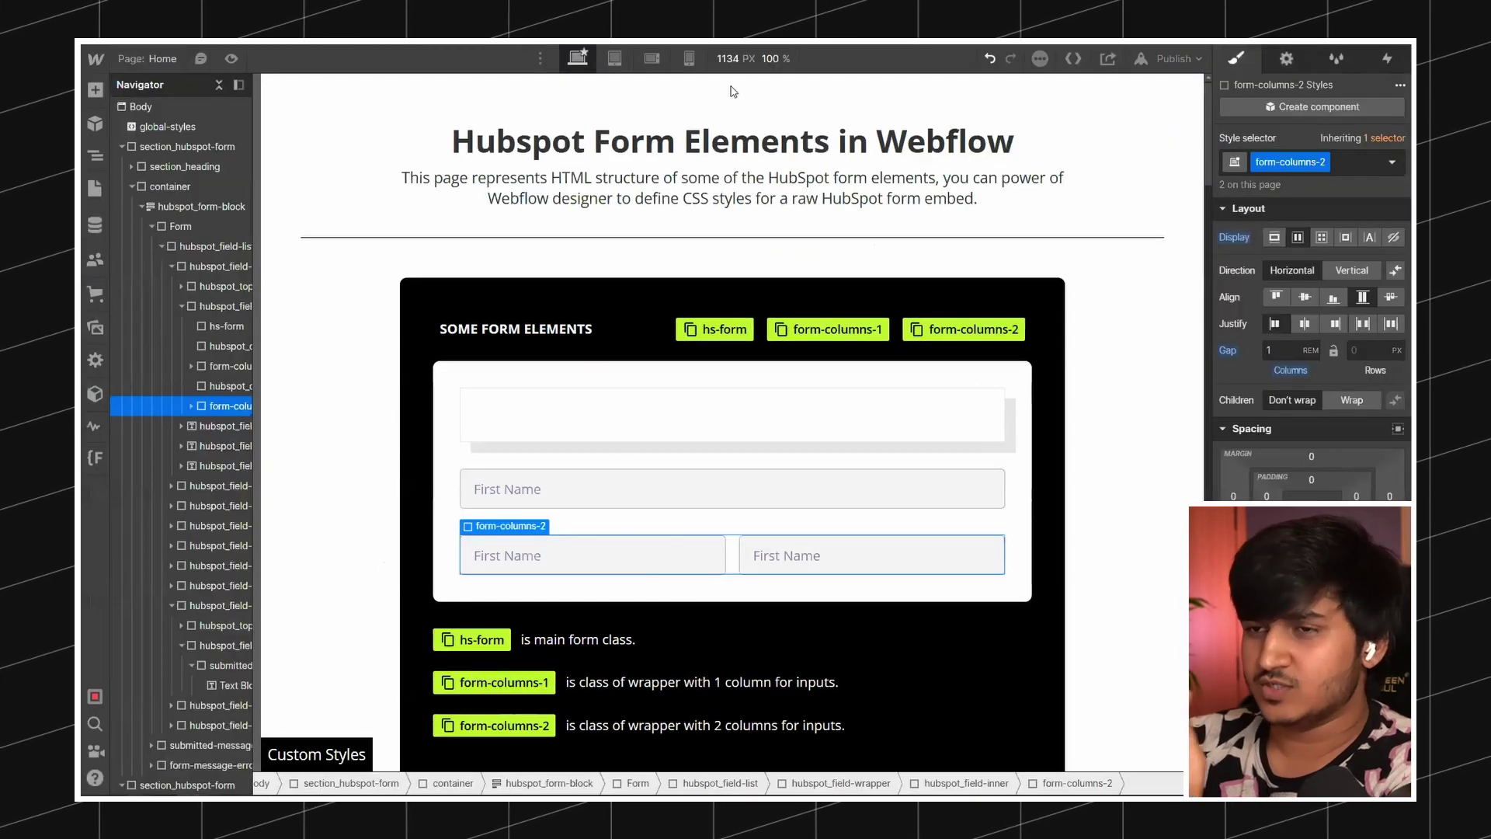
{"action": "scroll", "coordinate": [732, 86], "scroll_direction": "down", "scroll_amount": 3}
{"action": "scroll", "coordinate": [731, 85], "scroll_direction": "up", "scroll_amount": 3}
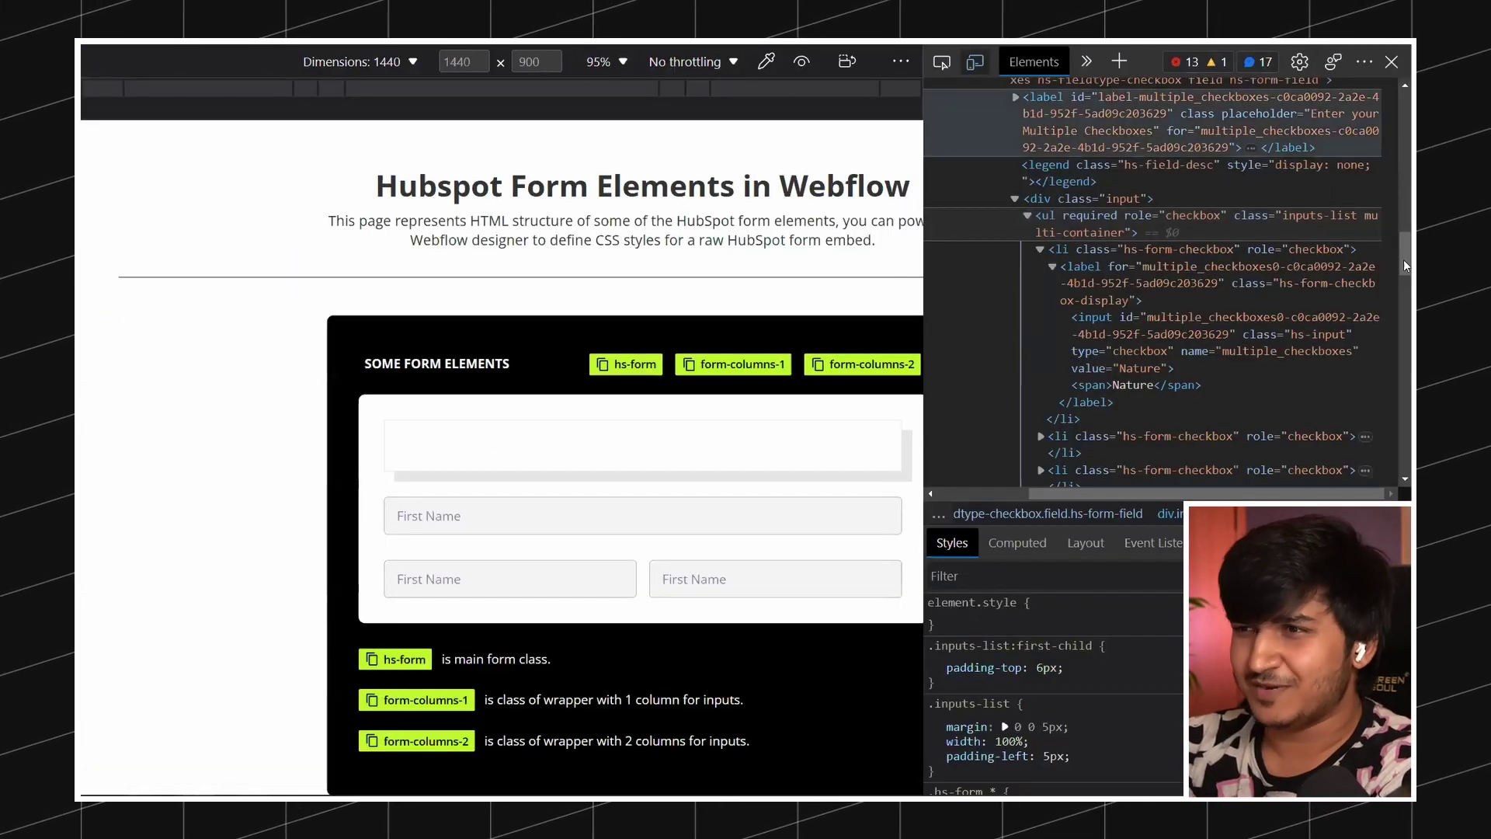
{"action": "scroll", "coordinate": [1209, 282], "scroll_direction": "up", "scroll_amount": 3}
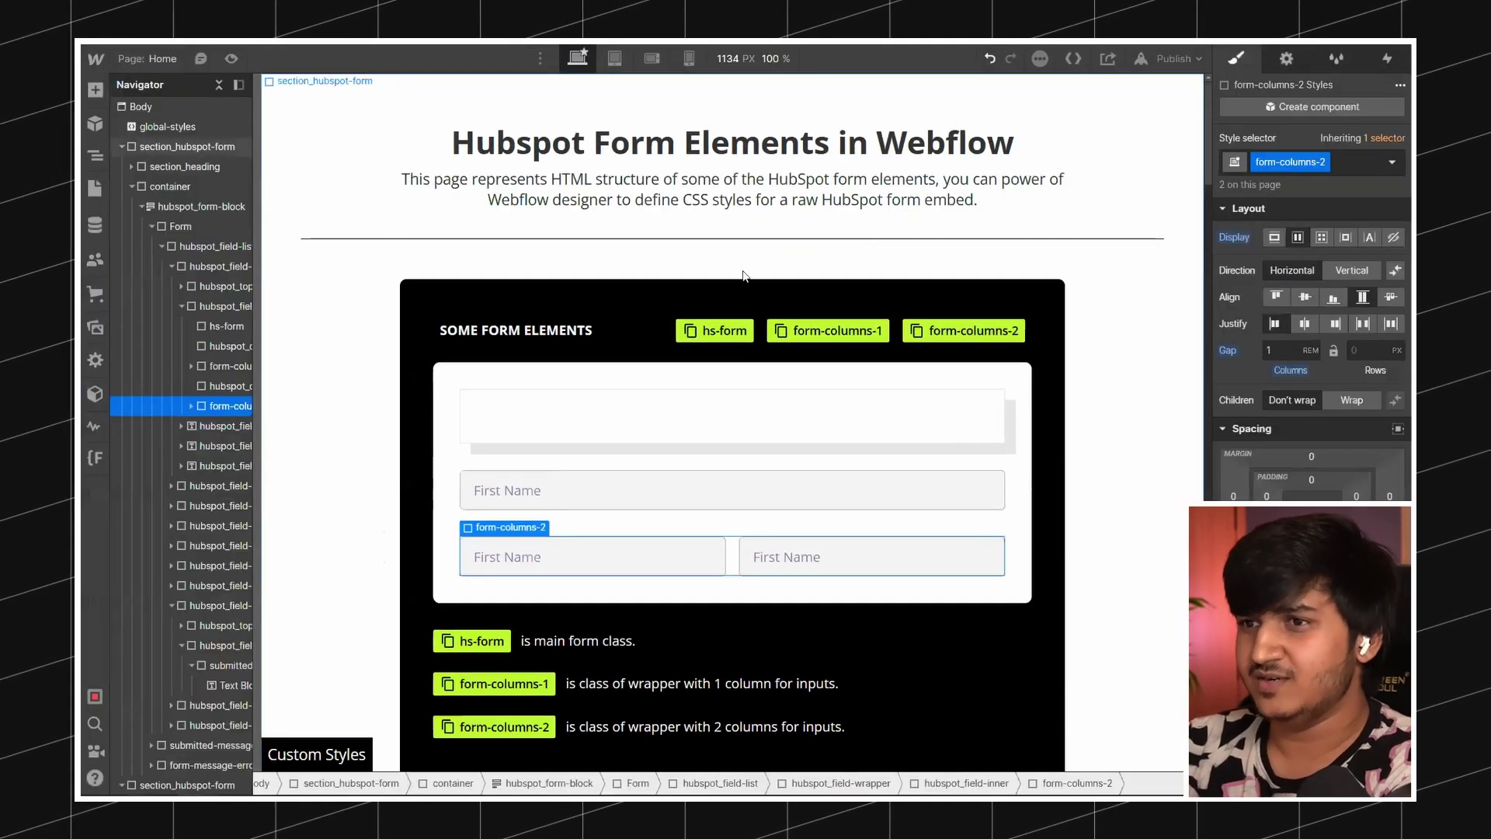
Select the First Name input and its help text to review hs-input and hs-field-desc styling
{"action": "scroll", "coordinate": [742, 276], "scroll_direction": "down", "scroll_amount": 5}
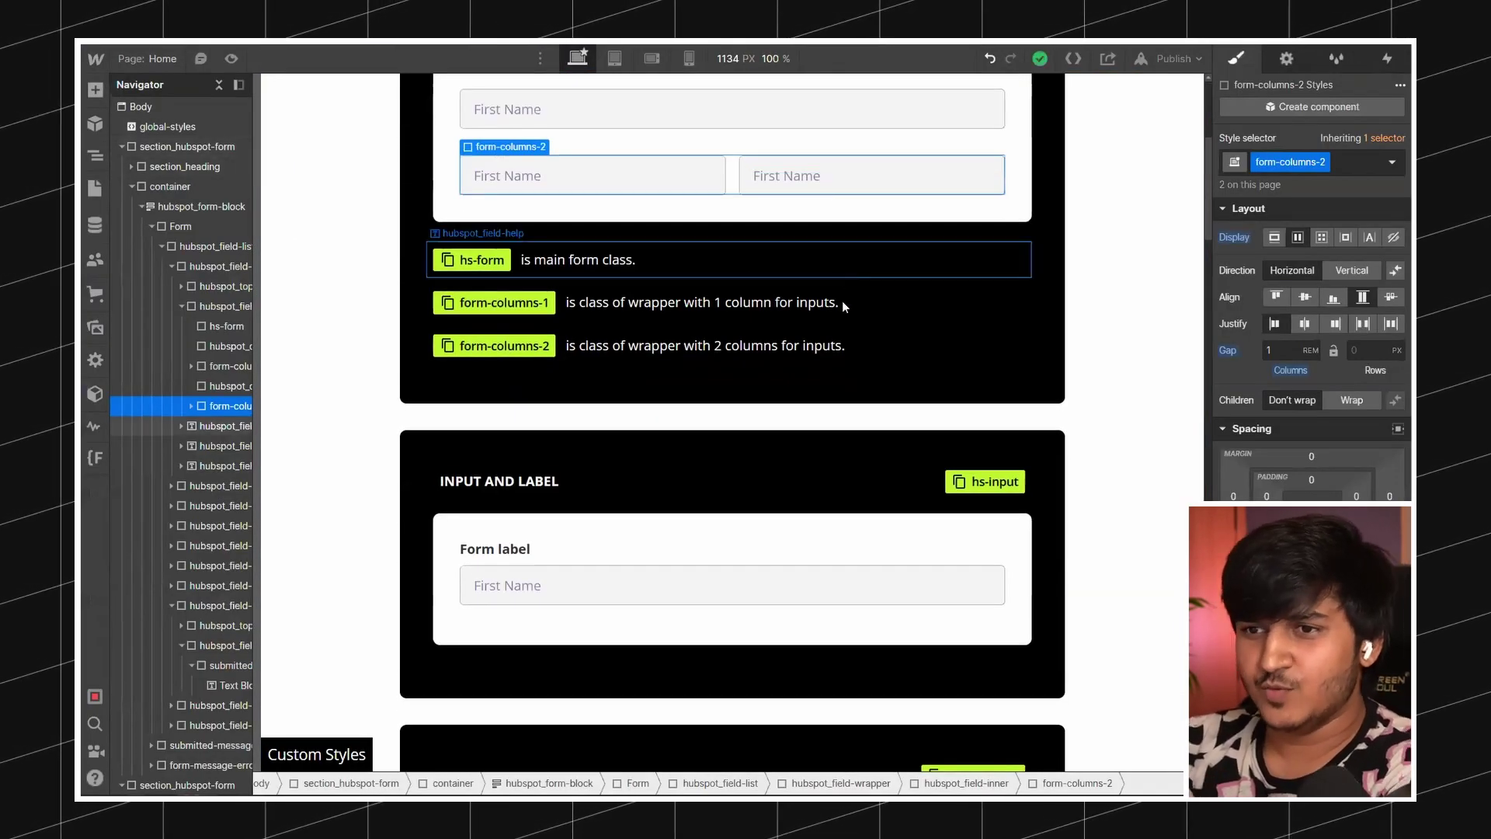
{"action": "scroll", "coordinate": [870, 318], "scroll_direction": "down", "scroll_amount": 3}
{"action": "left_click", "coordinate": [574, 331]}
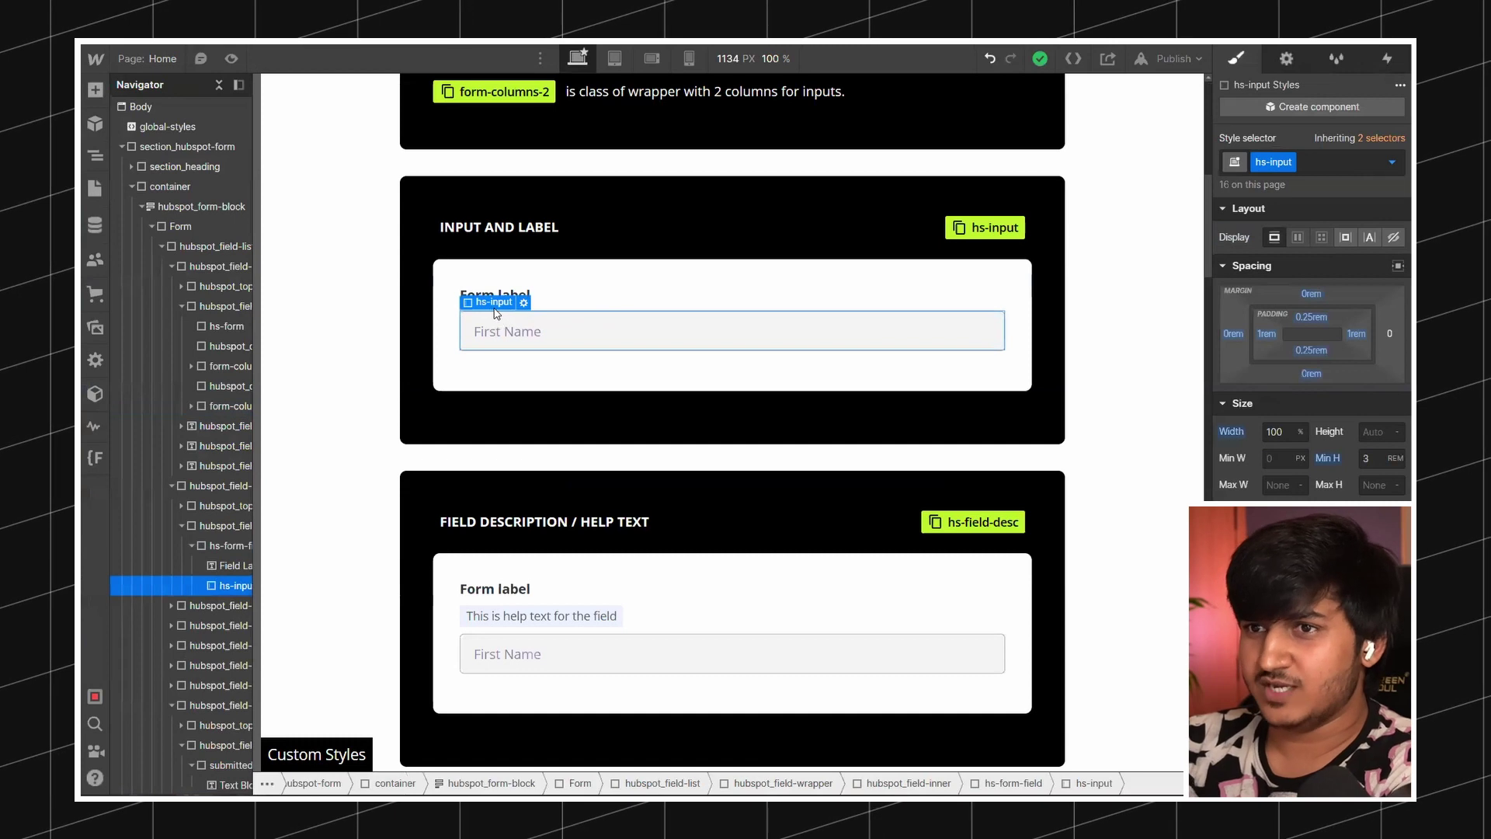
{"action": "scroll", "coordinate": [646, 436], "scroll_direction": "down", "scroll_amount": 3}
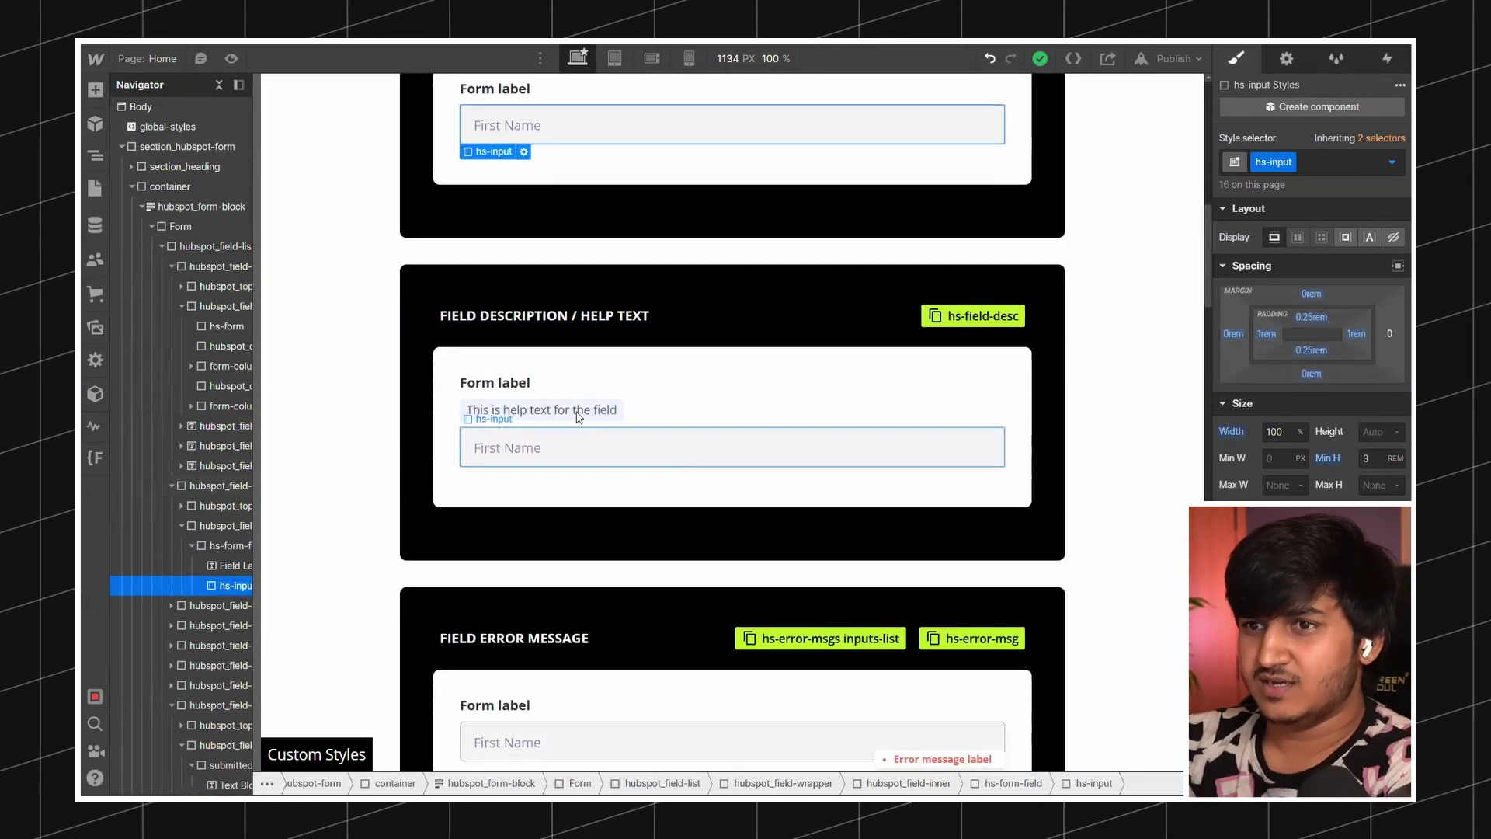
{"action": "left_click", "coordinate": [578, 410]}
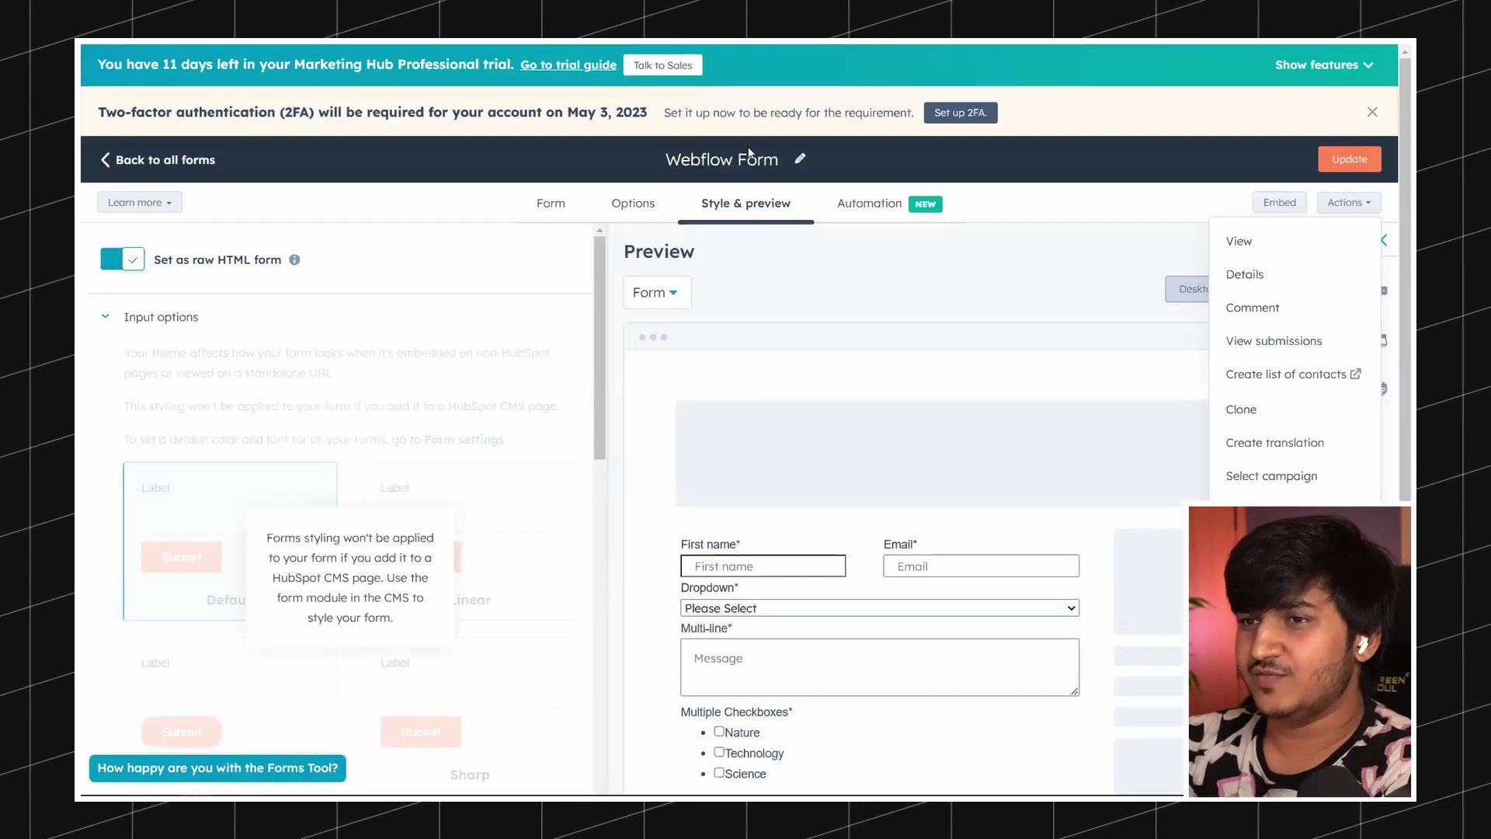
Check the Options tab, then locate the Last name field's Help Text setting in the Form tab
{"action": "left_click", "coordinate": [633, 204]}
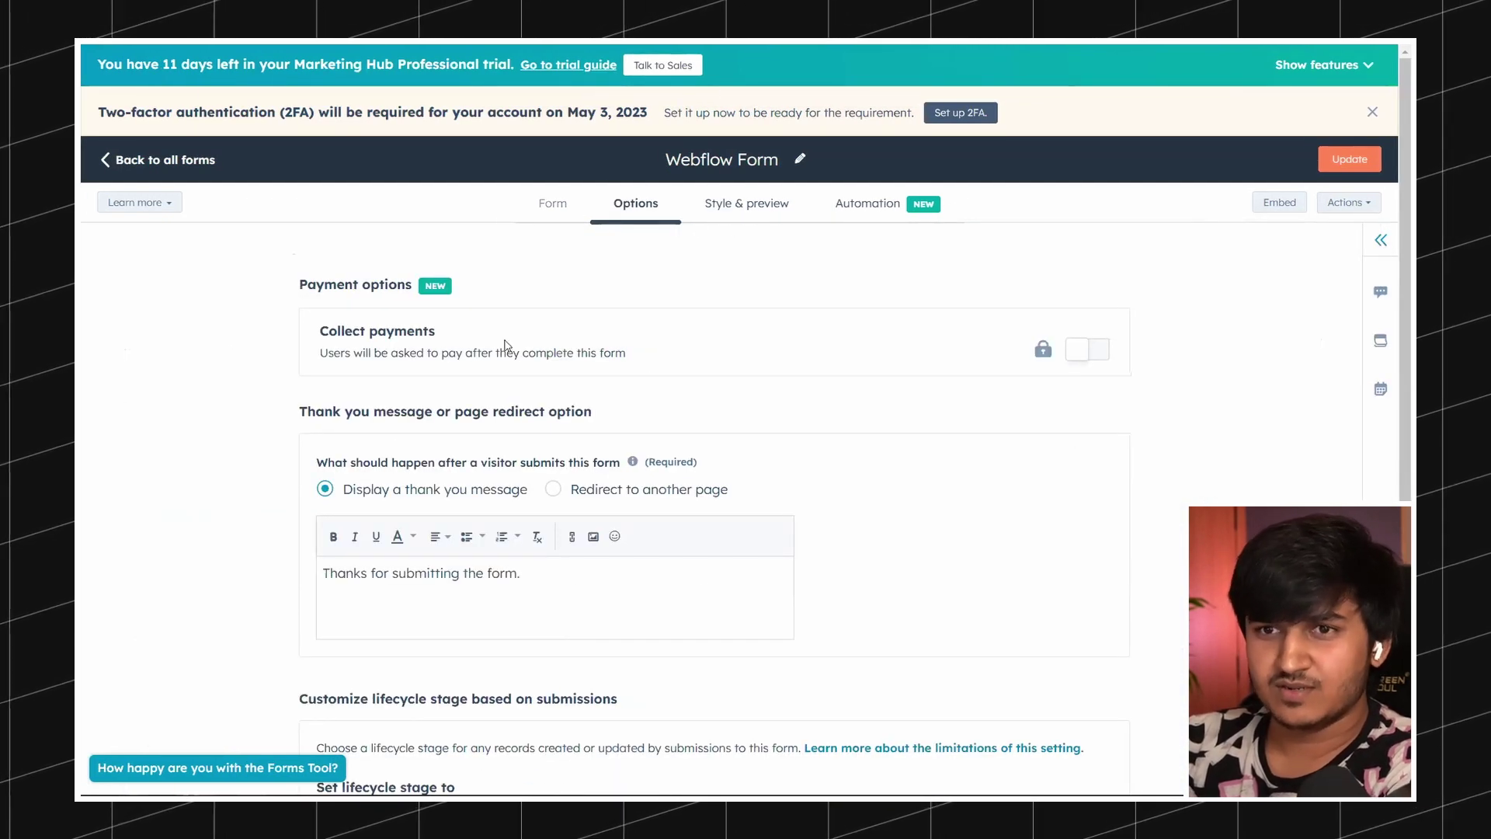
{"action": "left_click", "coordinate": [560, 208]}
{"action": "left_click", "coordinate": [193, 450]}
{"action": "scroll", "coordinate": [233, 435], "scroll_direction": "down", "scroll_amount": 3}
{"action": "left_click", "coordinate": [185, 500]}
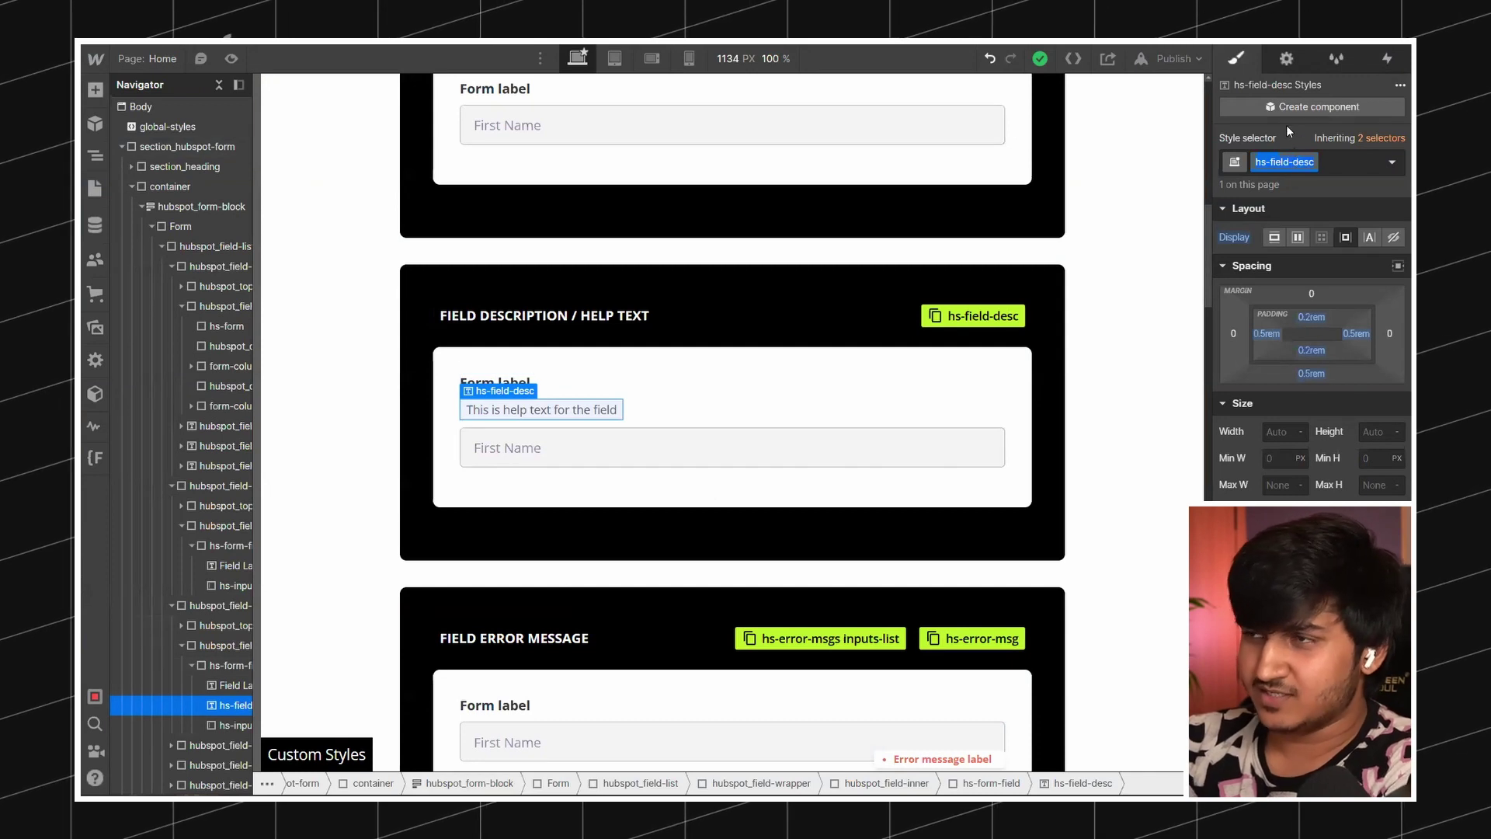
Expand hs-error-msgs in a widened Navigator down to its List Item and hs-error-msg span
{"action": "scroll", "coordinate": [803, 323], "scroll_direction": "down", "scroll_amount": 4}
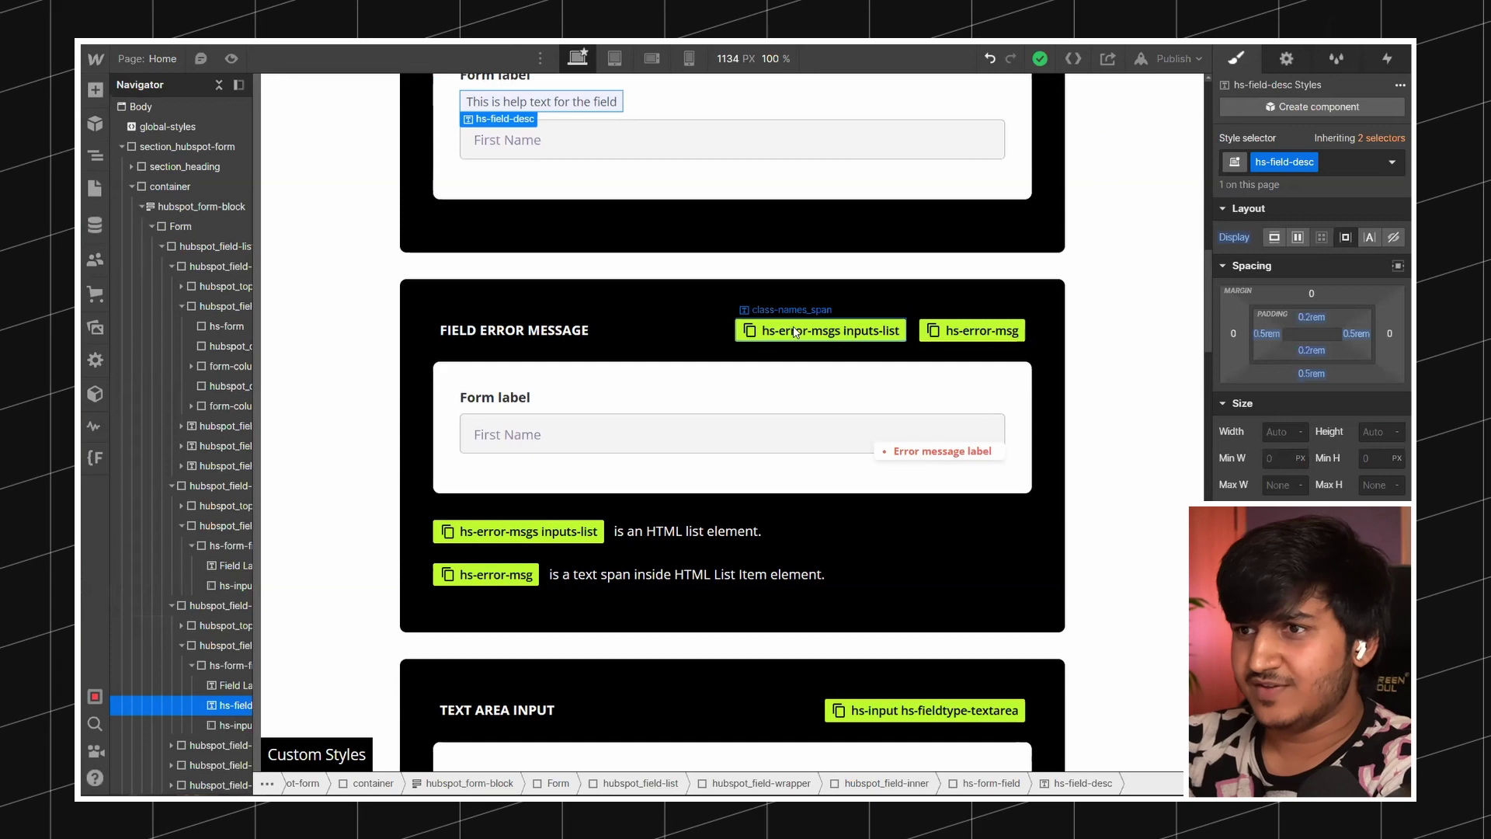
{"action": "left_click", "coordinate": [839, 331]}
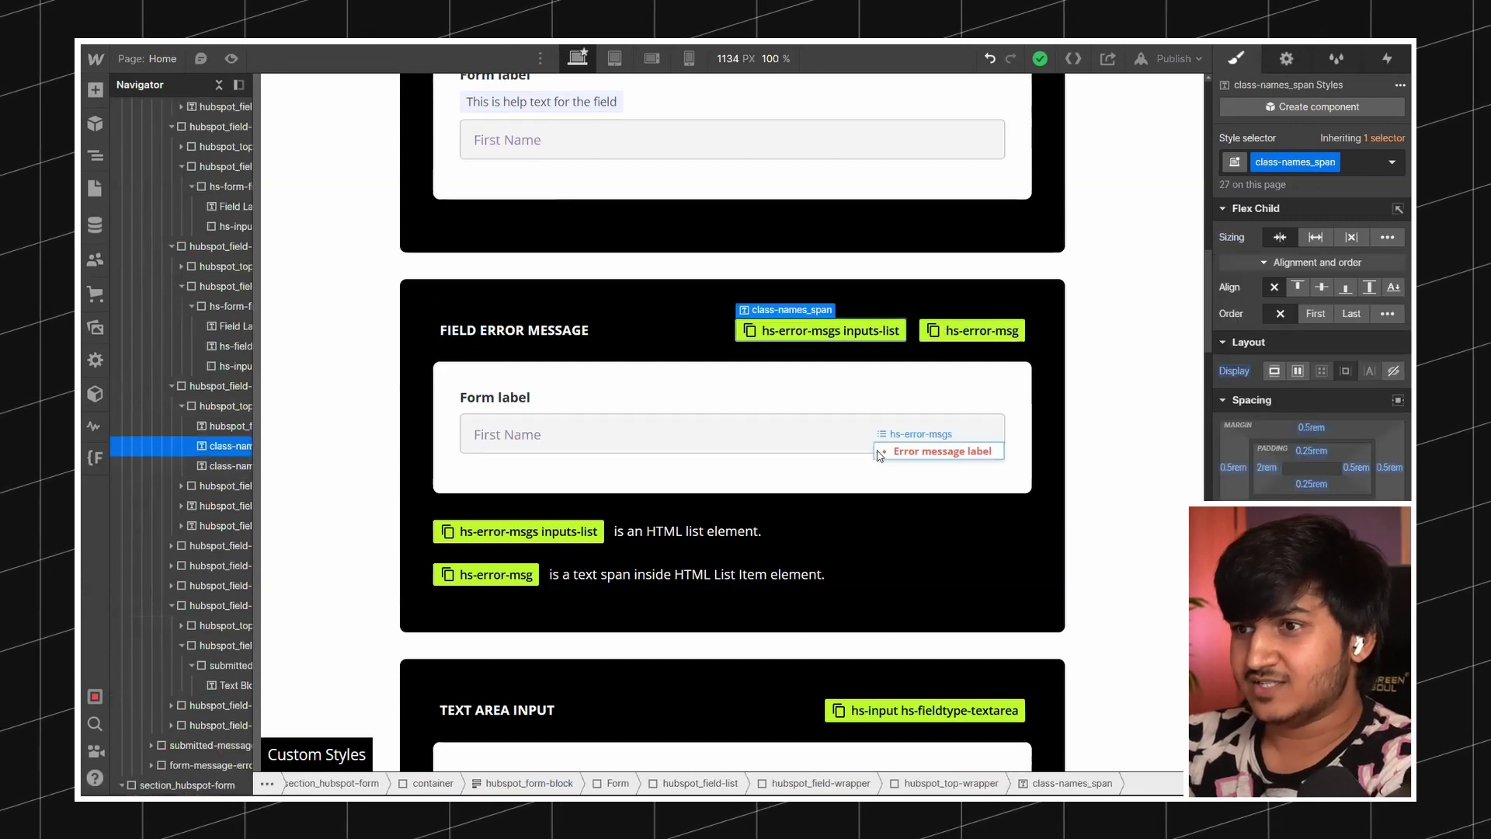
{"action": "left_click", "coordinate": [998, 440]}
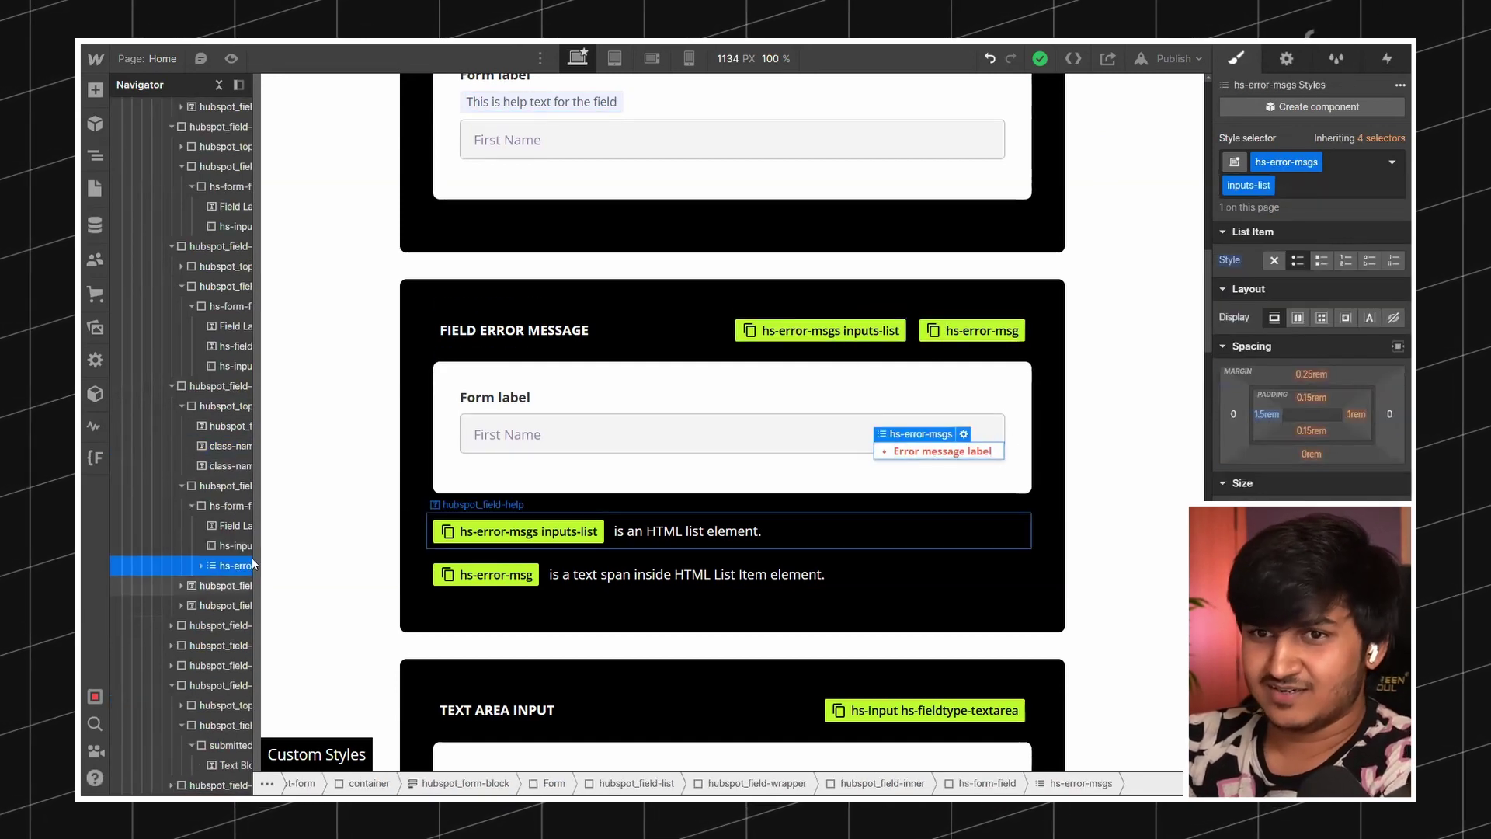
{"action": "left_click", "coordinate": [201, 565]}
{"action": "left_click_drag", "start_coordinate": [252, 536], "coordinate": [384, 536]}
{"action": "left_click", "coordinate": [208, 585]}
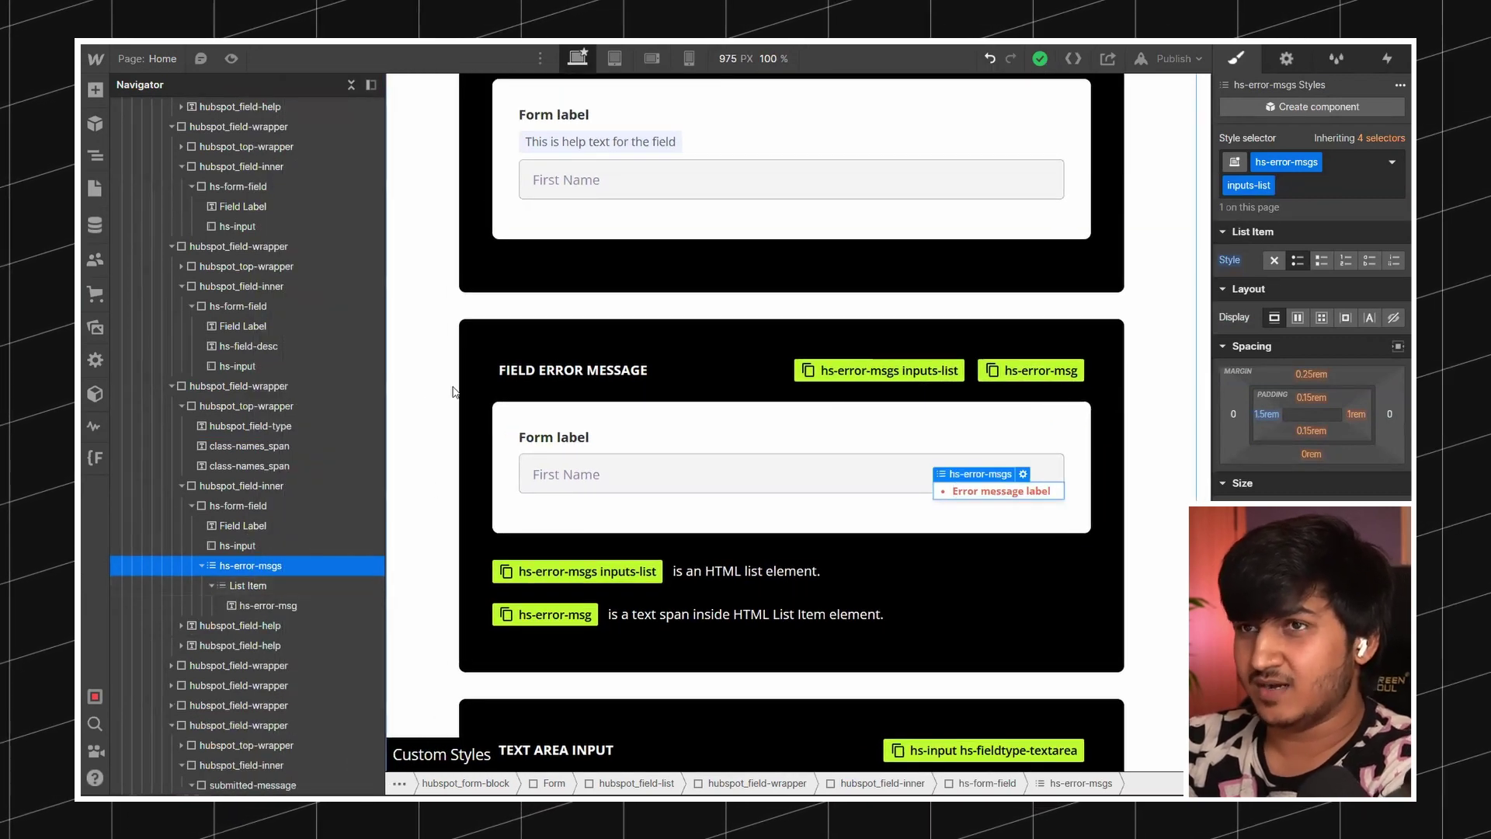
{"action": "left_click", "coordinate": [270, 584]}
{"action": "left_click", "coordinate": [279, 607]}
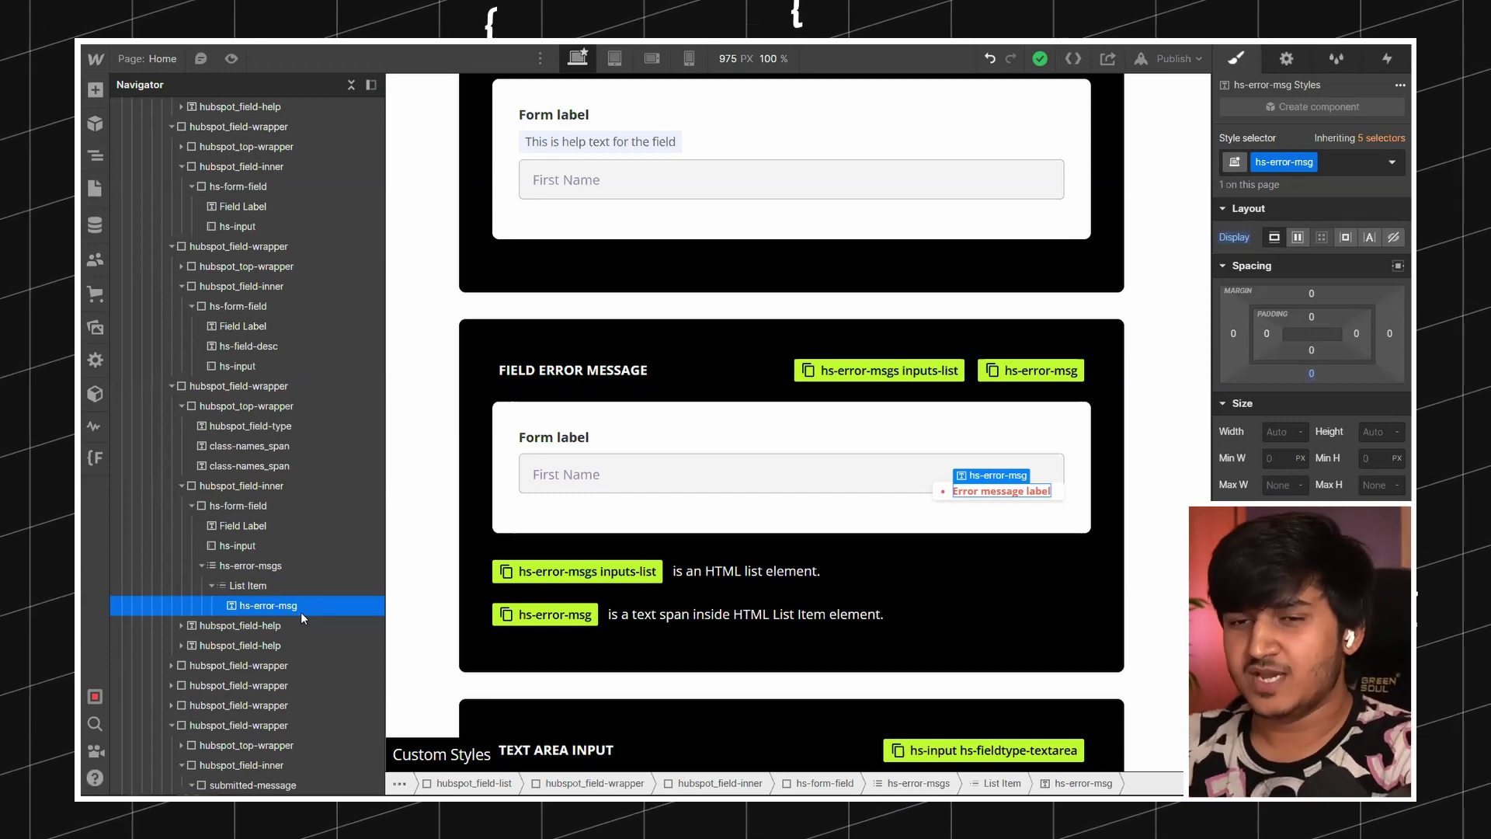
Inspect the hs-error-msgs list, the hs-form-field wrapper and the hs-input field
{"action": "left_click", "coordinate": [283, 565]}
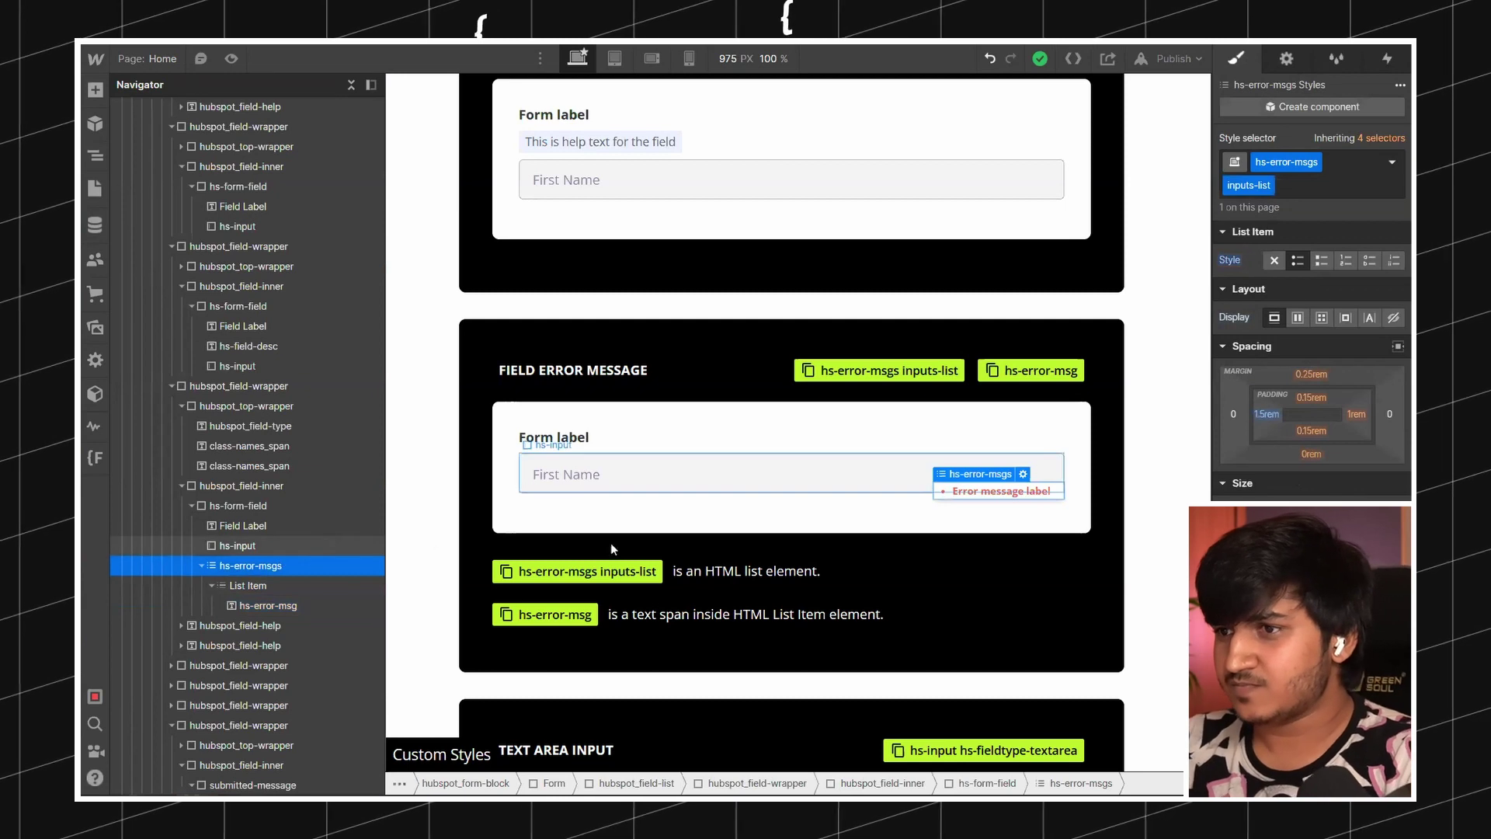
{"action": "scroll", "coordinate": [645, 505], "scroll_direction": "down", "scroll_amount": 4}
{"action": "scroll", "coordinate": [692, 458], "scroll_direction": "up", "scroll_amount": 8}
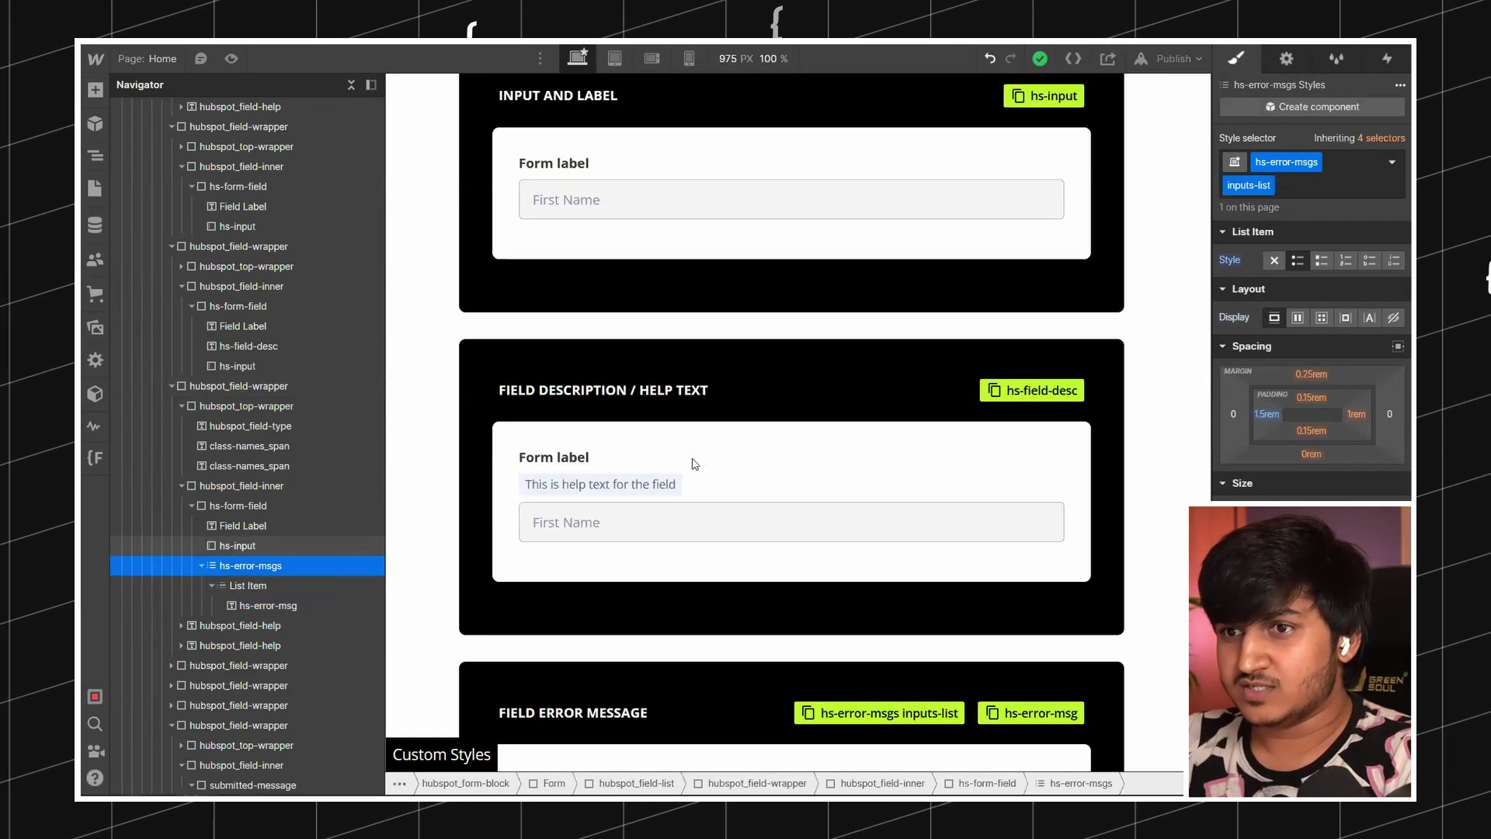
{"action": "left_click", "coordinate": [249, 306]}
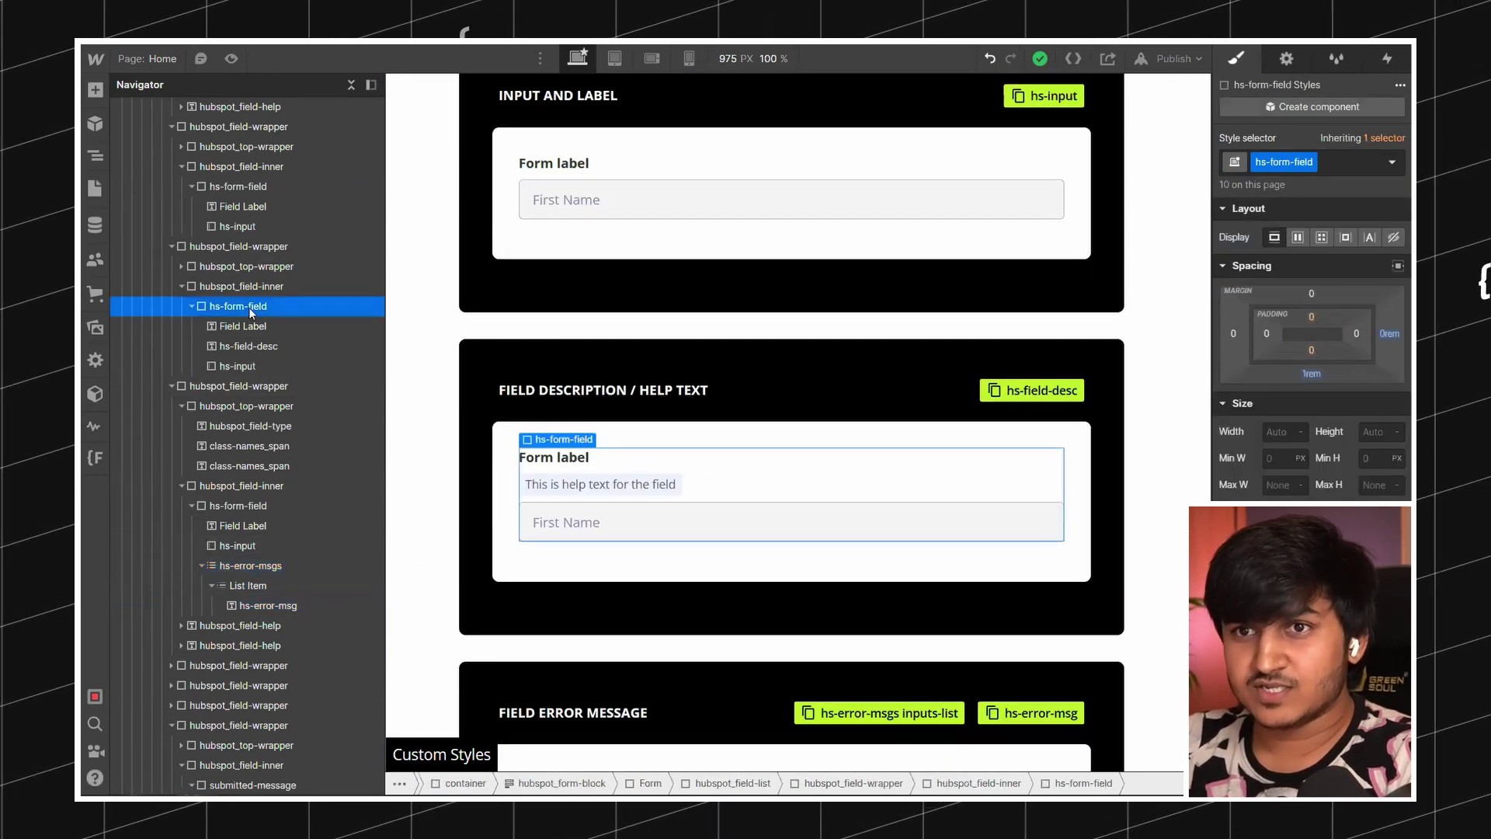
{"action": "left_click", "coordinate": [243, 365]}
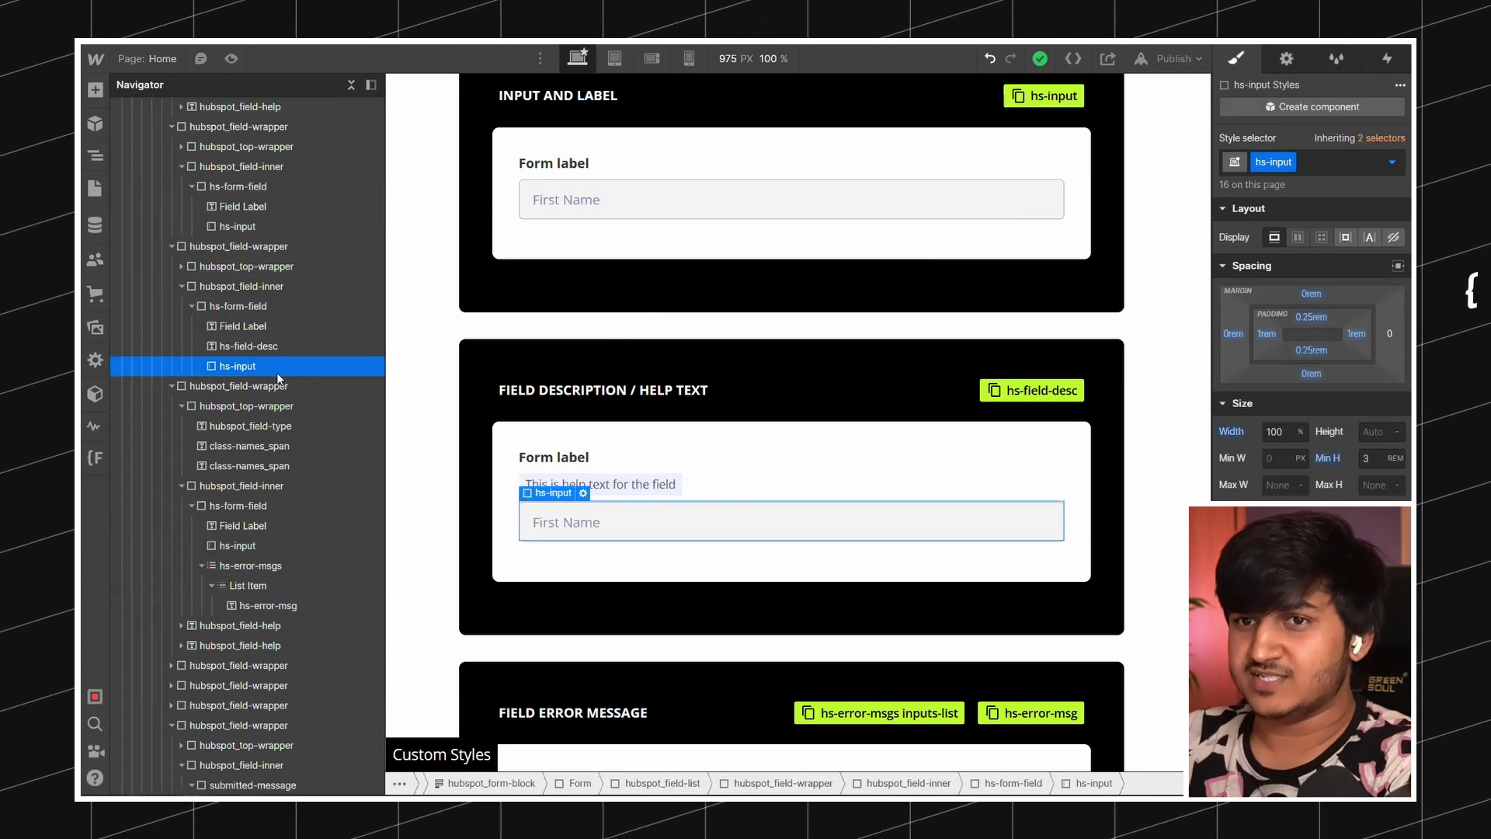
{"action": "left_click", "coordinate": [260, 306]}
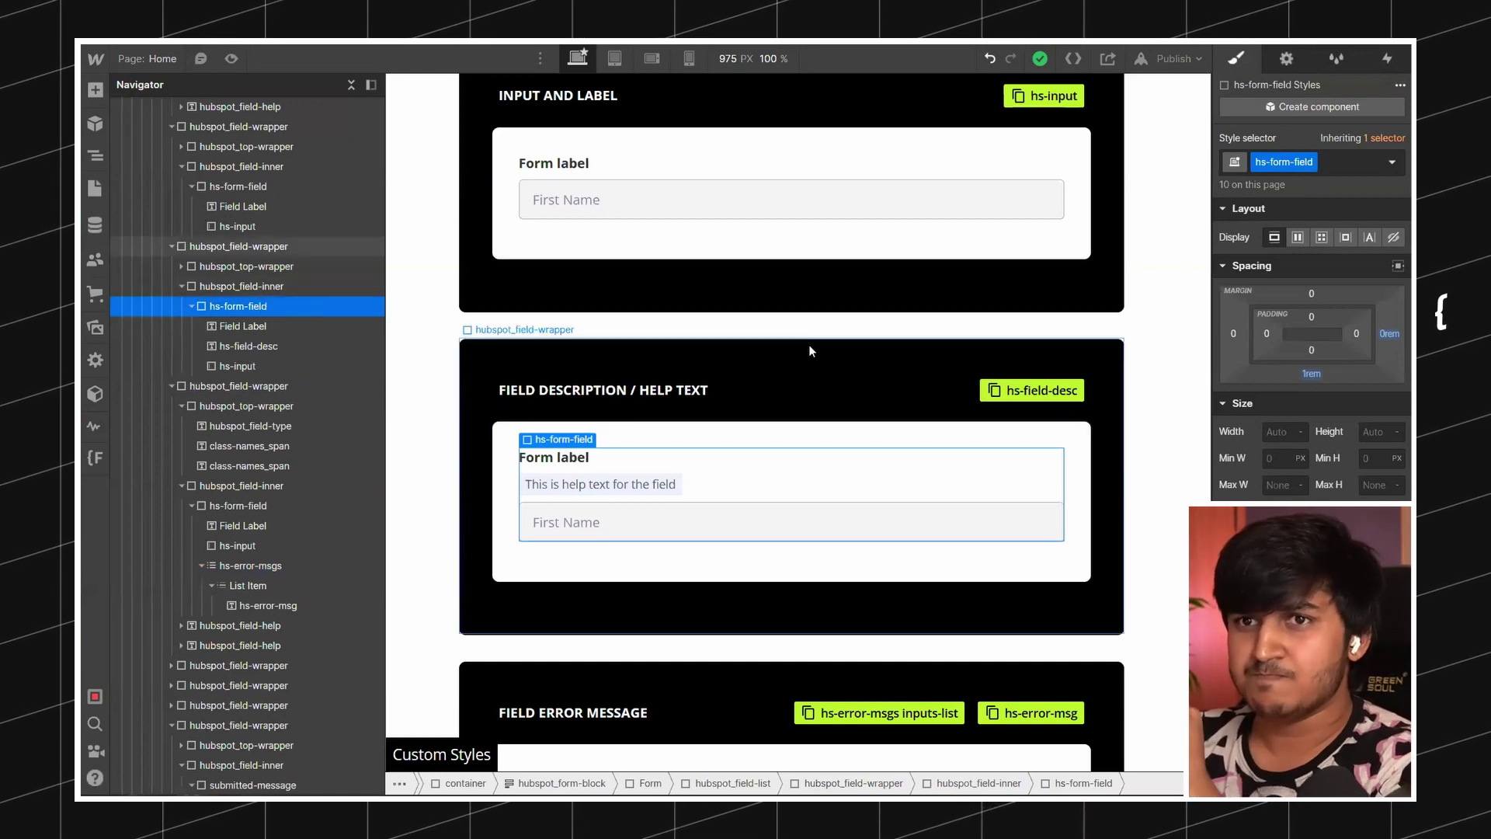
Review the reCAPTCHA element and the Submit button's hs-button styling
{"action": "scroll", "coordinate": [809, 346], "scroll_direction": "down", "scroll_amount": 8}
{"action": "scroll", "coordinate": [808, 343], "scroll_direction": "down", "scroll_amount": 20}
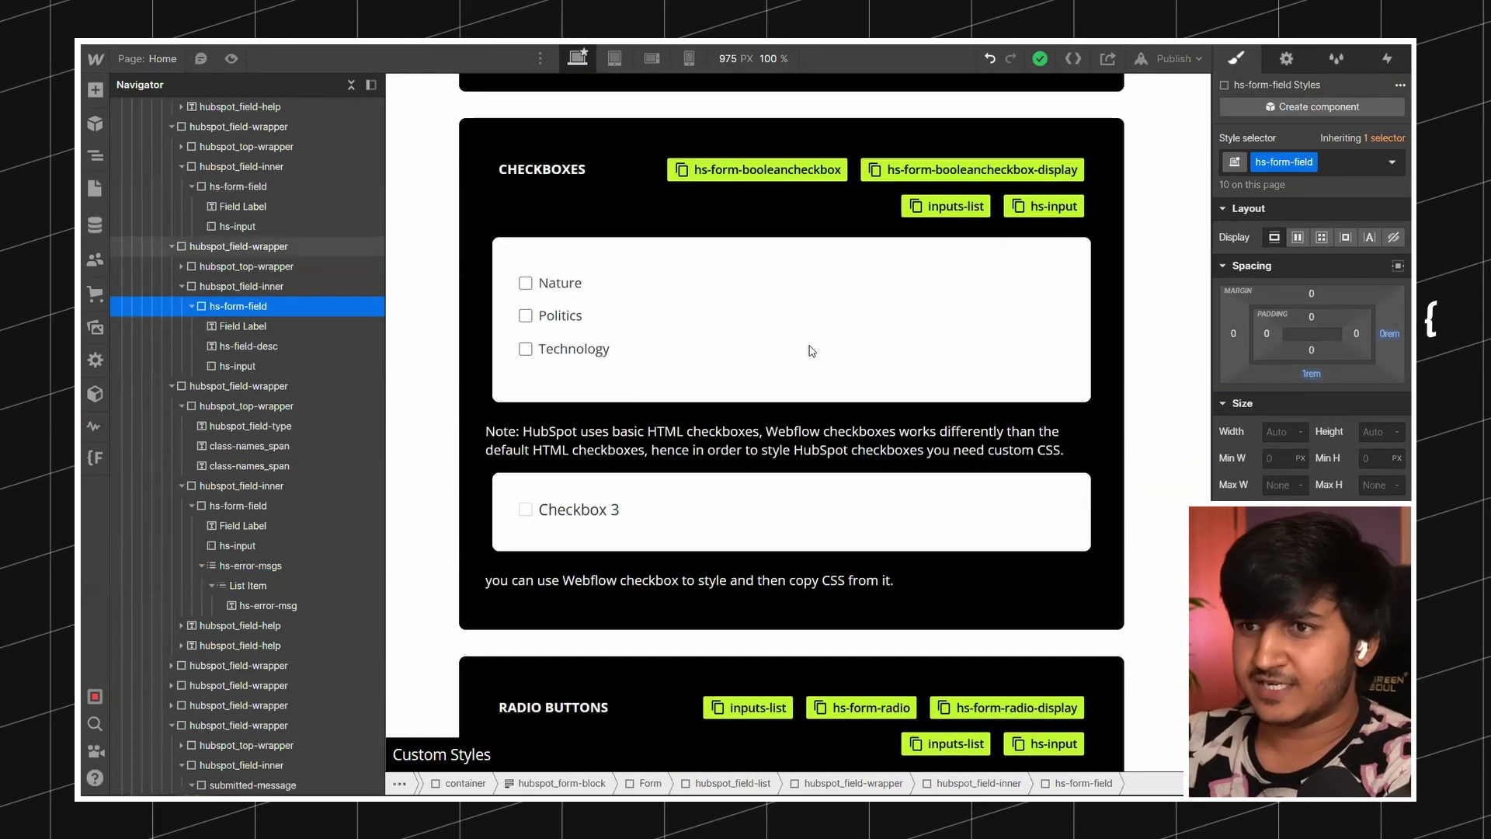
{"action": "scroll", "coordinate": [808, 343], "scroll_direction": "down", "scroll_amount": 5}
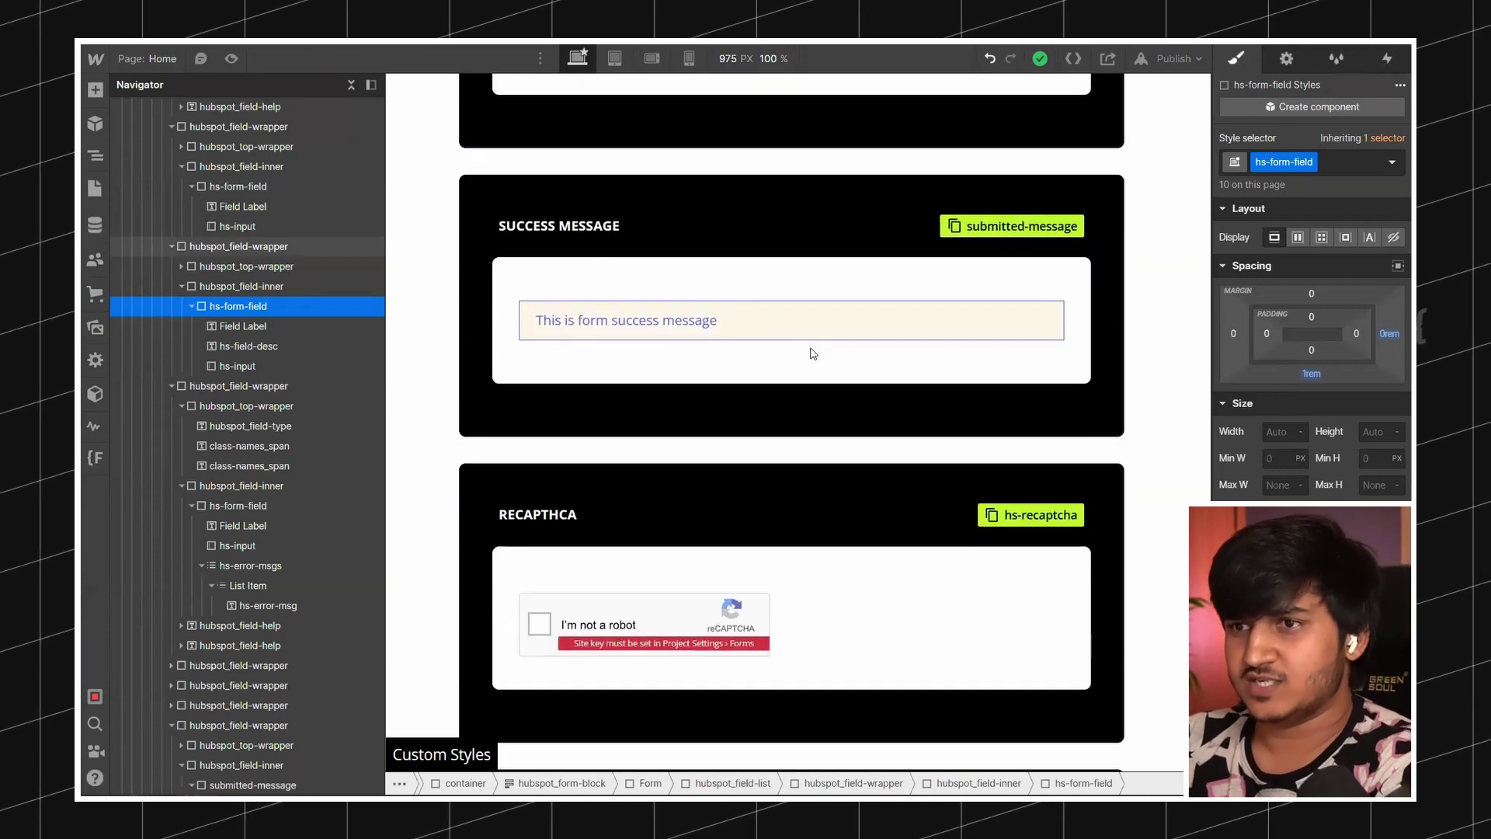
{"action": "scroll", "coordinate": [767, 308], "scroll_direction": "down", "scroll_amount": 4}
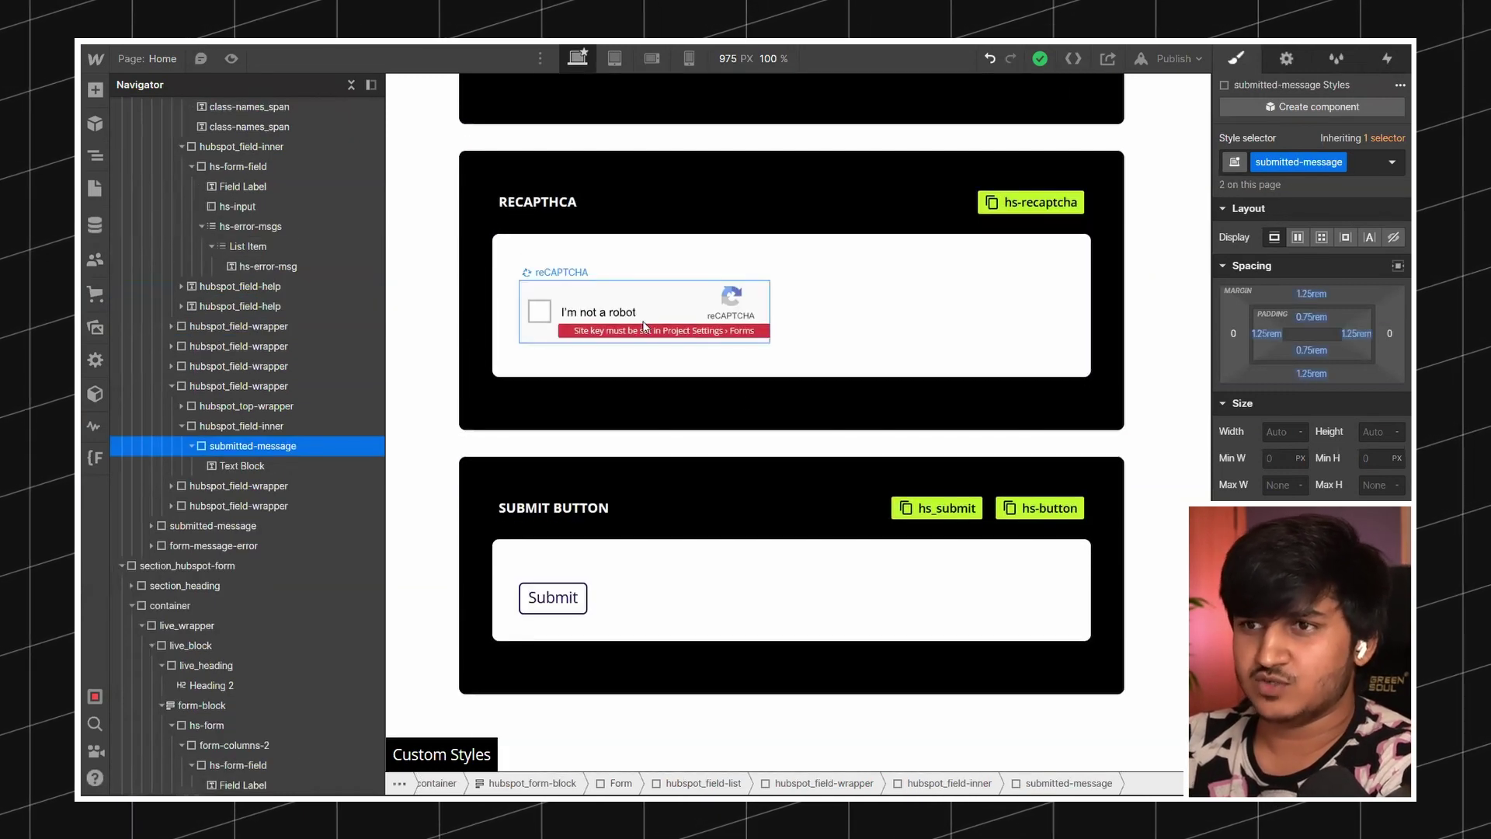
{"action": "left_click", "coordinate": [653, 512]}
{"action": "scroll", "coordinate": [658, 342], "scroll_direction": "down", "scroll_amount": 5}
{"action": "scroll", "coordinate": [660, 349], "scroll_direction": "up", "scroll_amount": 3}
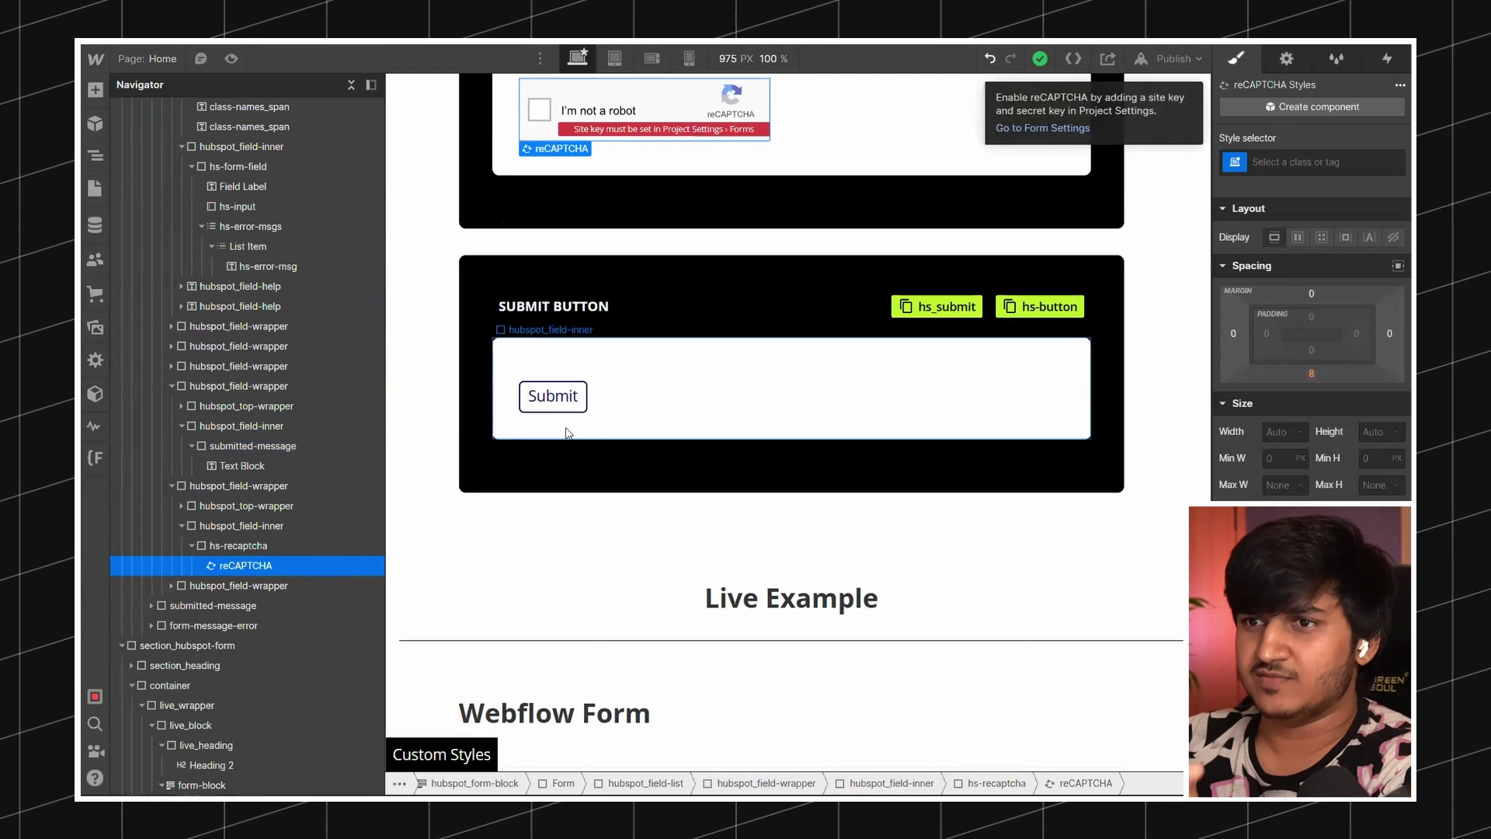
{"action": "left_click", "coordinate": [671, 401]}
Scroll to the Live Example and select the Webflow Form's hs-form element
{"action": "scroll", "coordinate": [672, 402], "scroll_direction": "down", "scroll_amount": 5}
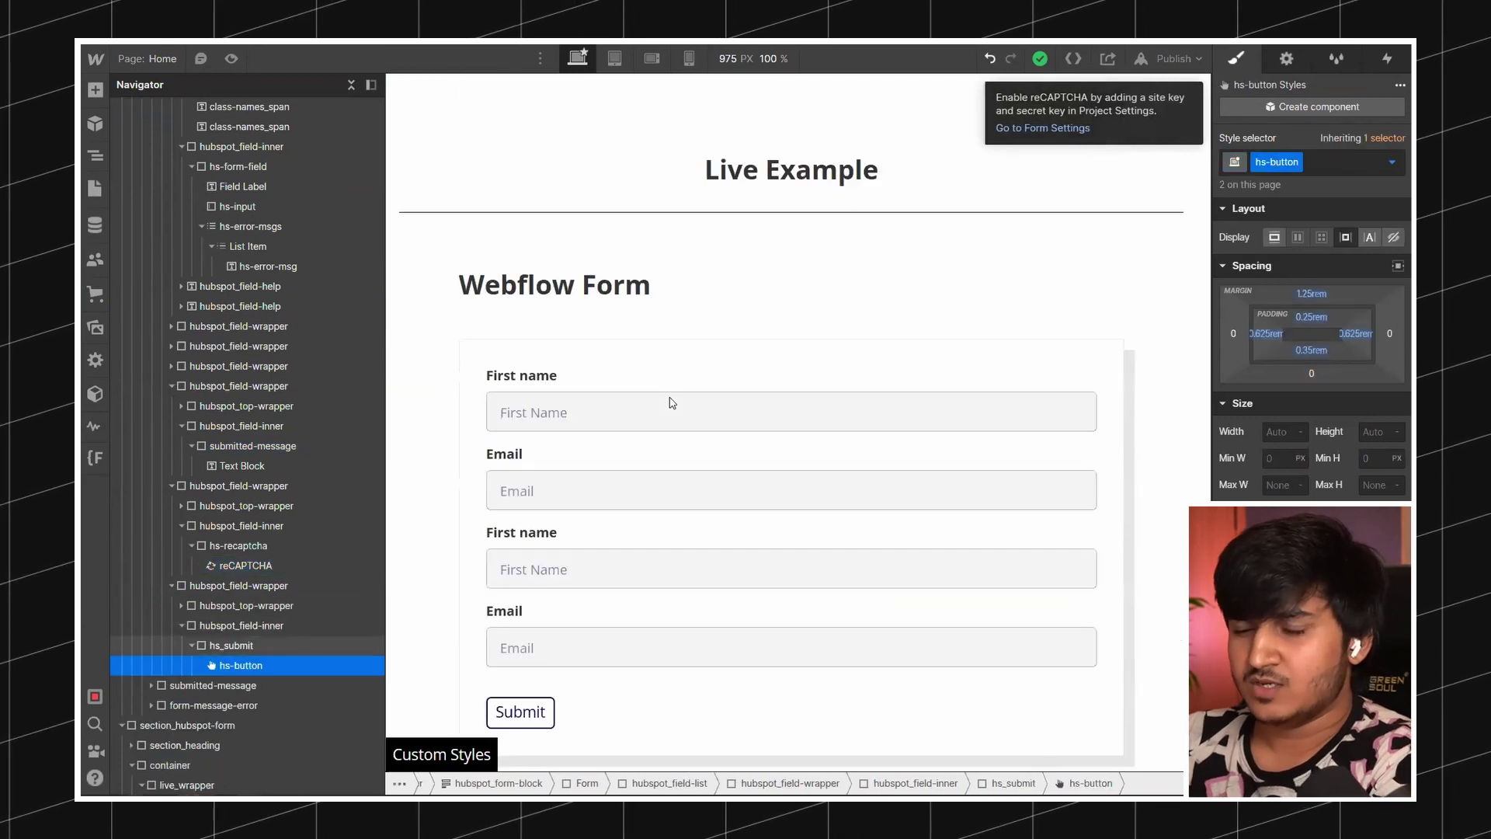
{"action": "scroll", "coordinate": [773, 344], "scroll_direction": "down", "scroll_amount": 3}
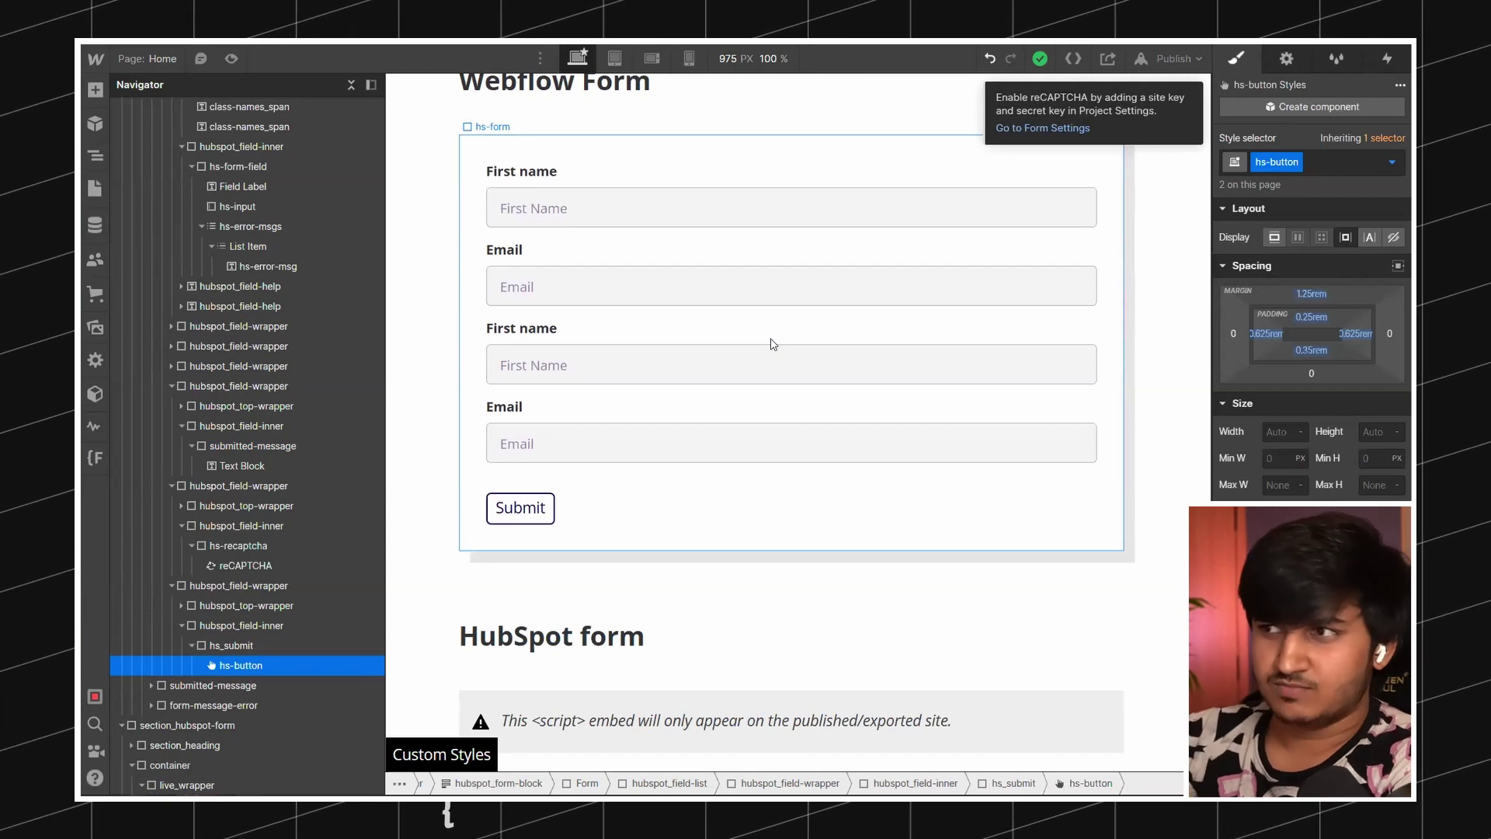
{"action": "scroll", "coordinate": [1075, 316], "scroll_direction": "up", "scroll_amount": 10}
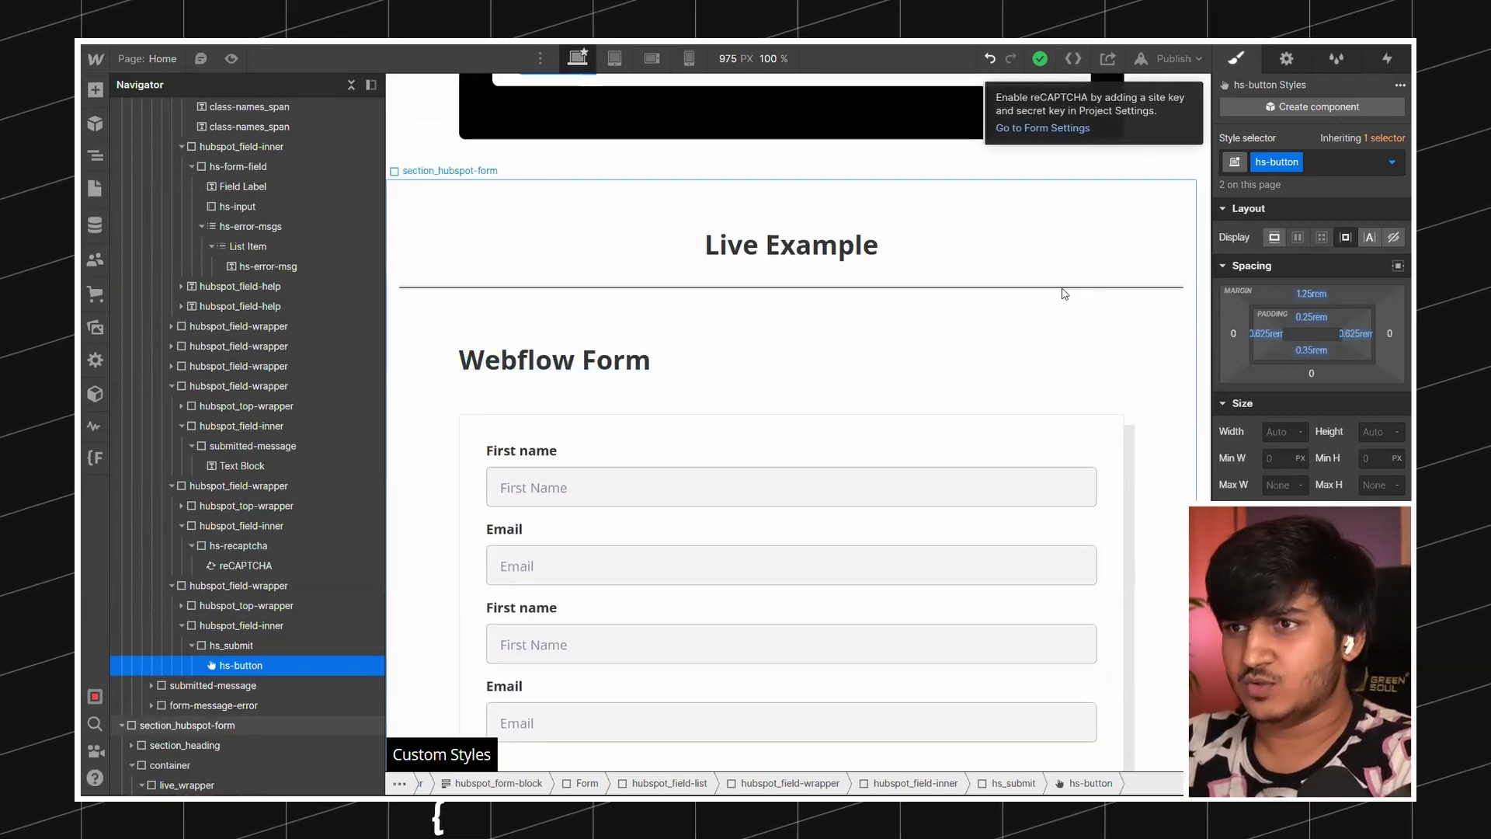
{"action": "scroll", "coordinate": [1062, 286], "scroll_direction": "up", "scroll_amount": 15}
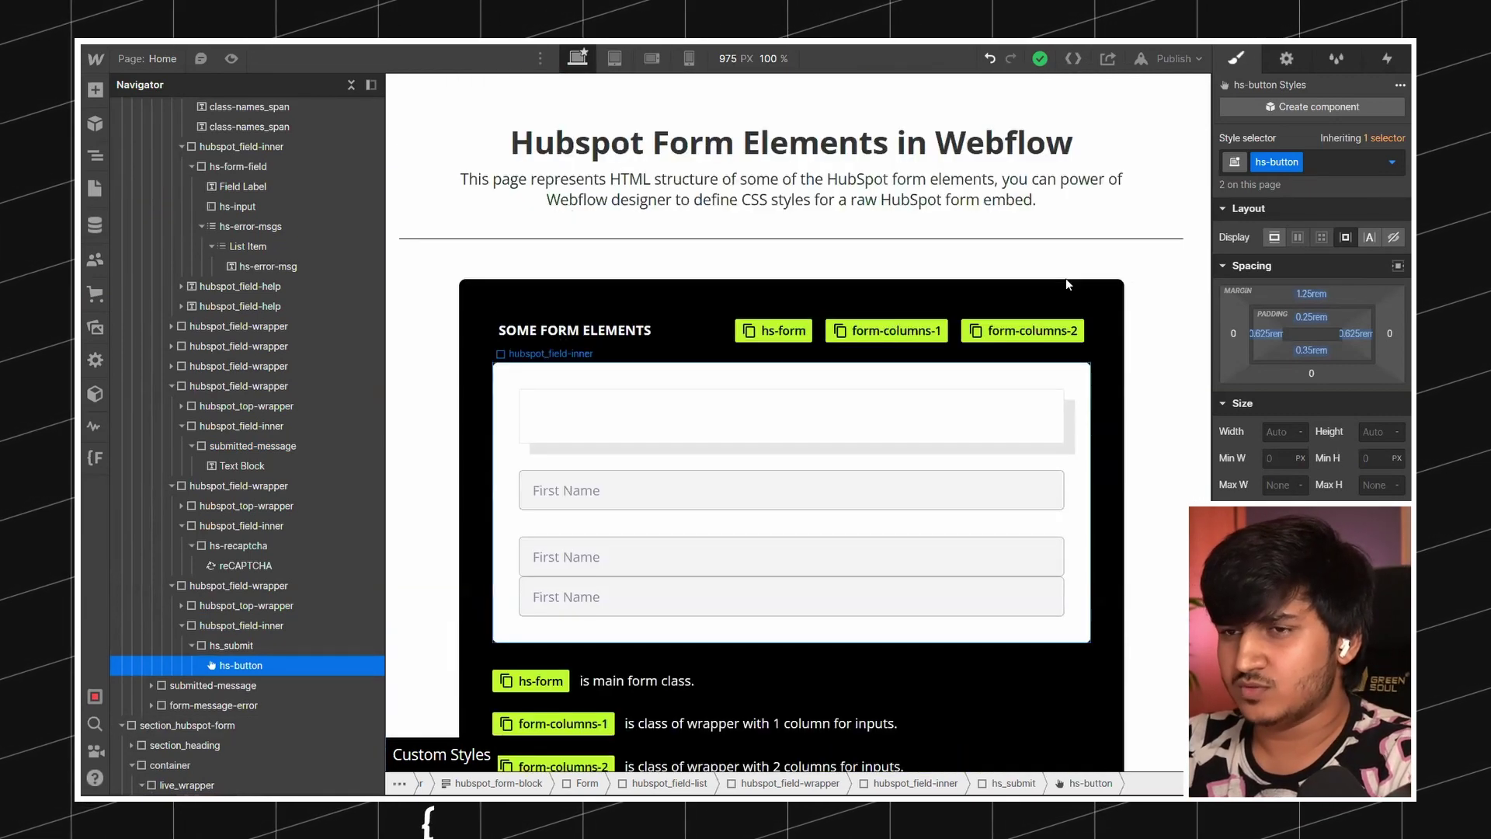
{"action": "scroll", "coordinate": [1066, 279], "scroll_direction": "down", "scroll_amount": 8}
{"action": "scroll", "coordinate": [1065, 284], "scroll_direction": "down", "scroll_amount": 10}
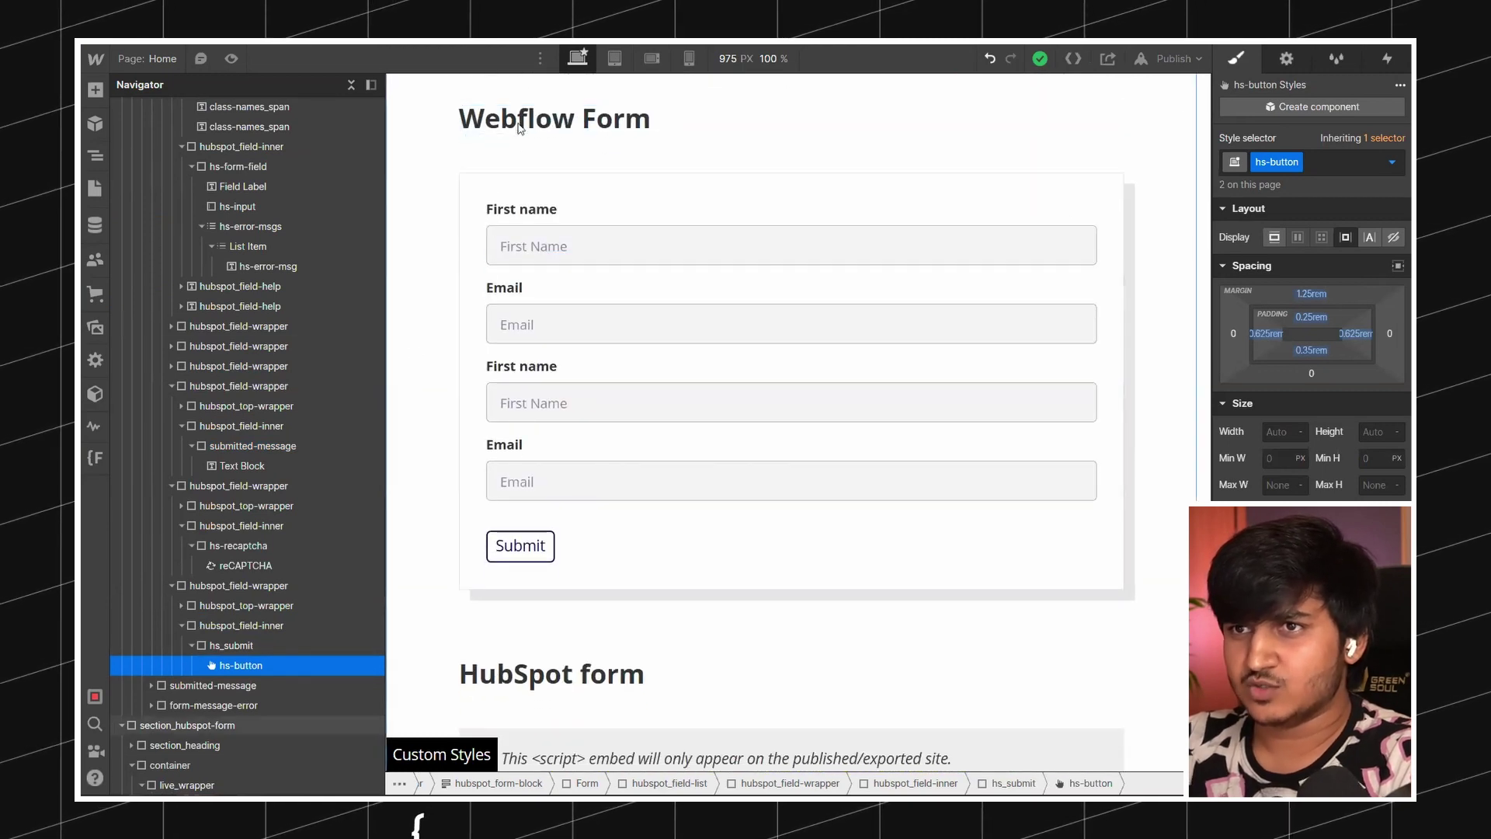
{"action": "left_click", "coordinate": [488, 186]}
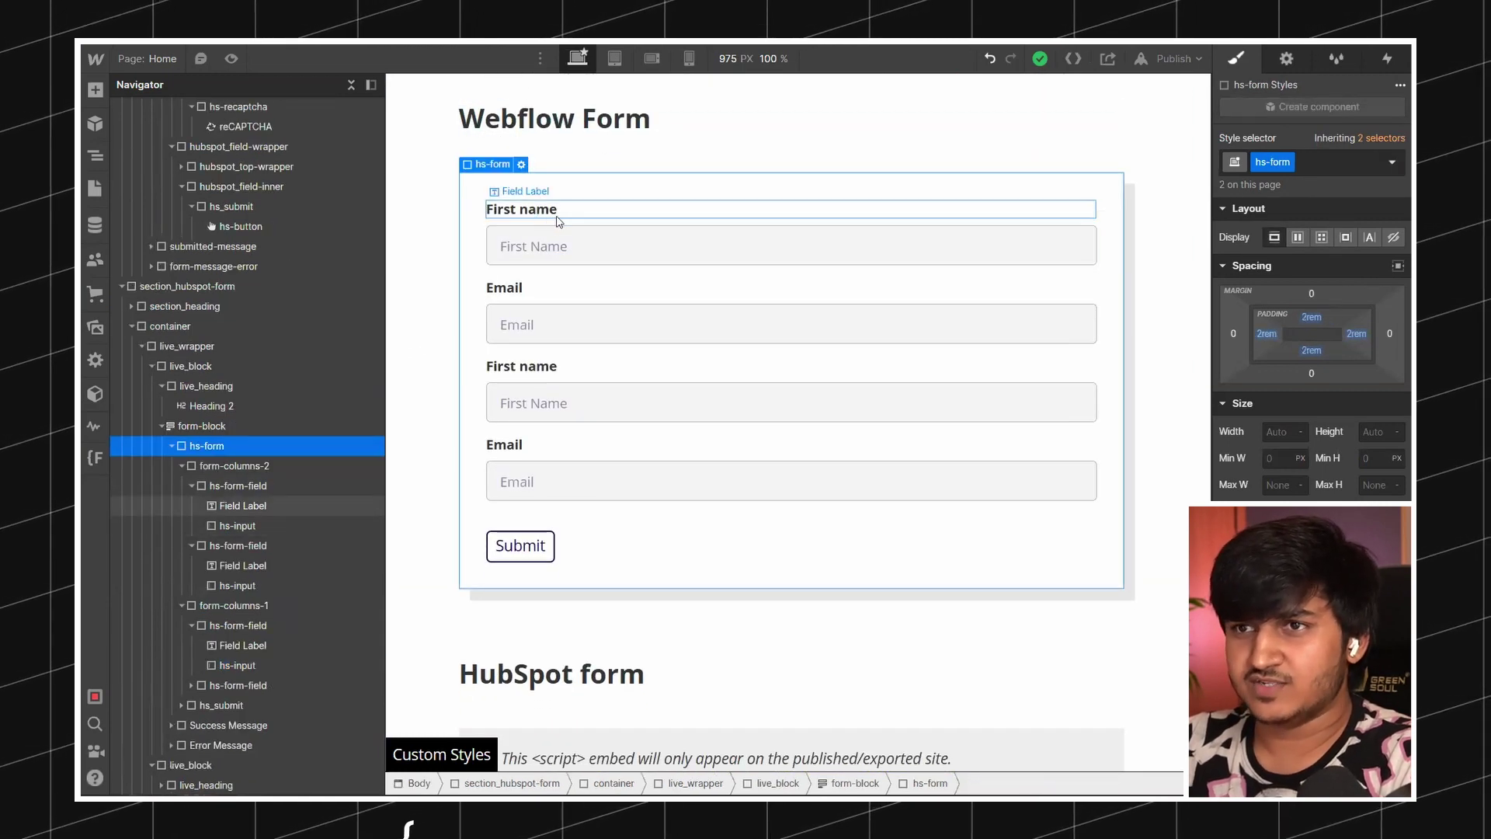
Give the hs-form container a dark grey outer box shadow
{"action": "left_click", "coordinate": [557, 219]}
{"action": "left_click", "coordinate": [595, 244]}
{"action": "left_click", "coordinate": [191, 486]}
{"action": "left_click", "coordinate": [190, 505]}
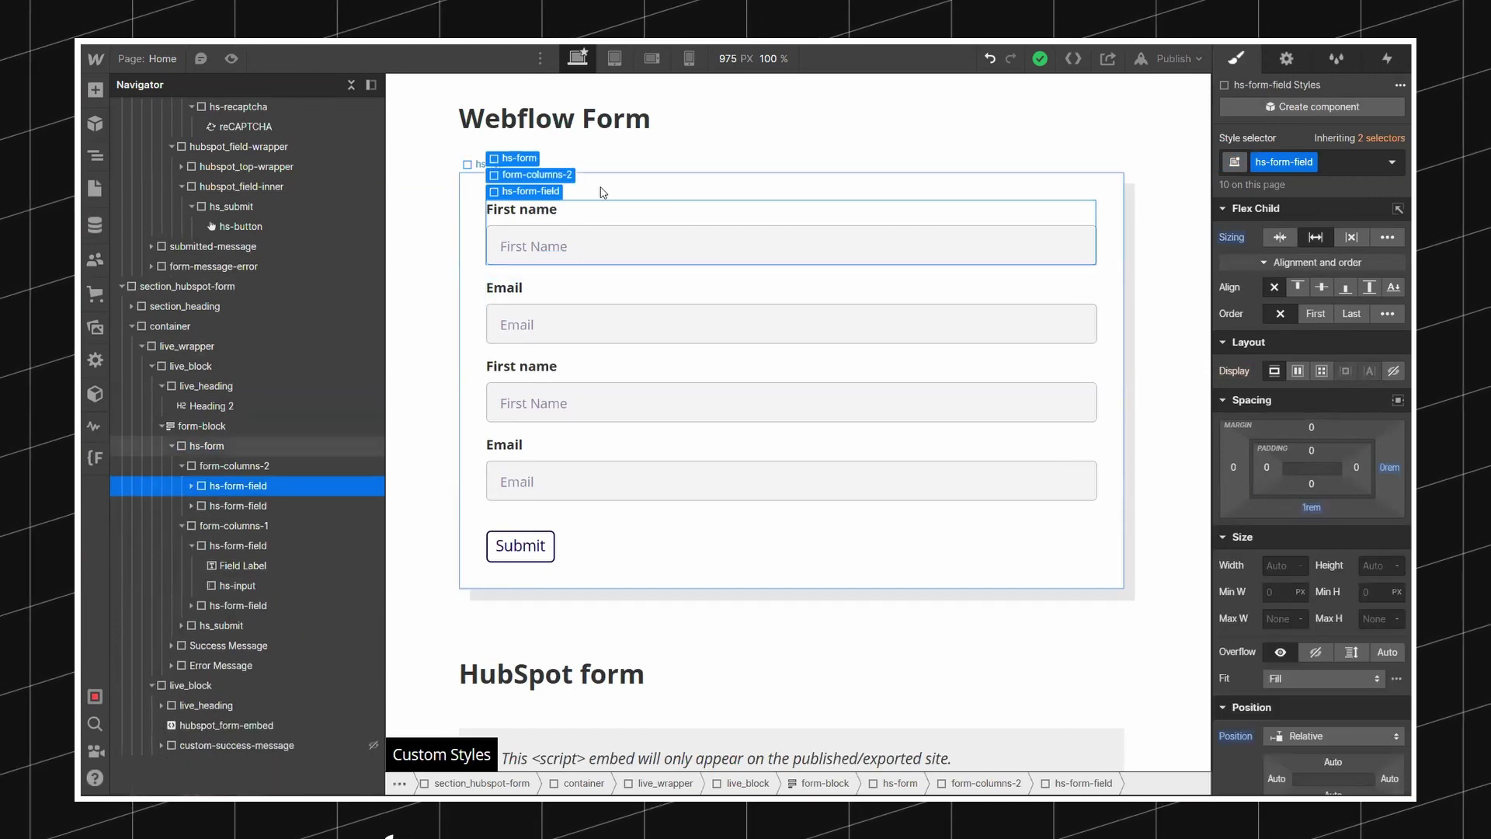
{"action": "left_click", "coordinate": [604, 193]}
{"action": "scroll", "coordinate": [1320, 505], "scroll_direction": "down", "scroll_amount": 10}
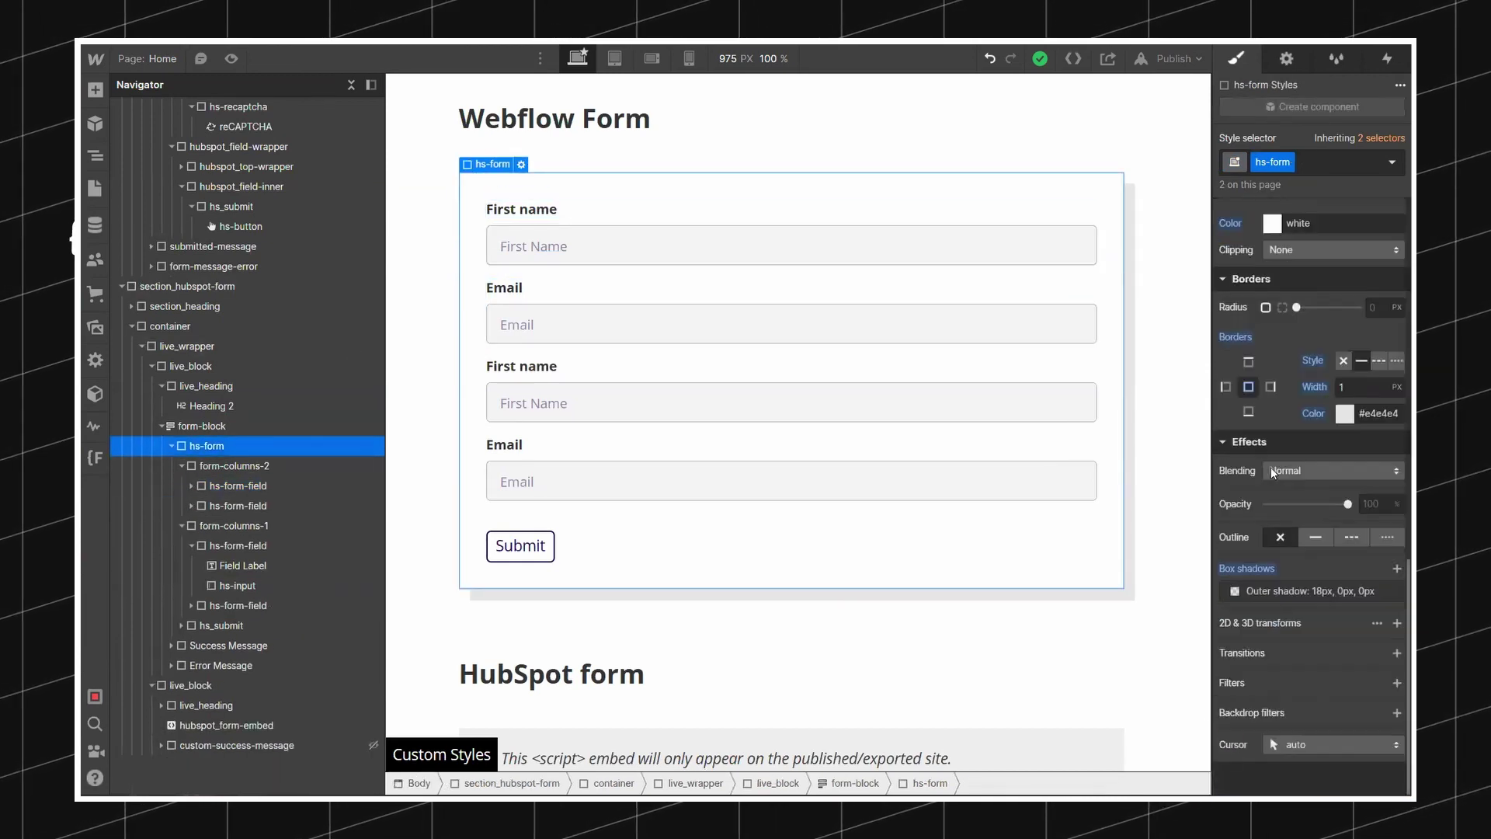
{"action": "left_click", "coordinate": [1273, 592]}
{"action": "left_click", "coordinate": [1269, 764]}
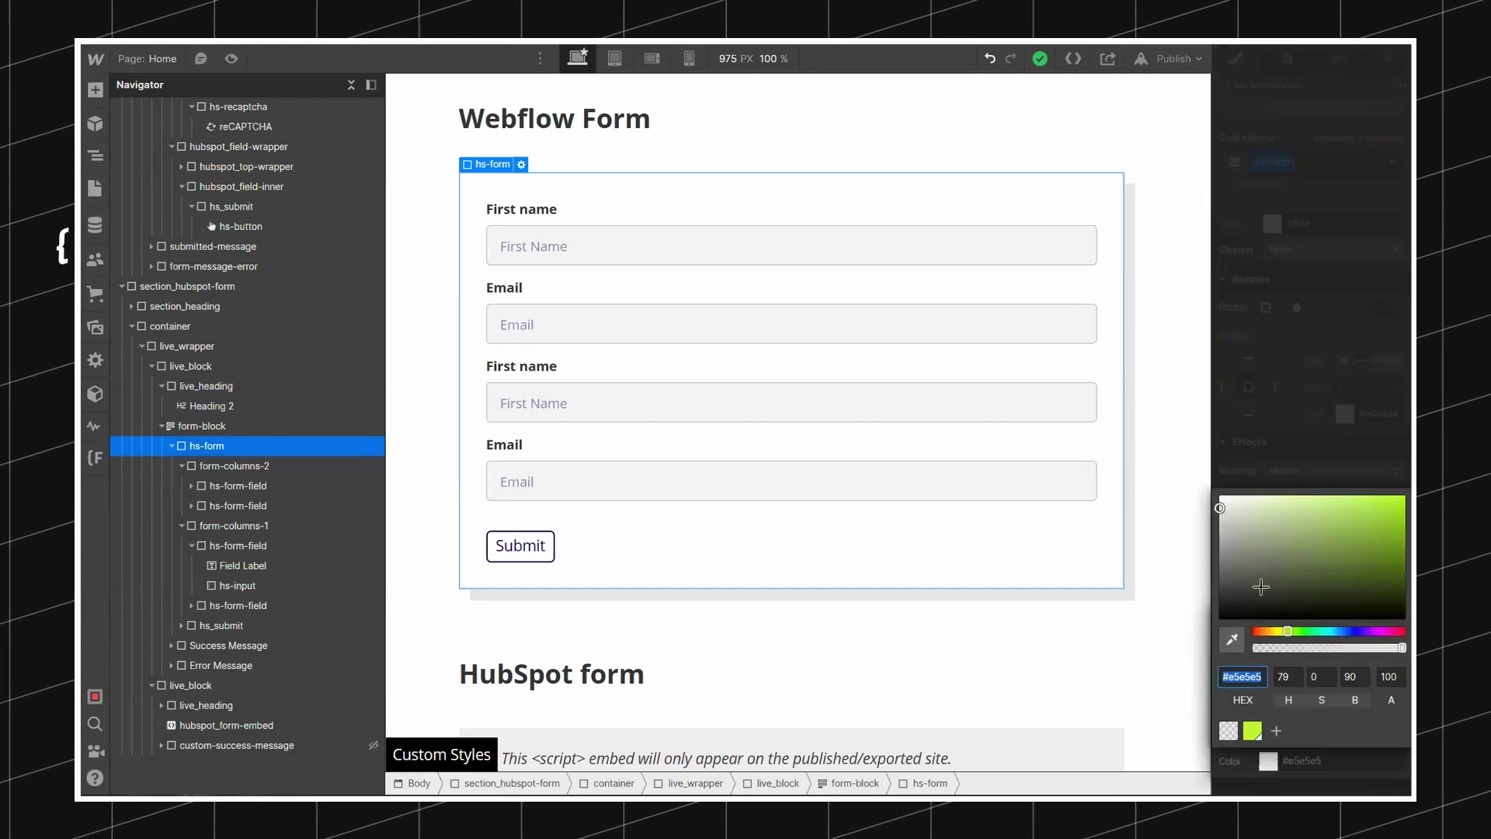
{"action": "left_click_drag", "start_coordinate": [1265, 590], "coordinate": [1143, 671]}
{"action": "mouse_move", "coordinate": [1125, 589]}
{"action": "left_mouse_down"}
{"action": "mouse_move", "coordinate": [1115, 570]}
{"action": "mouse_move", "coordinate": [1118, 591]}
{"action": "left_mouse_up"}
Set the hs-button Submit button to 100% width with 0.45rem vertical padding
{"action": "left_click", "coordinate": [518, 557]}
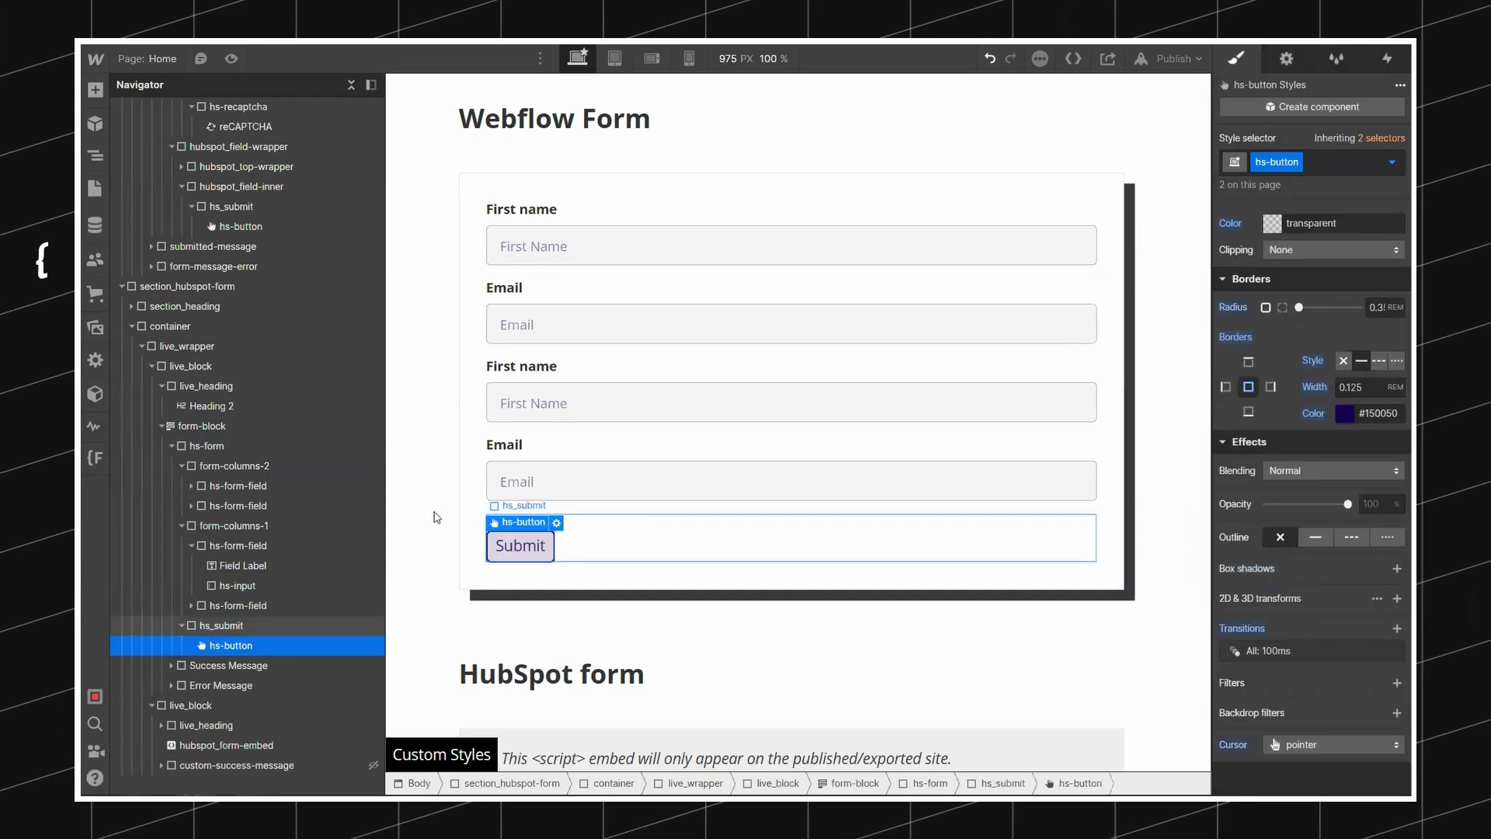
{"action": "left_click", "coordinate": [224, 626]}
{"action": "left_click", "coordinate": [231, 646]}
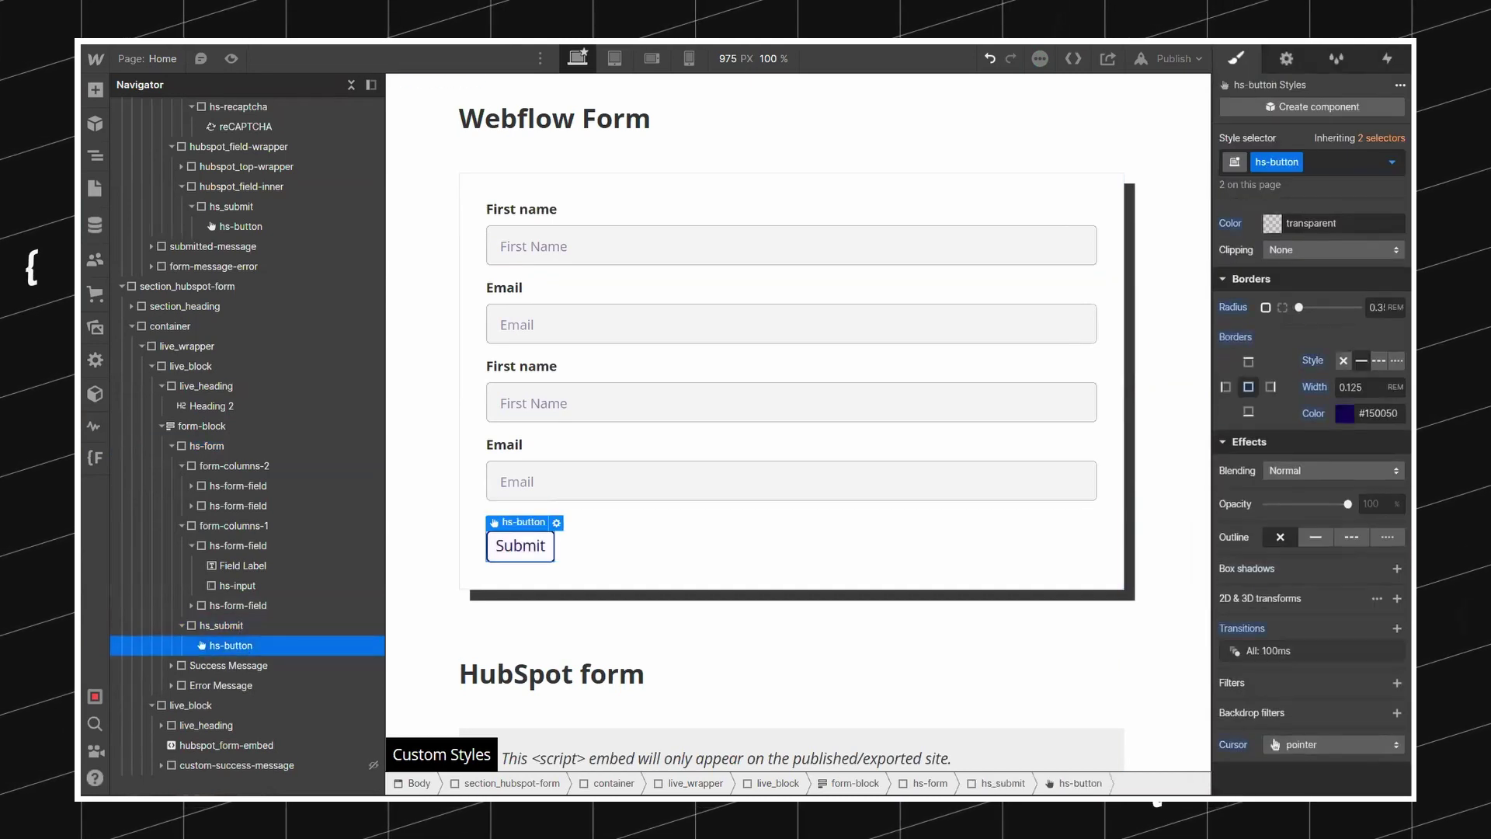
{"action": "scroll", "coordinate": [1282, 660], "scroll_direction": "up", "scroll_amount": 10}
{"action": "left_click", "coordinate": [1283, 432]}
{"action": "type", "text": "100%"}
{"action": "key", "text": "Return"}
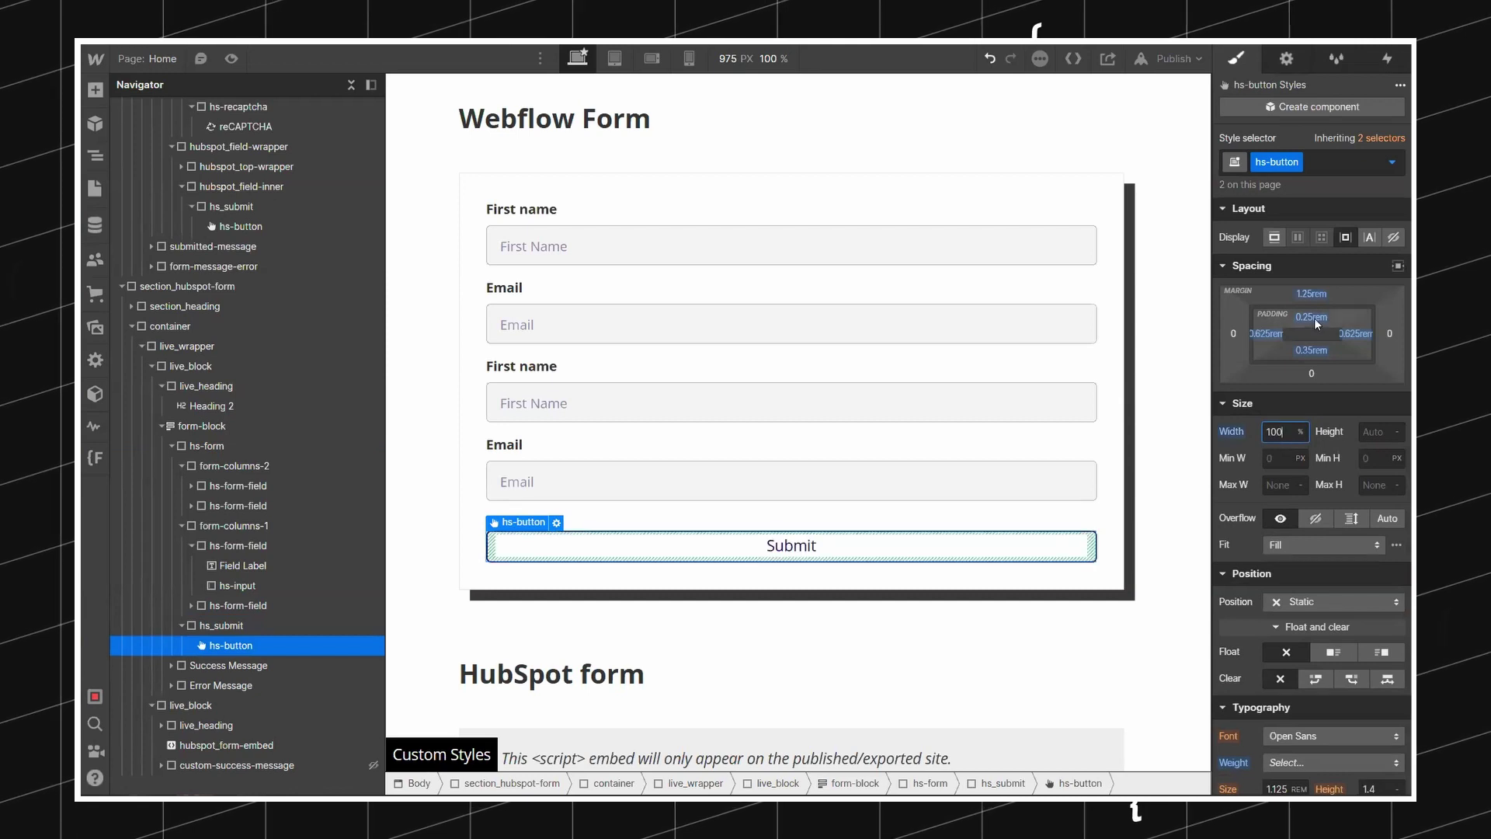
{"action": "left_click_drag", "start_coordinate": [1316, 317], "coordinate": [1320, 313]}
Make the Submit button background black and its label text white
{"action": "scroll", "coordinate": [1323, 316], "scroll_direction": "down", "scroll_amount": 8}
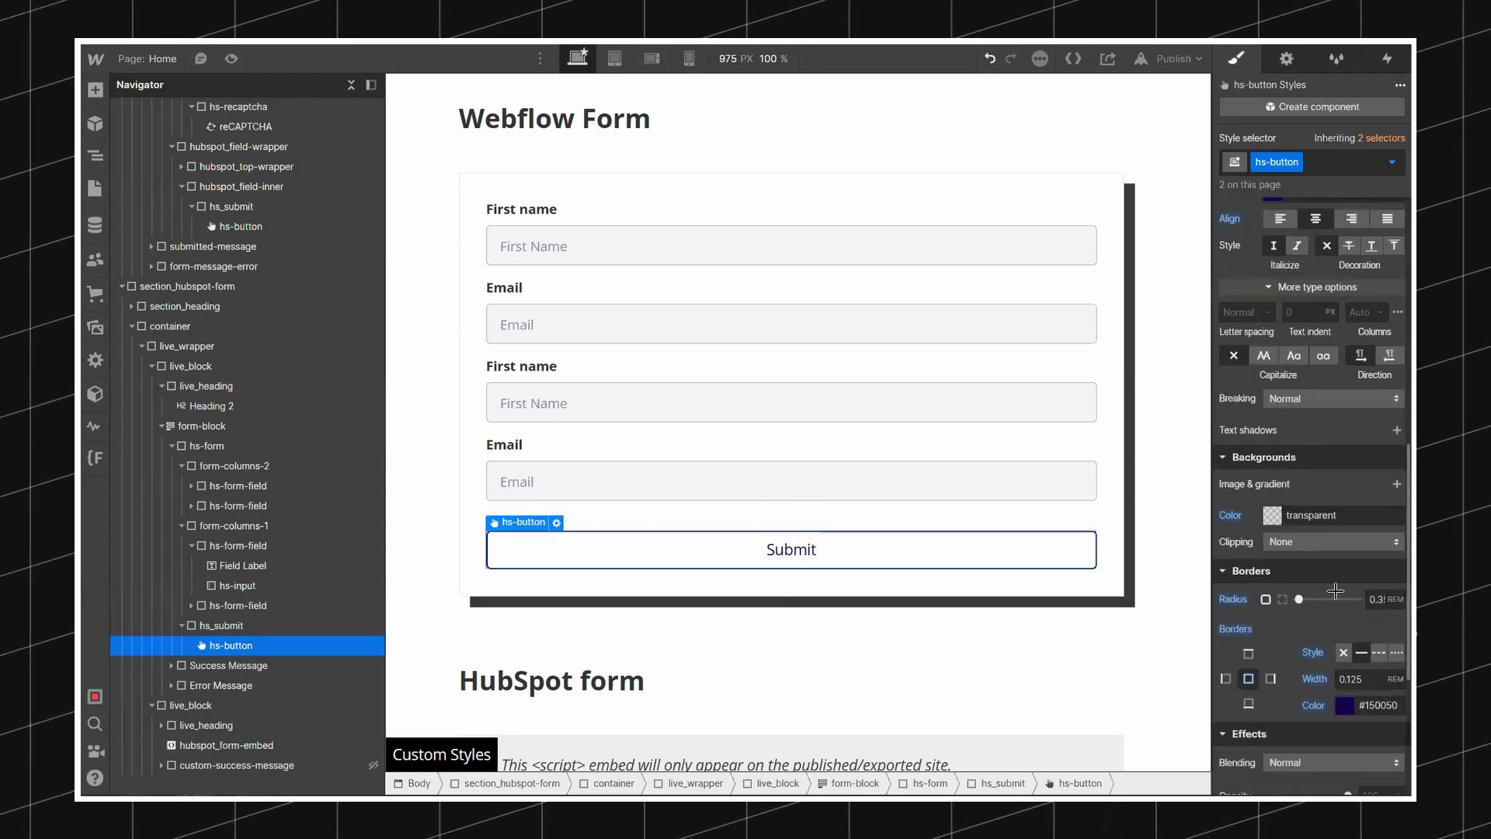
{"action": "left_click", "coordinate": [1272, 515]}
{"action": "left_click", "coordinate": [1219, 661]}
{"action": "scroll", "coordinate": [1287, 505], "scroll_direction": "up", "scroll_amount": 5}
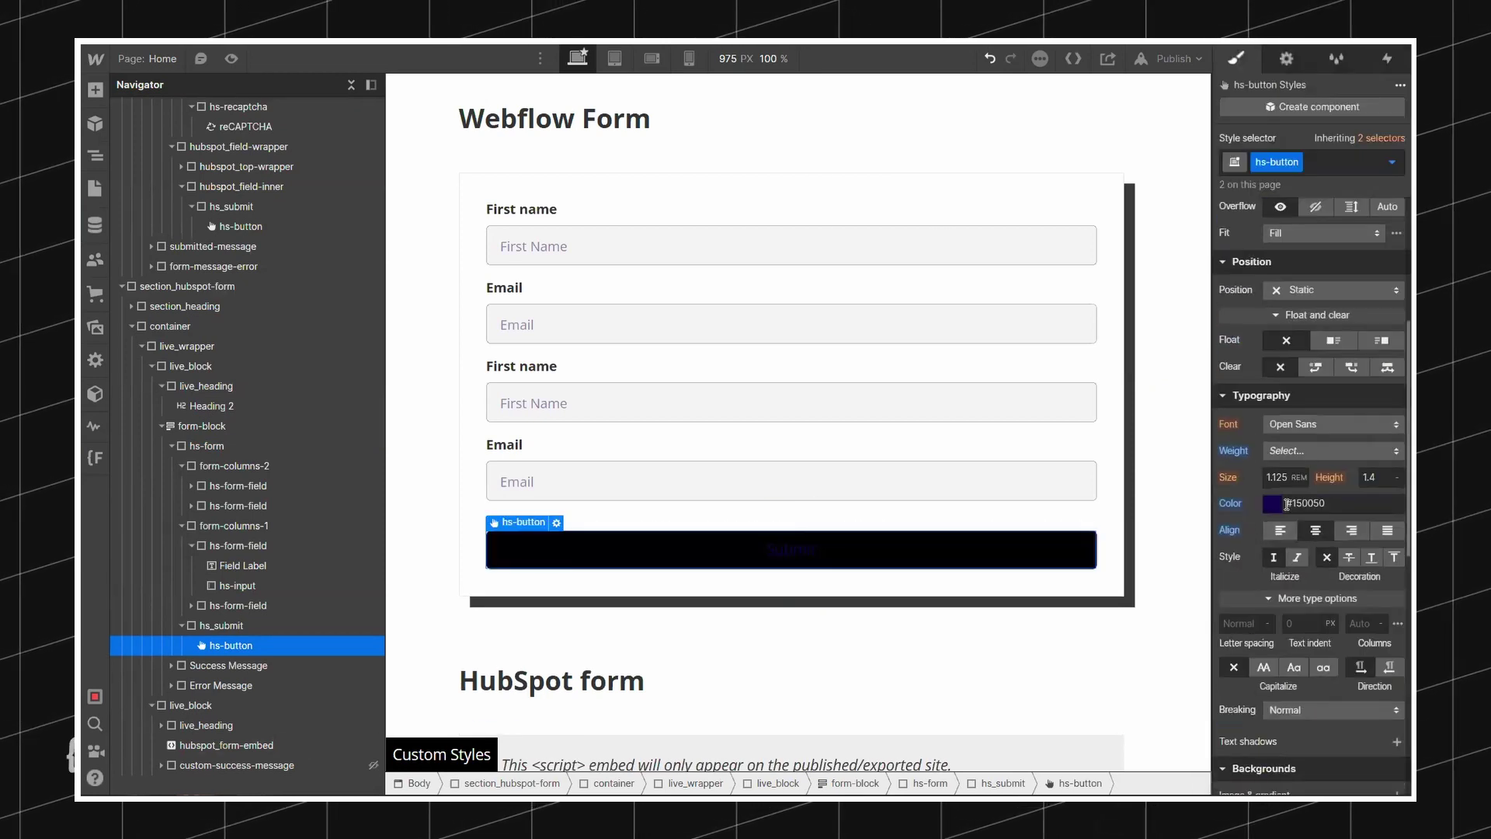
{"action": "left_click", "coordinate": [1272, 503]}
{"action": "left_click_drag", "start_coordinate": [1273, 248], "coordinate": [1039, 73]}
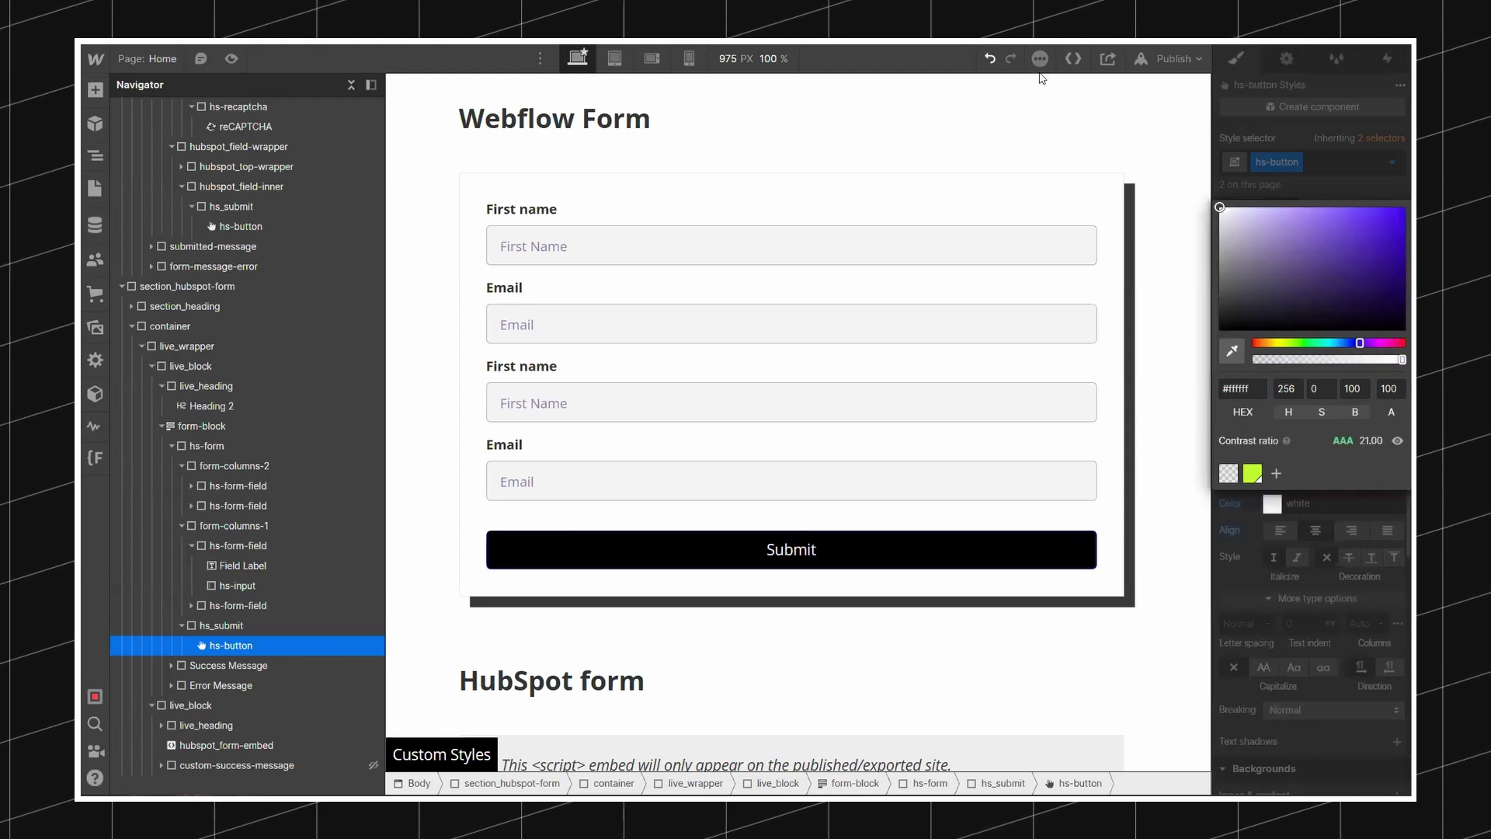
{"action": "left_click", "coordinate": [1243, 548]}
{"action": "scroll", "coordinate": [1312, 388], "scroll_direction": "up", "scroll_amount": 10}
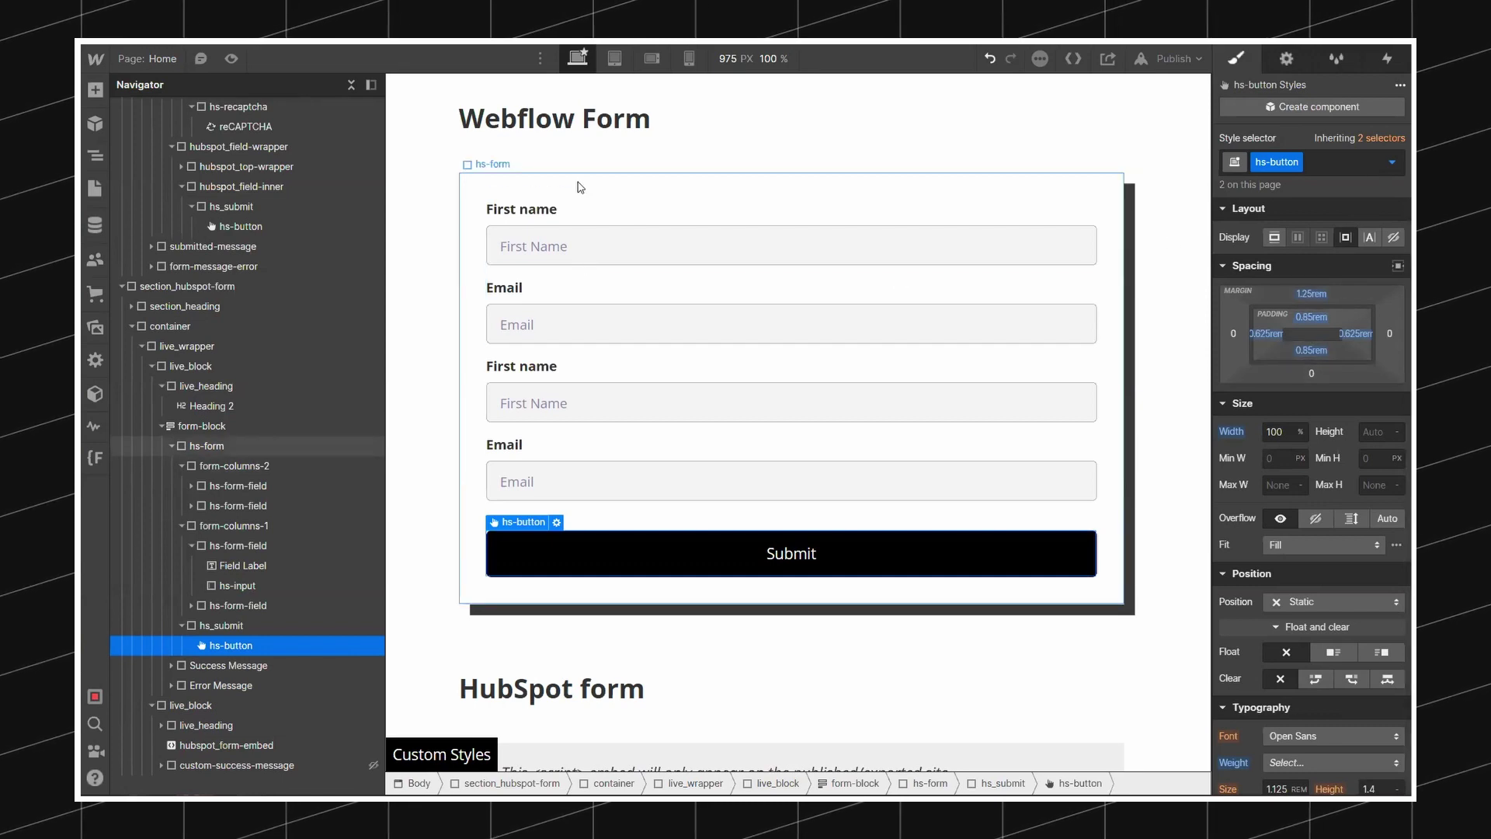
Set the hs-error-msgs typography capitalization to Uppercase
{"action": "left_click", "coordinate": [620, 247]}
{"action": "scroll", "coordinate": [620, 247], "scroll_direction": "down", "scroll_amount": 1}
{"action": "scroll", "coordinate": [772, 453], "scroll_direction": "up", "scroll_amount": 4}
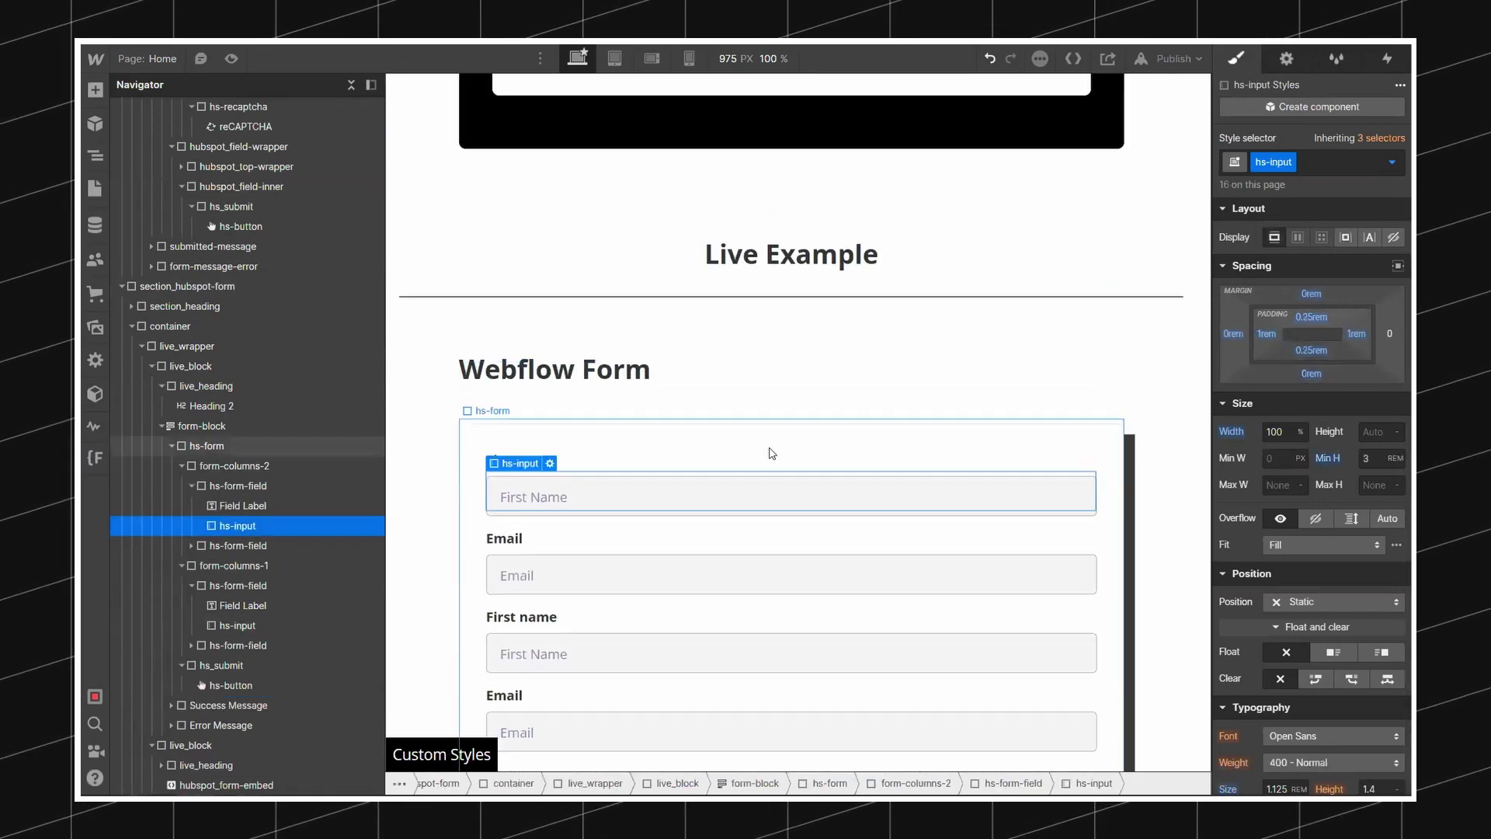
{"action": "scroll", "coordinate": [707, 528], "scroll_direction": "up", "scroll_amount": 10}
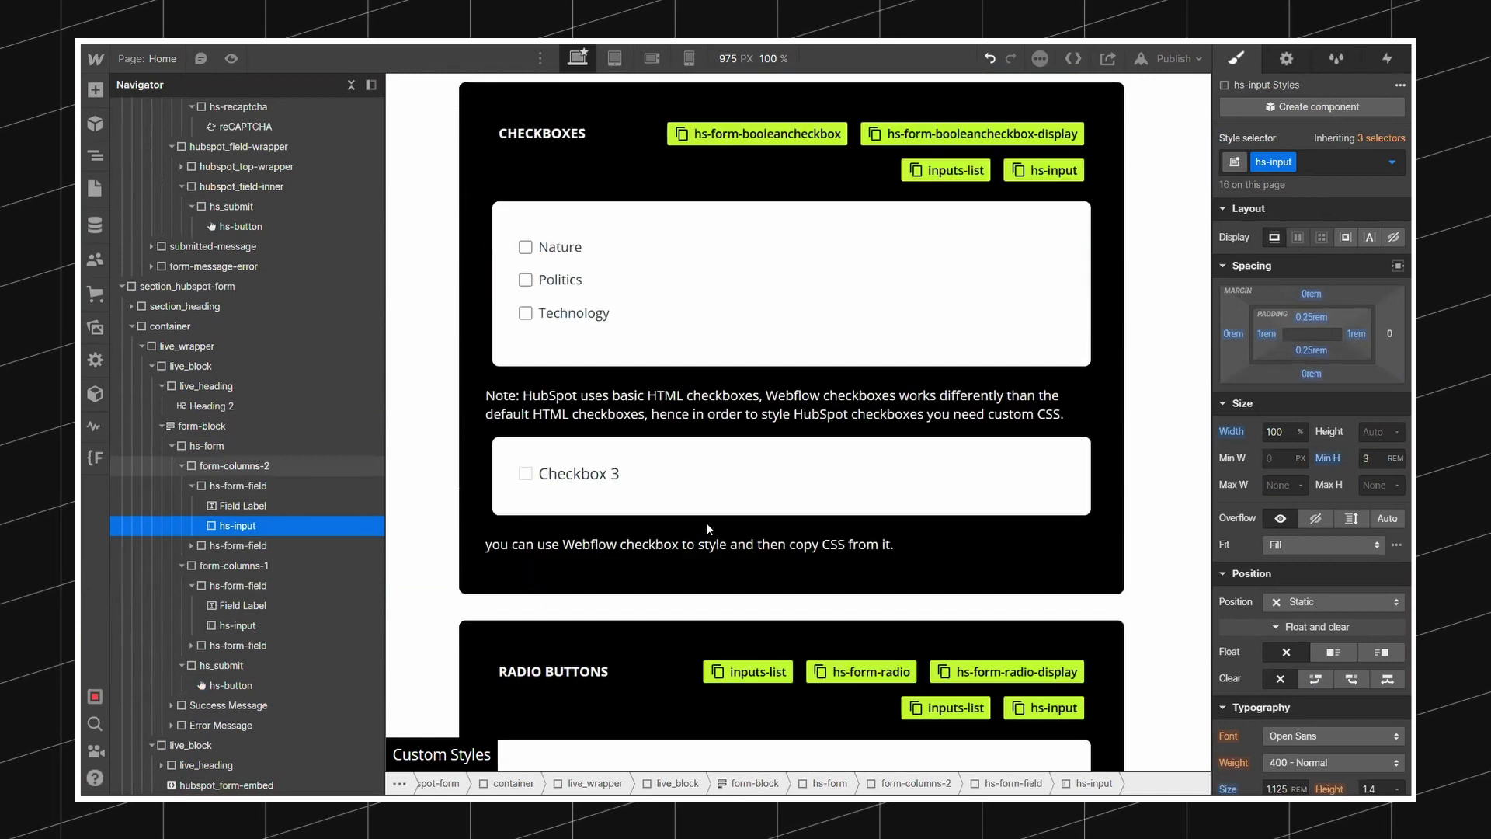
{"action": "scroll", "coordinate": [707, 528], "scroll_direction": "up", "scroll_amount": 10}
{"action": "scroll", "coordinate": [707, 527], "scroll_direction": "down", "scroll_amount": 4}
{"action": "left_click", "coordinate": [946, 446]}
{"action": "scroll", "coordinate": [1298, 435], "scroll_direction": "down", "scroll_amount": 10}
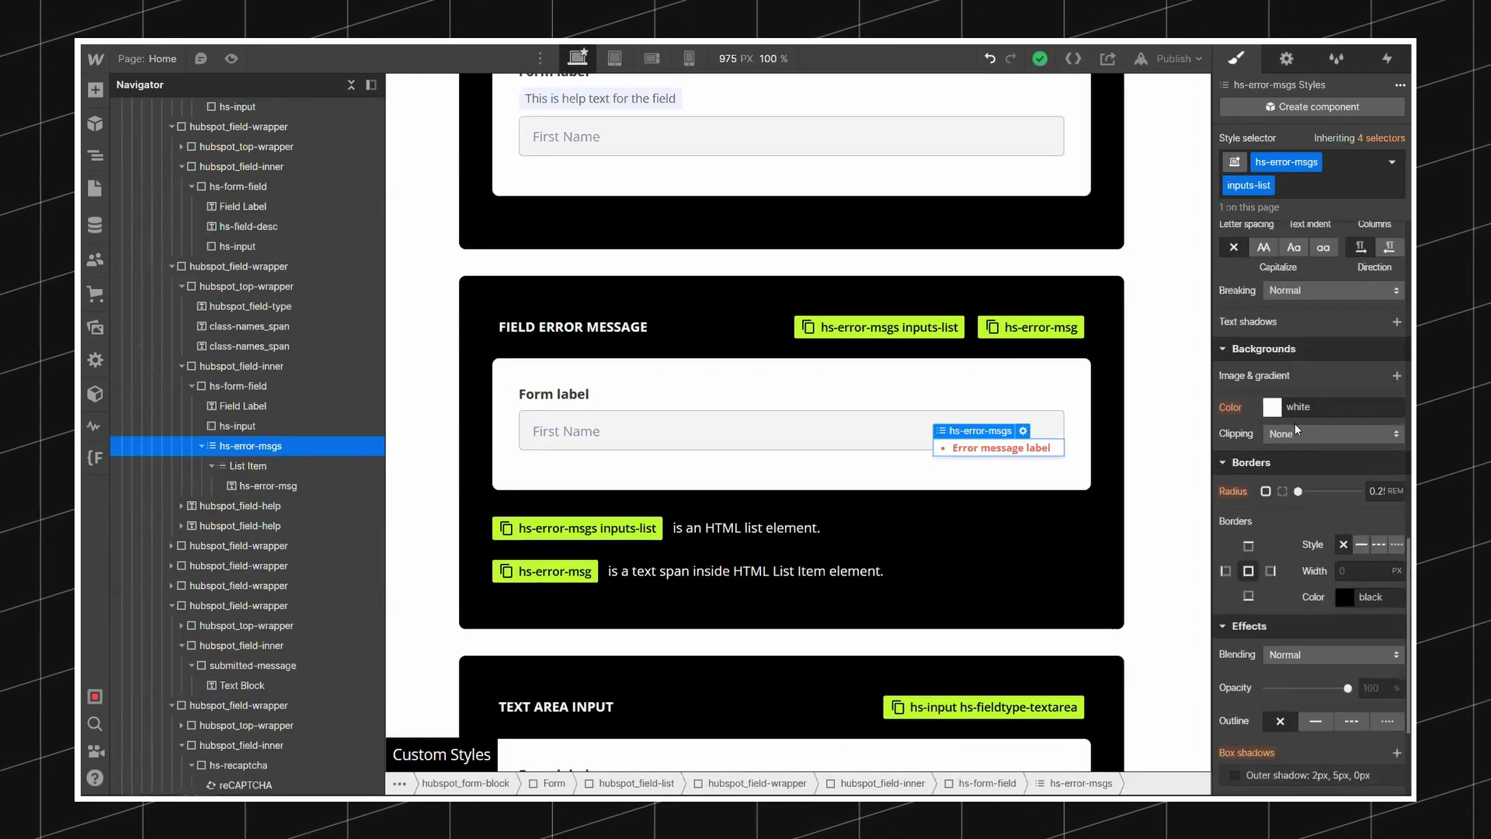
{"action": "scroll", "coordinate": [1280, 470], "scroll_direction": "down", "scroll_amount": 3}
{"action": "scroll", "coordinate": [1296, 558], "scroll_direction": "up", "scroll_amount": 7}
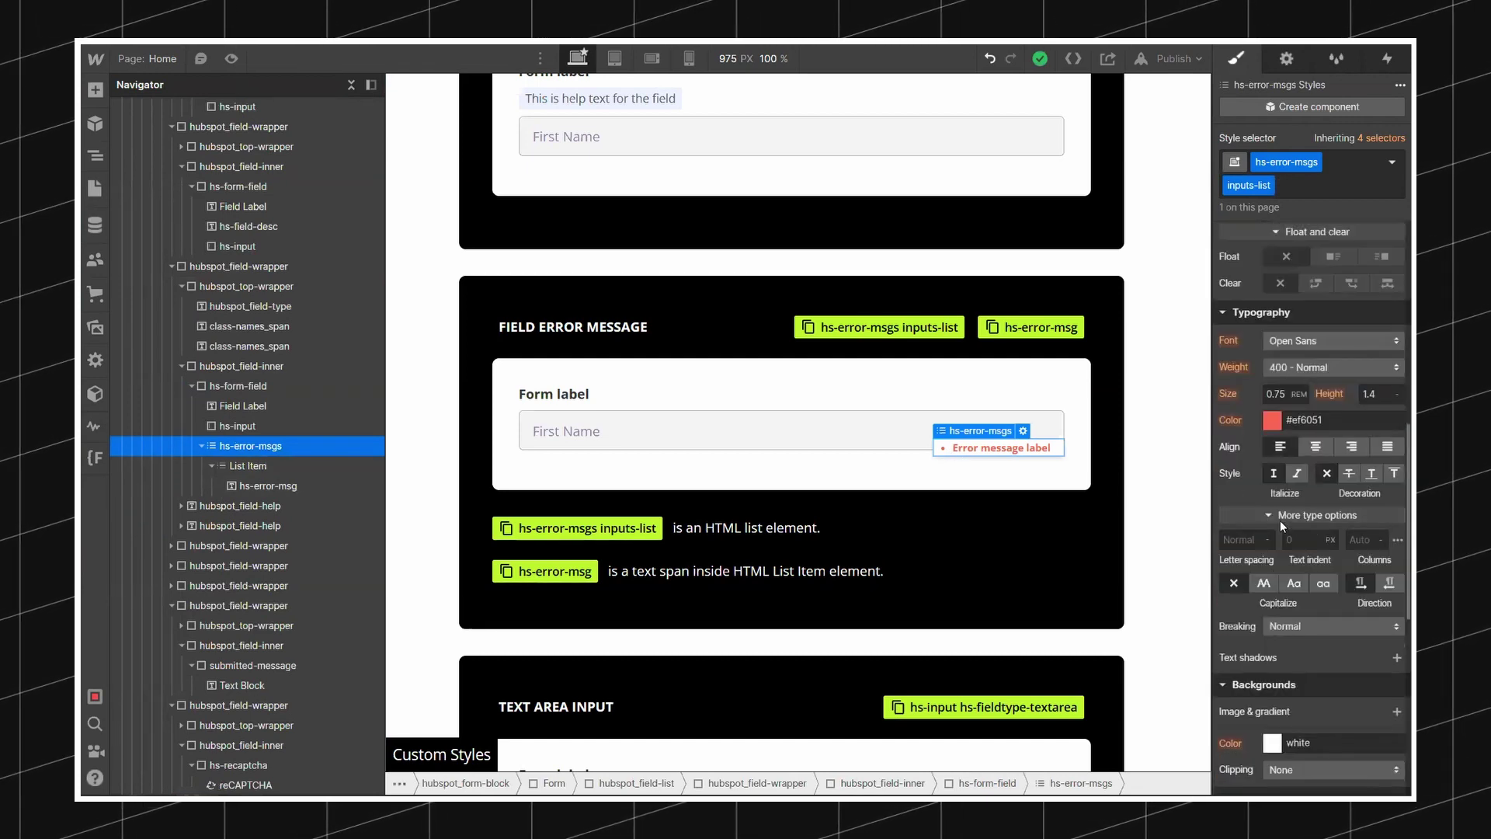
{"action": "left_click", "coordinate": [1265, 582]}
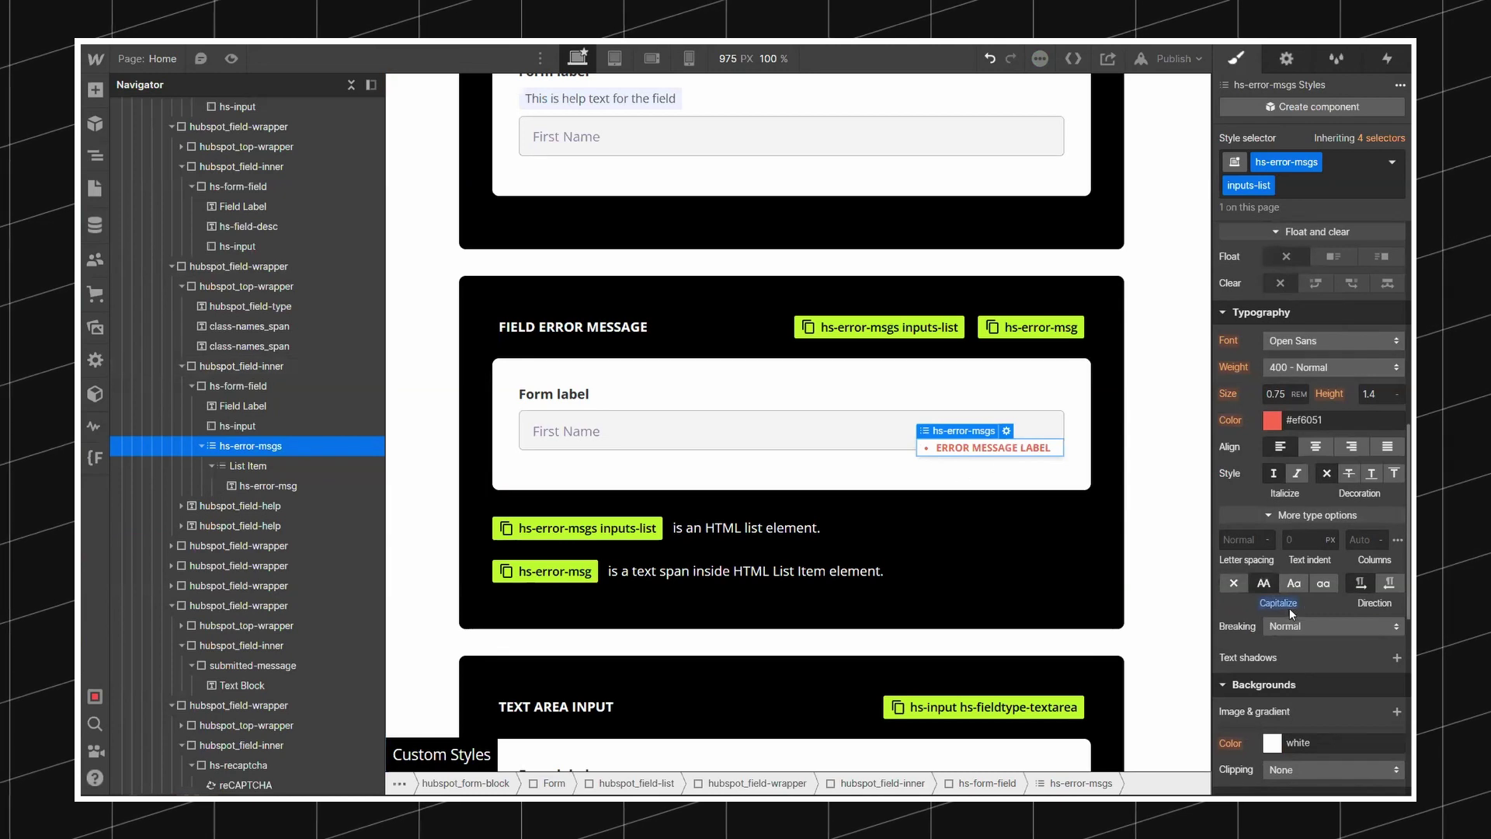
Inspect the hs-input styling on the First Name and Email inputs, then open Publish options
{"action": "left_click", "coordinate": [1288, 390]}
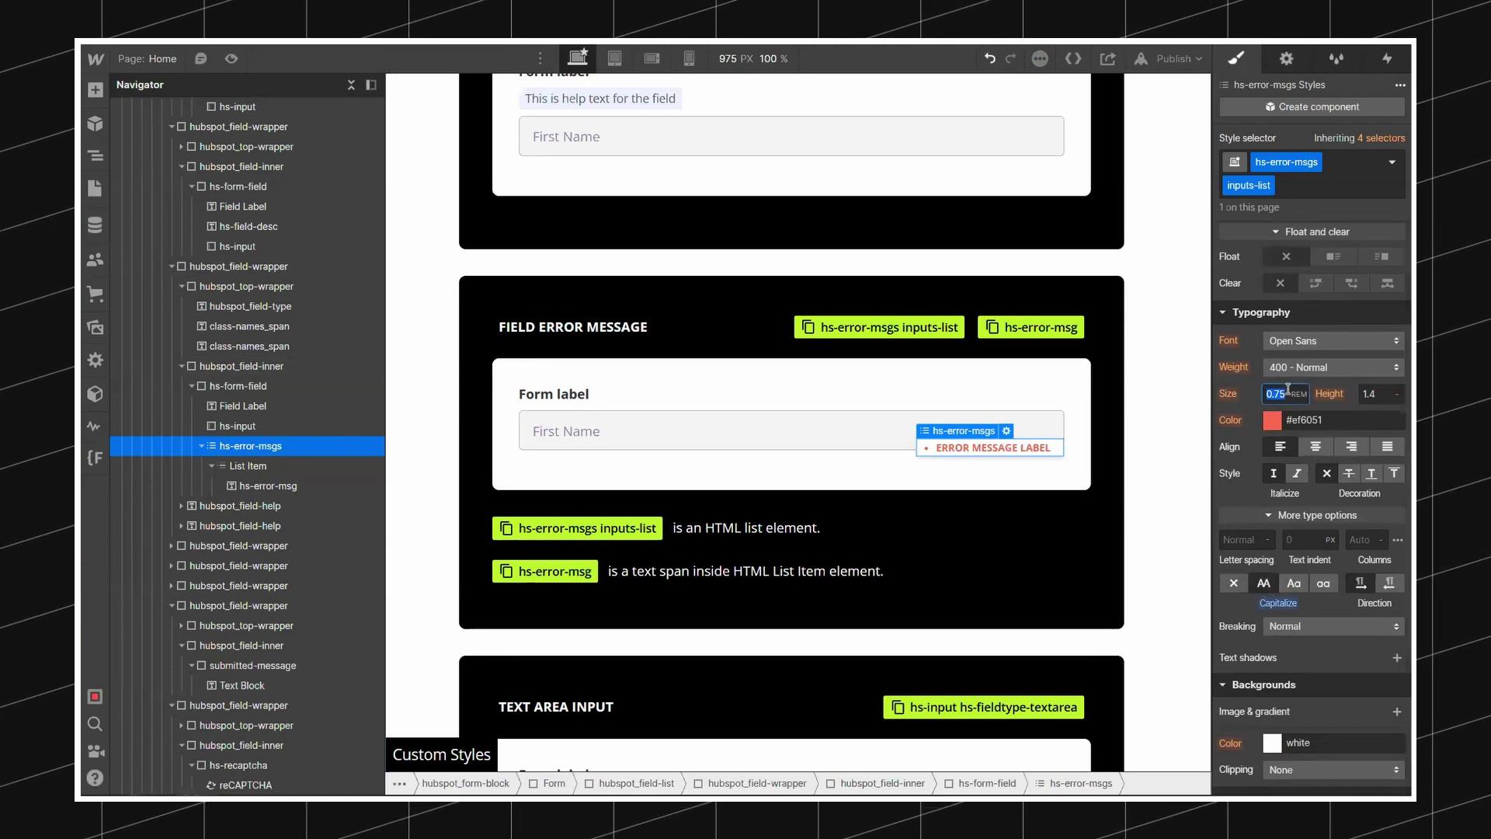
{"action": "scroll", "coordinate": [725, 384], "scroll_direction": "down", "scroll_amount": 10}
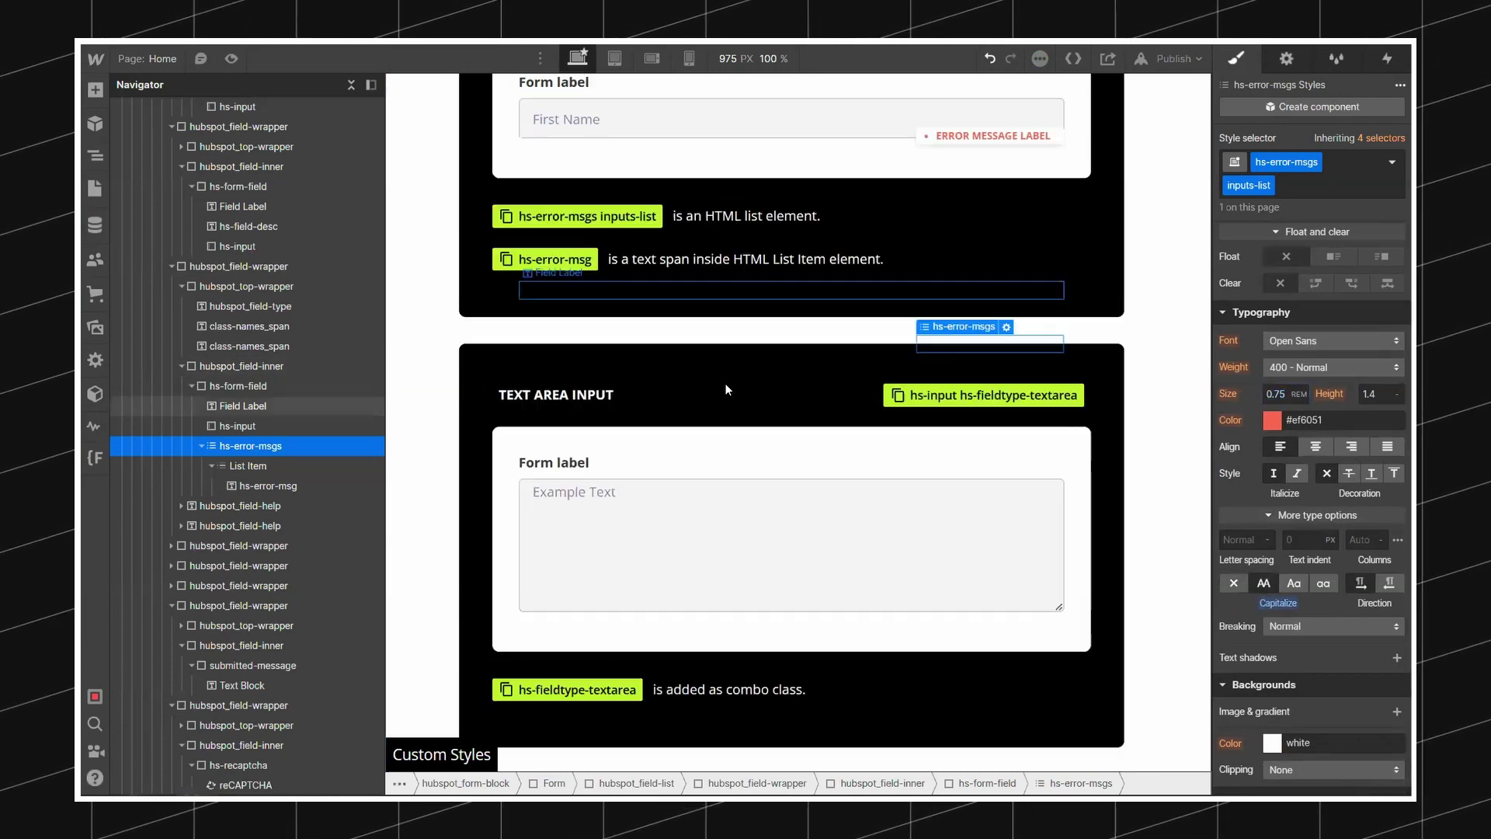
{"action": "scroll", "coordinate": [727, 389], "scroll_direction": "down", "scroll_amount": 13}
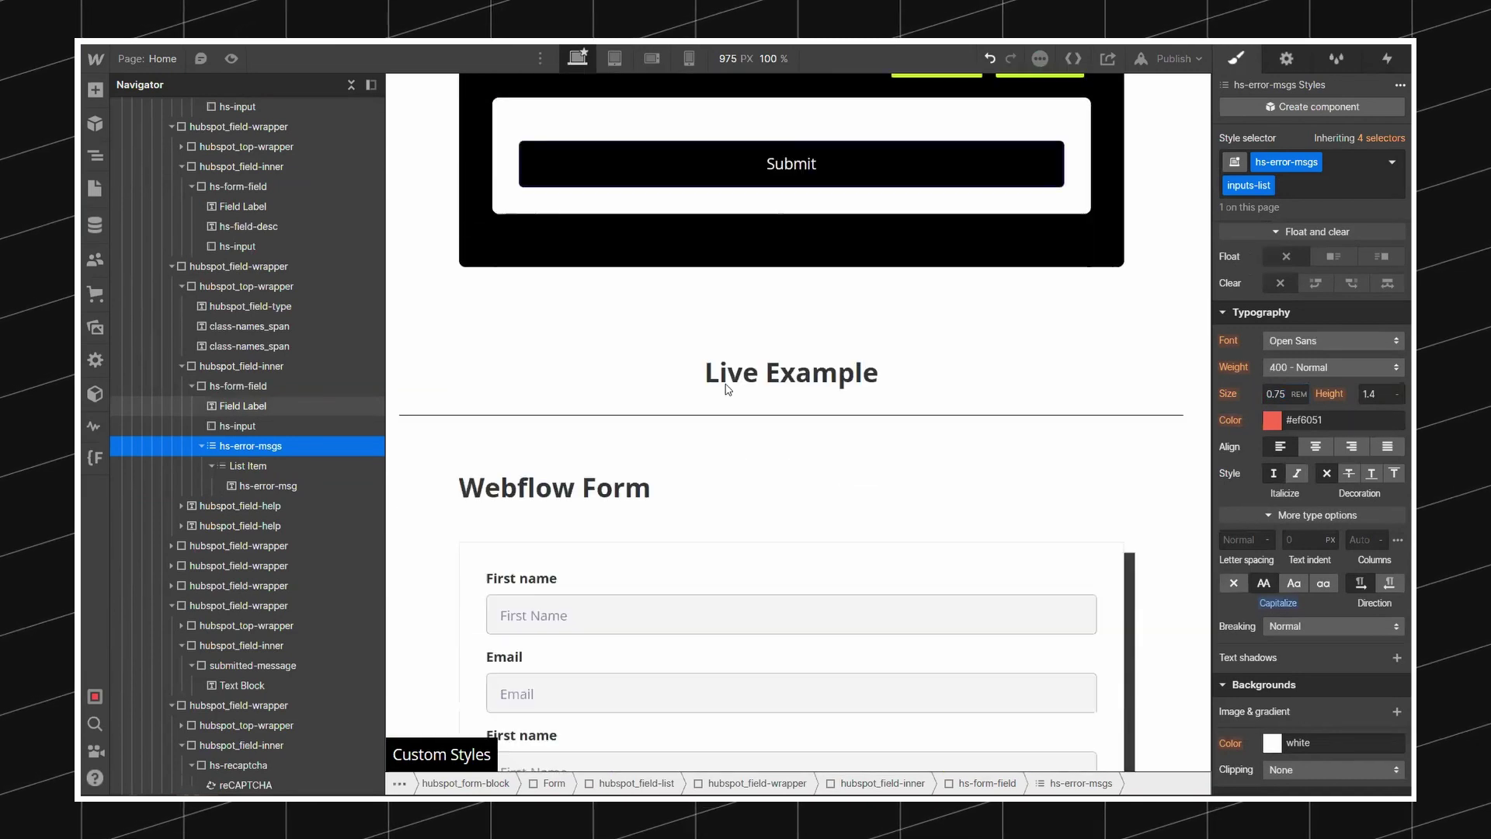
{"action": "scroll", "coordinate": [730, 393], "scroll_direction": "down", "scroll_amount": 3}
{"action": "left_click", "coordinate": [730, 346]}
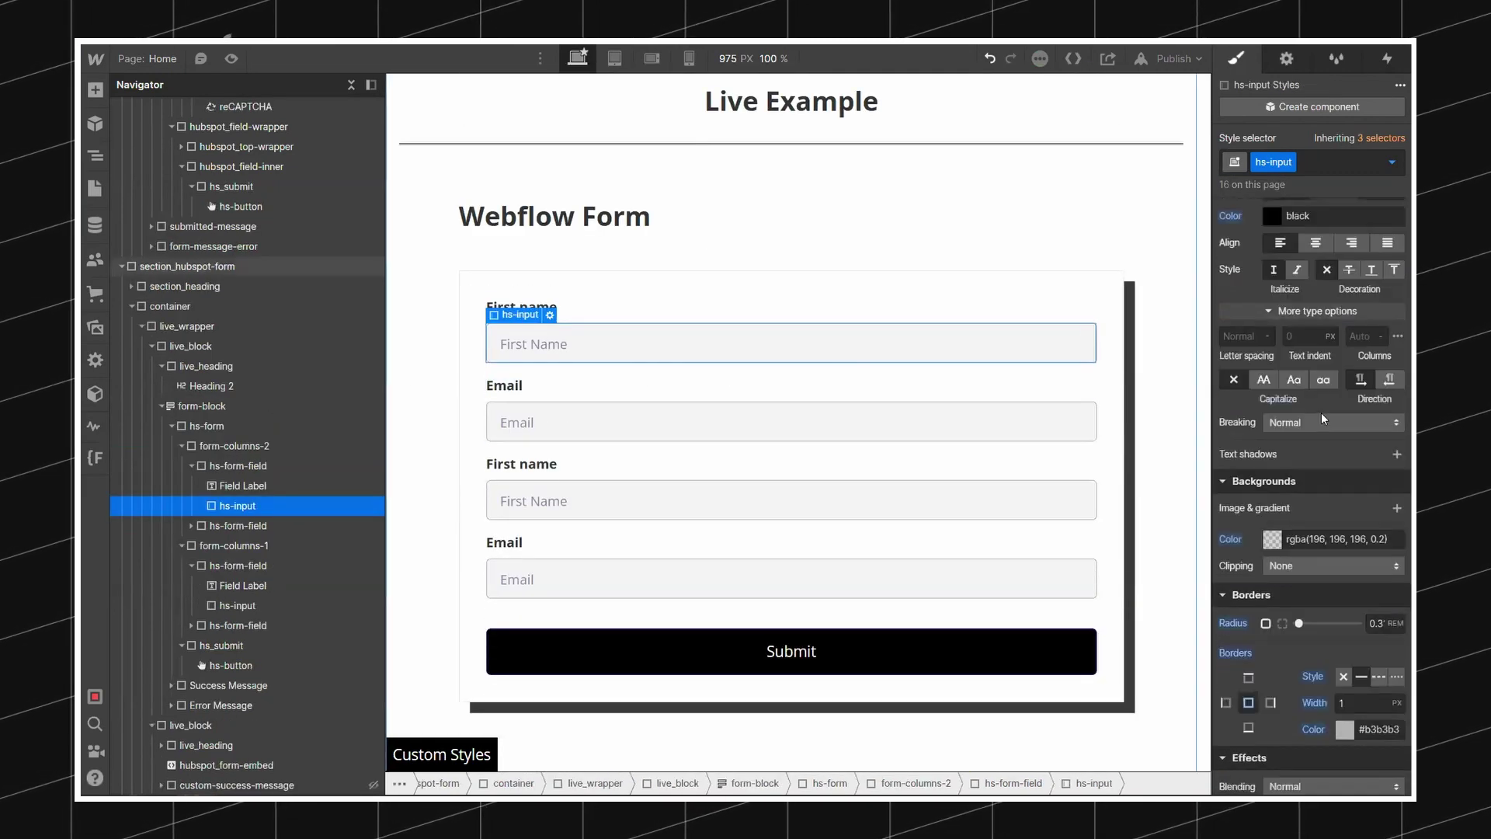
{"action": "scroll", "coordinate": [1312, 459], "scroll_direction": "up", "scroll_amount": 3}
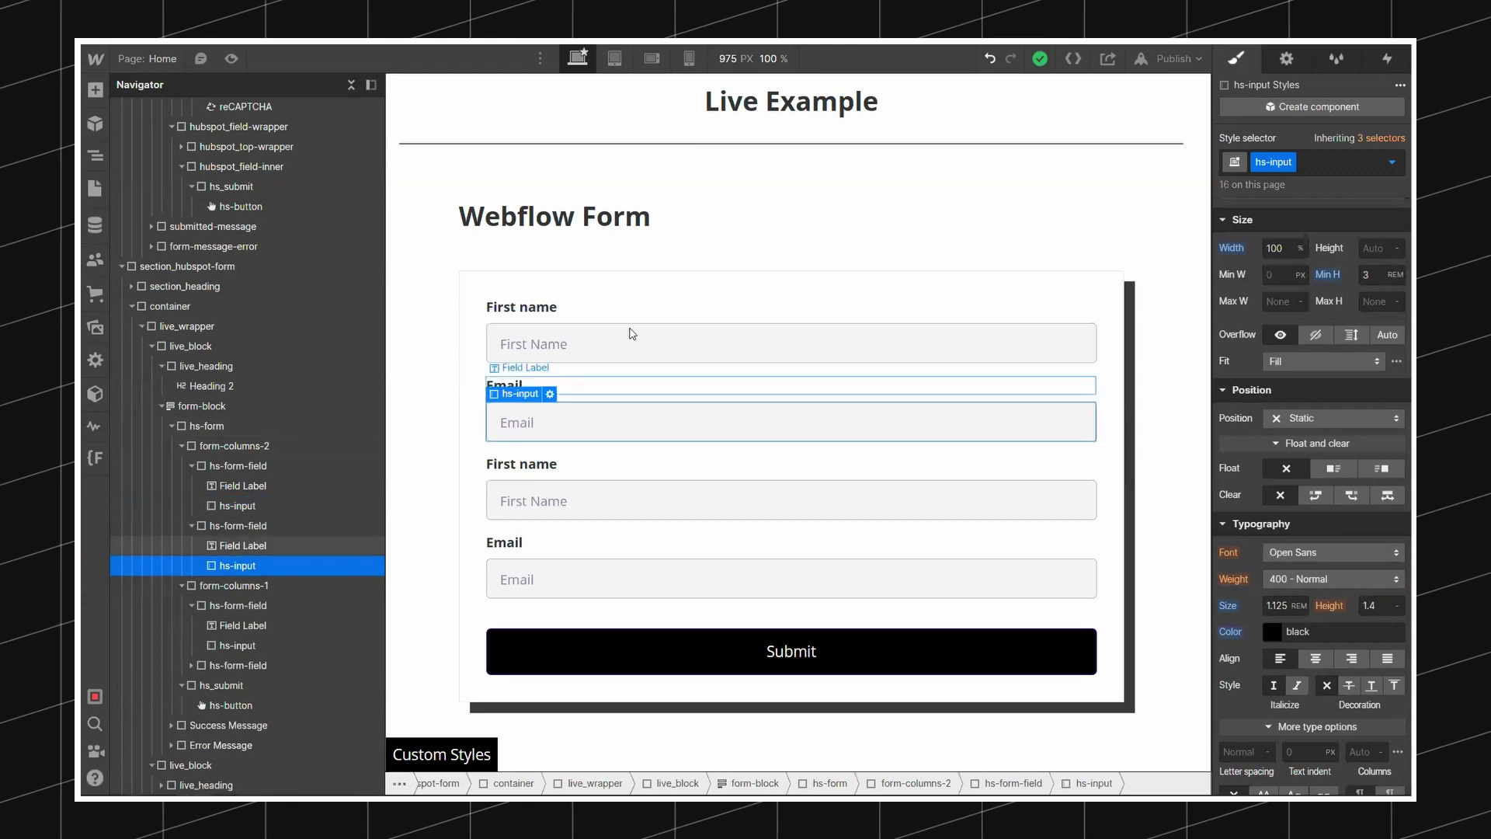
{"action": "left_click", "coordinate": [615, 432]}
{"action": "left_click", "coordinate": [609, 345]}
{"action": "left_click", "coordinate": [610, 424]}
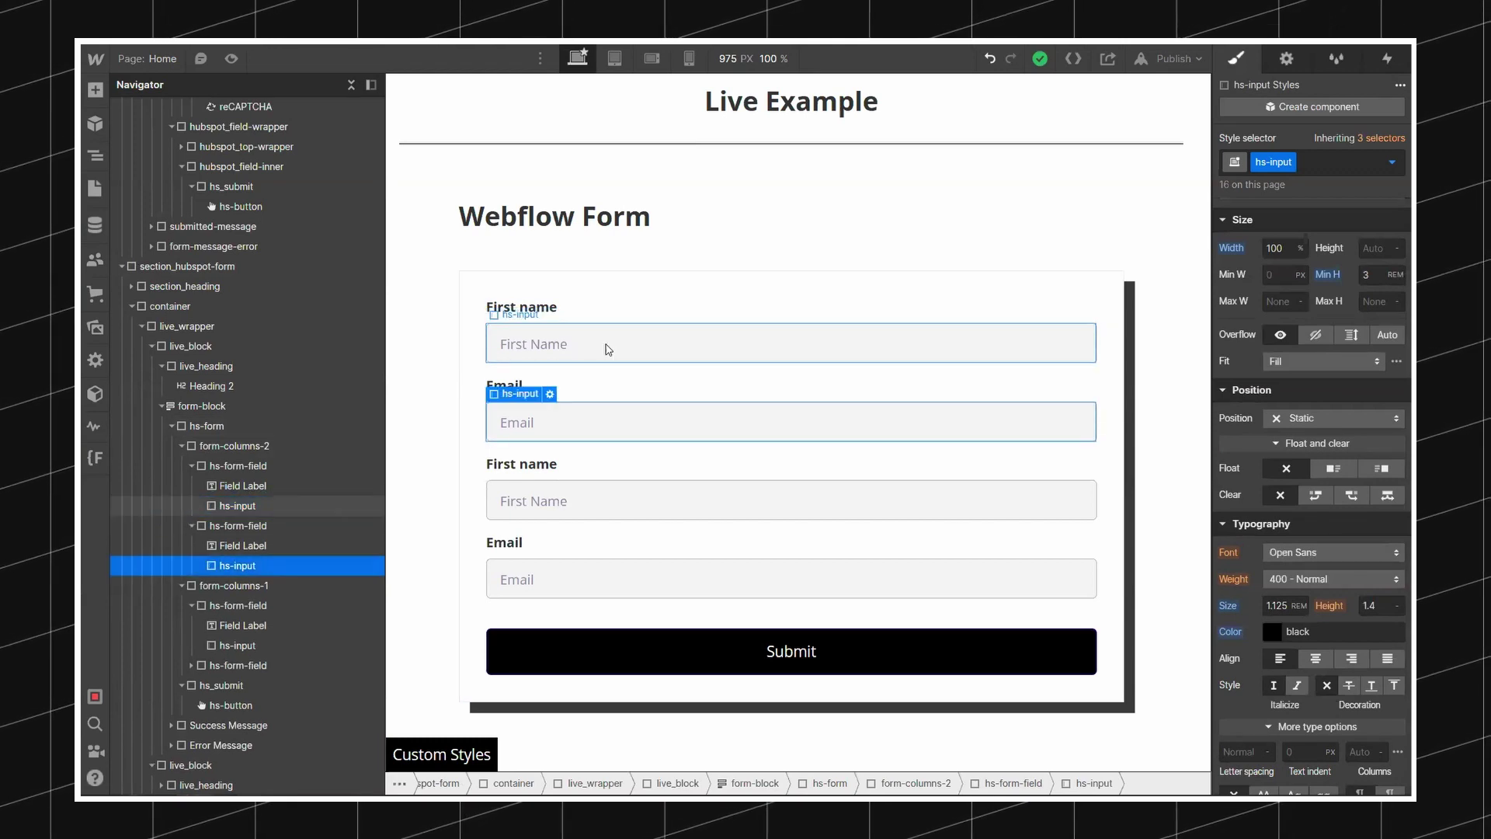
{"action": "left_click", "coordinate": [610, 349]}
{"action": "left_click", "coordinate": [629, 483]}
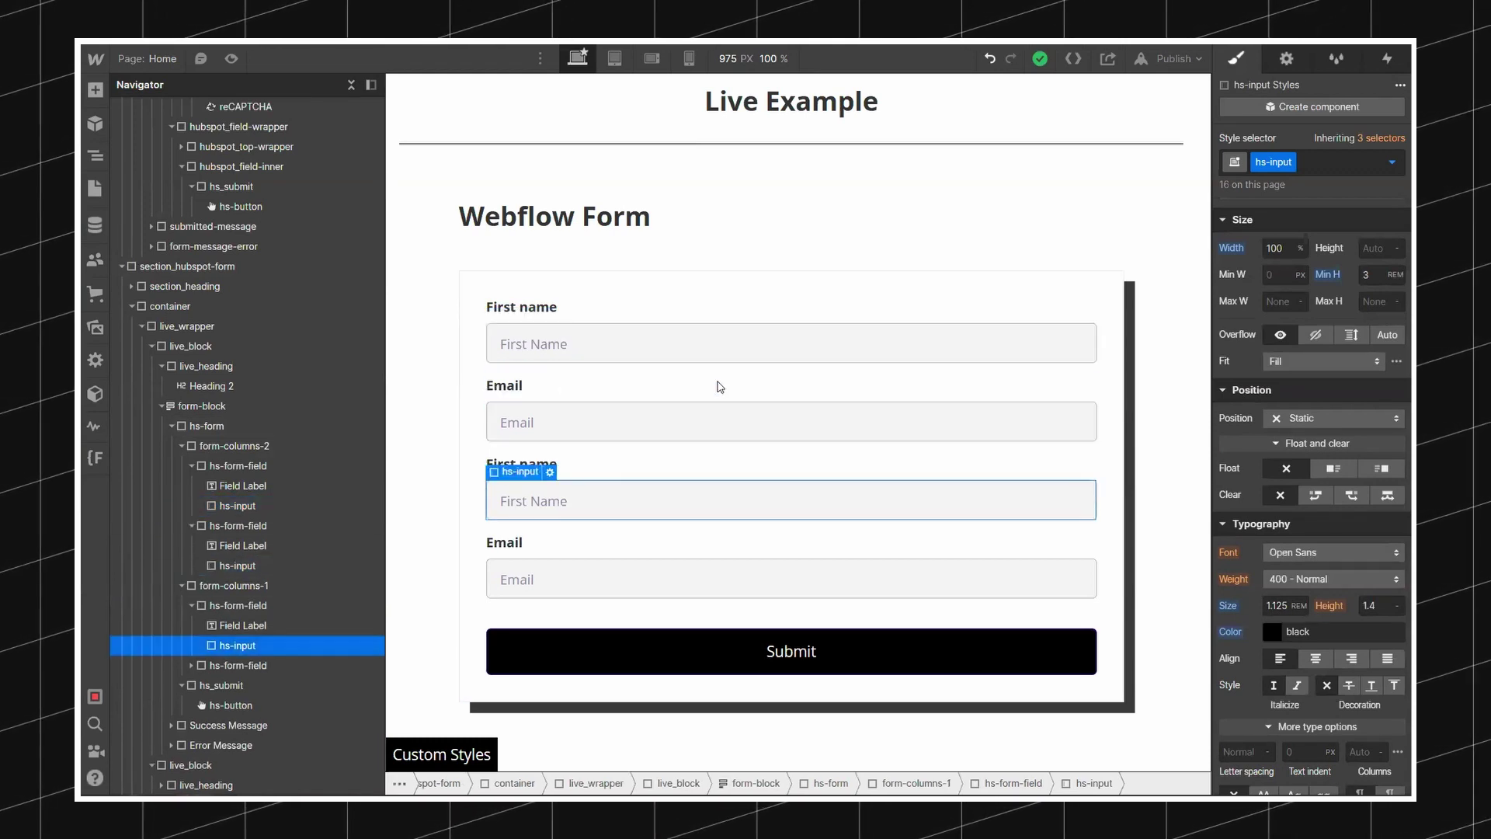
{"action": "scroll", "coordinate": [715, 386], "scroll_direction": "down", "scroll_amount": 2}
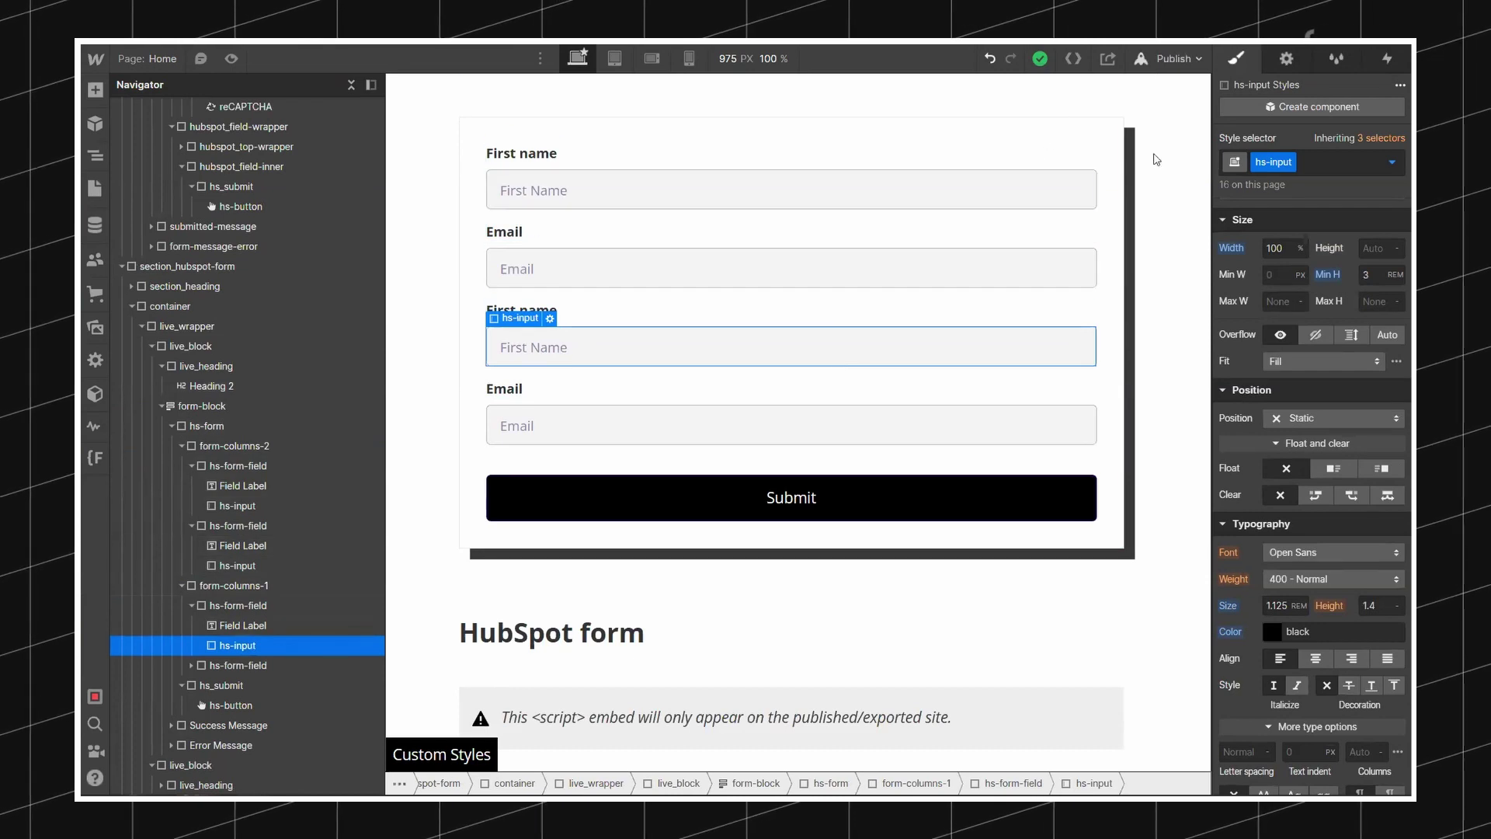
{"action": "left_click", "coordinate": [1165, 59]}
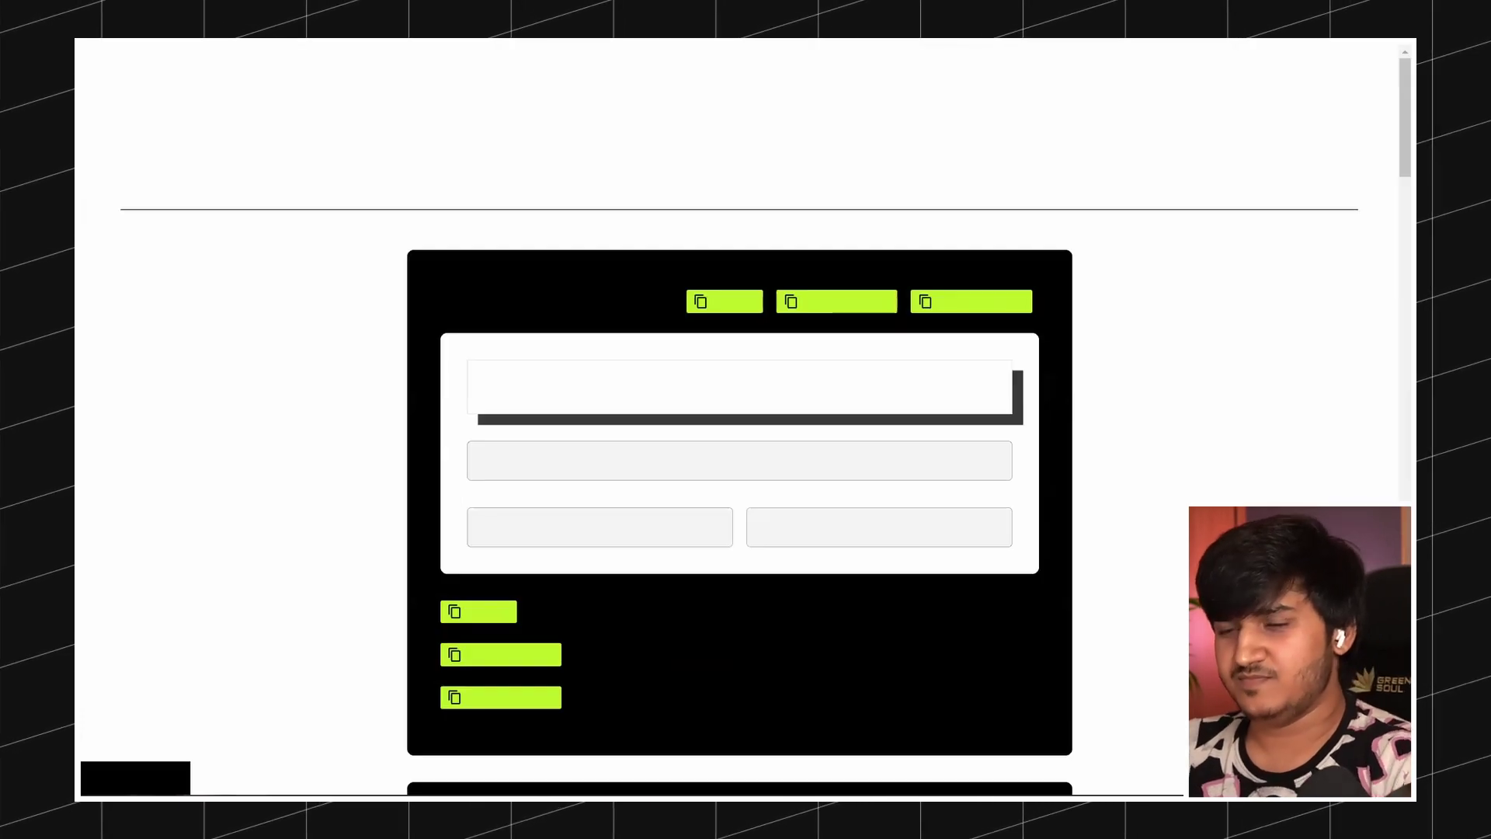
Scroll through the published Live Example, comparing the Webflow and HubSpot form styling
{"action": "scroll", "coordinate": [916, 358], "scroll_direction": "up", "scroll_amount": 10}
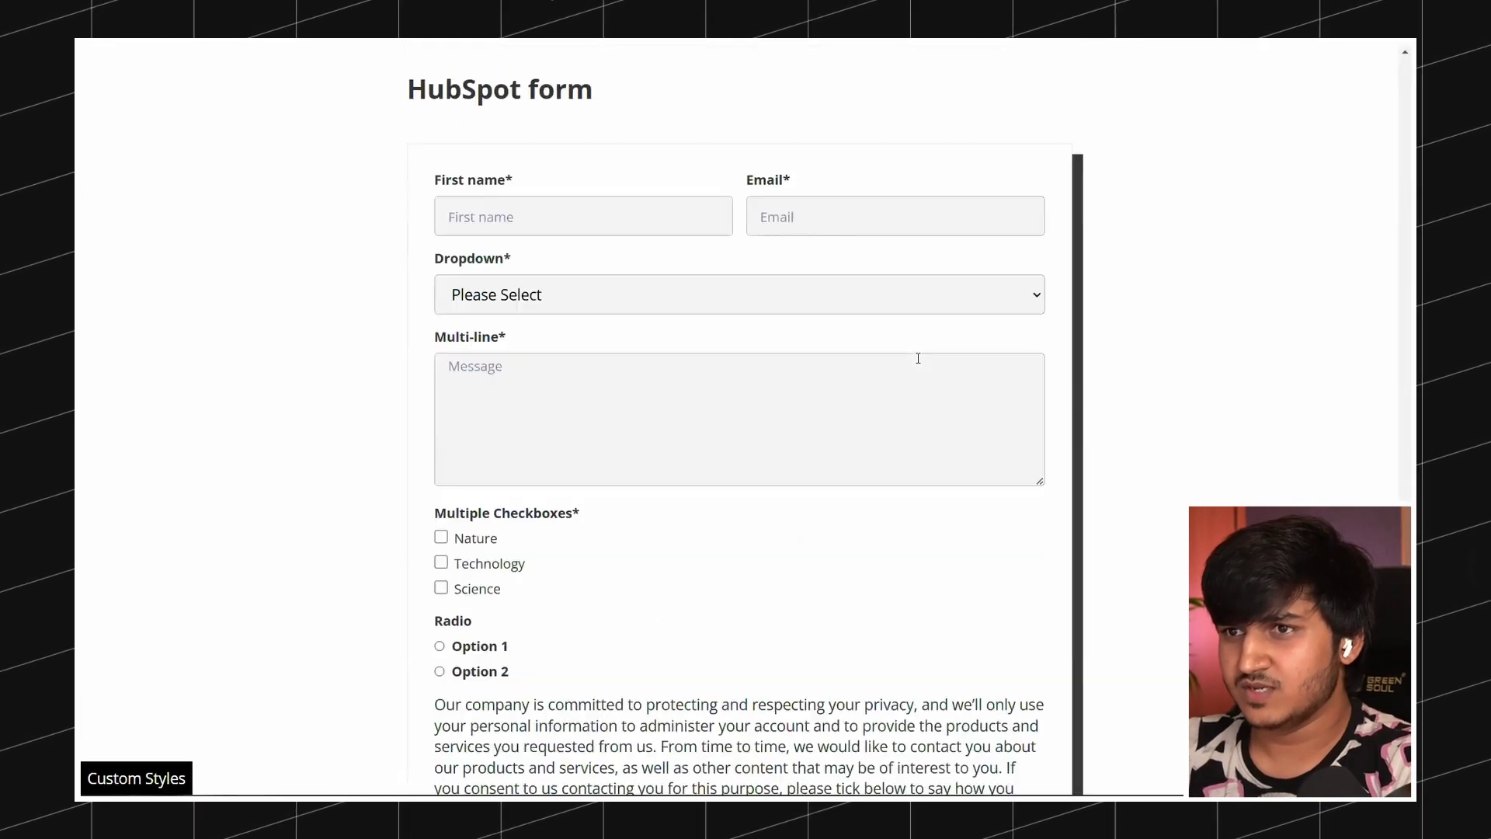
{"action": "scroll", "coordinate": [917, 358], "scroll_direction": "down", "scroll_amount": 5}
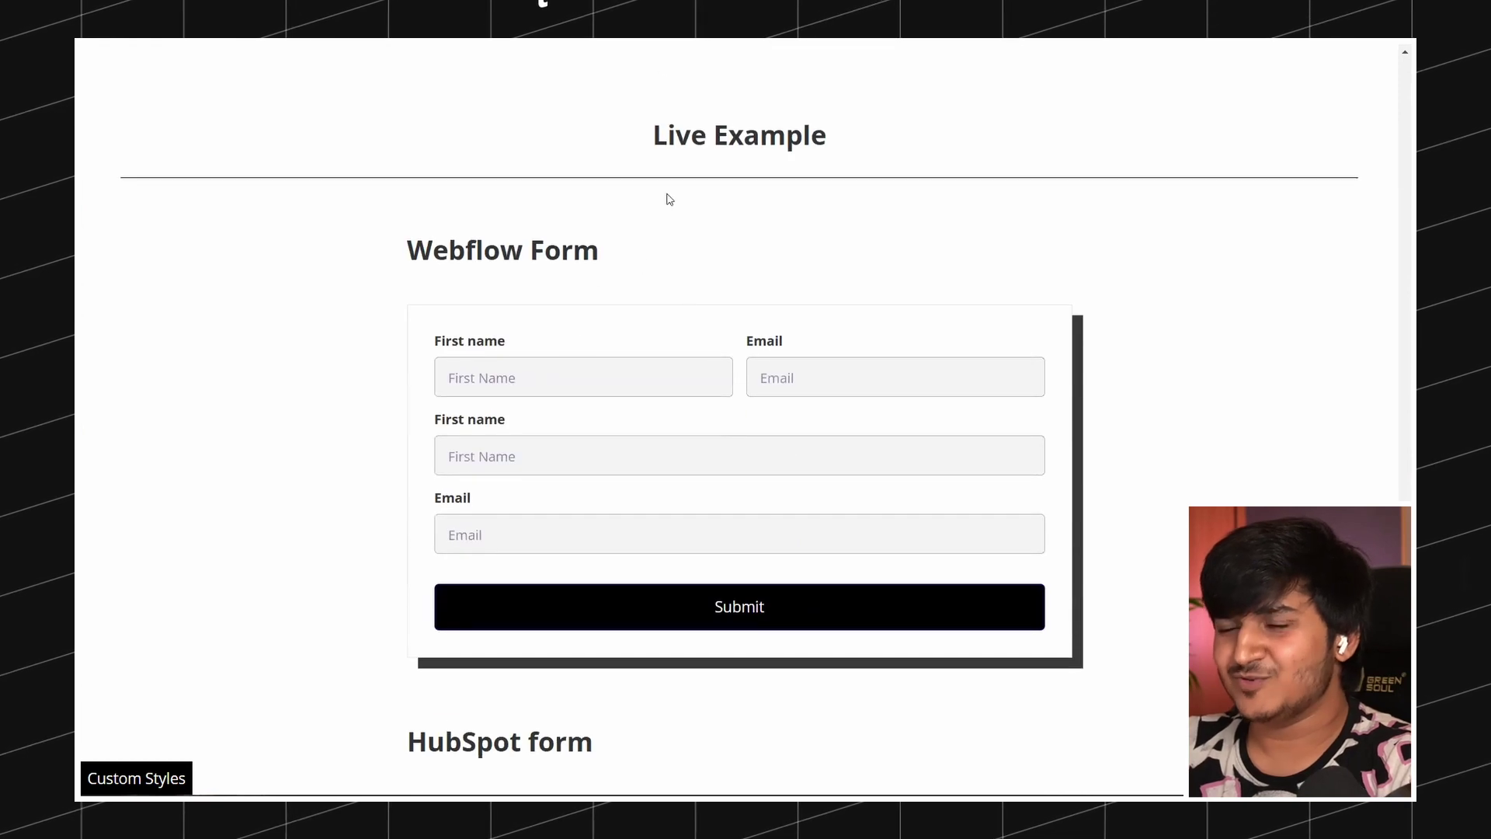
{"action": "scroll", "coordinate": [1232, 207], "scroll_direction": "down", "scroll_amount": 8}
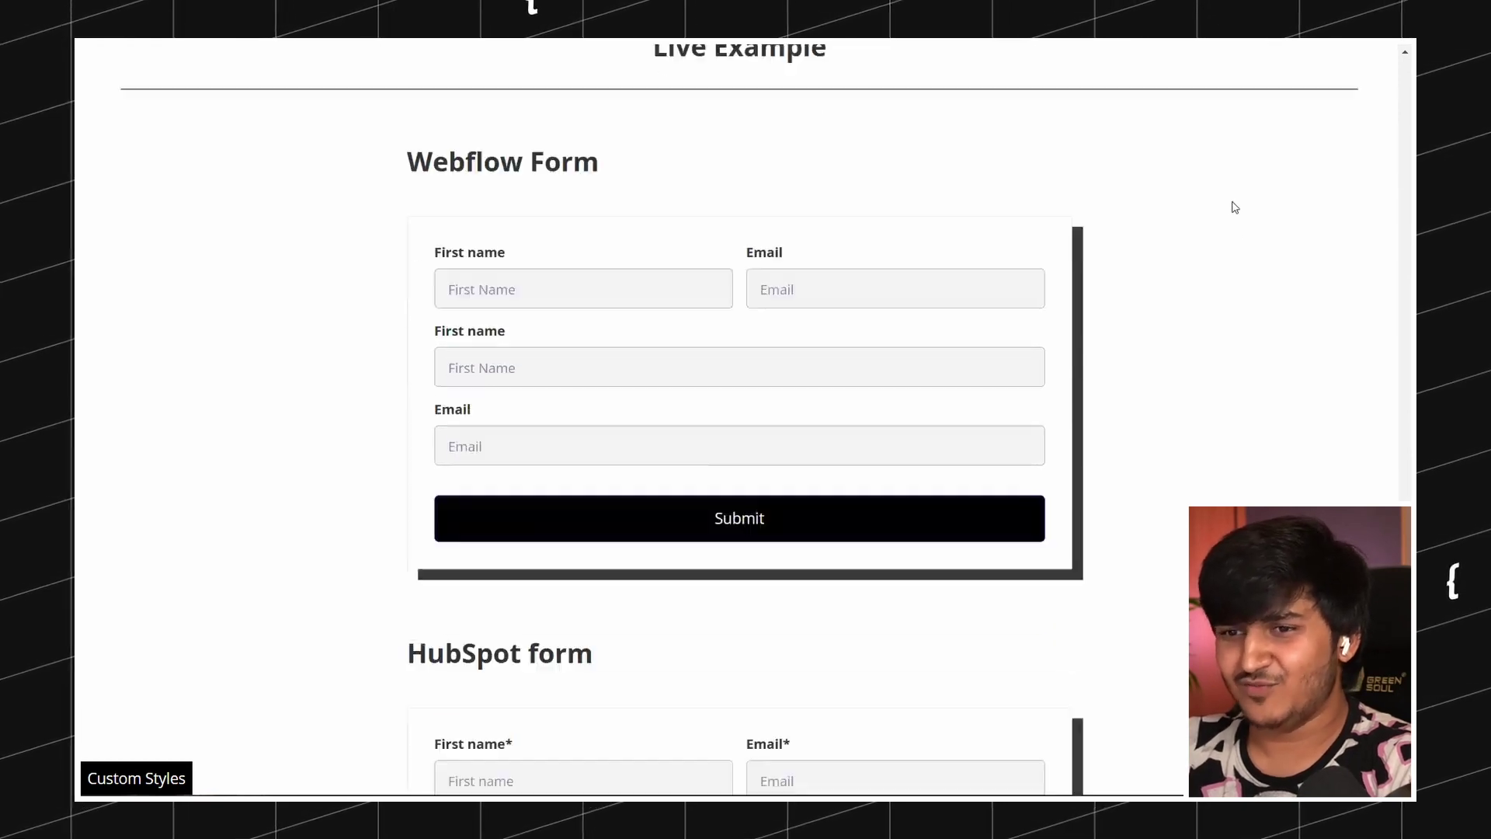
{"action": "scroll", "coordinate": [973, 361], "scroll_direction": "up", "scroll_amount": 10}
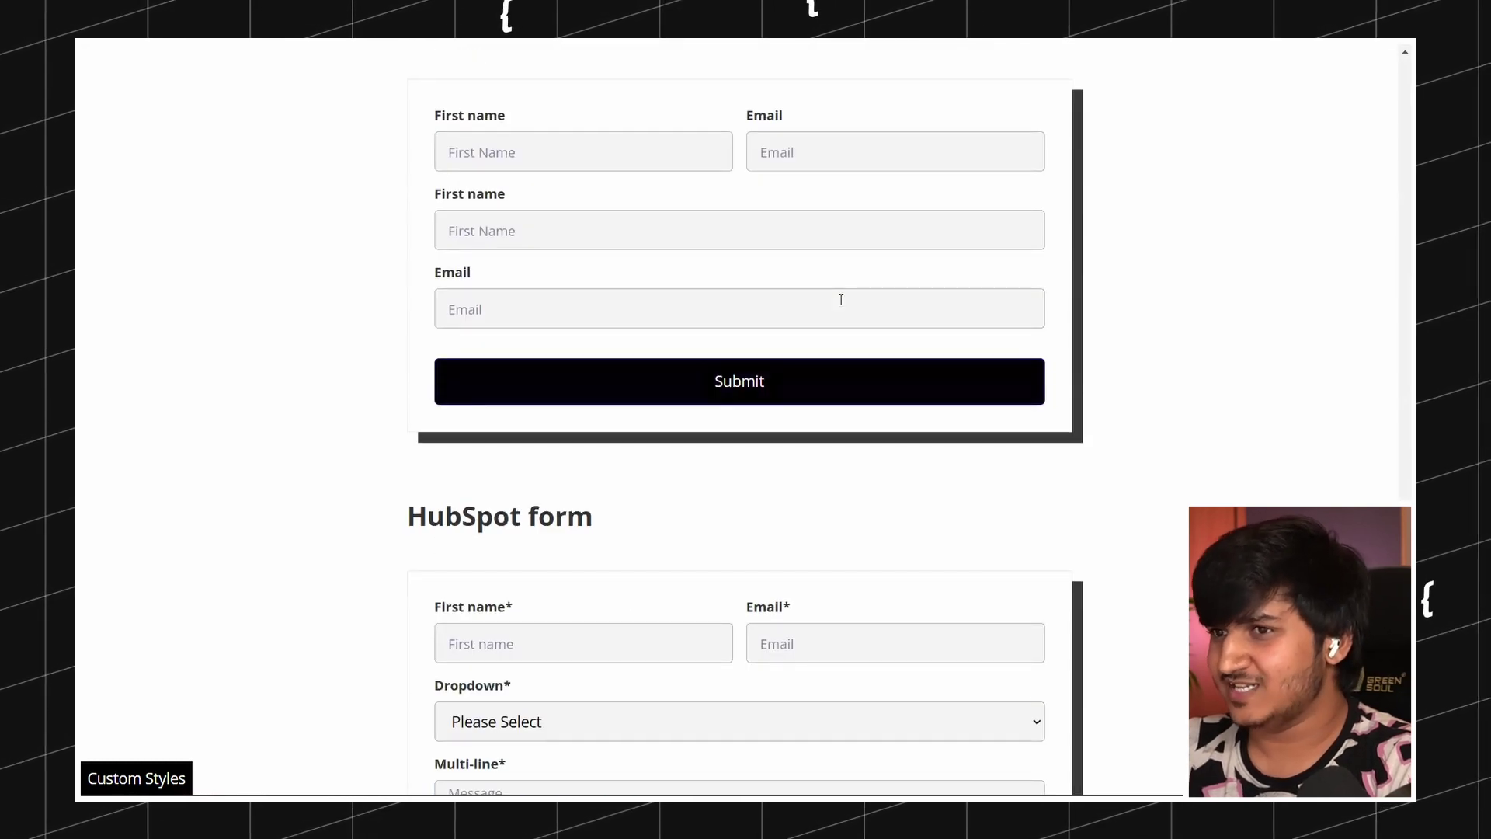
{"action": "scroll", "coordinate": [841, 300], "scroll_direction": "up", "scroll_amount": 3}
{"action": "scroll", "coordinate": [808, 291], "scroll_direction": "down", "scroll_amount": 4}
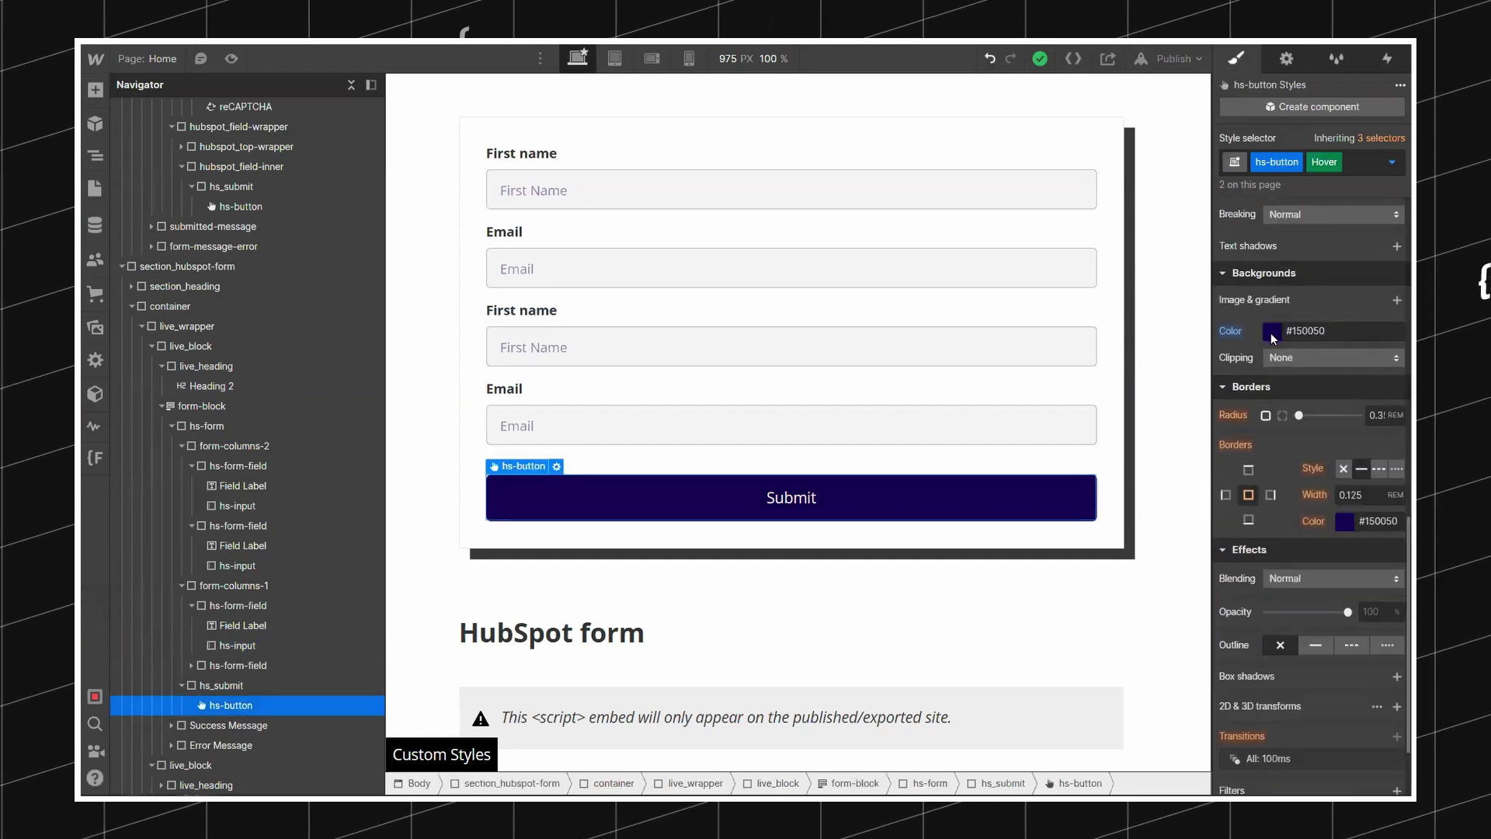
Darken the Submit button's hover background to #282828 and publish to the selected domain
{"action": "left_click", "coordinate": [1272, 333]}
{"action": "left_click_drag", "start_coordinate": [1265, 435], "coordinate": [1128, 458]}
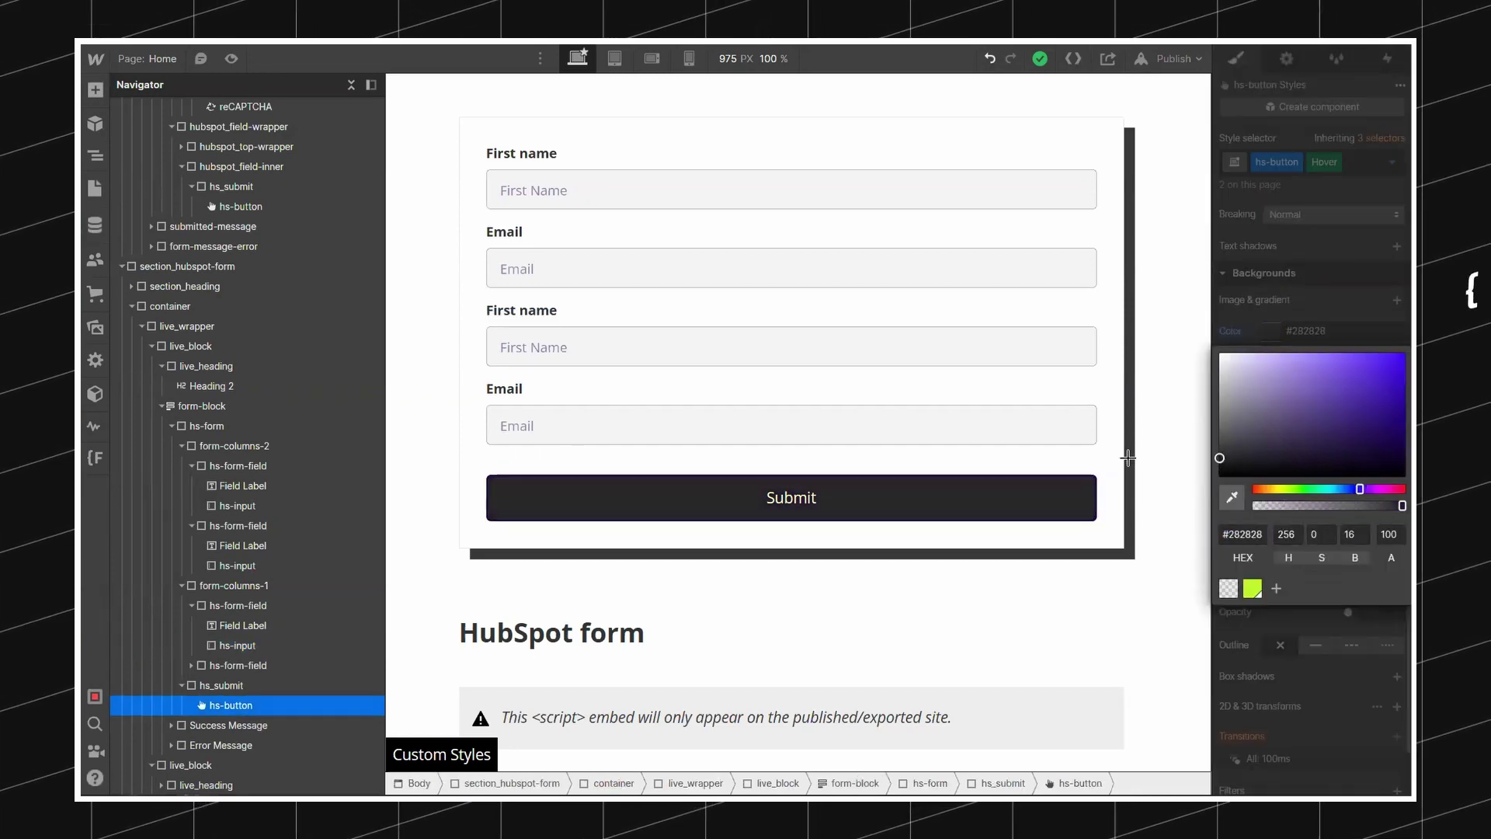
{"action": "left_click", "coordinate": [1181, 156]}
{"action": "left_click", "coordinate": [1172, 58]}
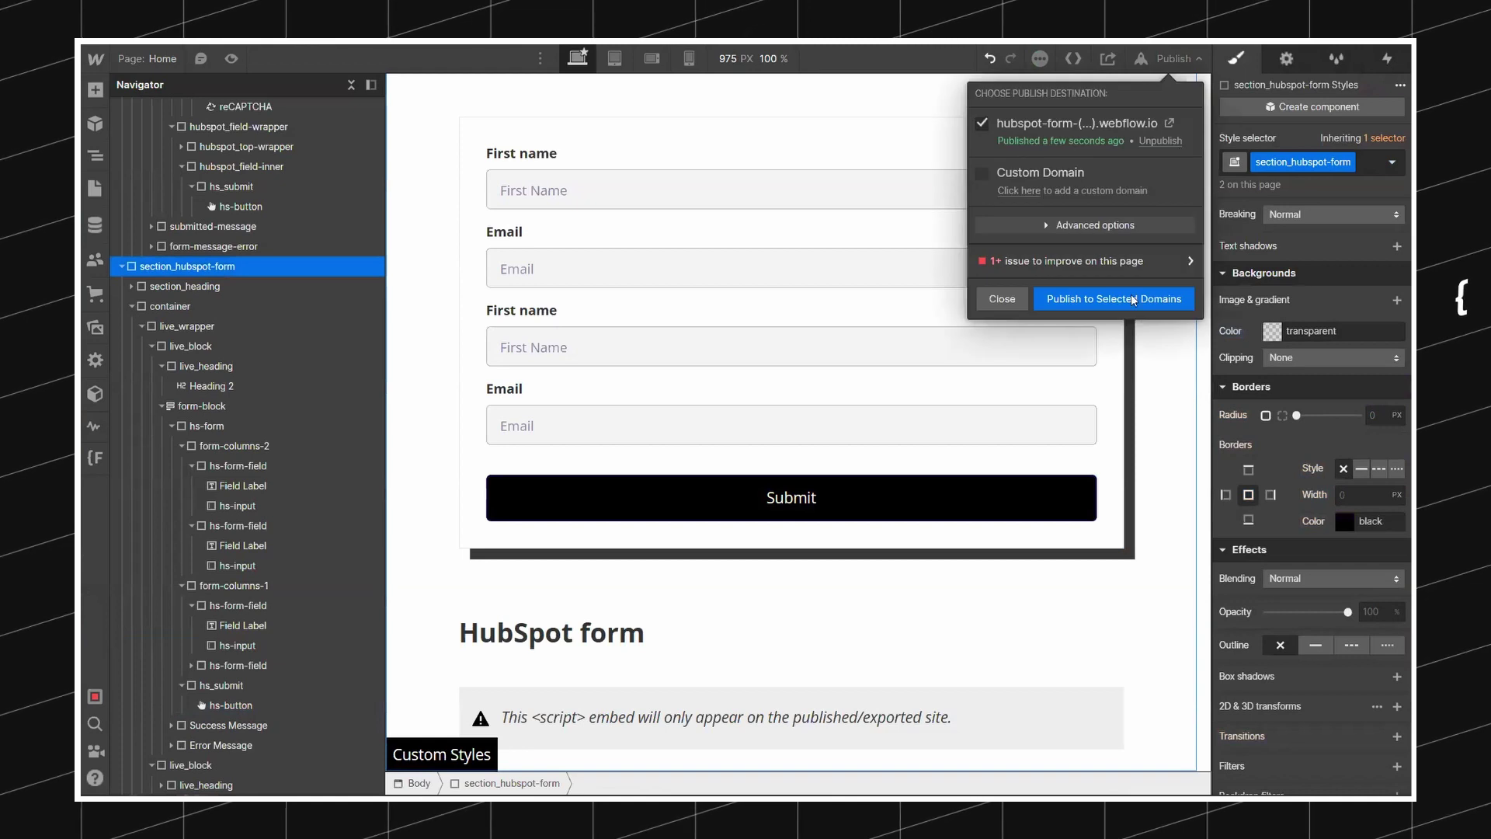
{"action": "left_click", "coordinate": [1120, 295]}
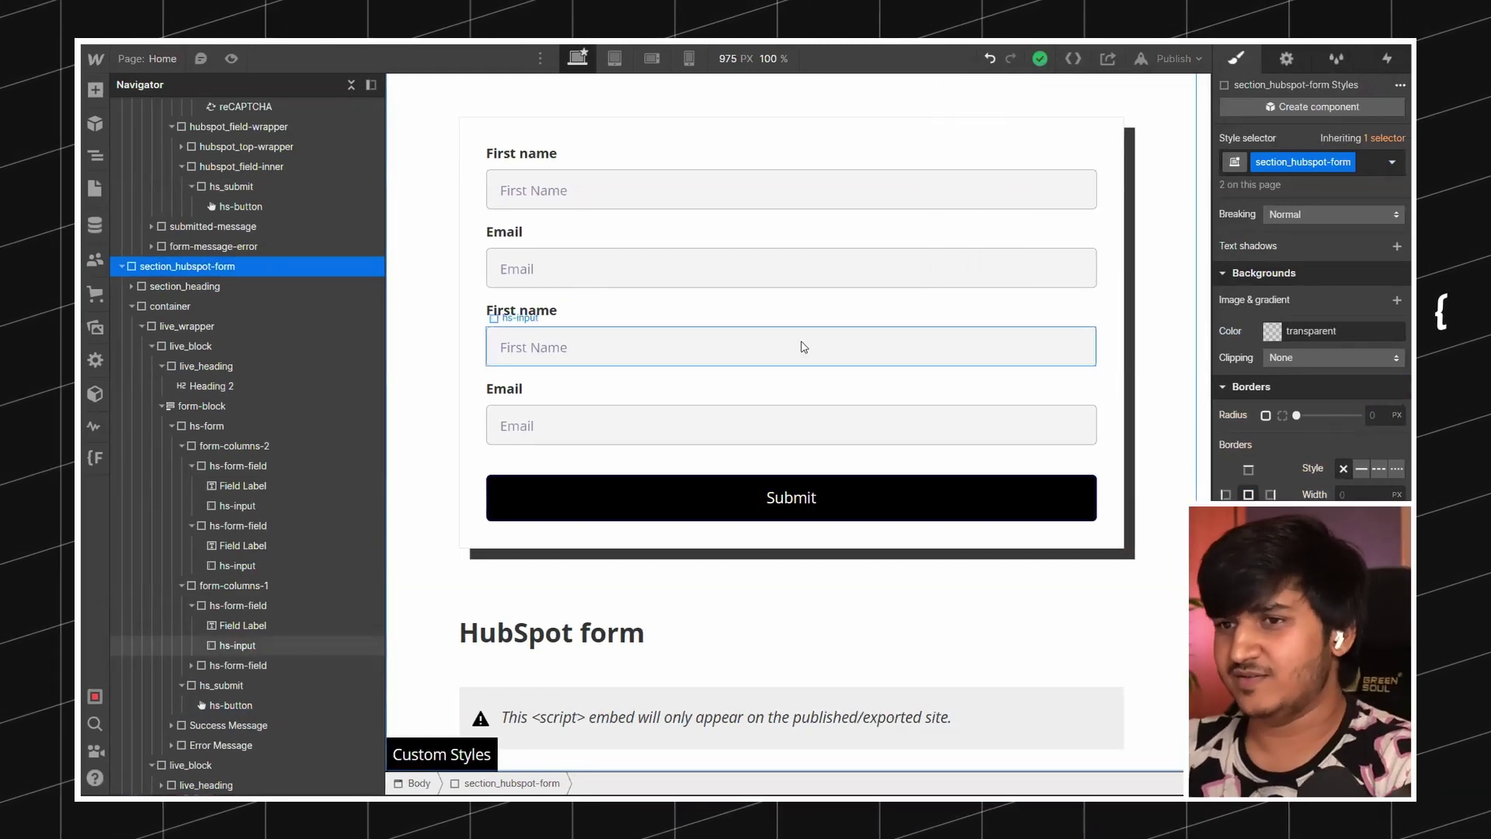
Open the published site and submit the empty HubSpot form to show required-field errors
{"action": "left_click", "coordinate": [1196, 54]}
{"action": "left_click", "coordinate": [1158, 114]}
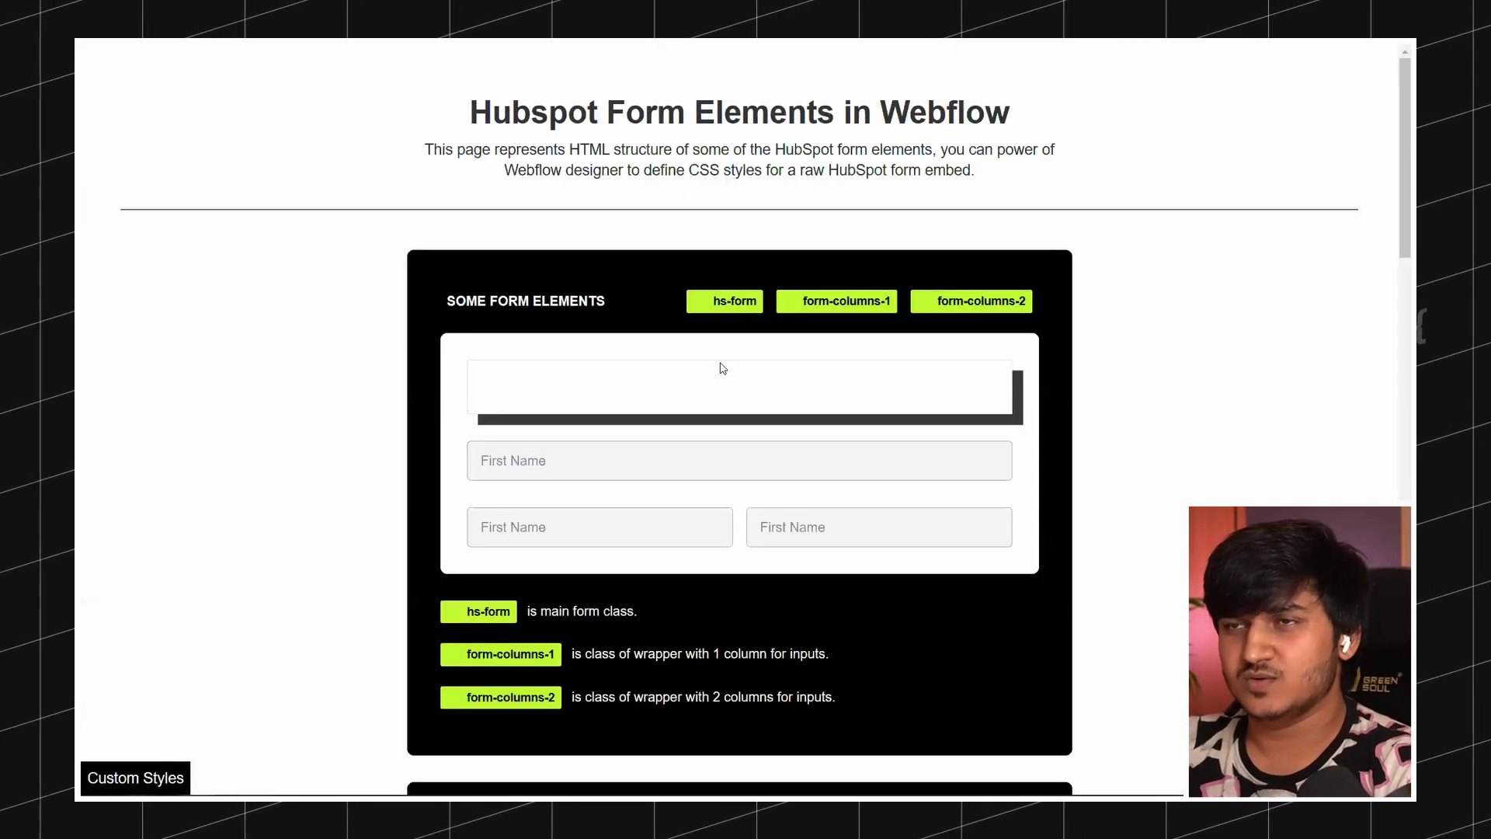
{"action": "scroll", "coordinate": [807, 347], "scroll_direction": "down", "scroll_amount": 20}
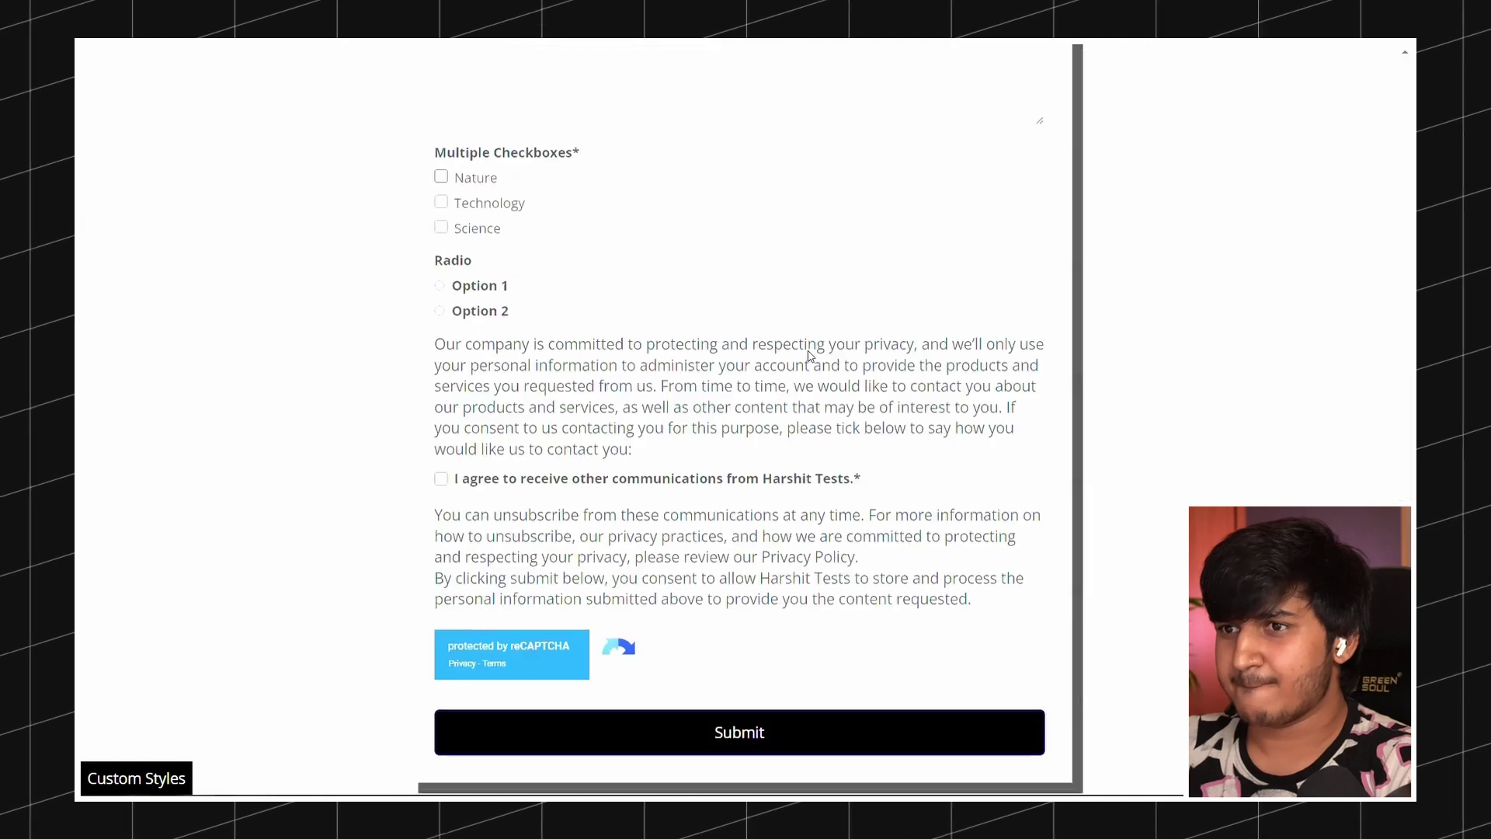
{"action": "scroll", "coordinate": [757, 509], "scroll_direction": "up", "scroll_amount": 4}
{"action": "scroll", "coordinate": [756, 505], "scroll_direction": "down", "scroll_amount": 4}
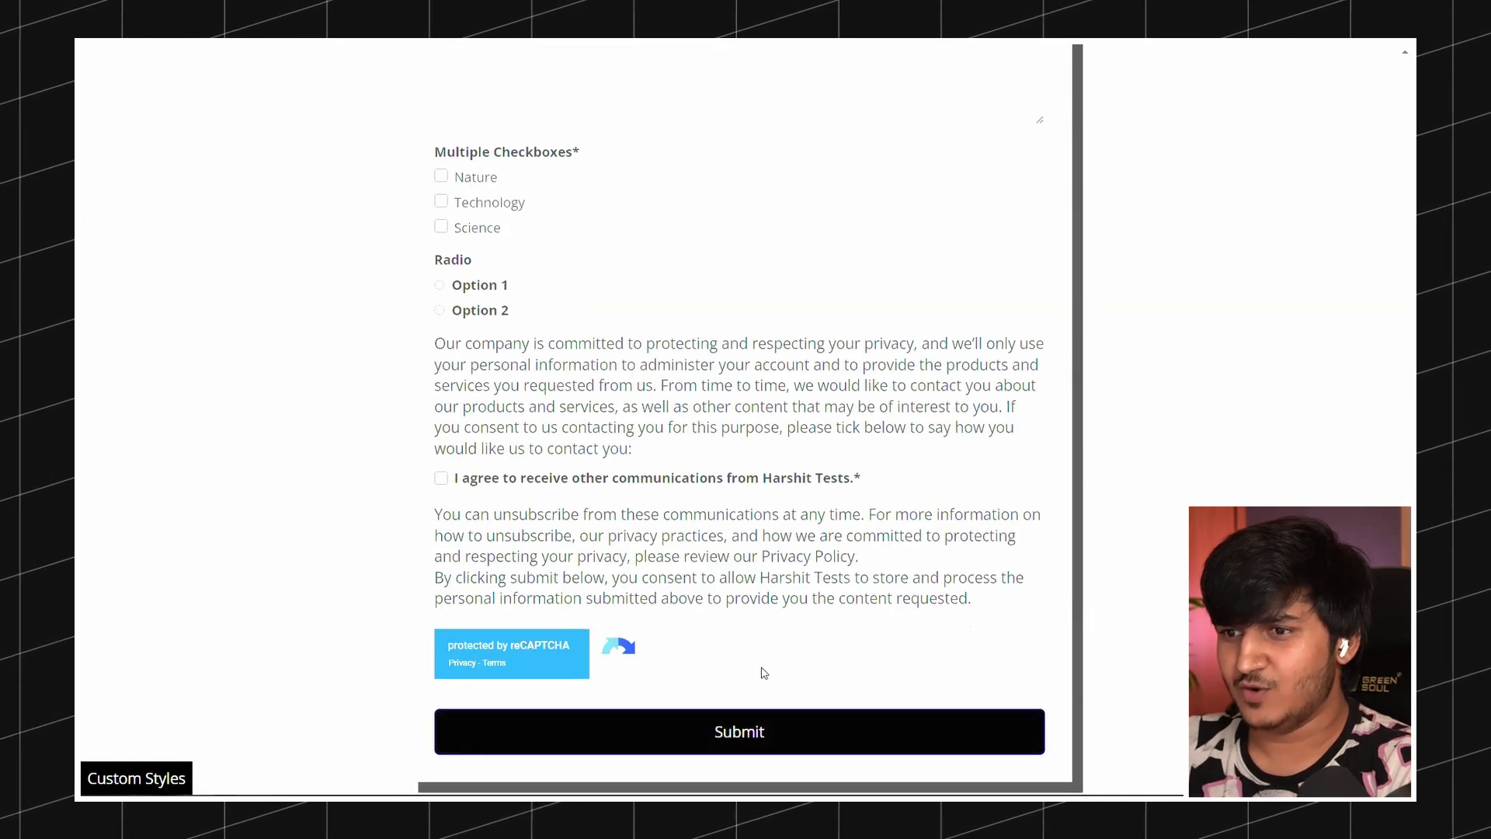
{"action": "left_click", "coordinate": [738, 732]}
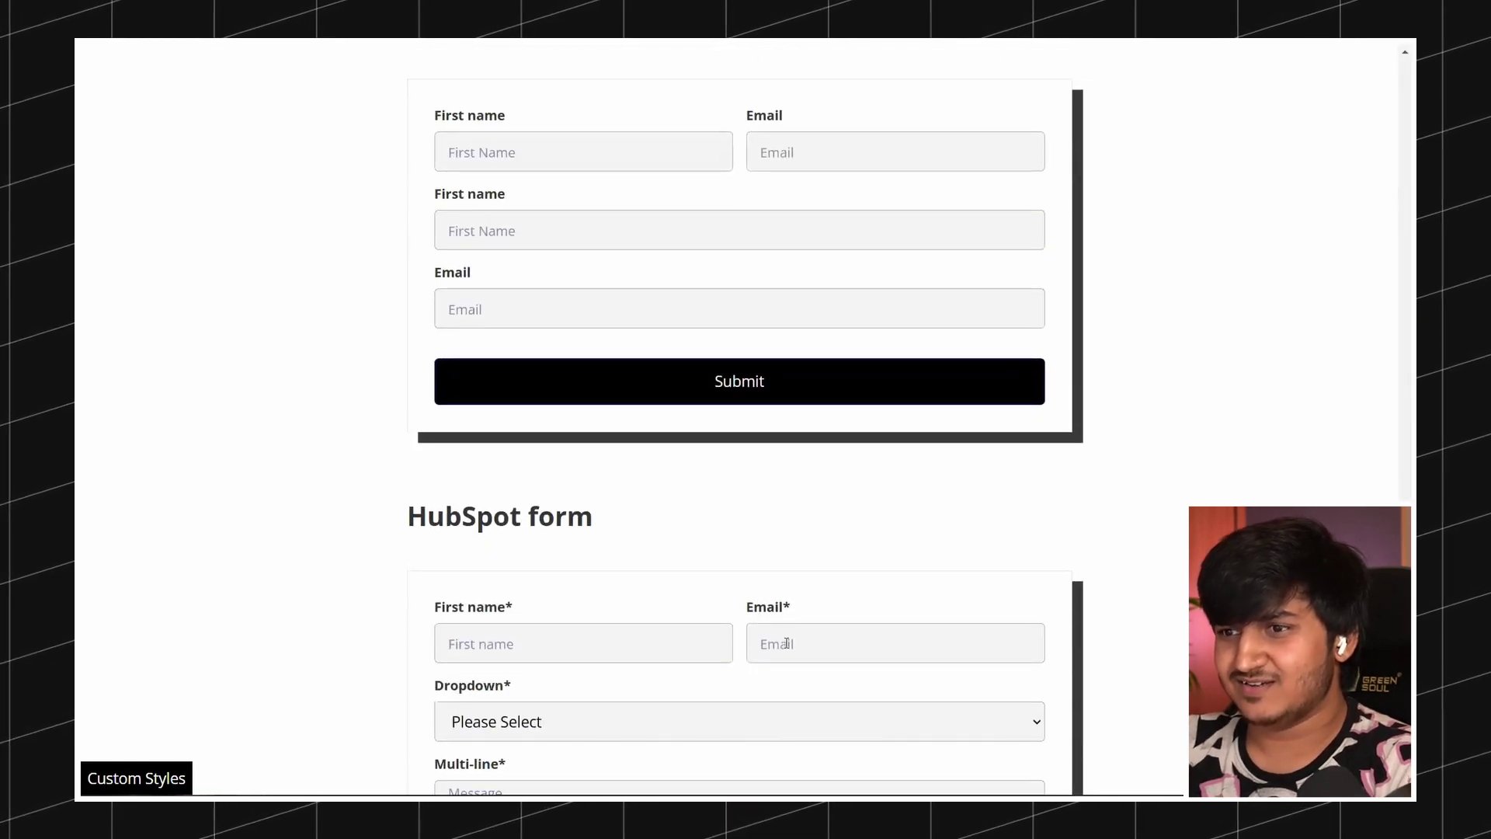
Click through the First name, Dropdown and Multi-line fields and tick Technology
{"action": "left_click", "coordinate": [653, 318]}
{"action": "left_click", "coordinate": [676, 388]}
{"action": "left_click", "coordinate": [692, 450]}
{"action": "left_click", "coordinate": [441, 651]}
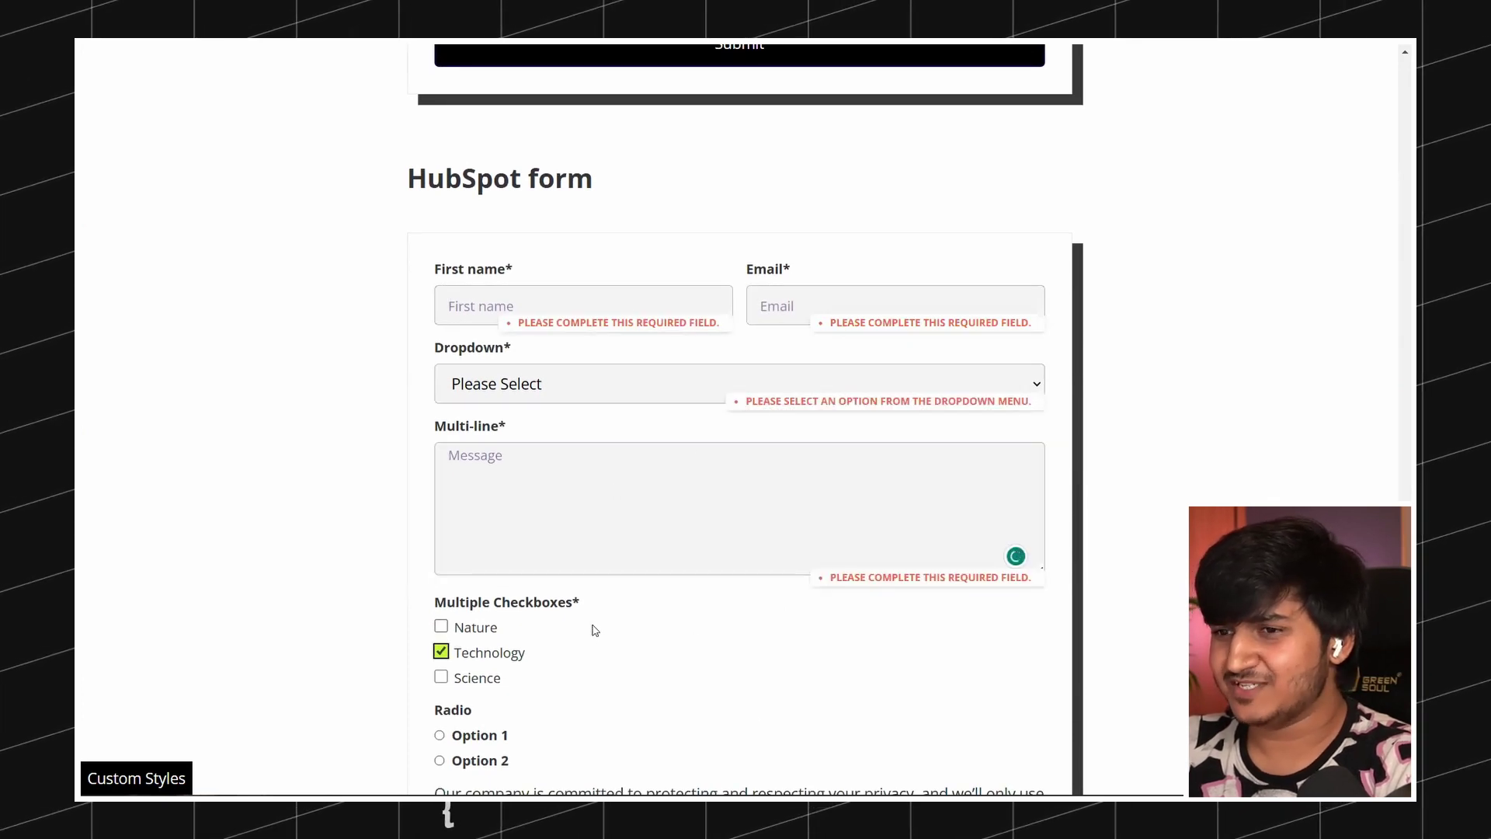
{"action": "double_click", "coordinate": [470, 656]}
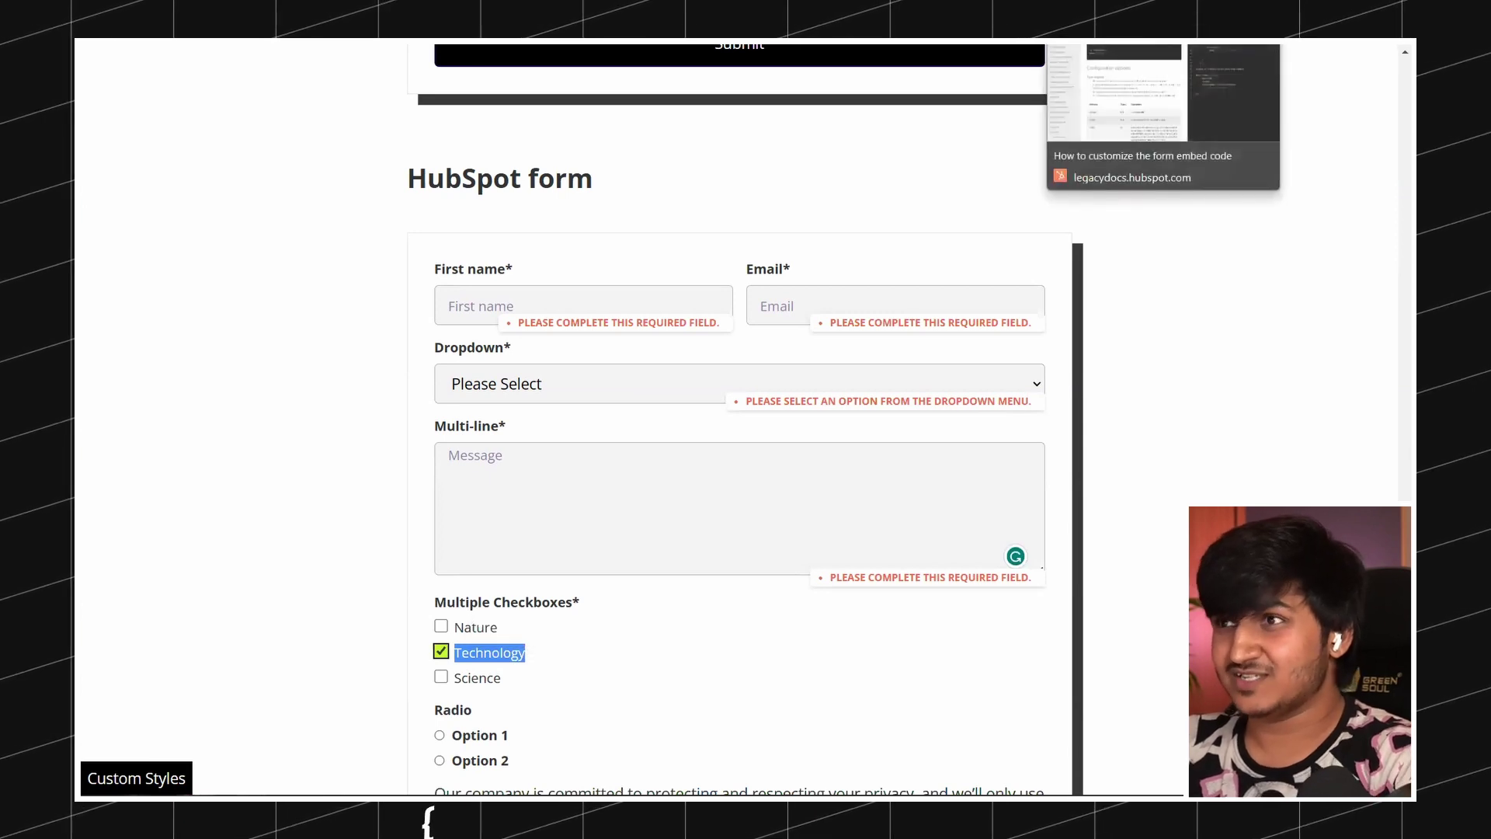
{"action": "left_click", "coordinate": [1163, 40]}
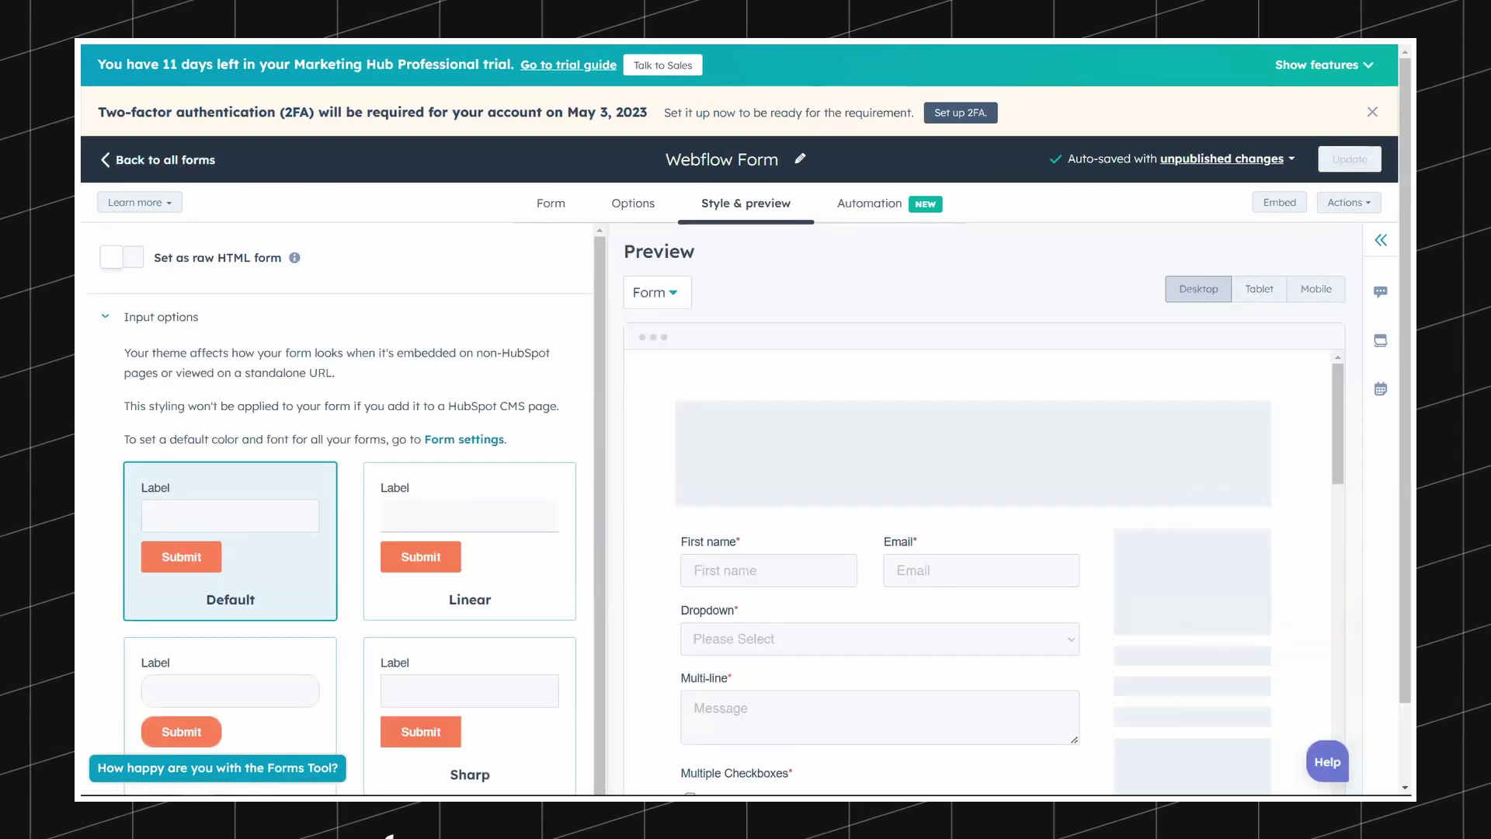
Publish the HubSpot form changes and reload the live page to see the global CSS styling
{"action": "left_click", "coordinate": [1330, 160]}
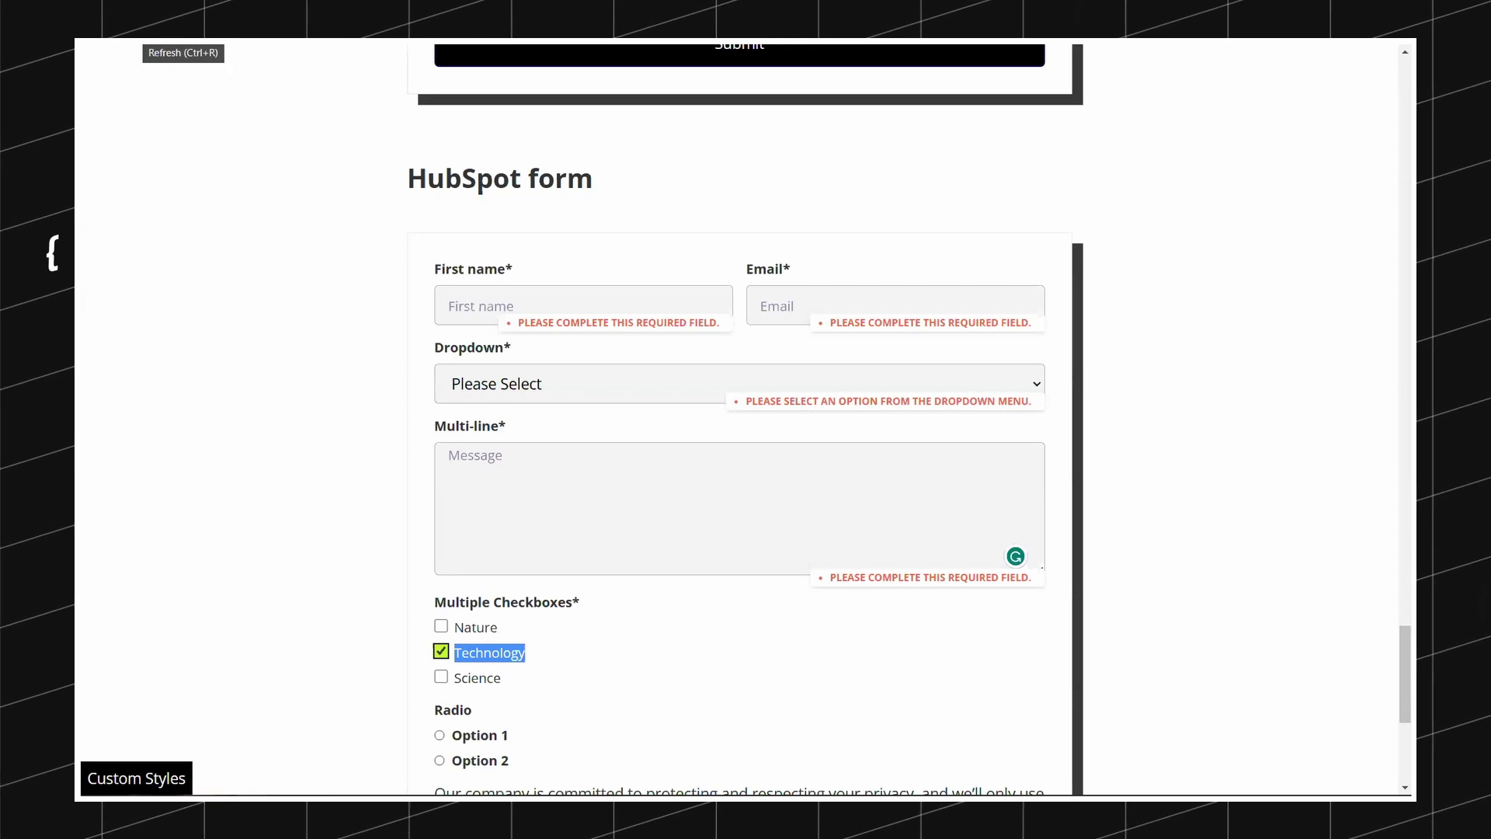
{"action": "key", "text": "ctrl+r"}
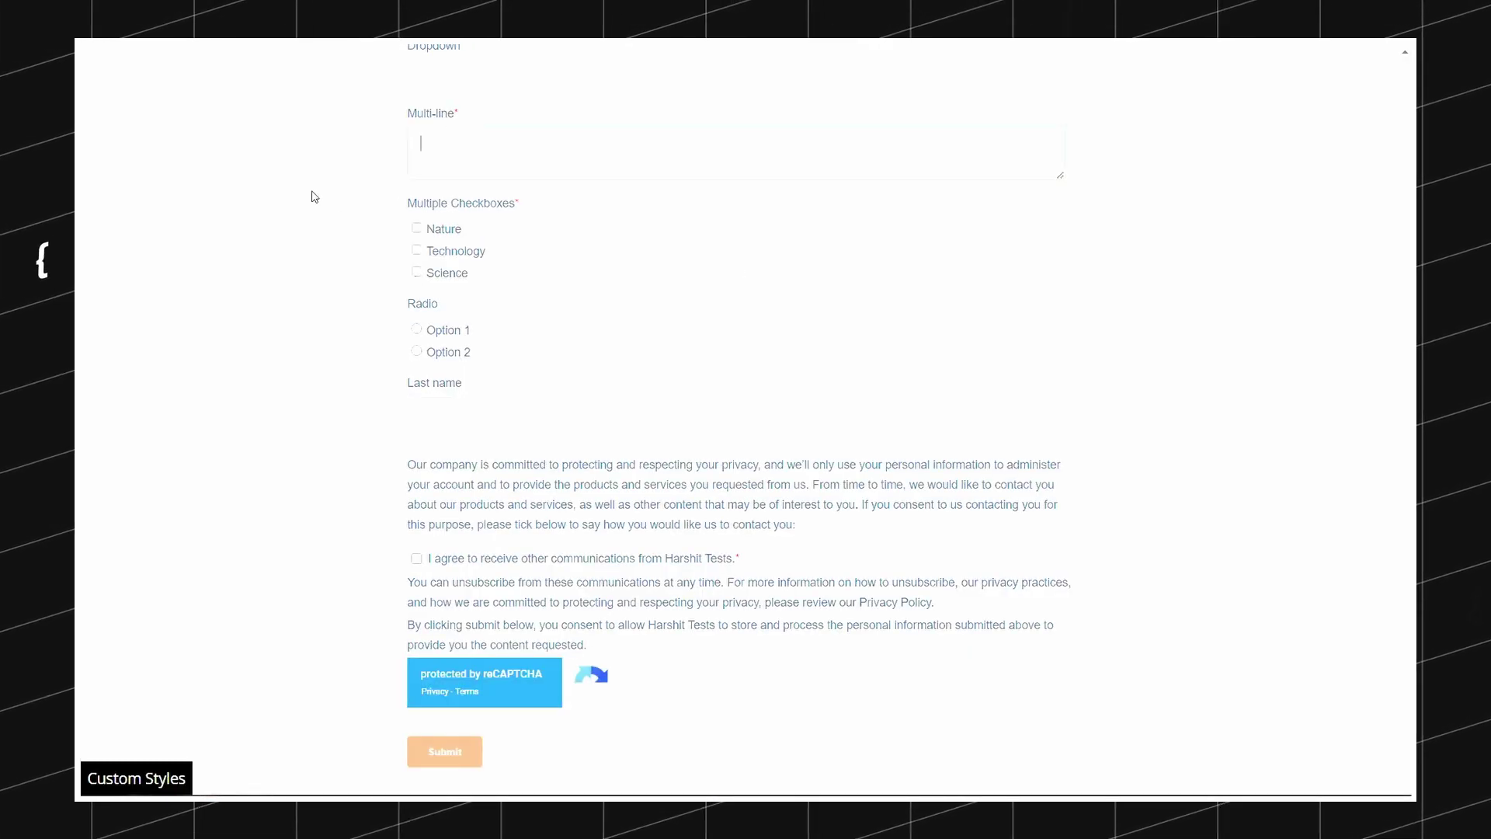
{"action": "left_click", "coordinate": [486, 84]}
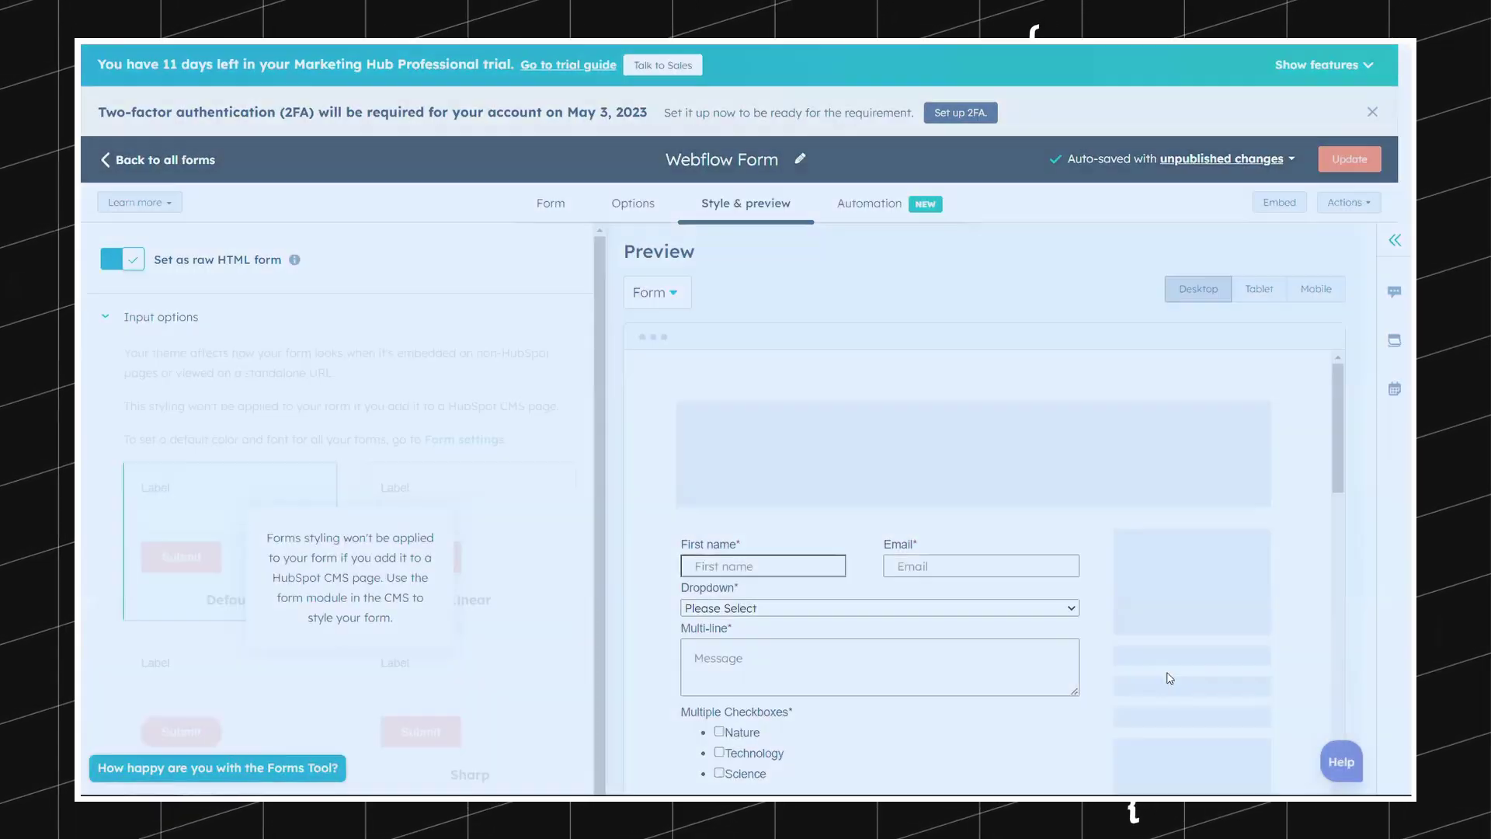
{"action": "left_click", "coordinate": [1350, 159]}
{"action": "left_click", "coordinate": [1067, 761]}
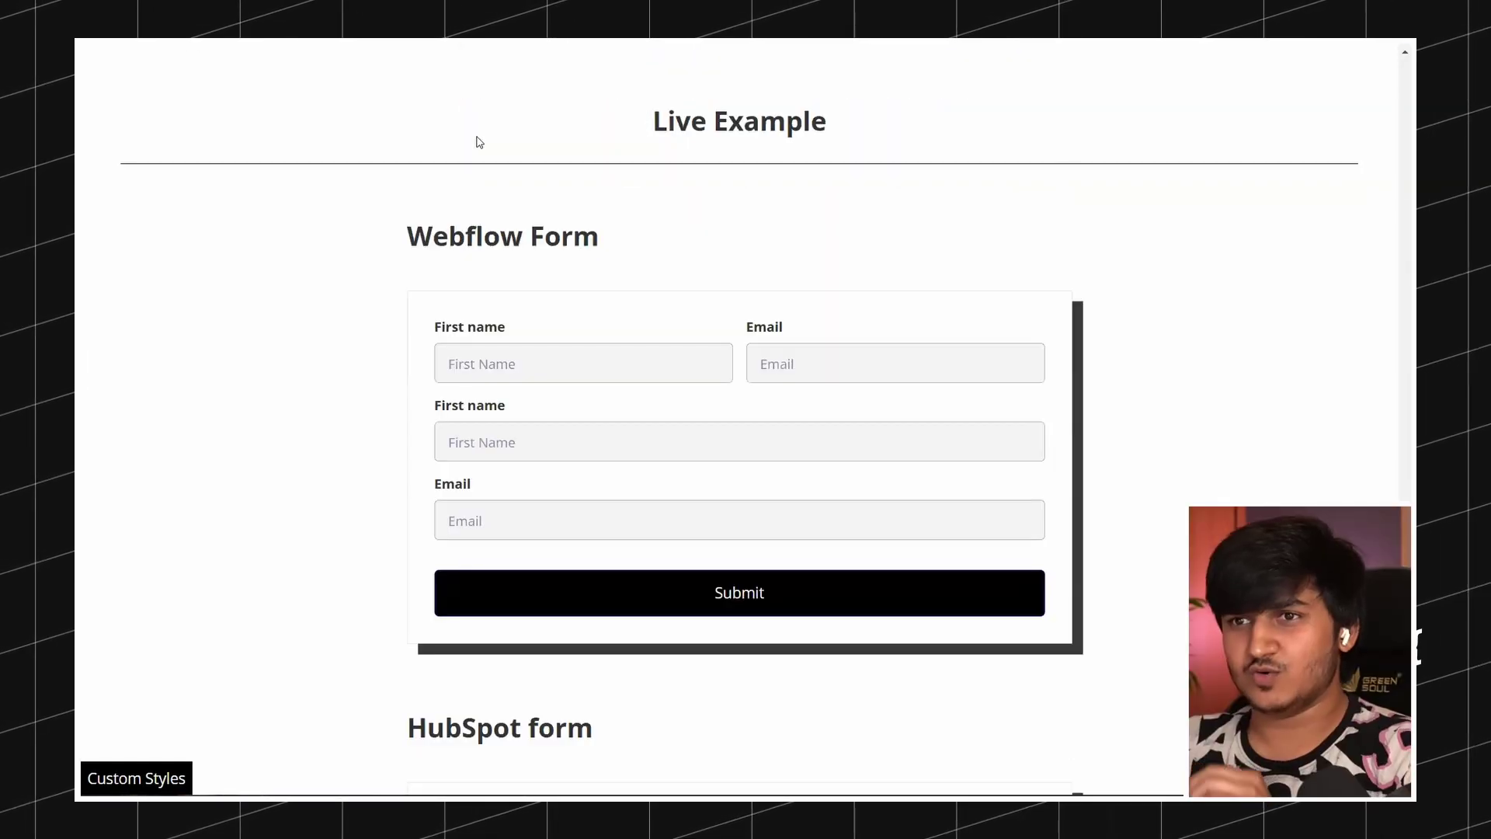
{"action": "scroll", "coordinate": [476, 140], "scroll_direction": "down", "scroll_amount": 5}
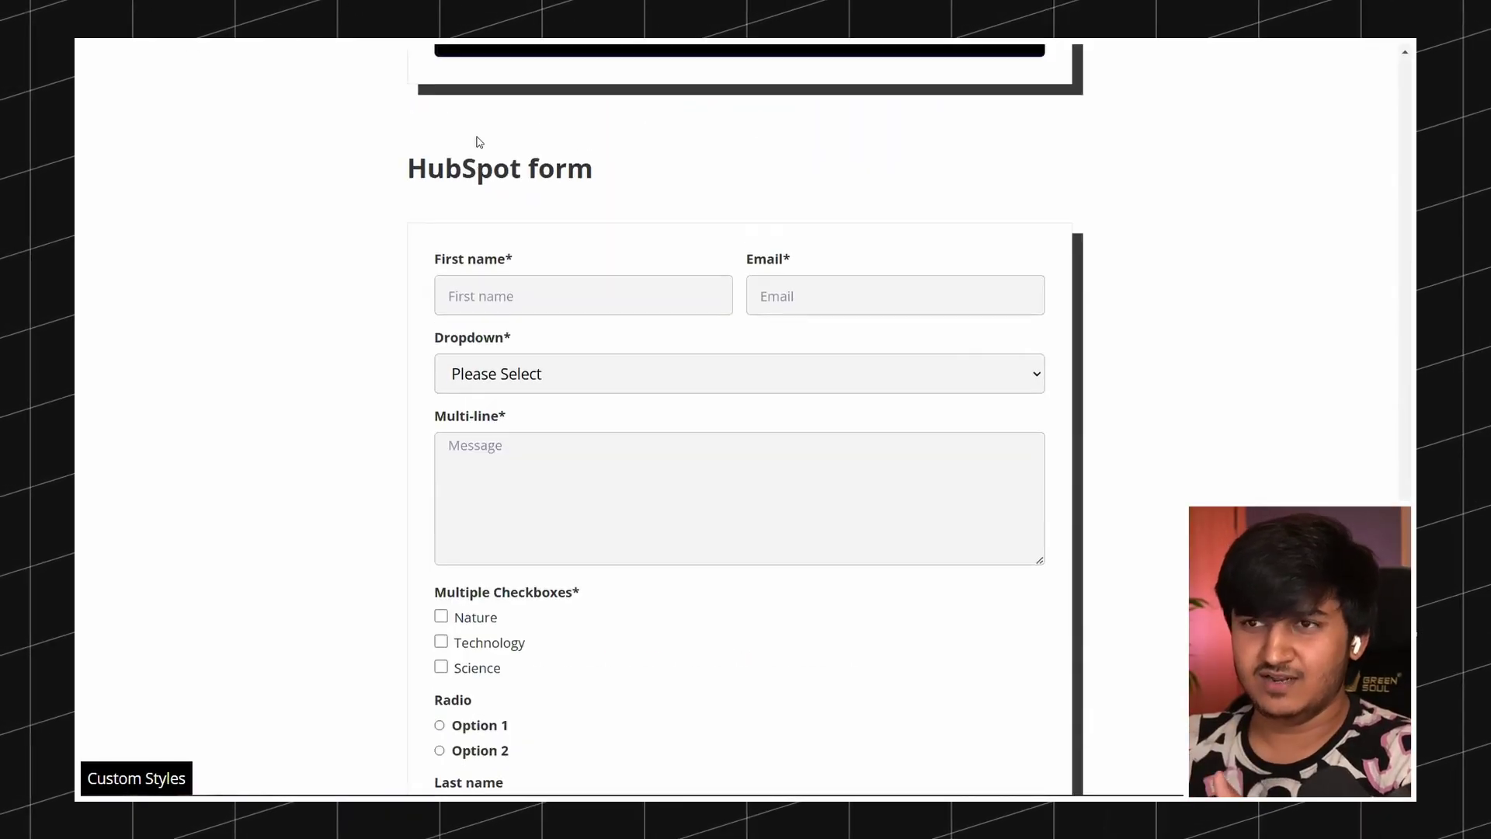
Drag Street address above Dropdown in the Webflow Form, then update and publish it
{"action": "scroll", "coordinate": [479, 141], "scroll_direction": "up", "scroll_amount": 1}
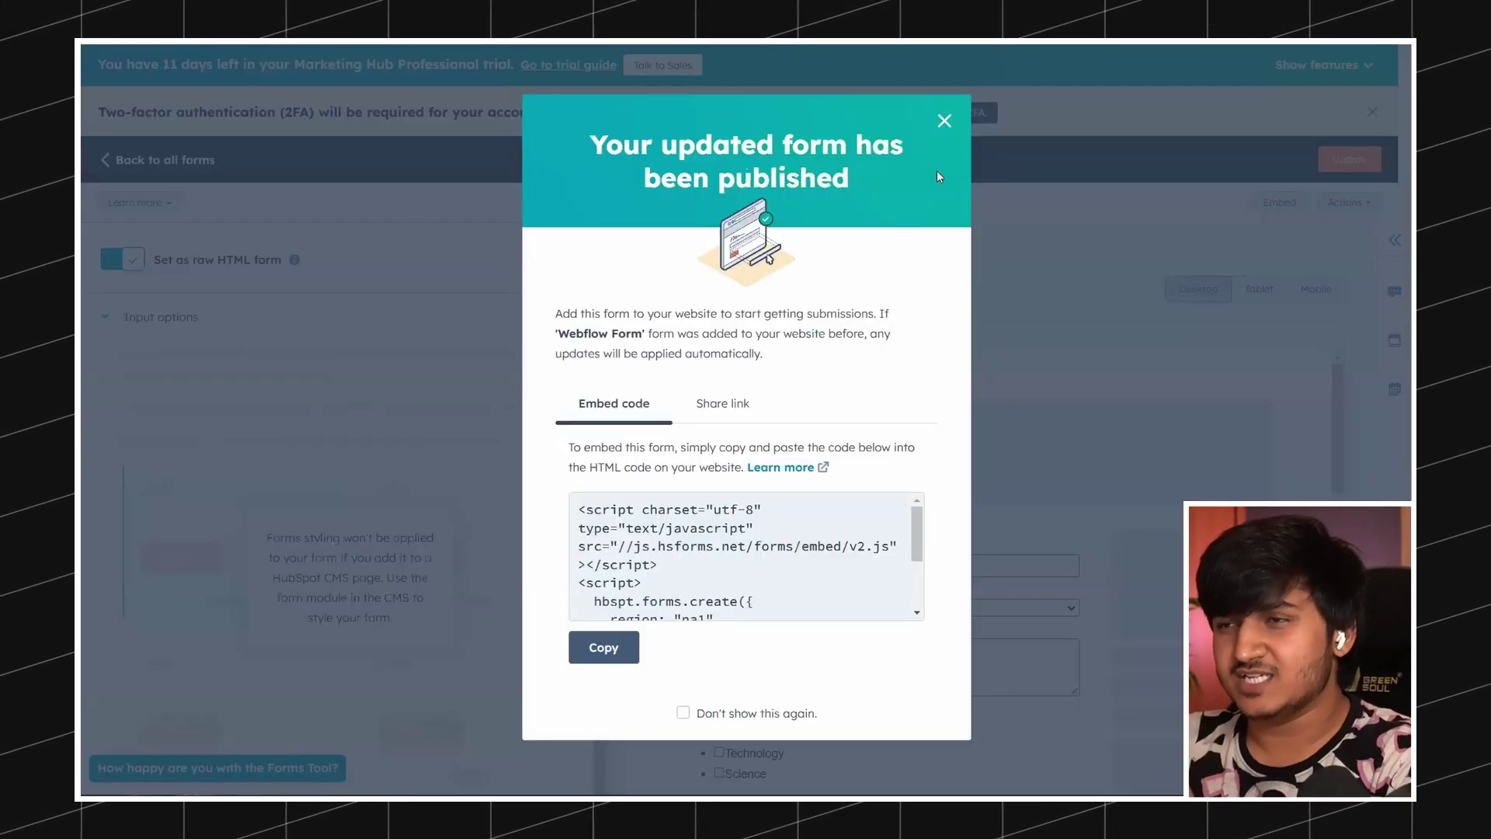
{"action": "left_click", "coordinate": [945, 121]}
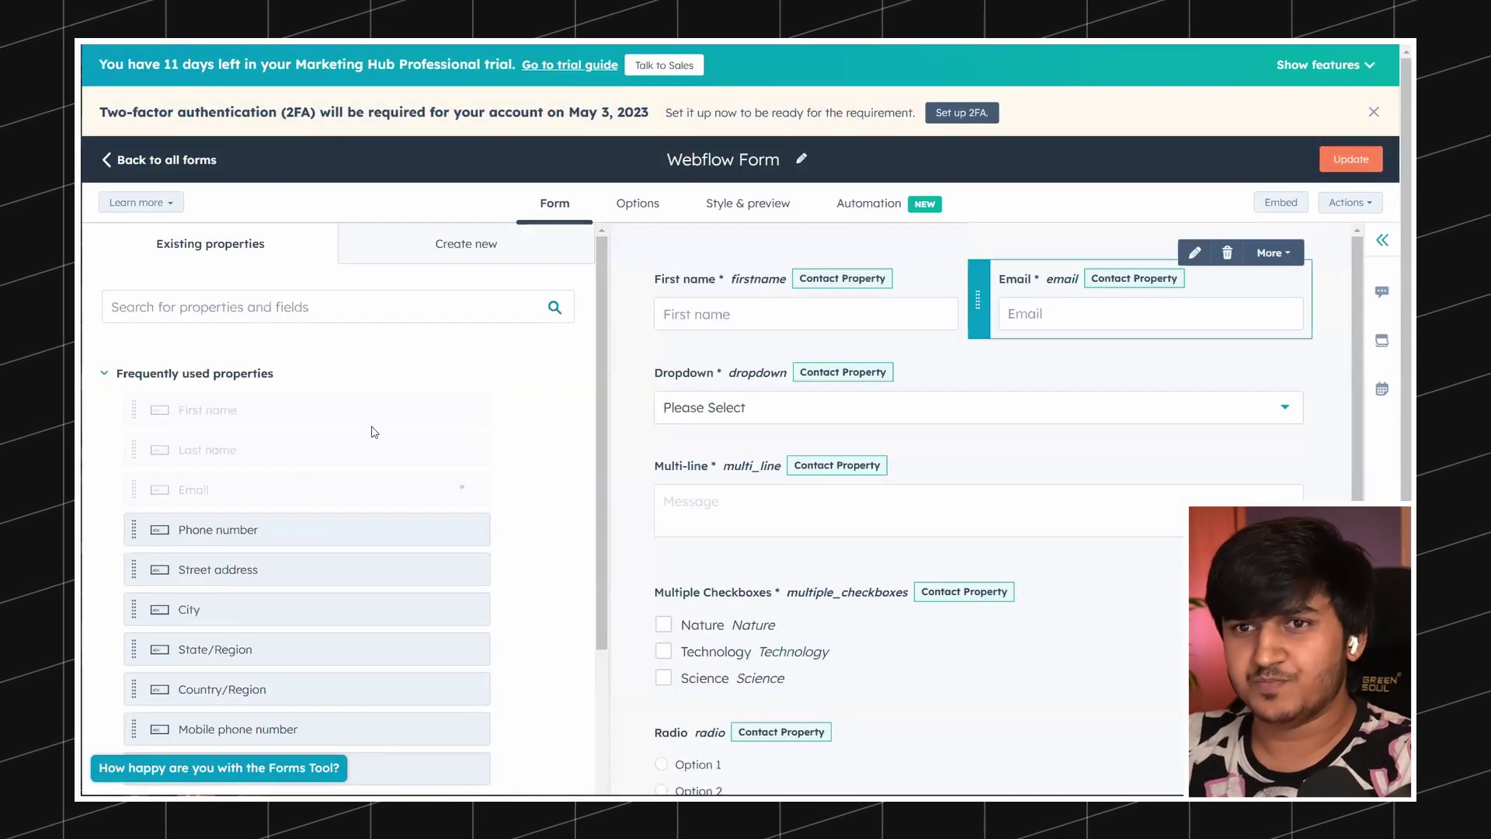
{"action": "scroll", "coordinate": [433, 536], "scroll_direction": "down", "scroll_amount": 1}
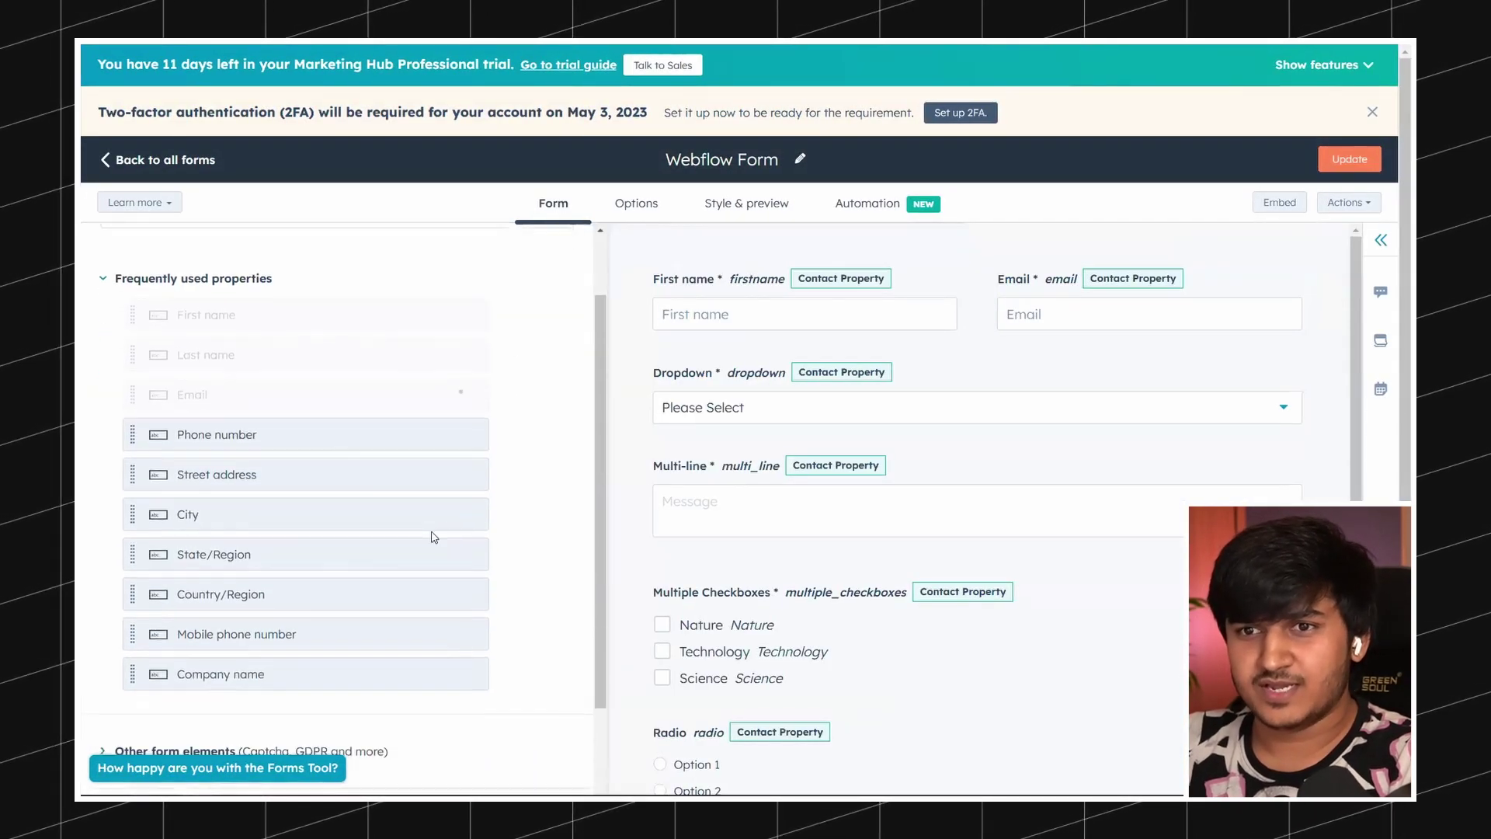
{"action": "left_click_drag", "start_coordinate": [409, 472], "coordinate": [820, 429]}
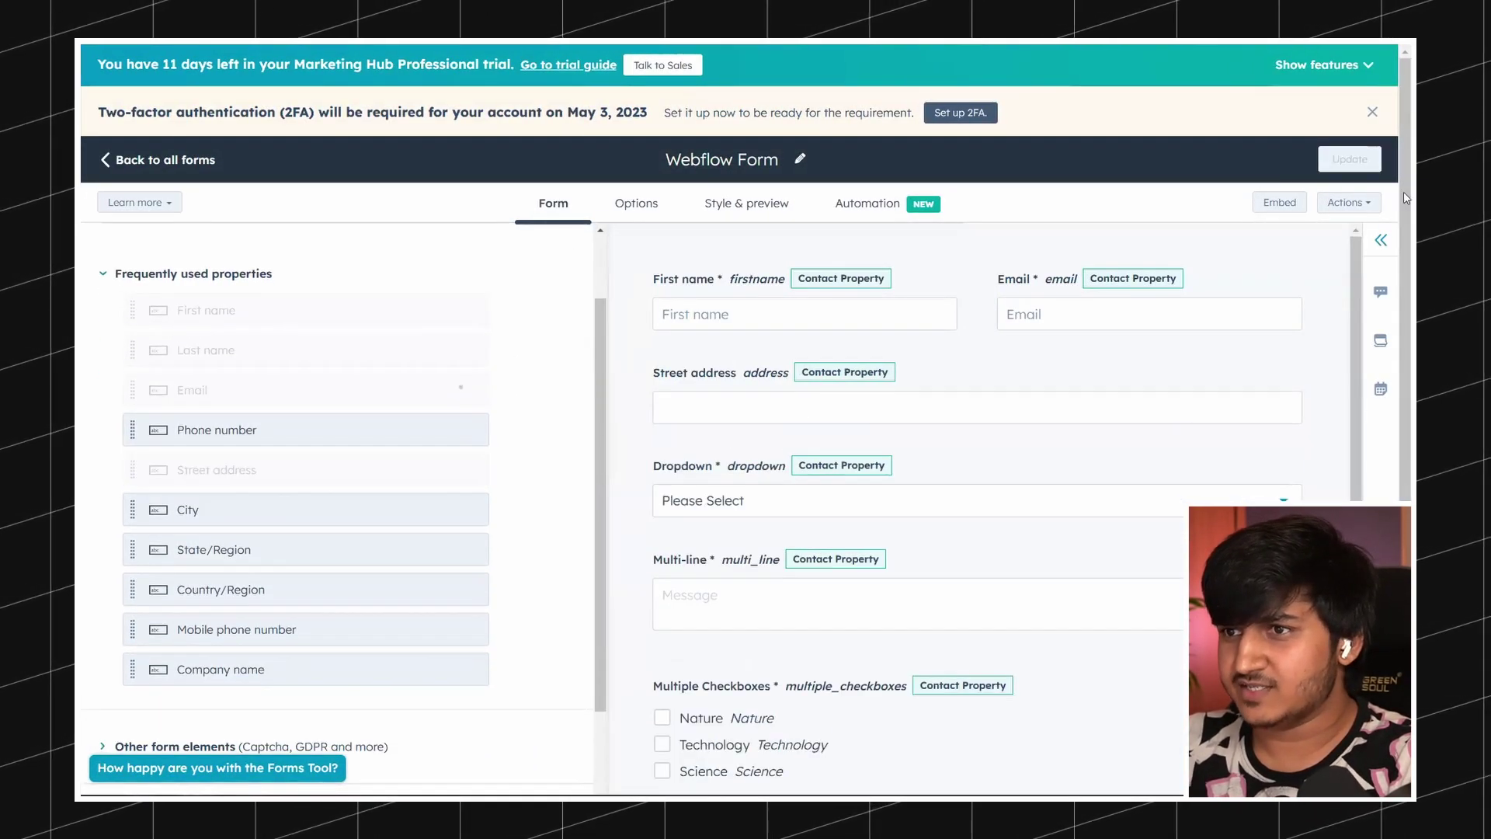
{"action": "left_click", "coordinate": [1343, 160]}
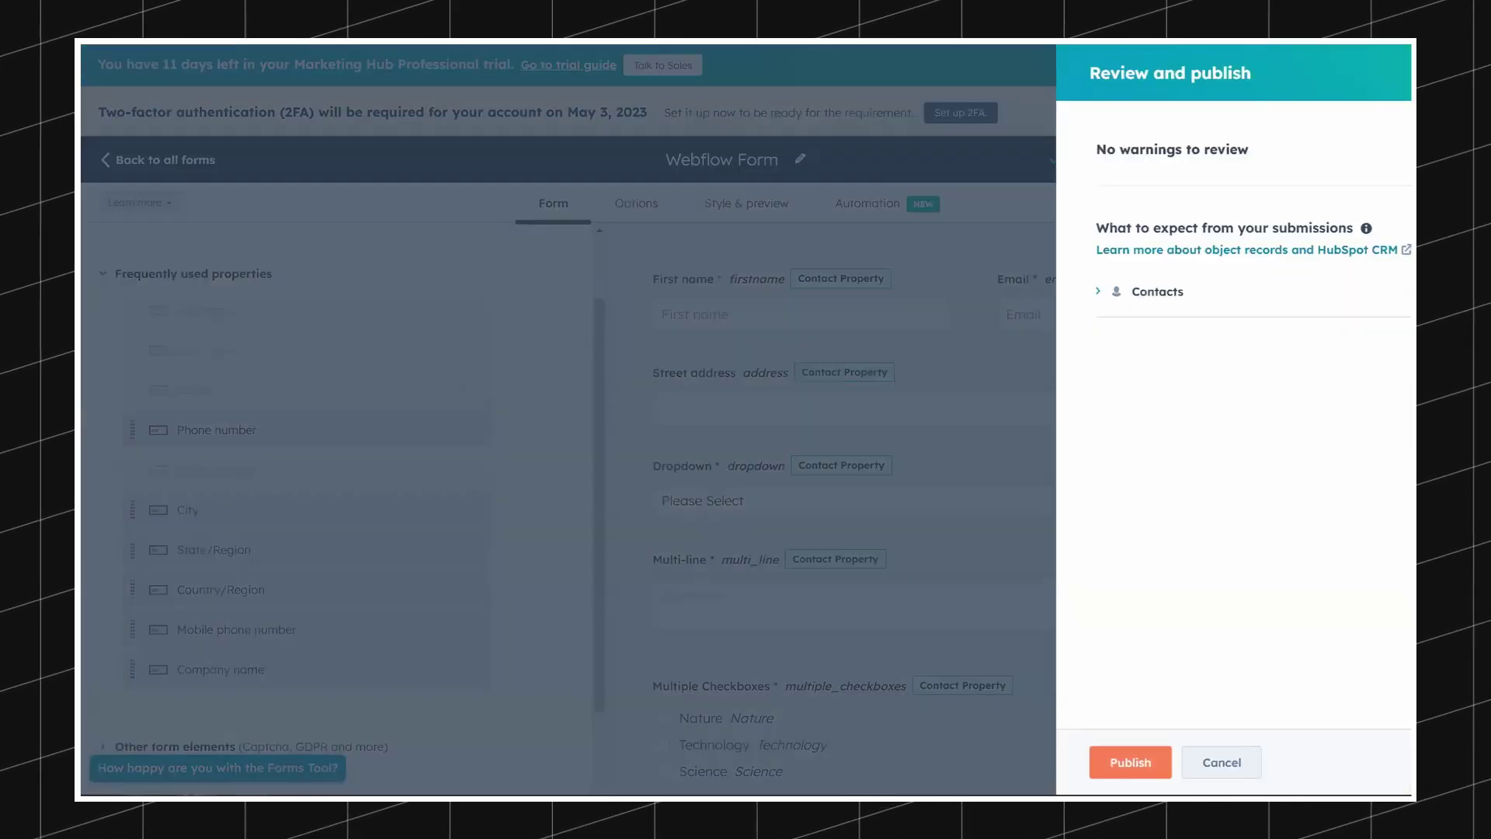
{"action": "left_click", "coordinate": [1130, 762]}
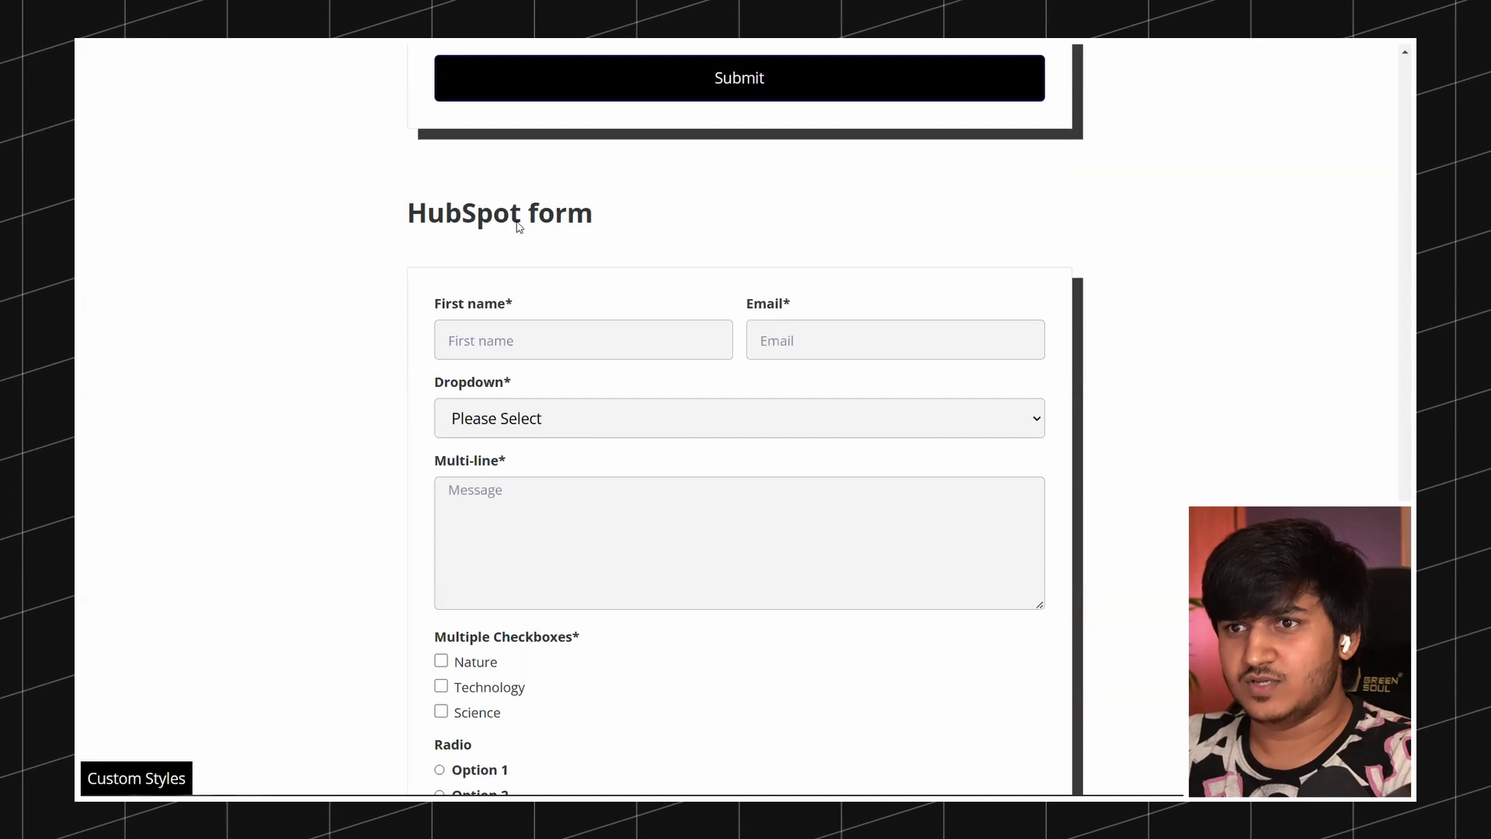
Scroll to the live HubSpot form and click into the new Street address field
{"action": "scroll", "coordinate": [676, 329], "scroll_direction": "up", "scroll_amount": 5}
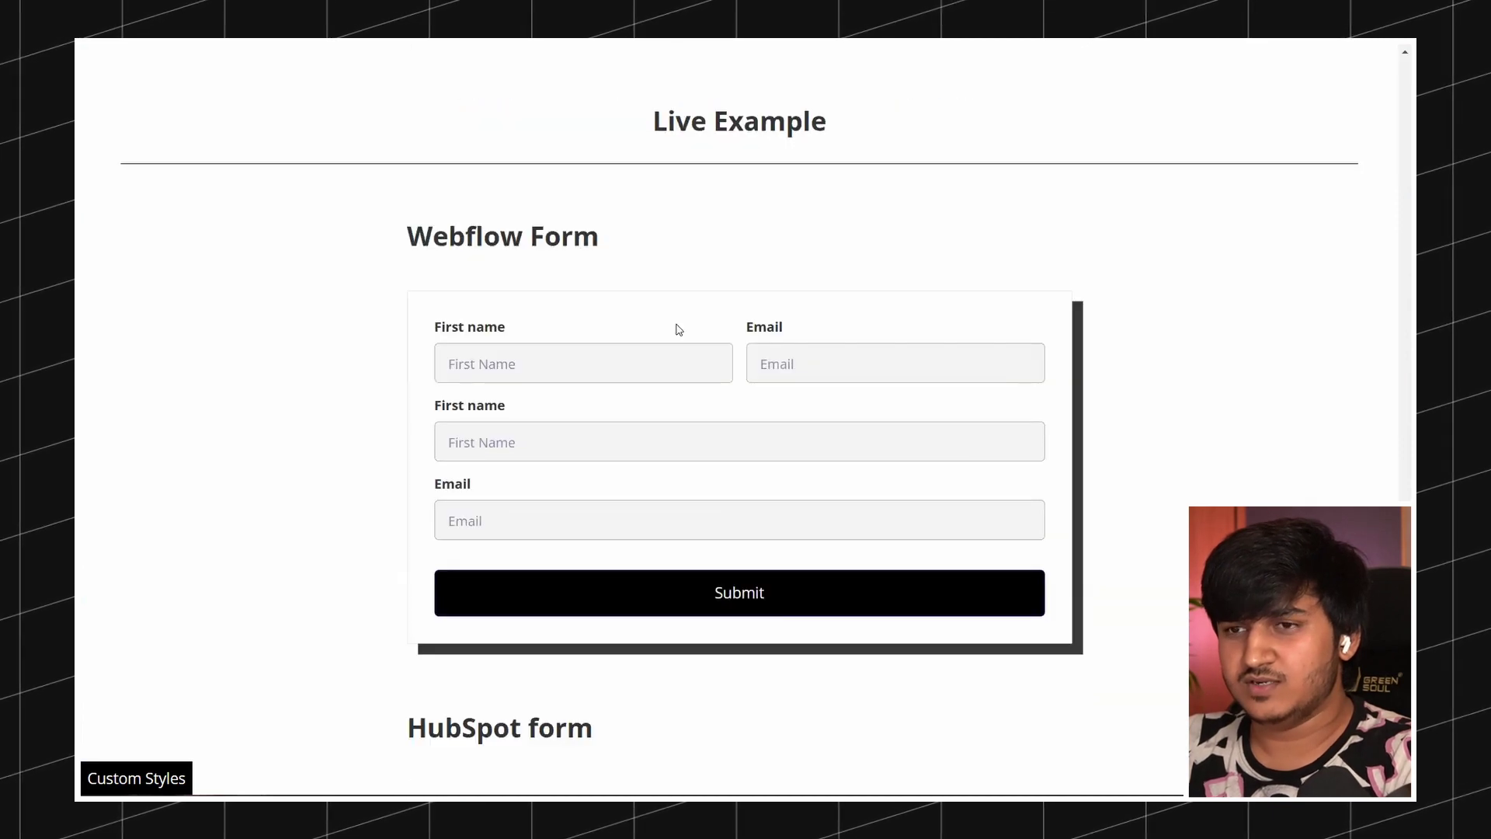
{"action": "scroll", "coordinate": [676, 329], "scroll_direction": "down", "scroll_amount": 8}
{"action": "left_click", "coordinate": [507, 265]}
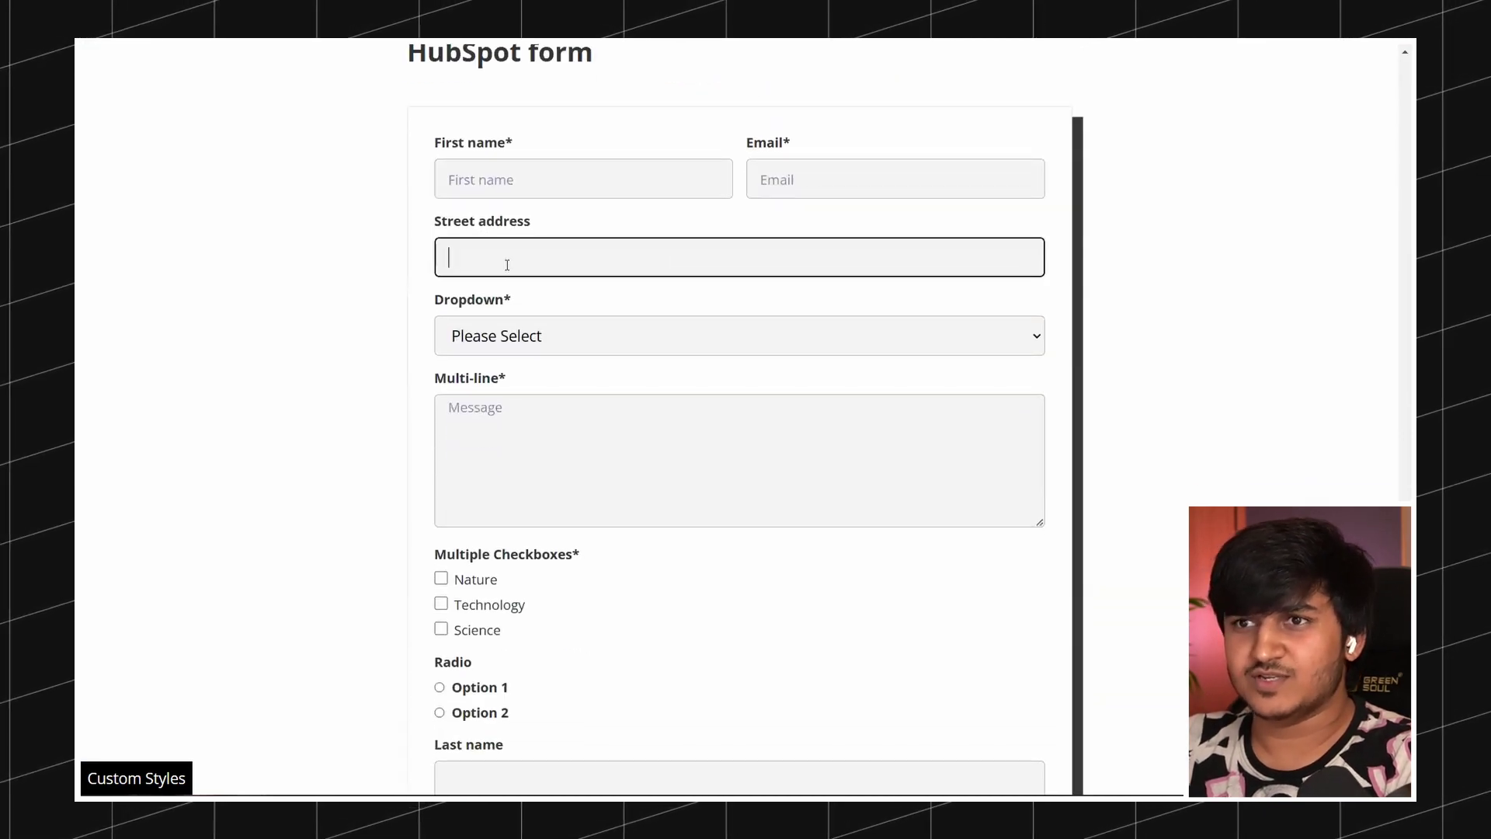
{"action": "left_click", "coordinate": [420, 260]}
{"action": "left_click", "coordinate": [523, 249]}
{"action": "left_click", "coordinate": [406, 246]}
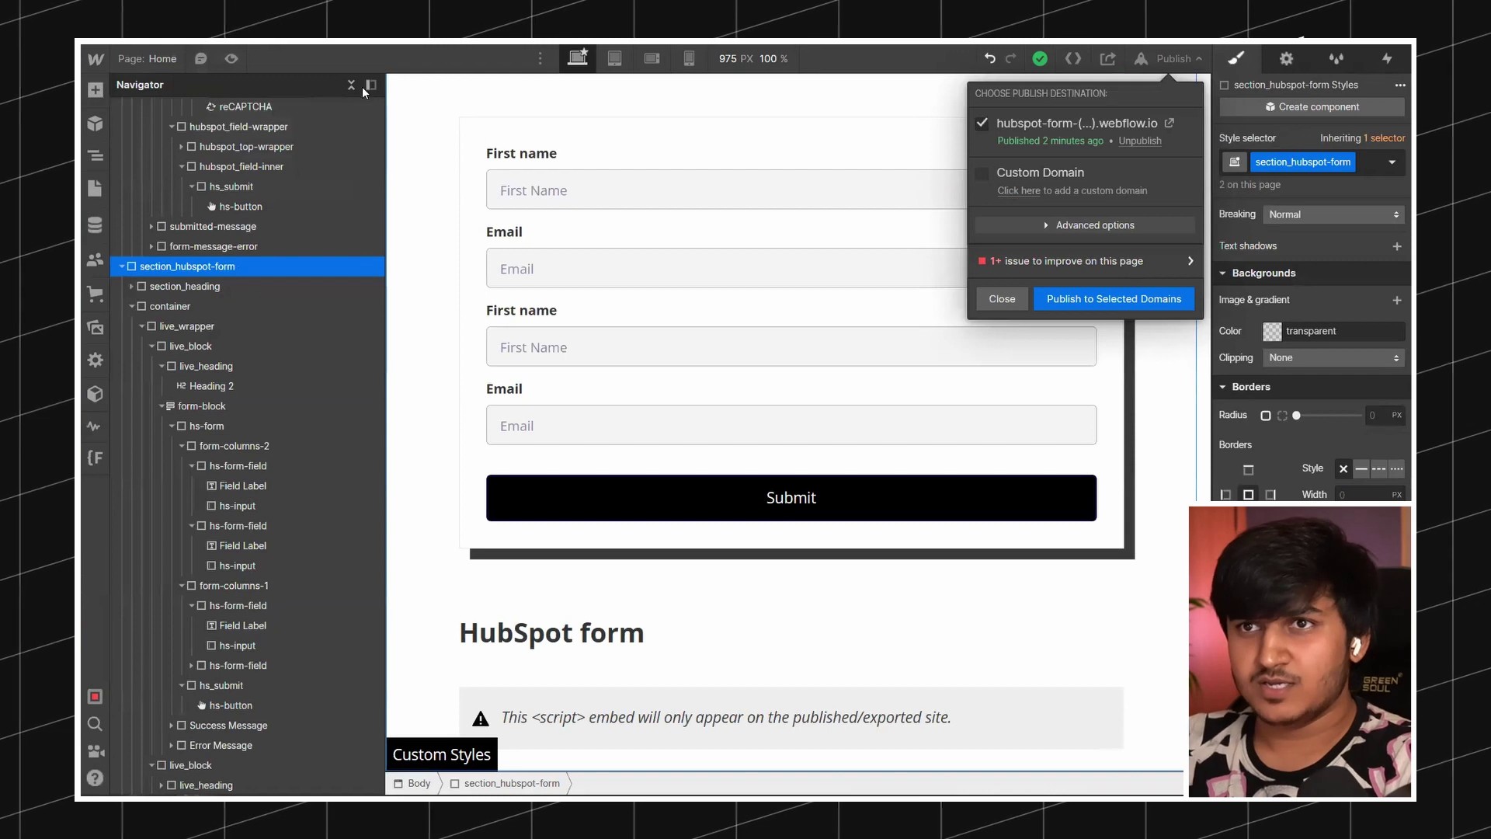
Open the global-styles CSS and review the .hs-form>p paragraph margin-top and margin-bottom rules
{"action": "left_click", "coordinate": [351, 83]}
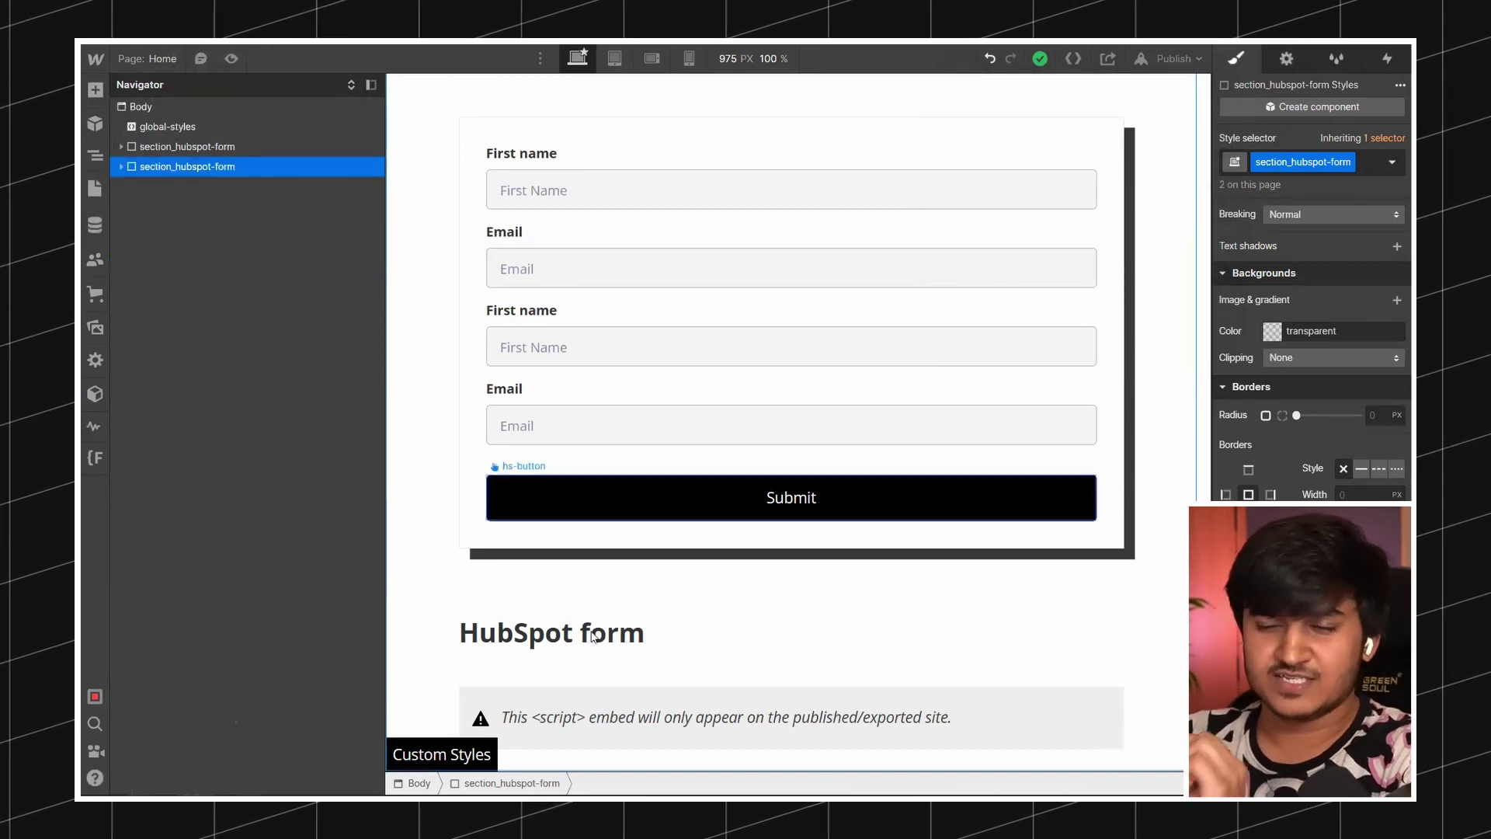
{"action": "left_click", "coordinate": [445, 762]}
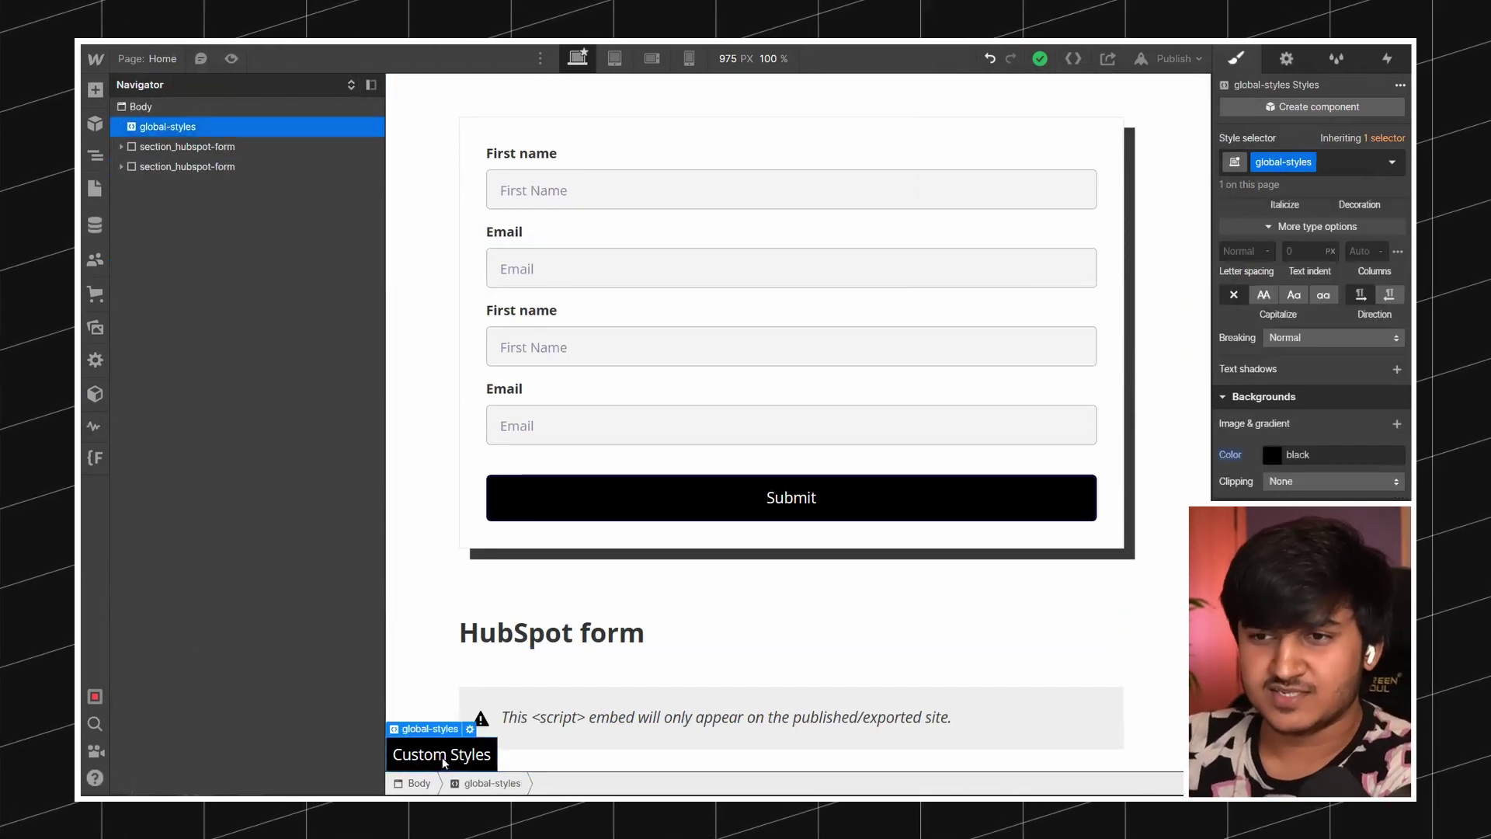
{"action": "double_click", "coordinate": [445, 762]}
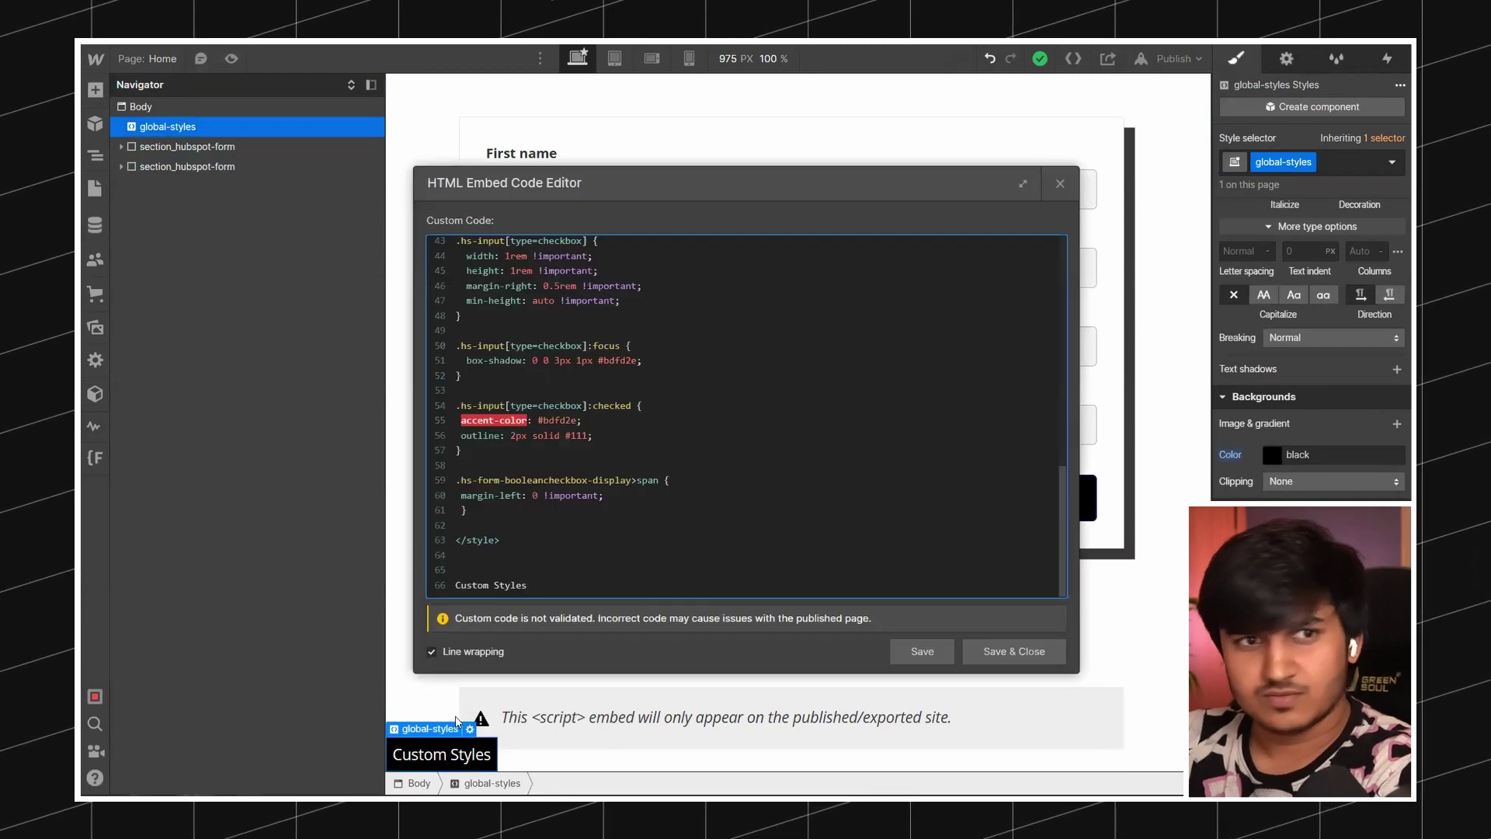
{"action": "scroll", "coordinate": [745, 537], "scroll_direction": "up", "scroll_amount": 14}
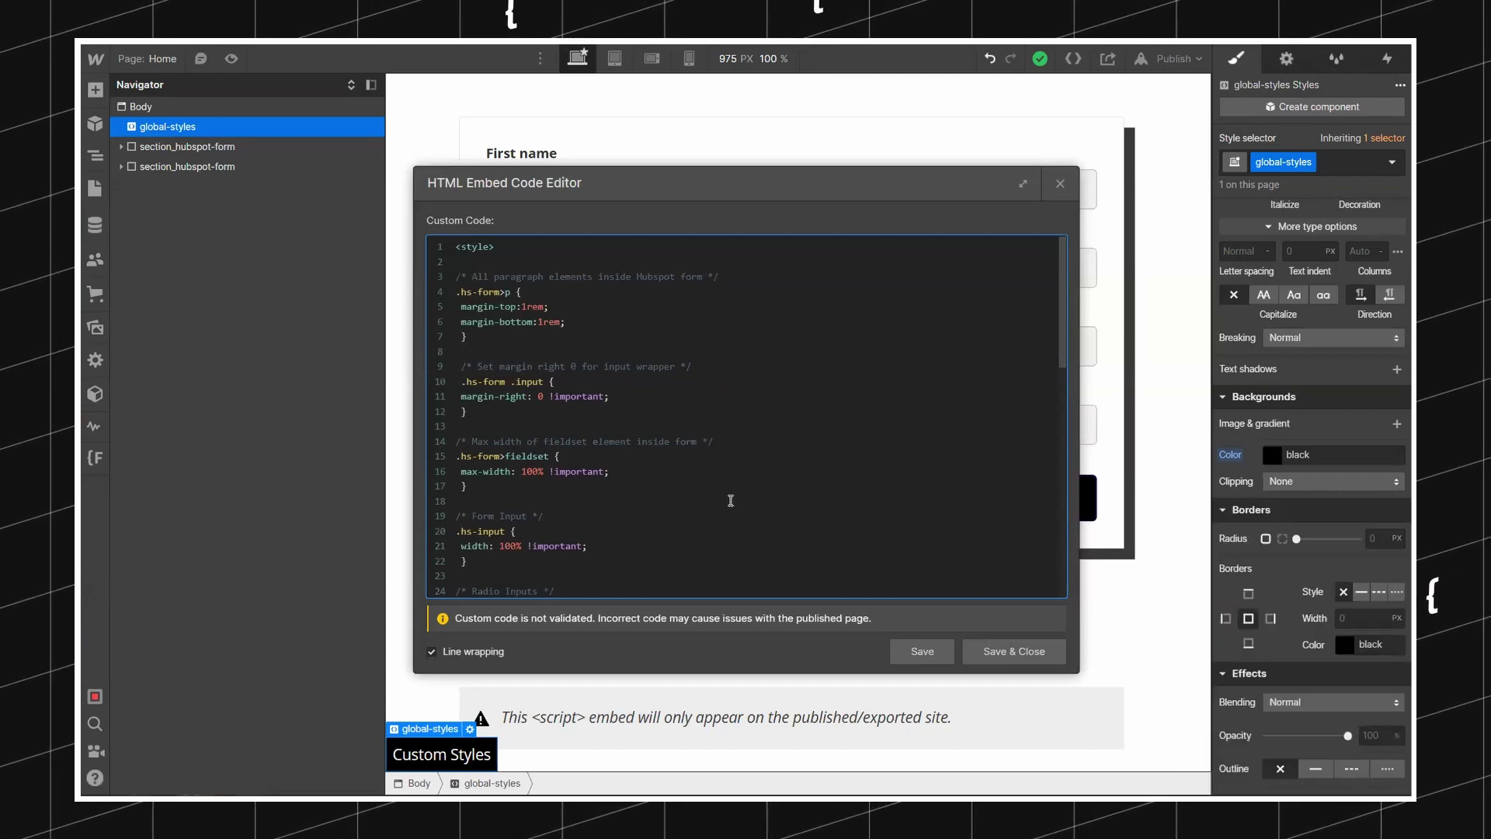
{"action": "key", "text": "ctrl+plus"}
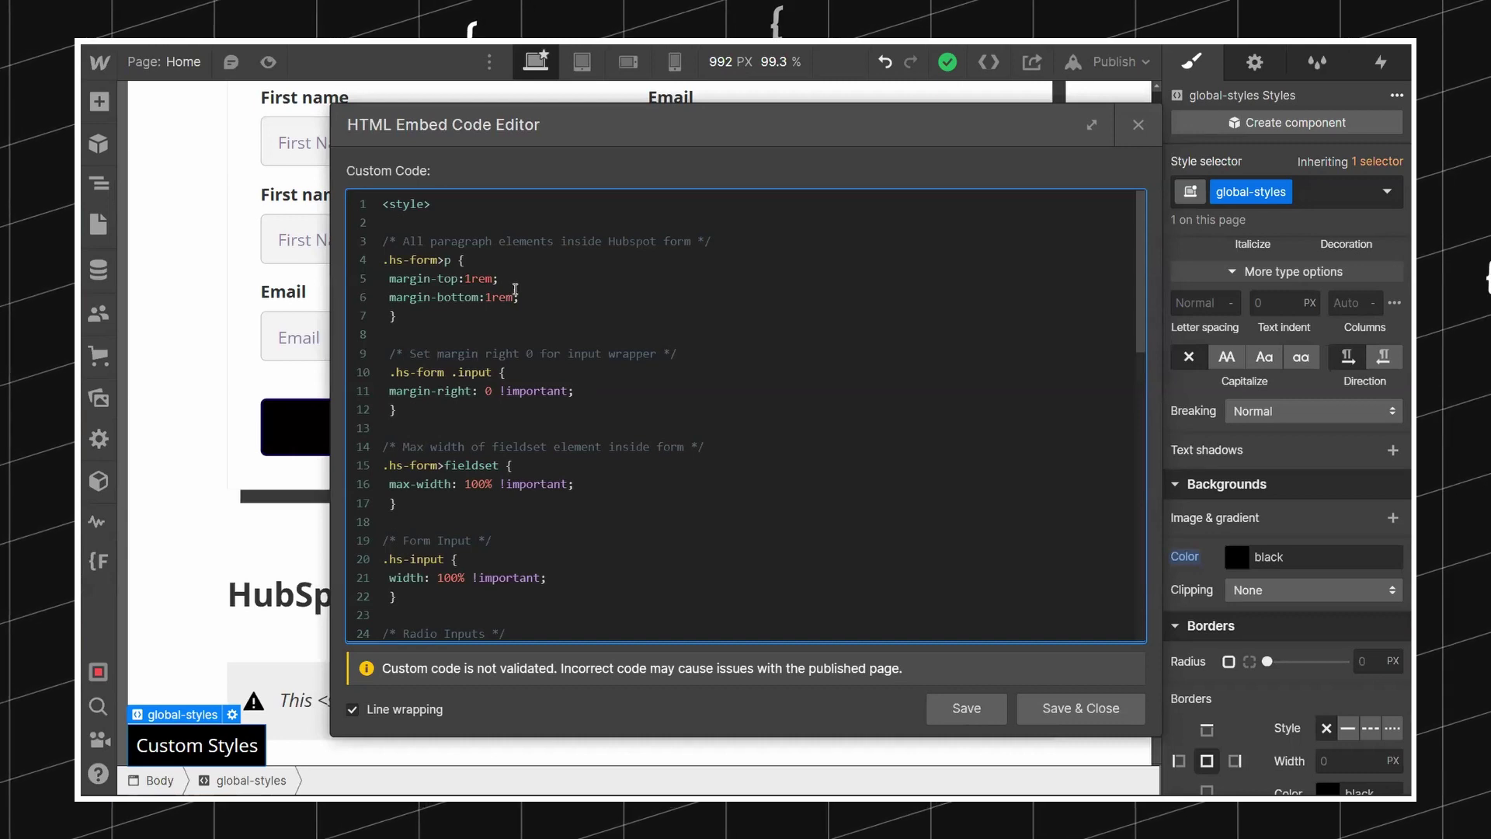
{"action": "left_click_drag", "start_coordinate": [396, 315], "coordinate": [382, 259]}
{"action": "left_click", "coordinate": [431, 298]}
{"action": "key", "text": "shift+Right"}
{"action": "key", "text": "shift+Right"}
{"action": "key", "text": "shift+Right"}
{"action": "key", "text": "shift+Right"}
{"action": "key", "text": "shift+Right"}
{"action": "key", "text": "shift+Right"}
{"action": "key", "text": "shift+Right"}
{"action": "key", "text": "shift+Right"}
{"action": "key", "text": "shift+Right"}
{"action": "key", "text": "shift+Right"}
{"action": "key", "text": "Left"}
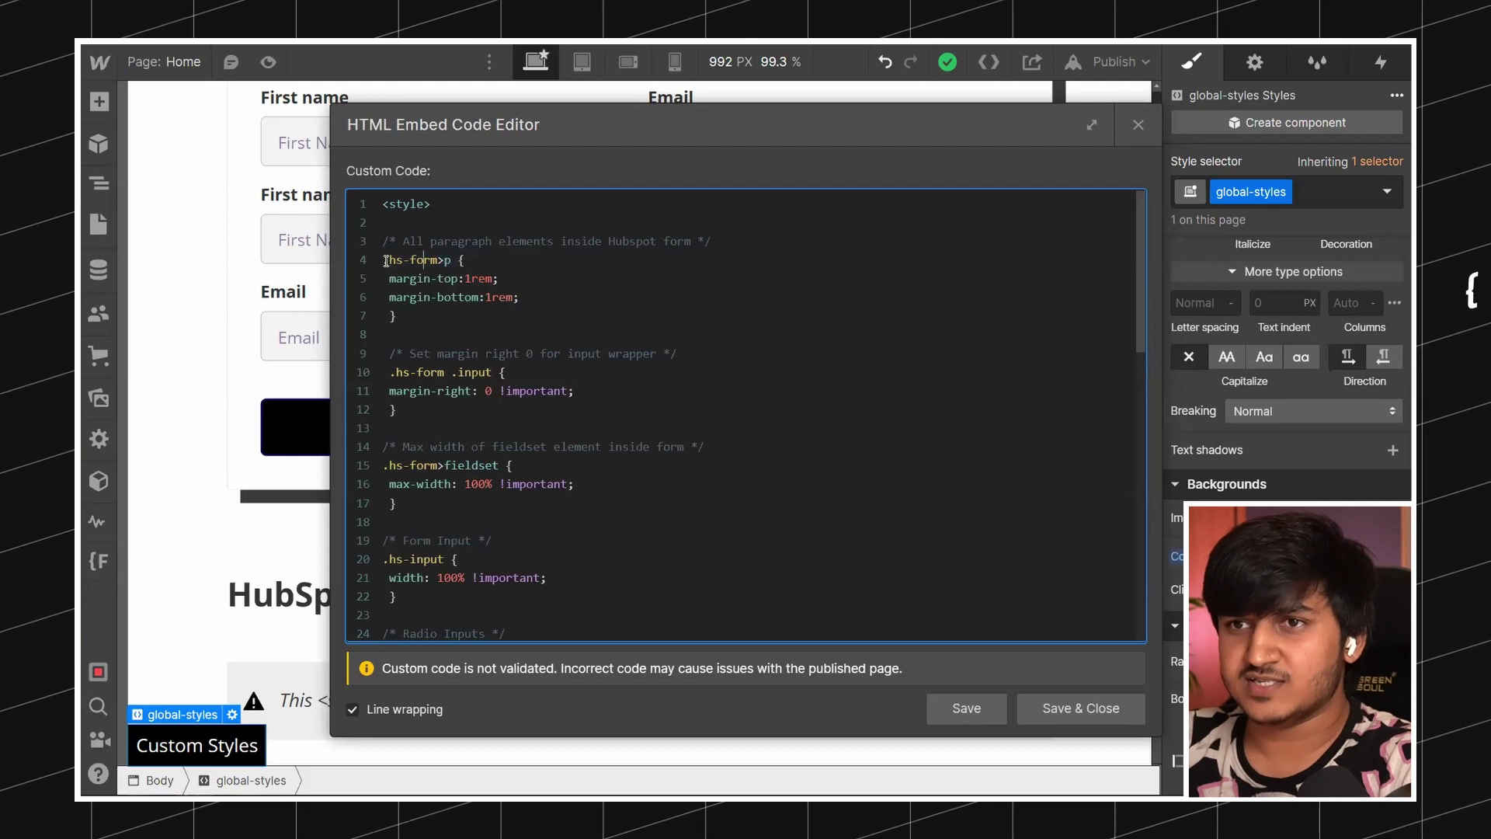
{"action": "left_click_drag", "start_coordinate": [389, 260], "coordinate": [434, 259]}
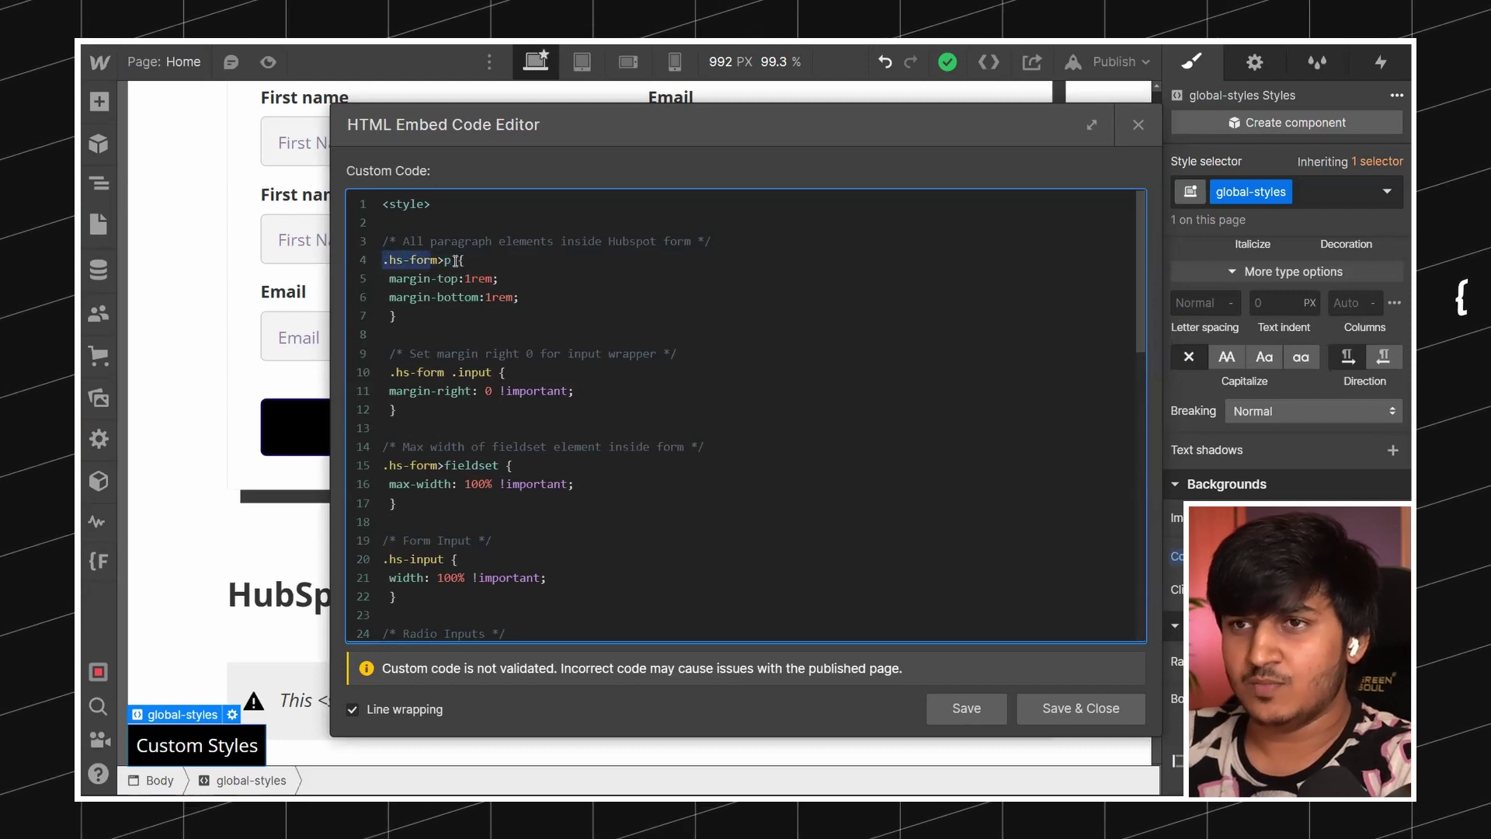
{"action": "left_click", "coordinate": [445, 260]}
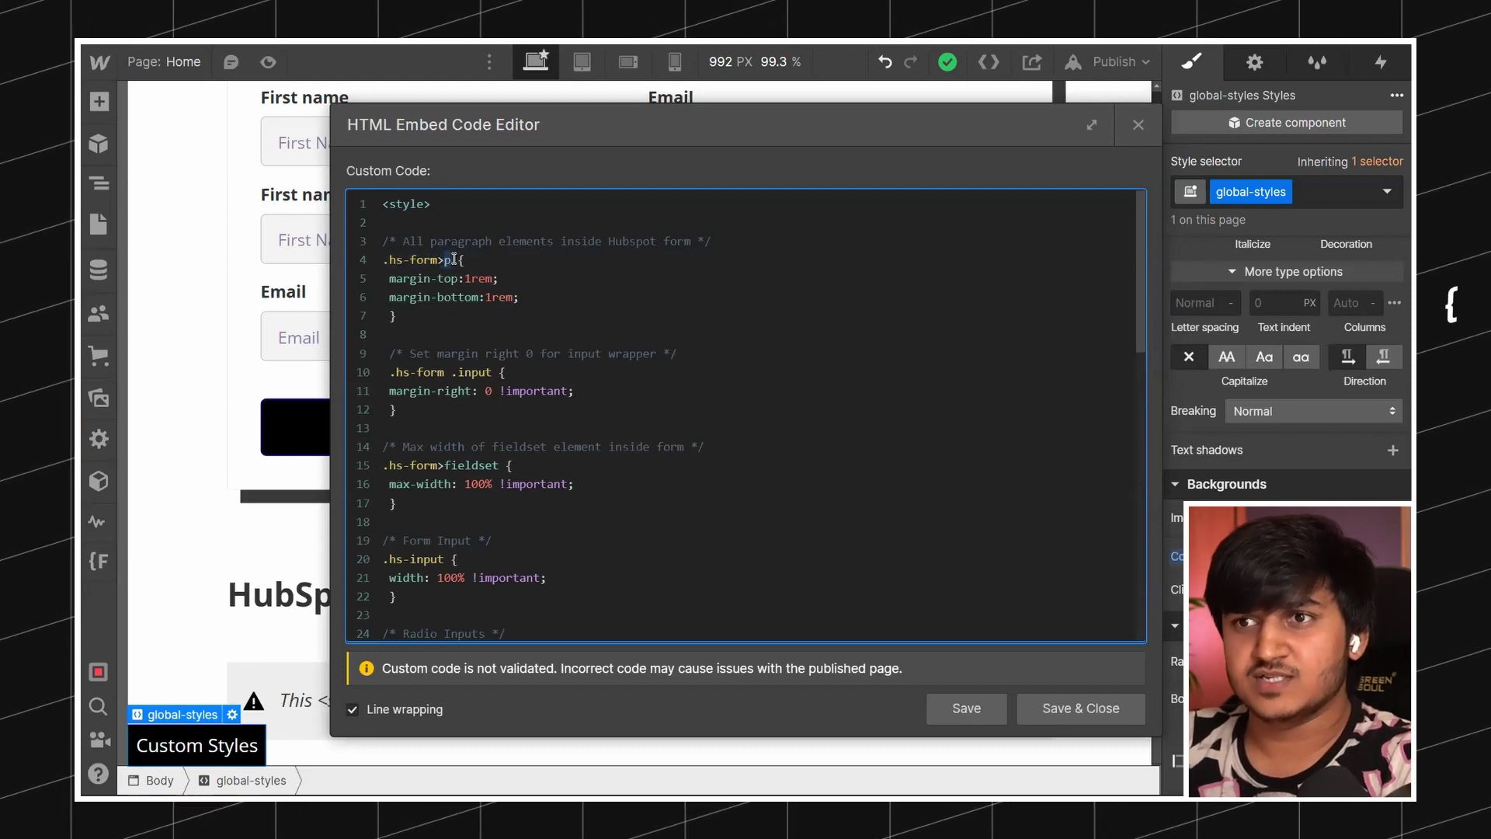
{"action": "key", "text": "shift+Left"}
{"action": "key", "text": "shift+Left"}
{"action": "key", "text": "shift+Left"}
{"action": "key", "text": "shift+Left"}
{"action": "key", "text": "shift+Left"}
{"action": "key", "text": "shift+Left"}
{"action": "key", "text": "shift+Left"}
{"action": "key", "text": "shift+Left"}
{"action": "key", "text": "shift+Left"}
{"action": "key", "text": "shift+Left"}
{"action": "key", "text": "Right"}
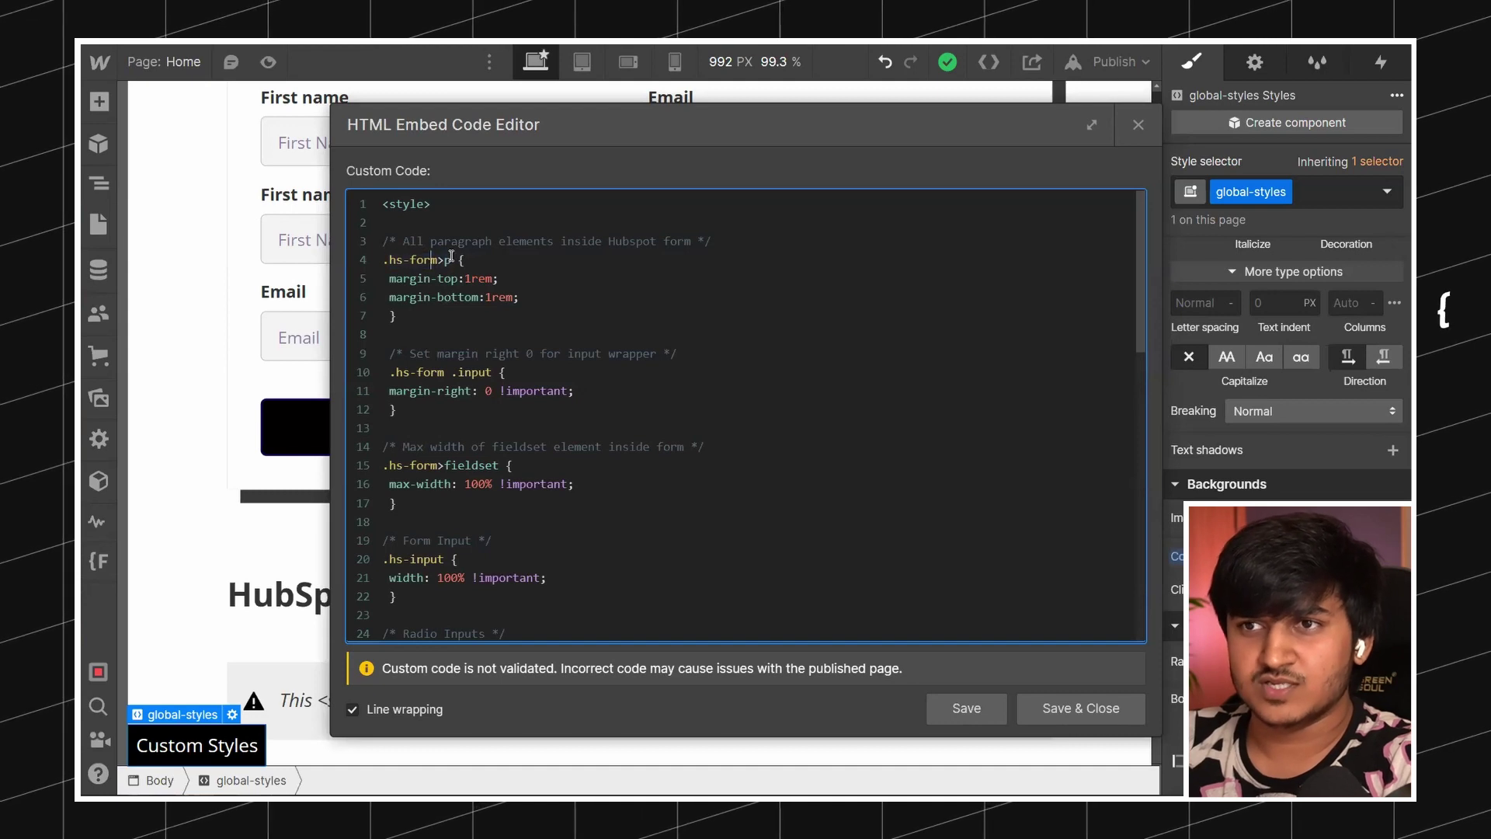
{"action": "left_click_drag", "start_coordinate": [396, 264], "coordinate": [443, 330]}
{"action": "left_click", "coordinate": [453, 326]}
{"action": "left_click_drag", "start_coordinate": [519, 297], "coordinate": [383, 282]}
{"action": "left_click", "coordinate": [483, 349]}
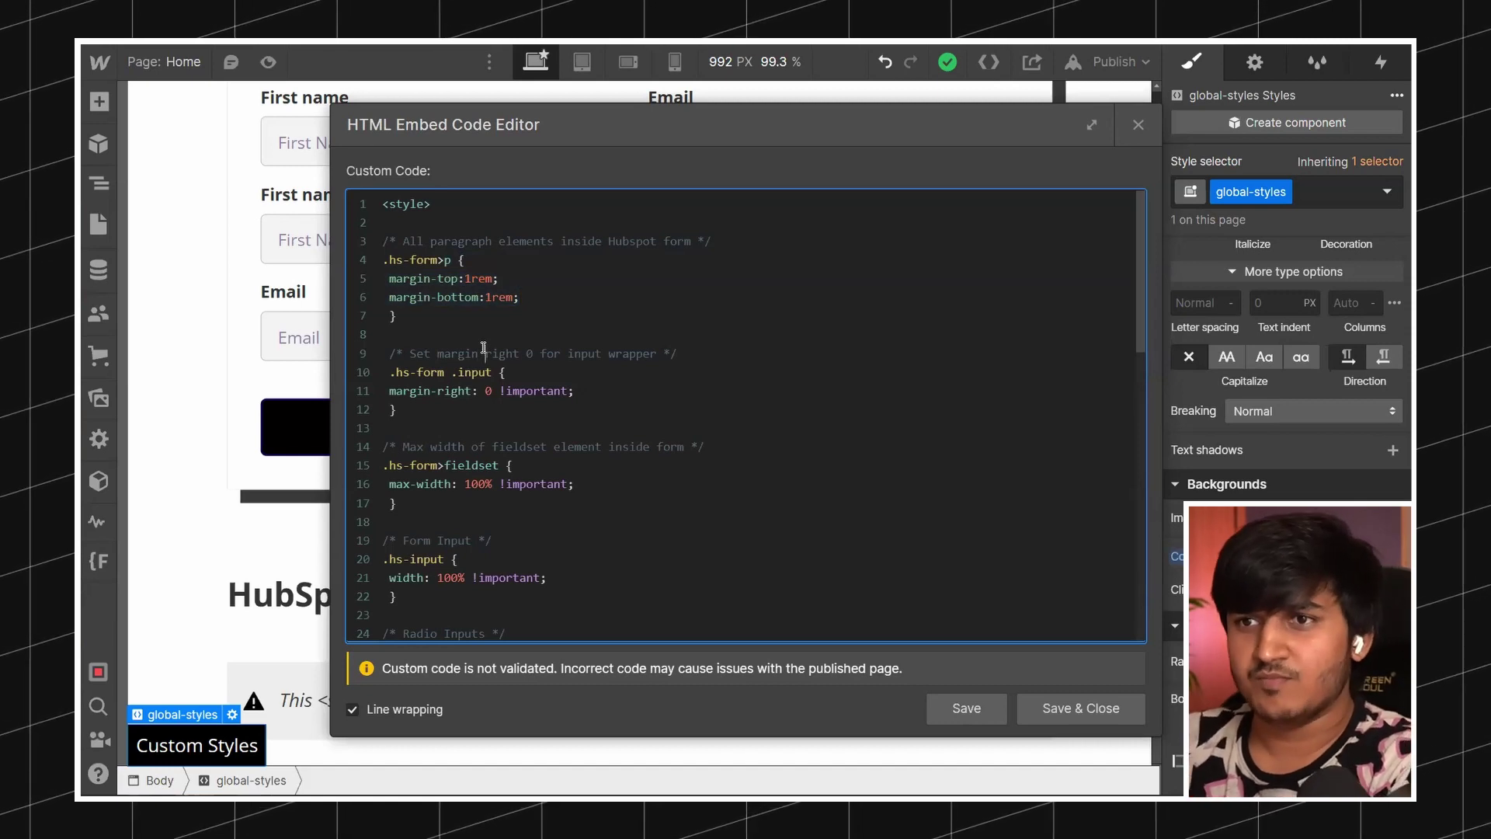
Review the Form Input rule and its width declaration in the CSS
{"action": "scroll", "coordinate": [483, 347], "scroll_direction": "down", "scroll_amount": 5}
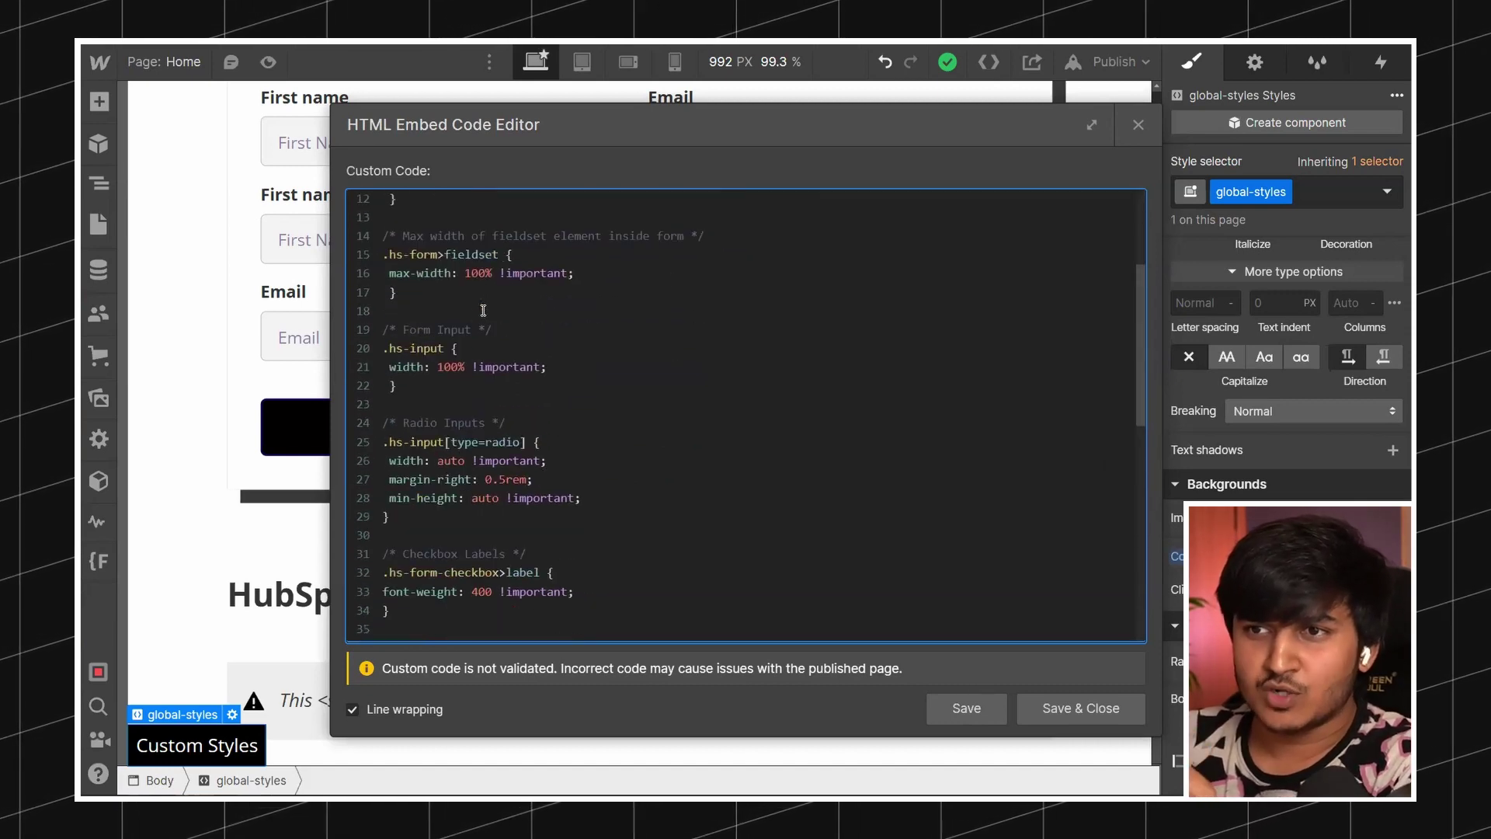
{"action": "scroll", "coordinate": [483, 311], "scroll_direction": "down", "scroll_amount": 3}
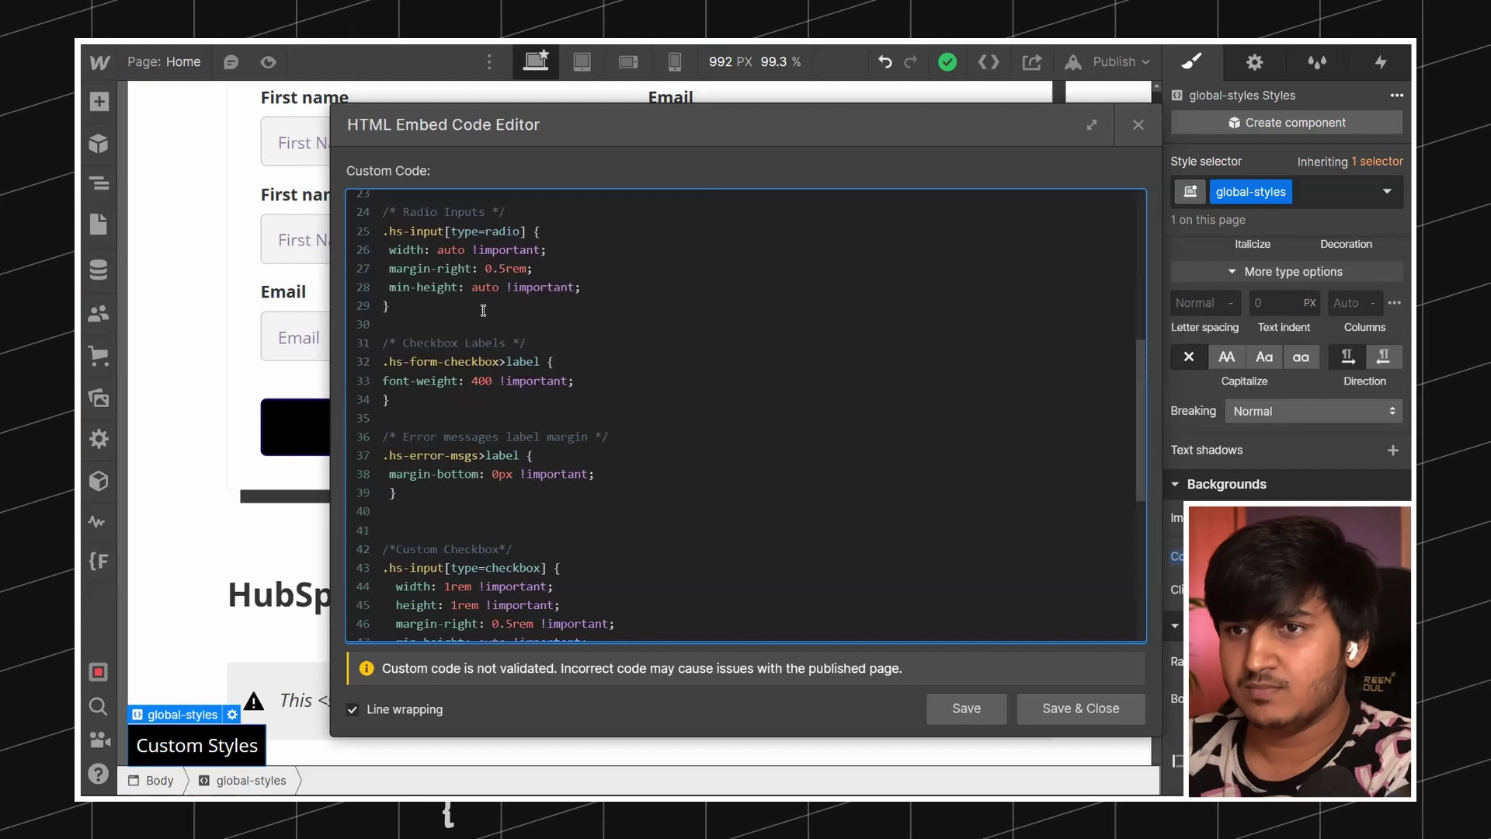
{"action": "scroll", "coordinate": [483, 311], "scroll_direction": "up", "scroll_amount": 5}
{"action": "scroll", "coordinate": [505, 317], "scroll_direction": "up", "scroll_amount": 2}
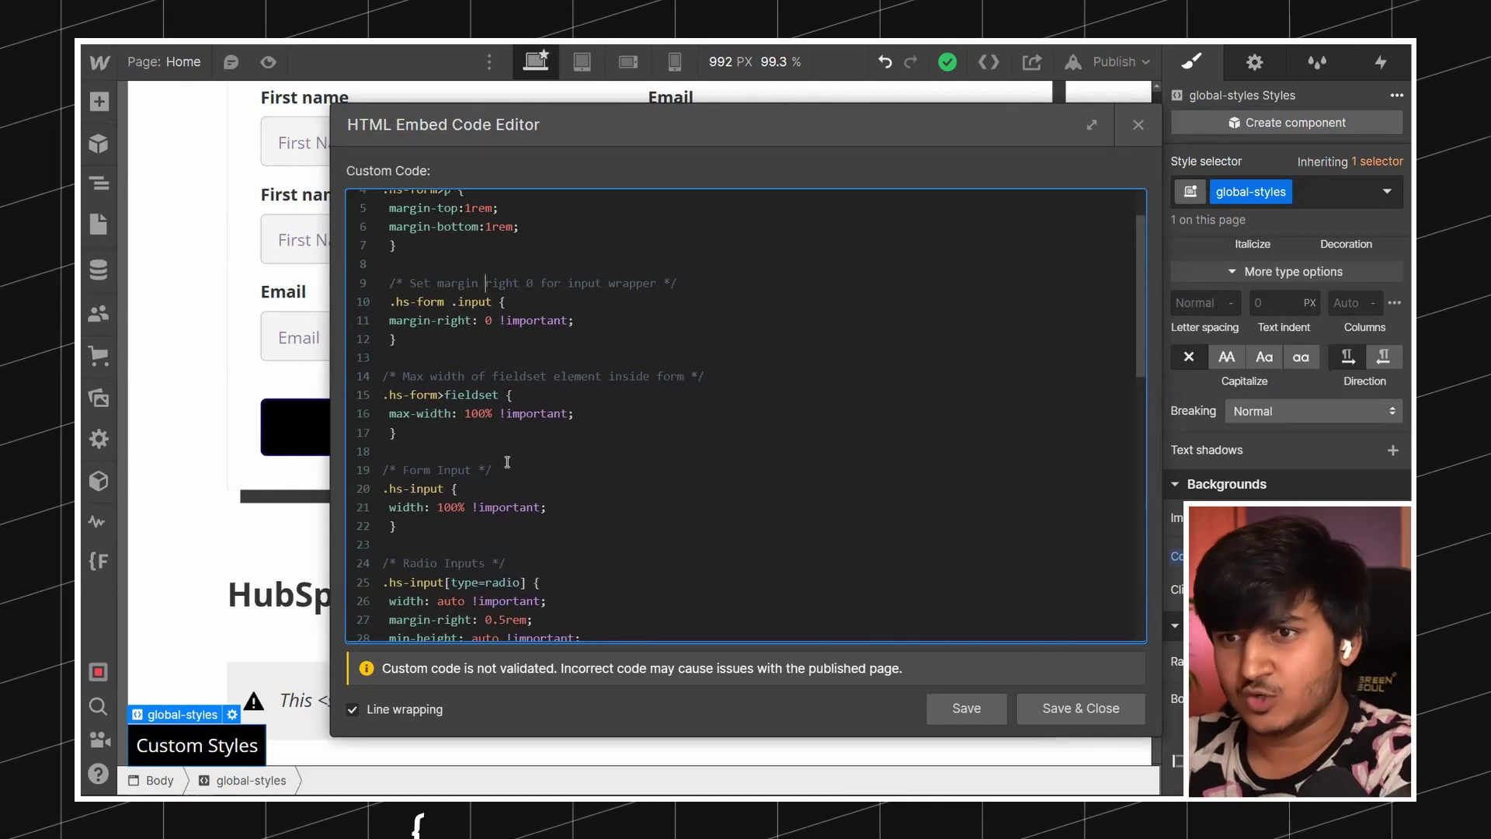
{"action": "left_click_drag", "start_coordinate": [397, 525], "coordinate": [425, 538]}
{"action": "left_click", "coordinate": [388, 513]}
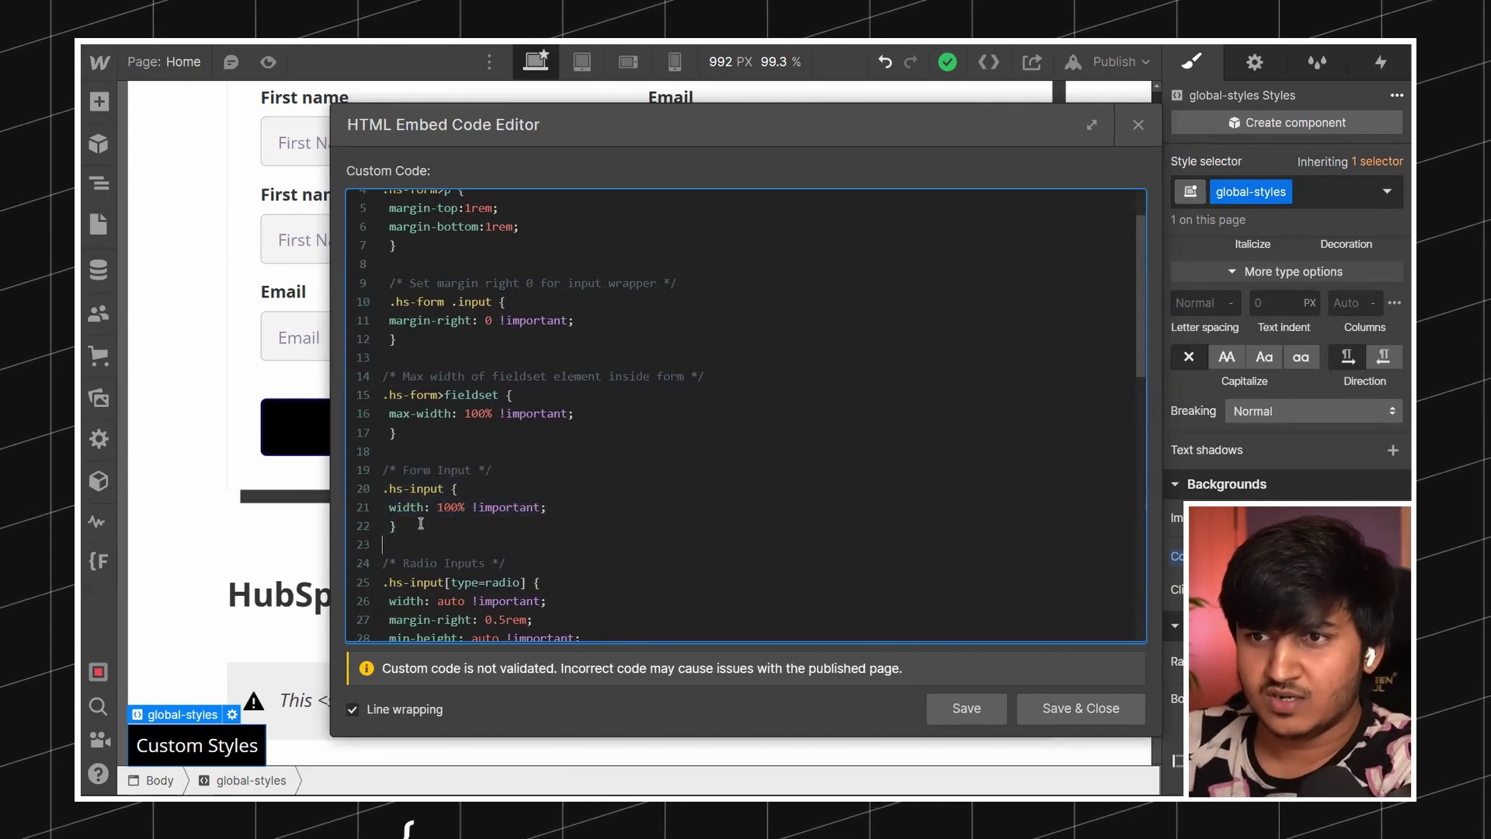
{"action": "key", "text": "shift+End"}
{"action": "left_click", "coordinate": [468, 510]}
{"action": "left_click", "coordinate": [526, 534]}
{"action": "key", "text": "shift+Up"}
{"action": "key", "text": "shift+Up"}
{"action": "key", "text": "shift+Up"}
{"action": "key", "text": "shift+Home"}
{"action": "left_click", "coordinate": [529, 542]}
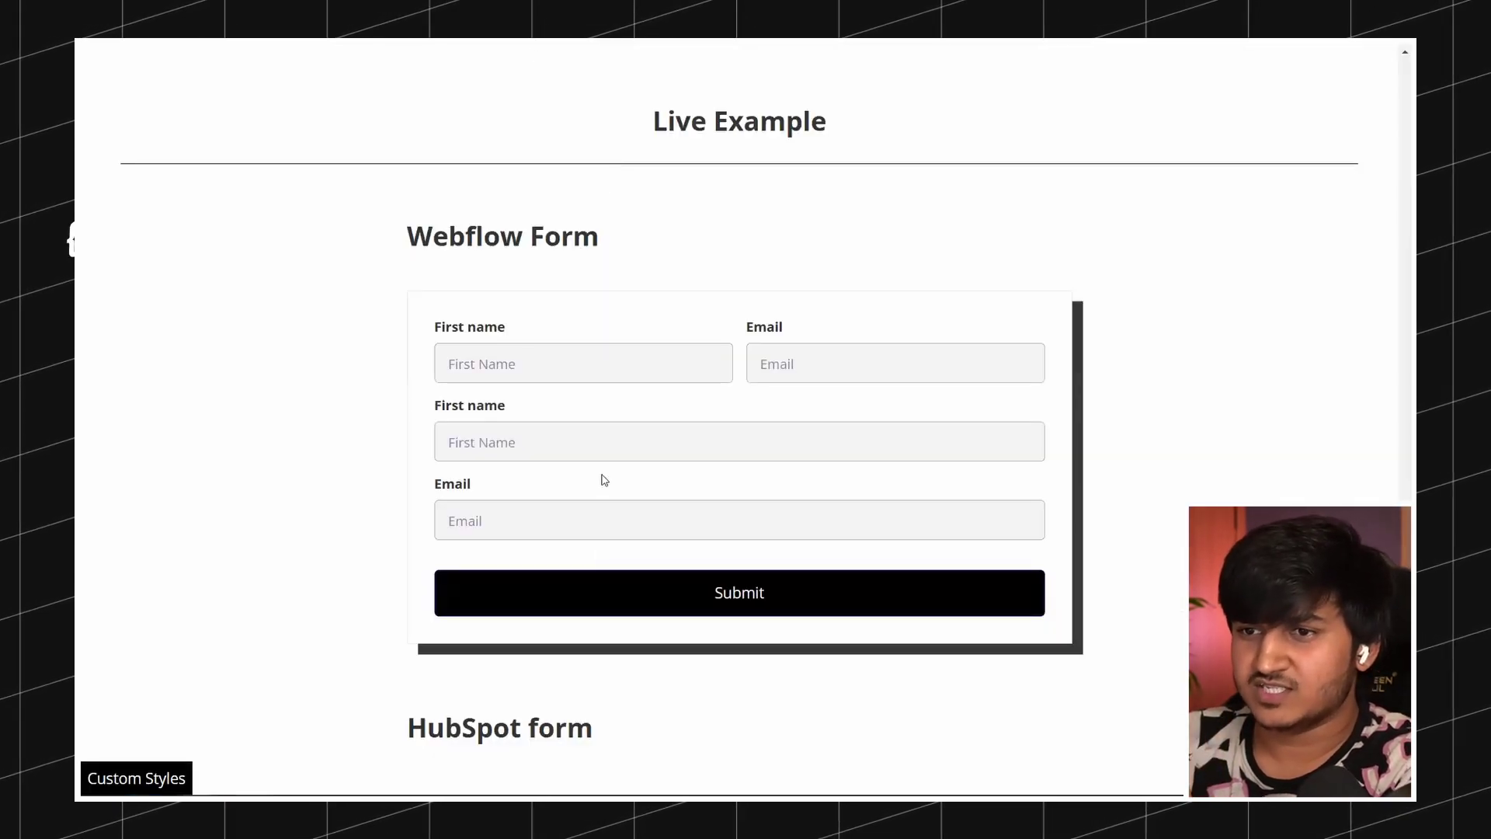
{"action": "scroll", "coordinate": [602, 512], "scroll_direction": "up", "scroll_amount": 4}
{"action": "scroll", "coordinate": [599, 556], "scroll_direction": "down", "scroll_amount": 3}
{"action": "scroll", "coordinate": [595, 466], "scroll_direction": "up", "scroll_amount": 8}
{"action": "scroll", "coordinate": [595, 466], "scroll_direction": "down", "scroll_amount": 10}
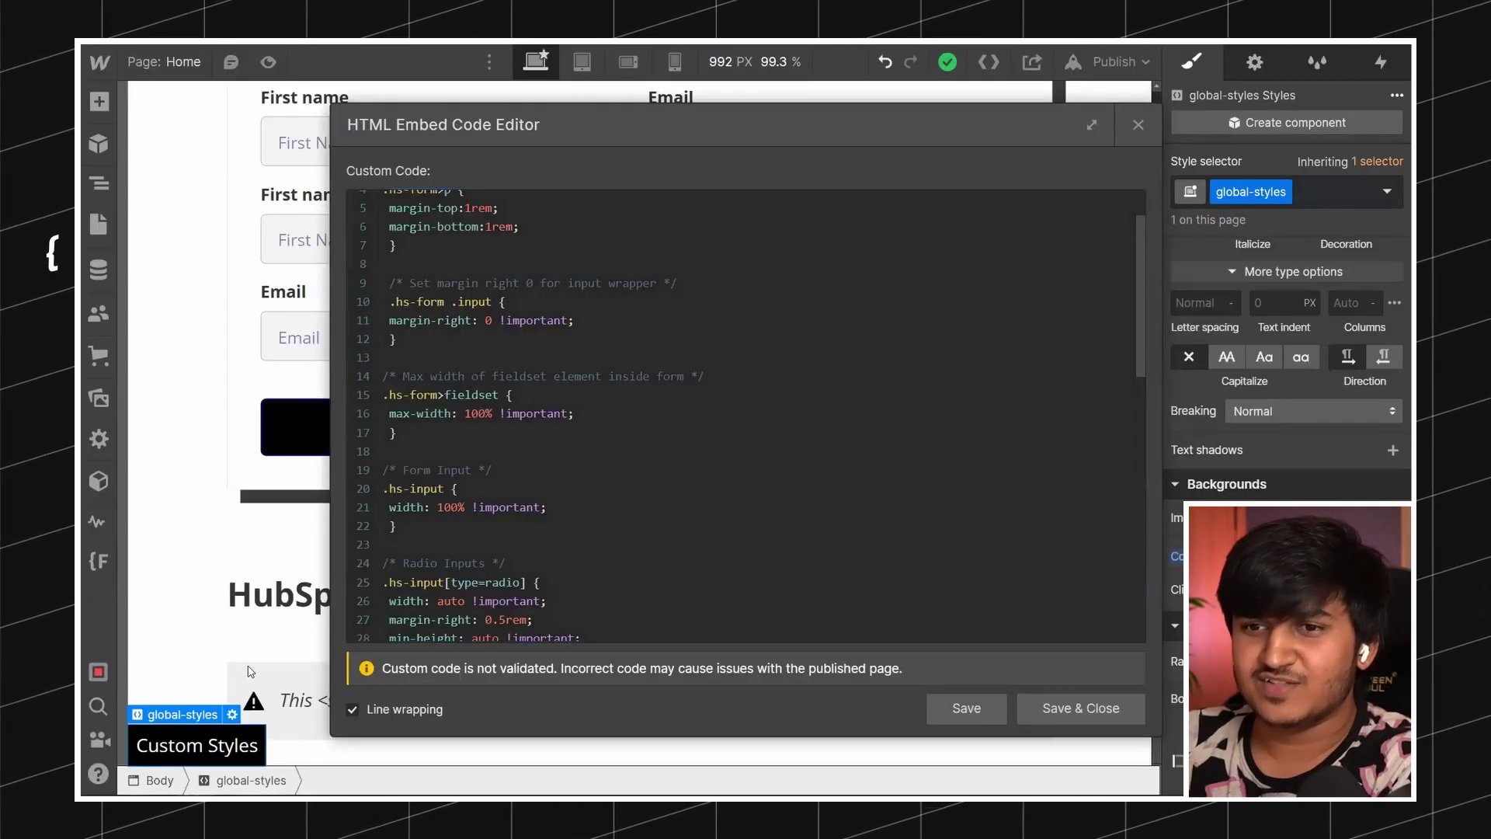
Inspect the HubSpot form embed script and glance at the publishing options
{"action": "left_click", "coordinate": [250, 671]}
{"action": "left_click", "coordinate": [311, 666]}
{"action": "double_click", "coordinate": [373, 656]}
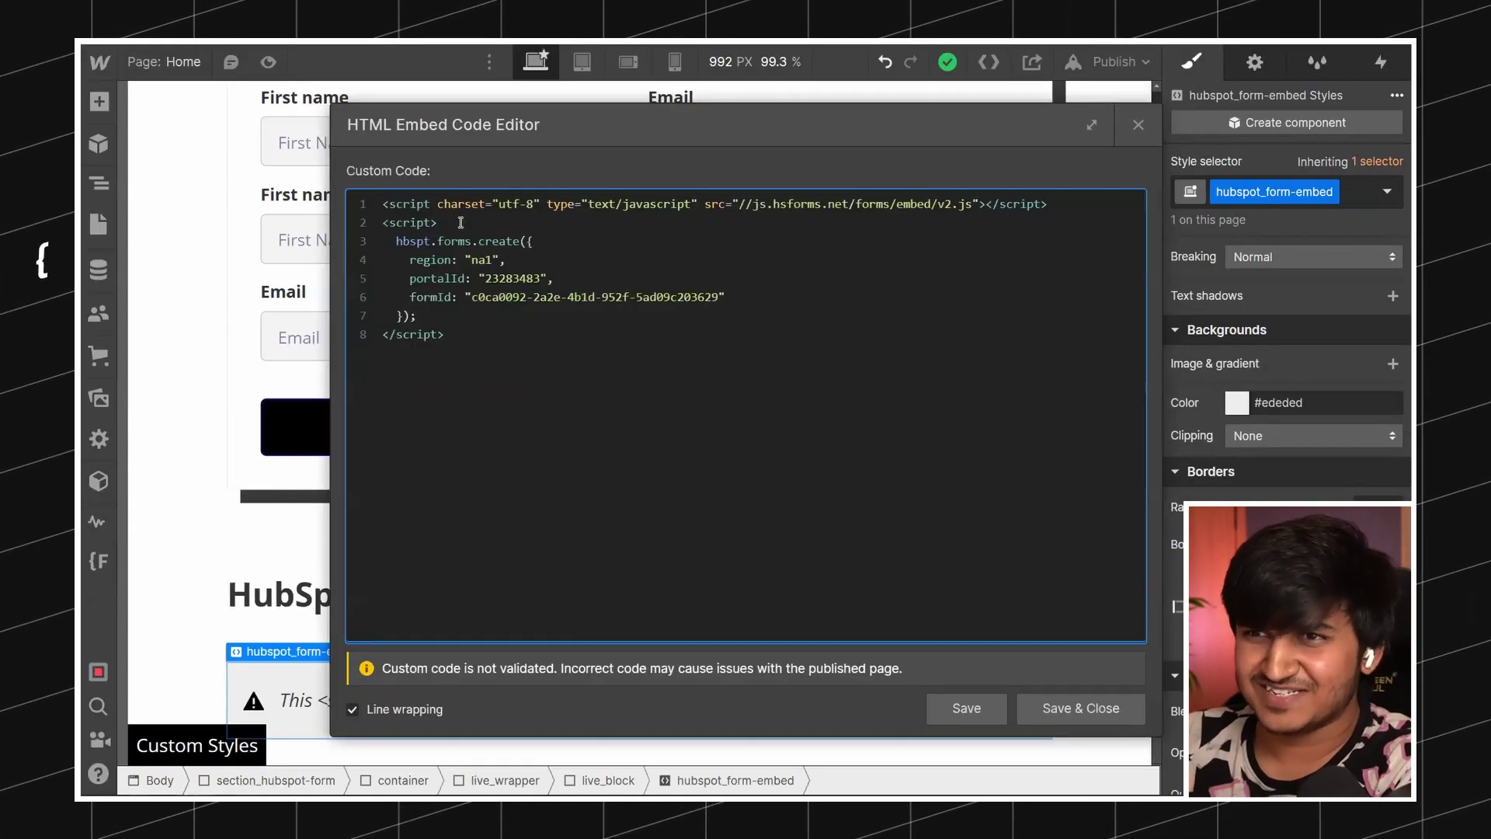
{"action": "left_click", "coordinate": [1110, 722]}
{"action": "left_click", "coordinate": [1095, 63]}
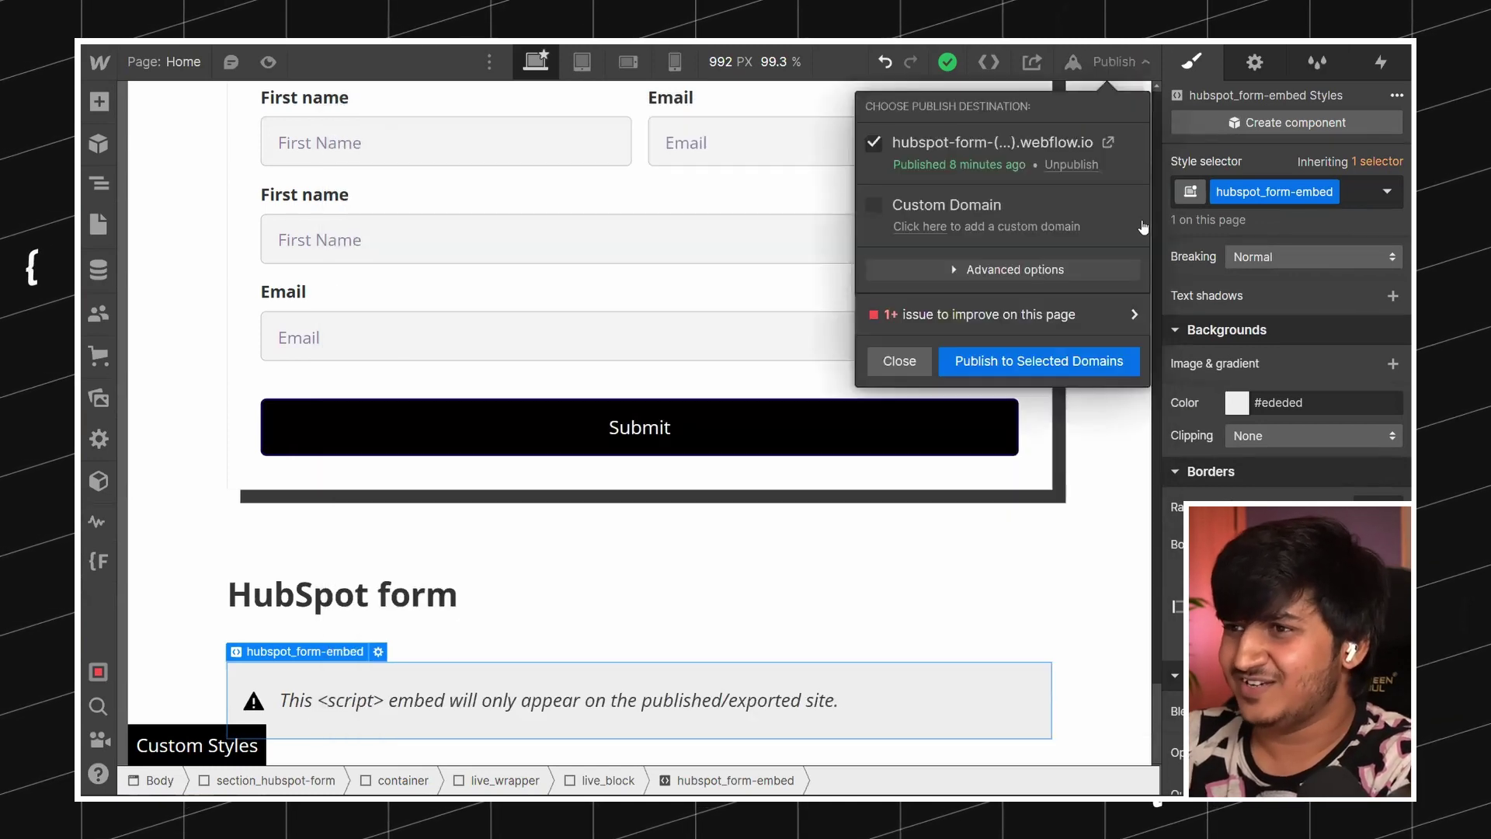
{"action": "left_click", "coordinate": [356, 676]}
{"action": "double_click", "coordinate": [373, 657]}
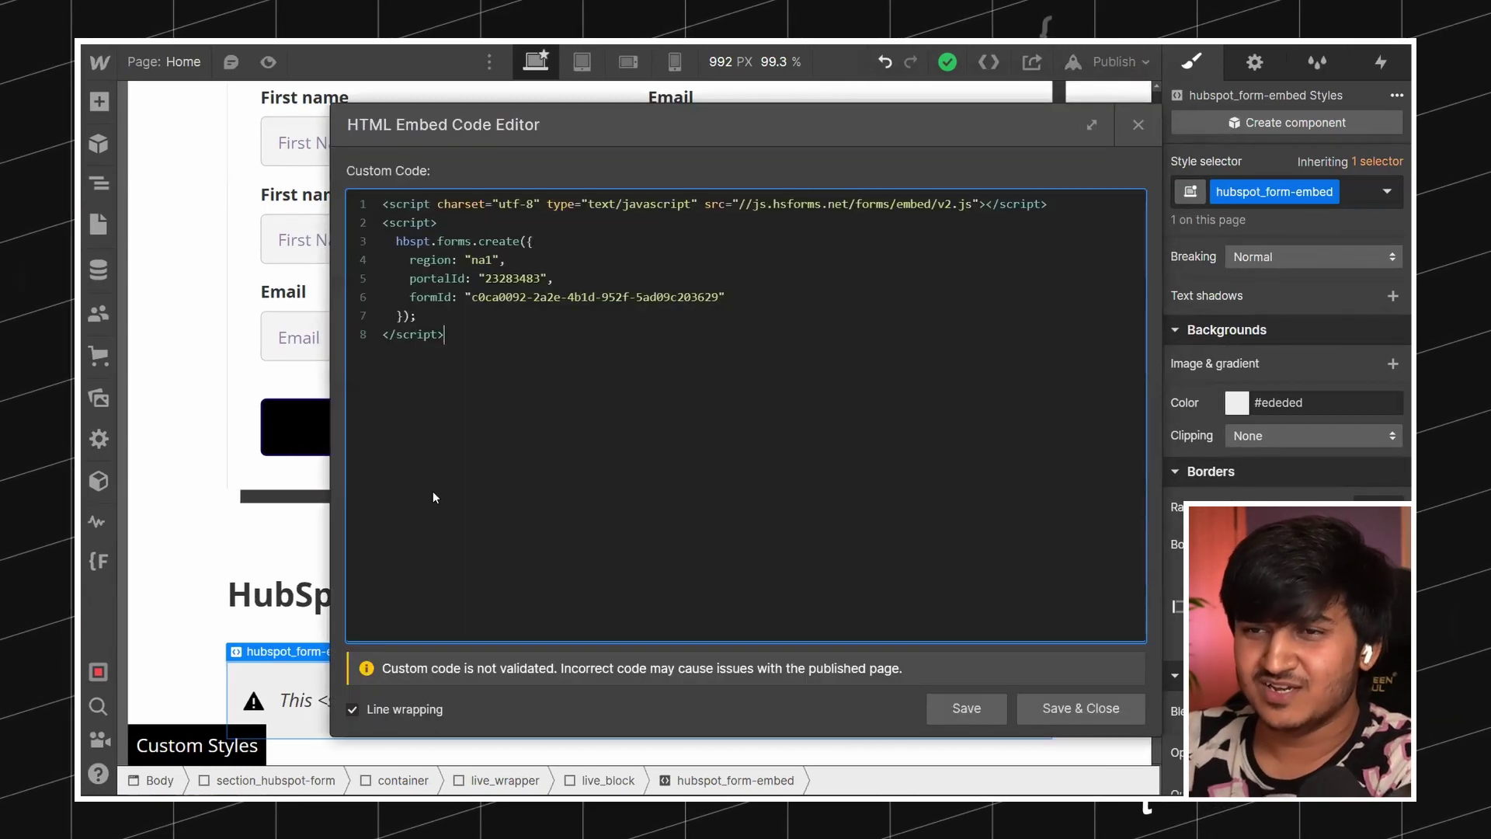
Reopen the global-styles CSS and locate the checkbox input selector
{"action": "left_click", "coordinate": [153, 680]}
{"action": "double_click", "coordinate": [179, 741]}
{"action": "scroll", "coordinate": [538, 468], "scroll_direction": "up", "scroll_amount": 10}
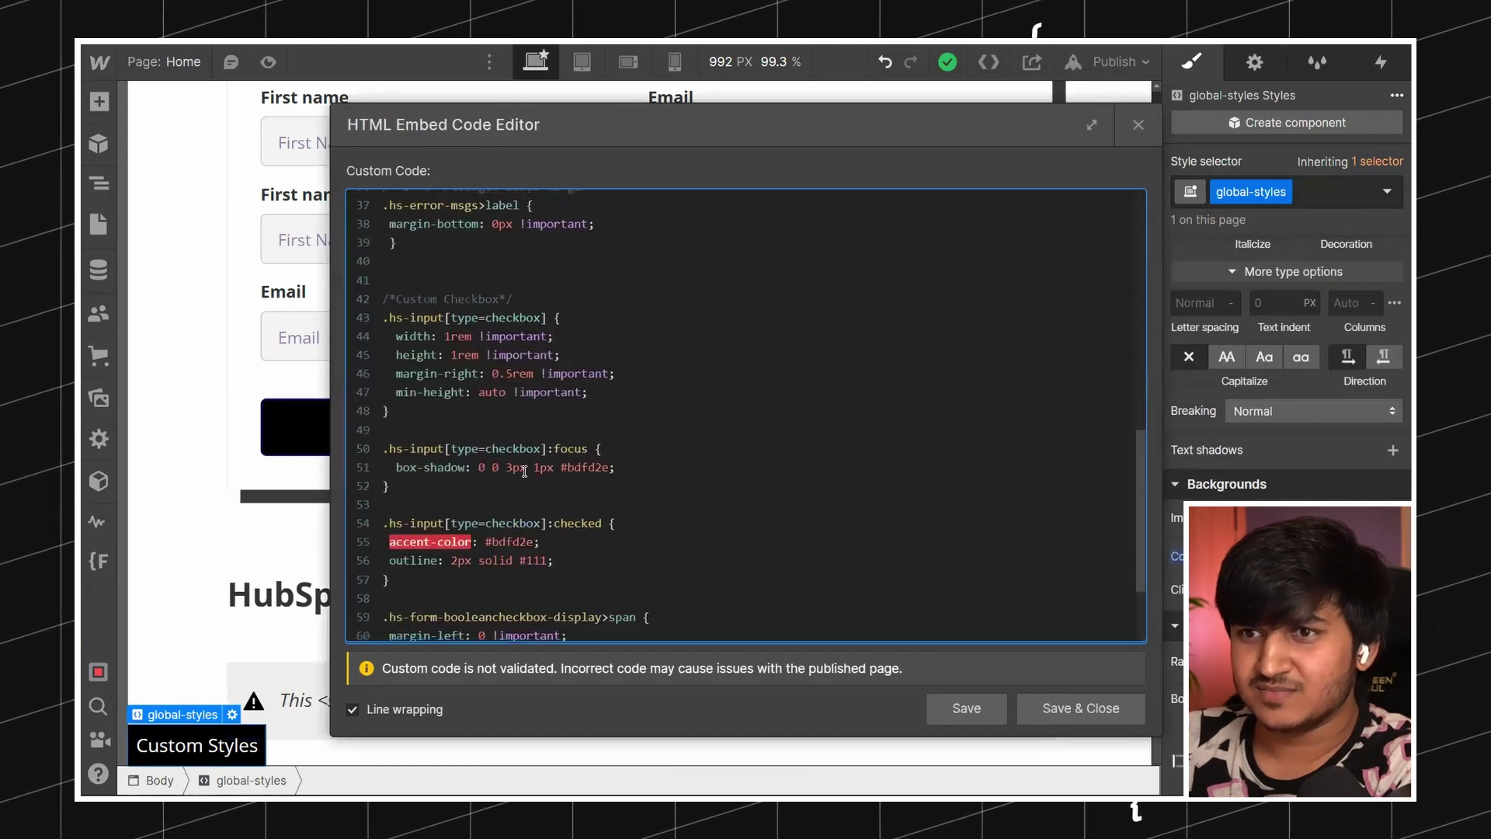
{"action": "left_click_drag", "start_coordinate": [403, 450], "coordinate": [463, 456]}
{"action": "scroll", "coordinate": [509, 503], "scroll_direction": "up", "scroll_amount": 2}
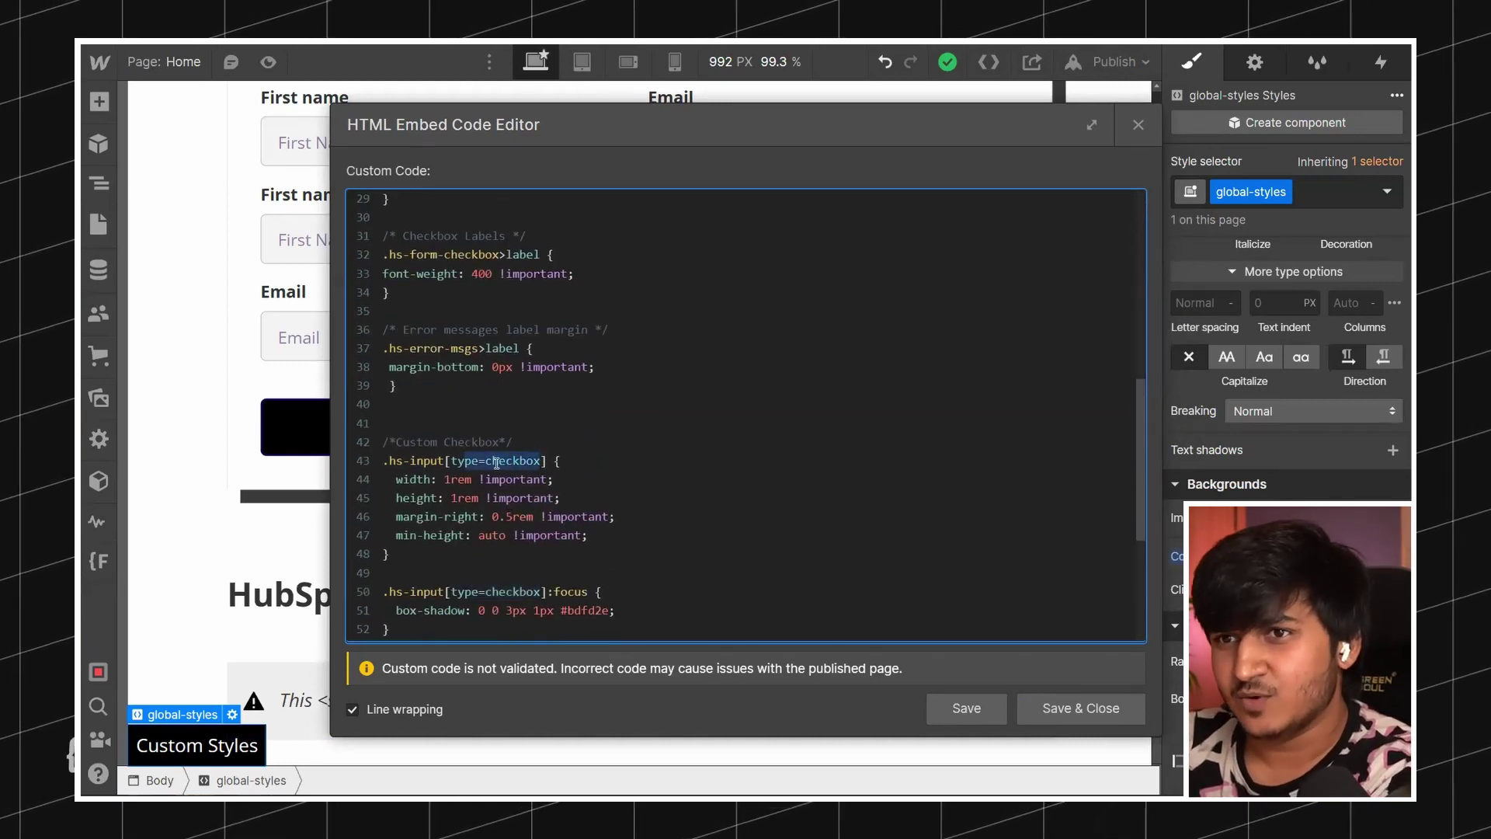
{"action": "scroll", "coordinate": [497, 464], "scroll_direction": "up", "scroll_amount": 3}
{"action": "scroll", "coordinate": [497, 464], "scroll_direction": "down", "scroll_amount": 4}
{"action": "left_click_drag", "start_coordinate": [598, 488], "coordinate": [342, 361]}
{"action": "left_click", "coordinate": [535, 482]}
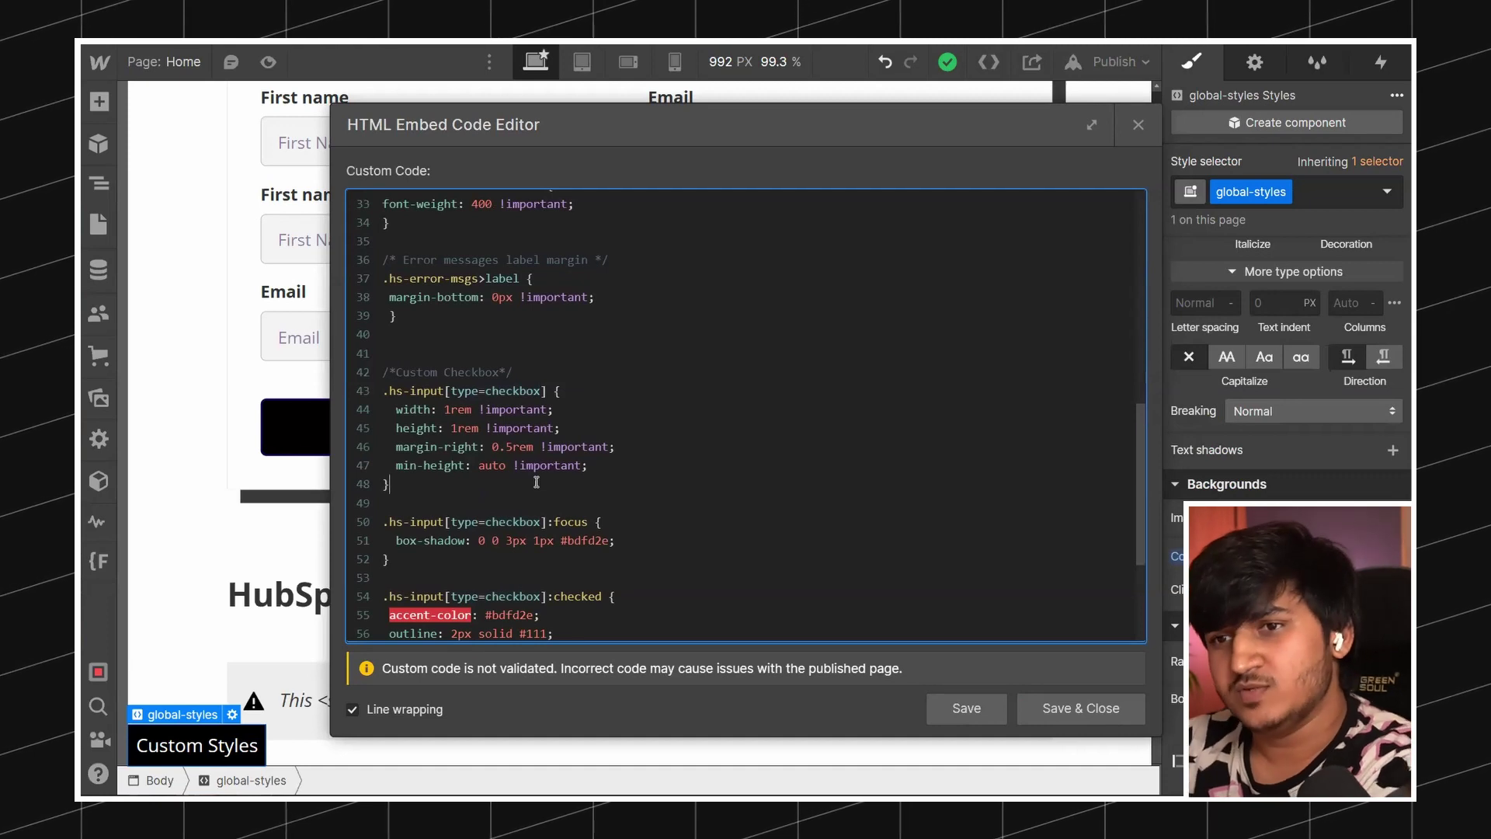
Scroll through the remaining checkbox CSS rules, then save the global styles
{"action": "scroll", "coordinate": [536, 482], "scroll_direction": "up", "scroll_amount": 3}
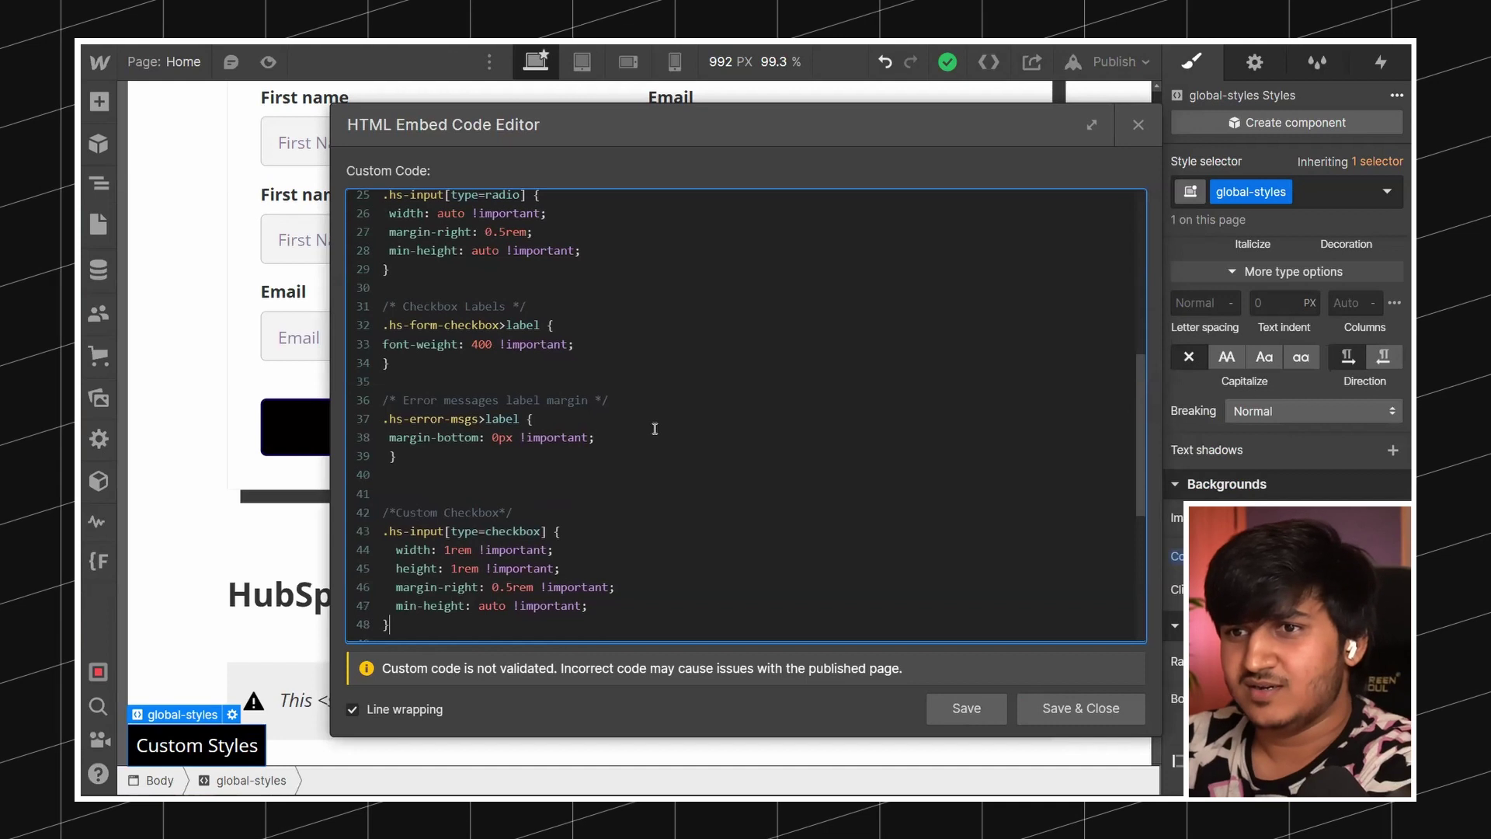
{"action": "scroll", "coordinate": [668, 415], "scroll_direction": "down", "scroll_amount": 4}
{"action": "scroll", "coordinate": [681, 409], "scroll_direction": "down", "scroll_amount": 3}
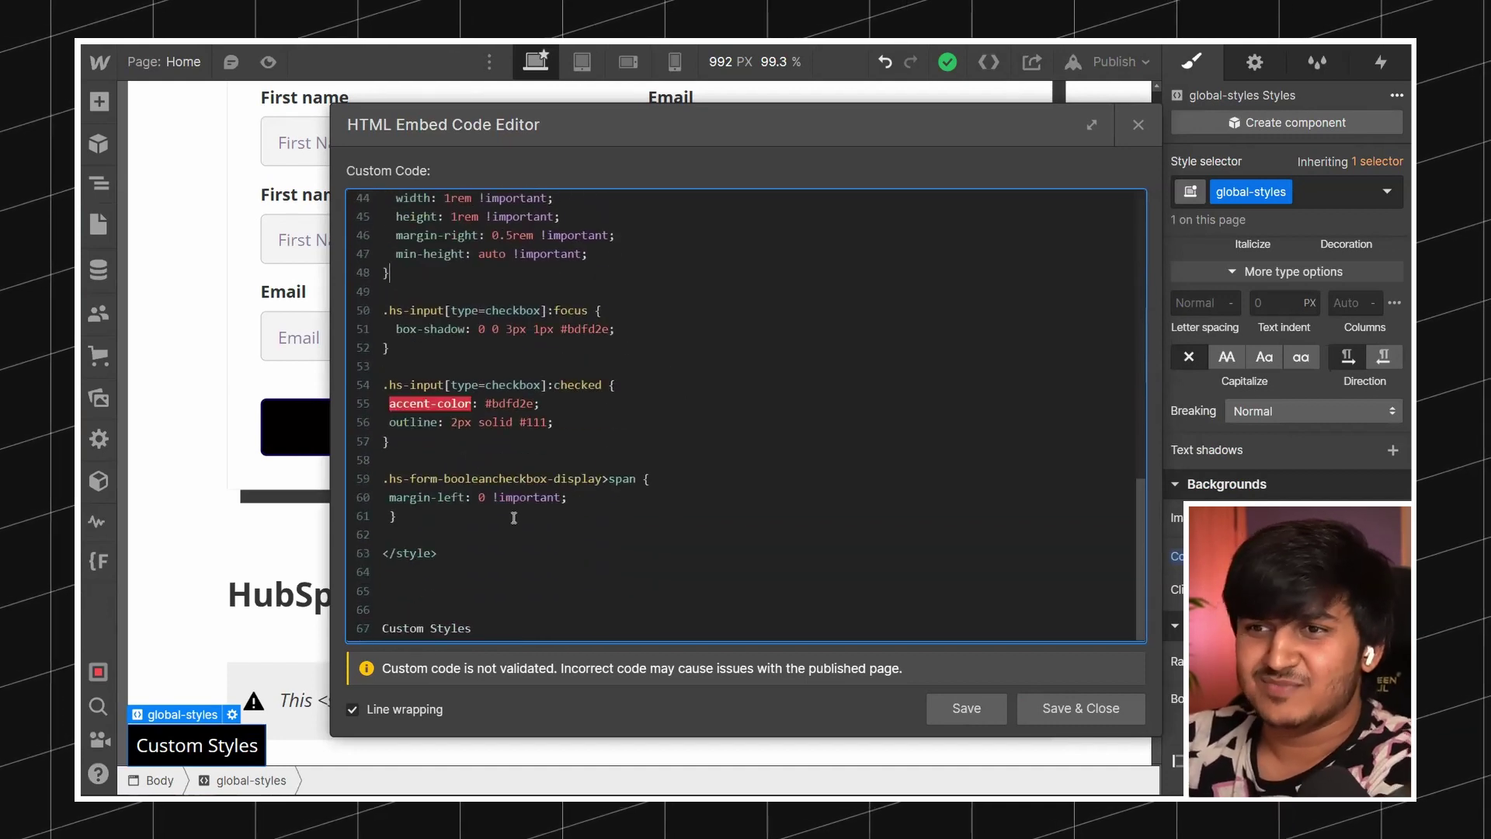
{"action": "scroll", "coordinate": [510, 536], "scroll_direction": "up", "scroll_amount": 10}
{"action": "scroll", "coordinate": [511, 536], "scroll_direction": "up", "scroll_amount": 6}
{"action": "scroll", "coordinate": [501, 450], "scroll_direction": "down", "scroll_amount": 12}
{"action": "scroll", "coordinate": [489, 358], "scroll_direction": "up", "scroll_amount": 9}
{"action": "scroll", "coordinate": [488, 358], "scroll_direction": "up", "scroll_amount": 5}
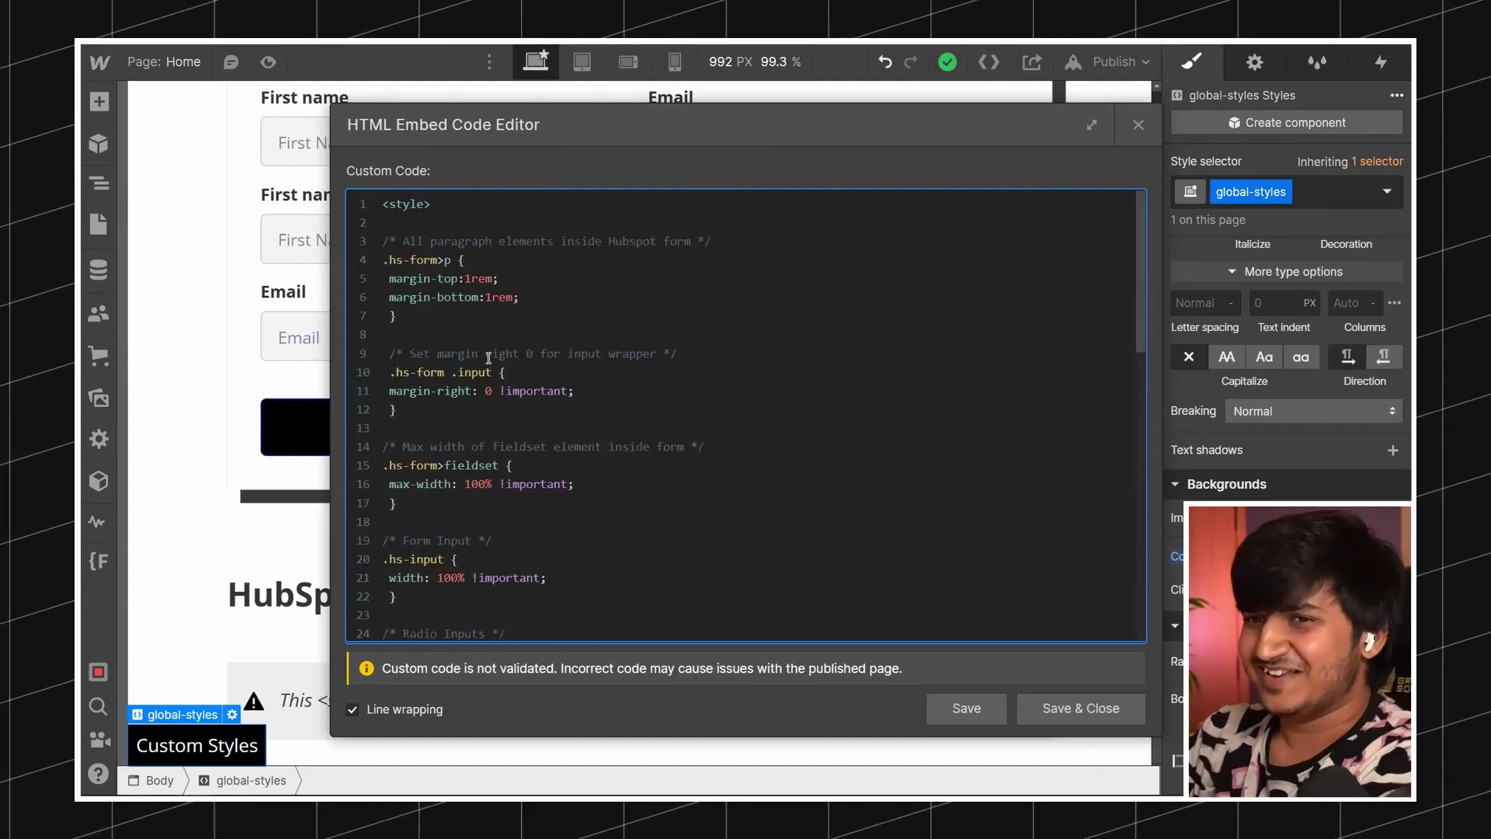
{"action": "scroll", "coordinate": [870, 513], "scroll_direction": "down", "scroll_amount": 15}
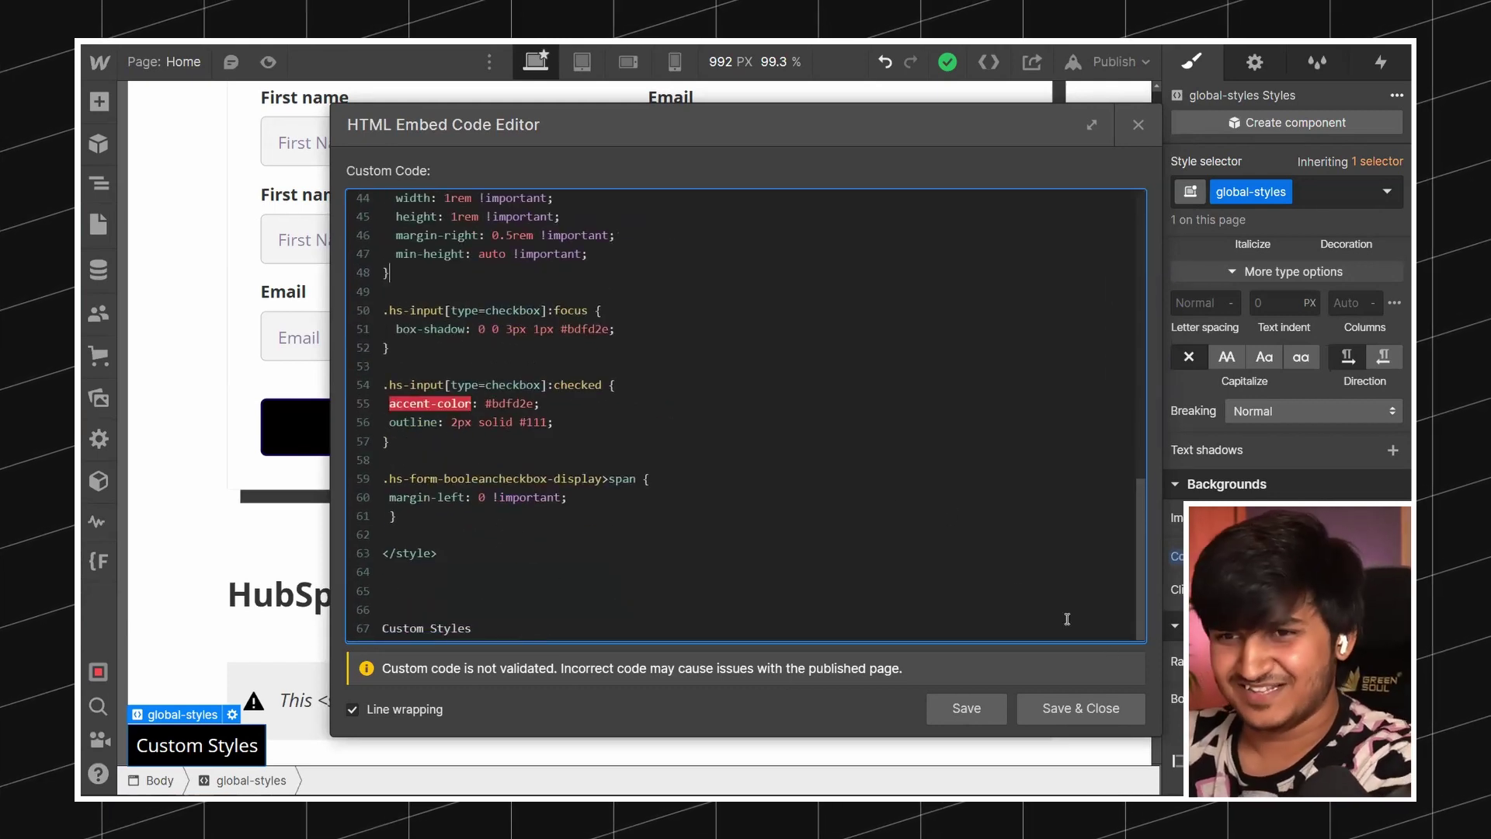
{"action": "left_click", "coordinate": [1086, 709]}
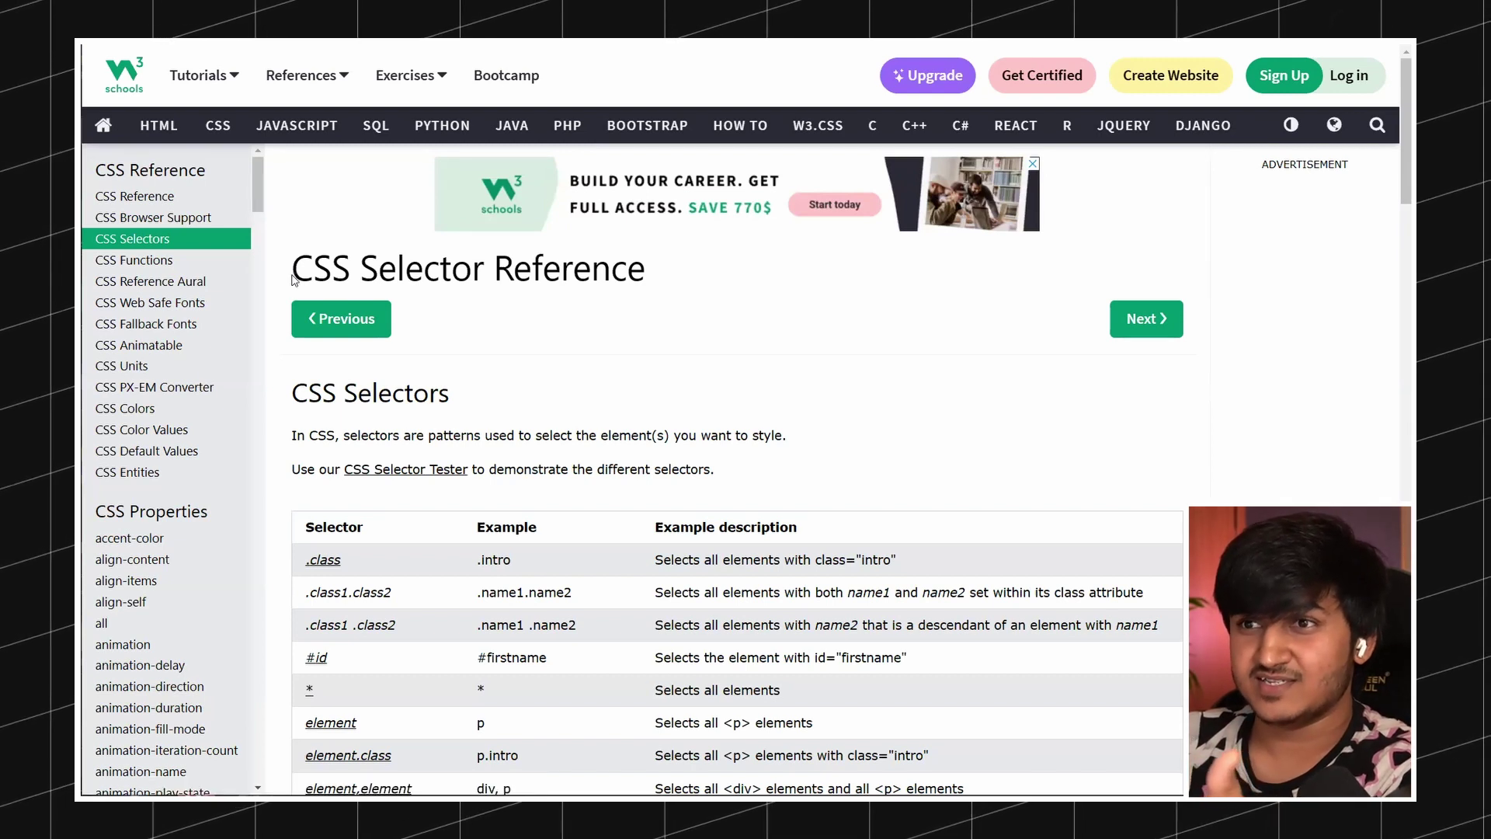
{"action": "left_click_drag", "start_coordinate": [293, 275], "coordinate": [657, 333]}
{"action": "scroll", "coordinate": [506, 273], "scroll_direction": "down", "scroll_amount": 6}
{"action": "scroll", "coordinate": [505, 274], "scroll_direction": "up", "scroll_amount": 4}
{"action": "left_click_drag", "start_coordinate": [300, 418], "coordinate": [672, 570]}
{"action": "scroll", "coordinate": [621, 582], "scroll_direction": "down", "scroll_amount": 4}
{"action": "scroll", "coordinate": [656, 544], "scroll_direction": "down", "scroll_amount": 8}
{"action": "scroll", "coordinate": [672, 579], "scroll_direction": "down", "scroll_amount": 4}
{"action": "scroll", "coordinate": [566, 437], "scroll_direction": "up", "scroll_amount": 10}
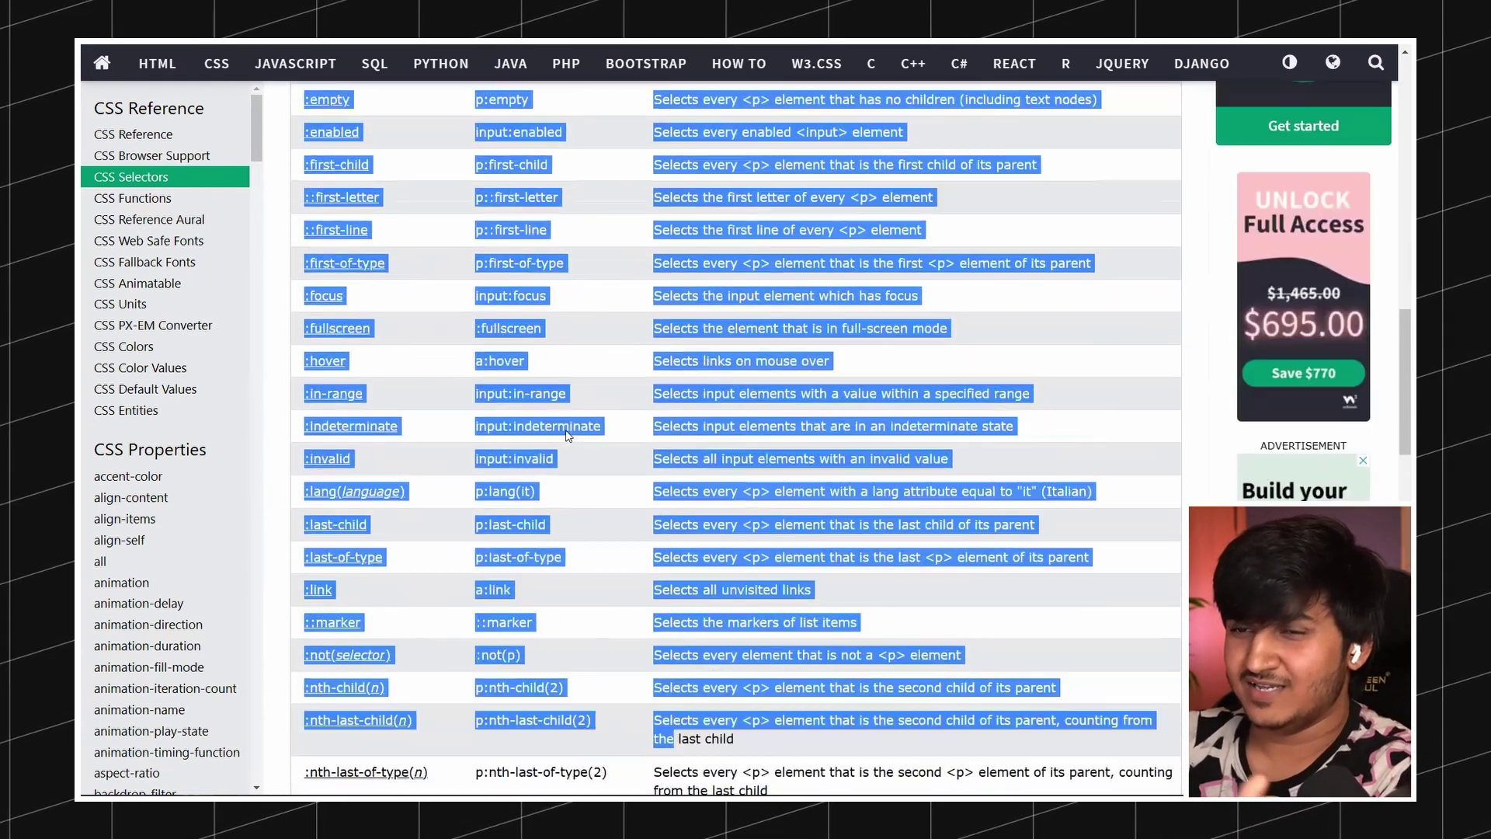
{"action": "left_click", "coordinate": [634, 390]}
{"action": "scroll", "coordinate": [633, 390], "scroll_direction": "up", "scroll_amount": 3}
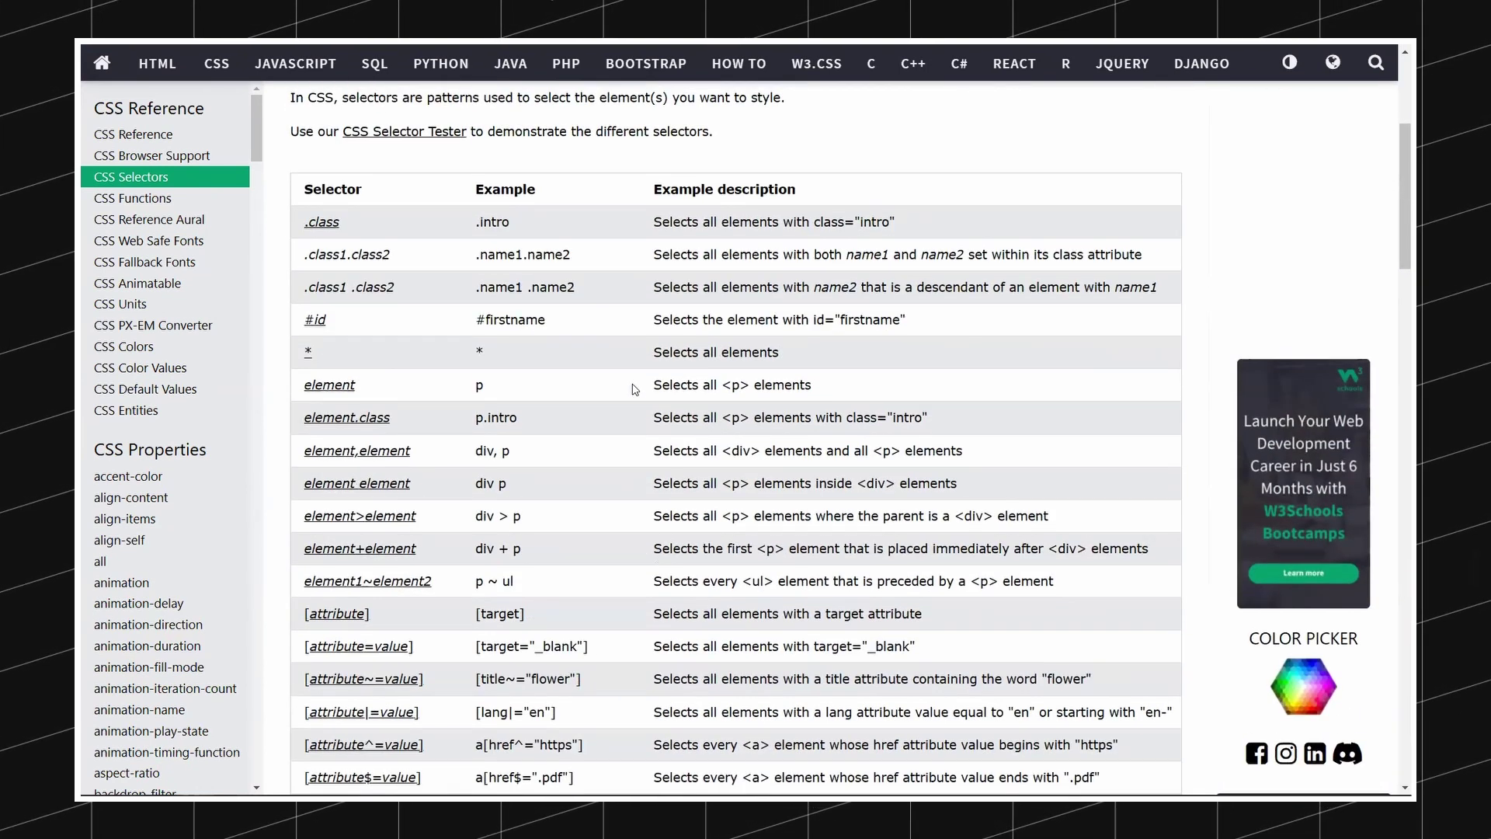
{"action": "scroll", "coordinate": [634, 390], "scroll_direction": "down", "scroll_amount": 4}
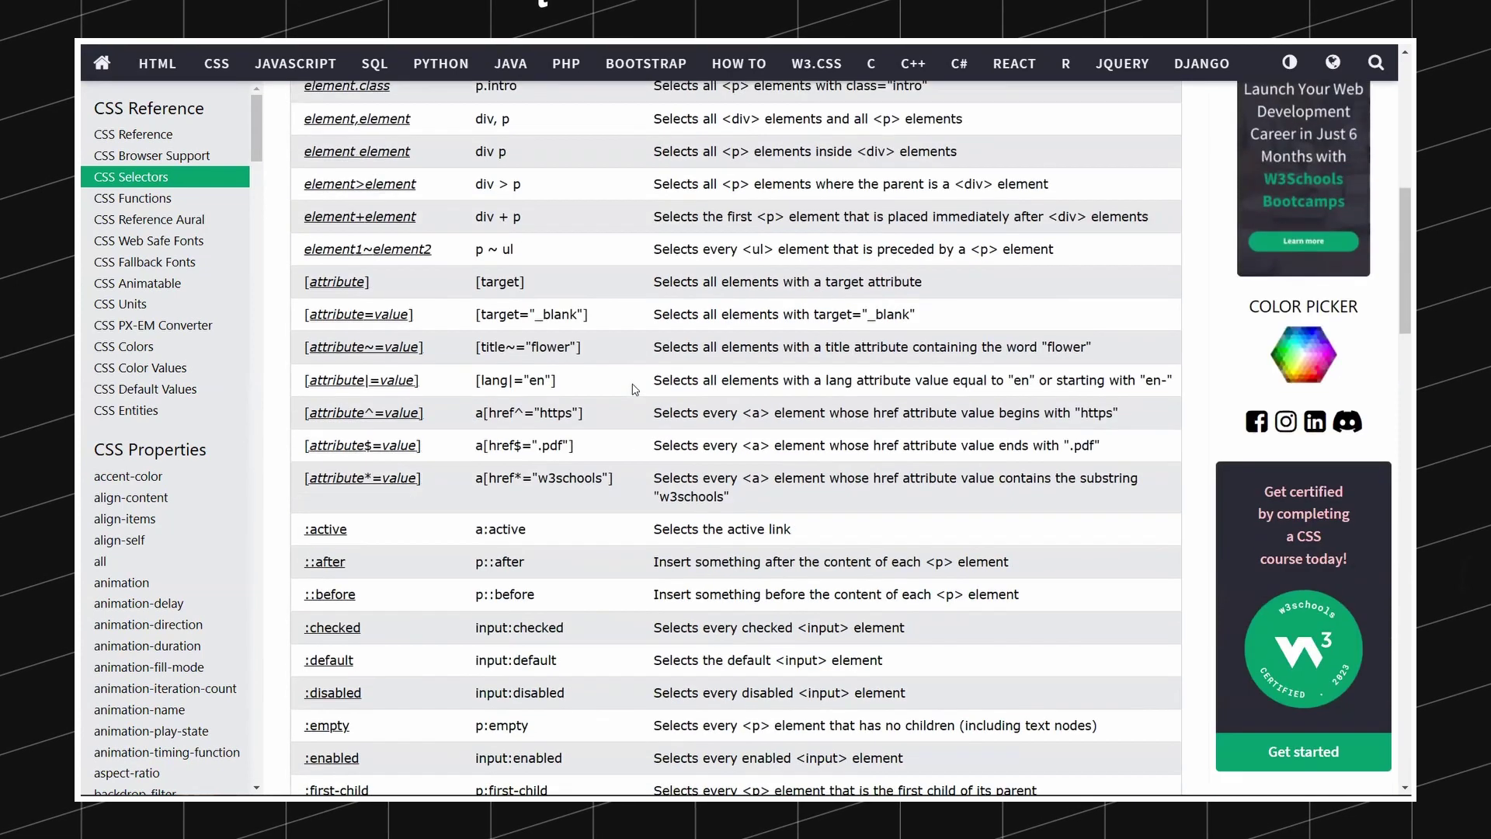
{"action": "scroll", "coordinate": [706, 221], "scroll_direction": "up", "scroll_amount": 7}
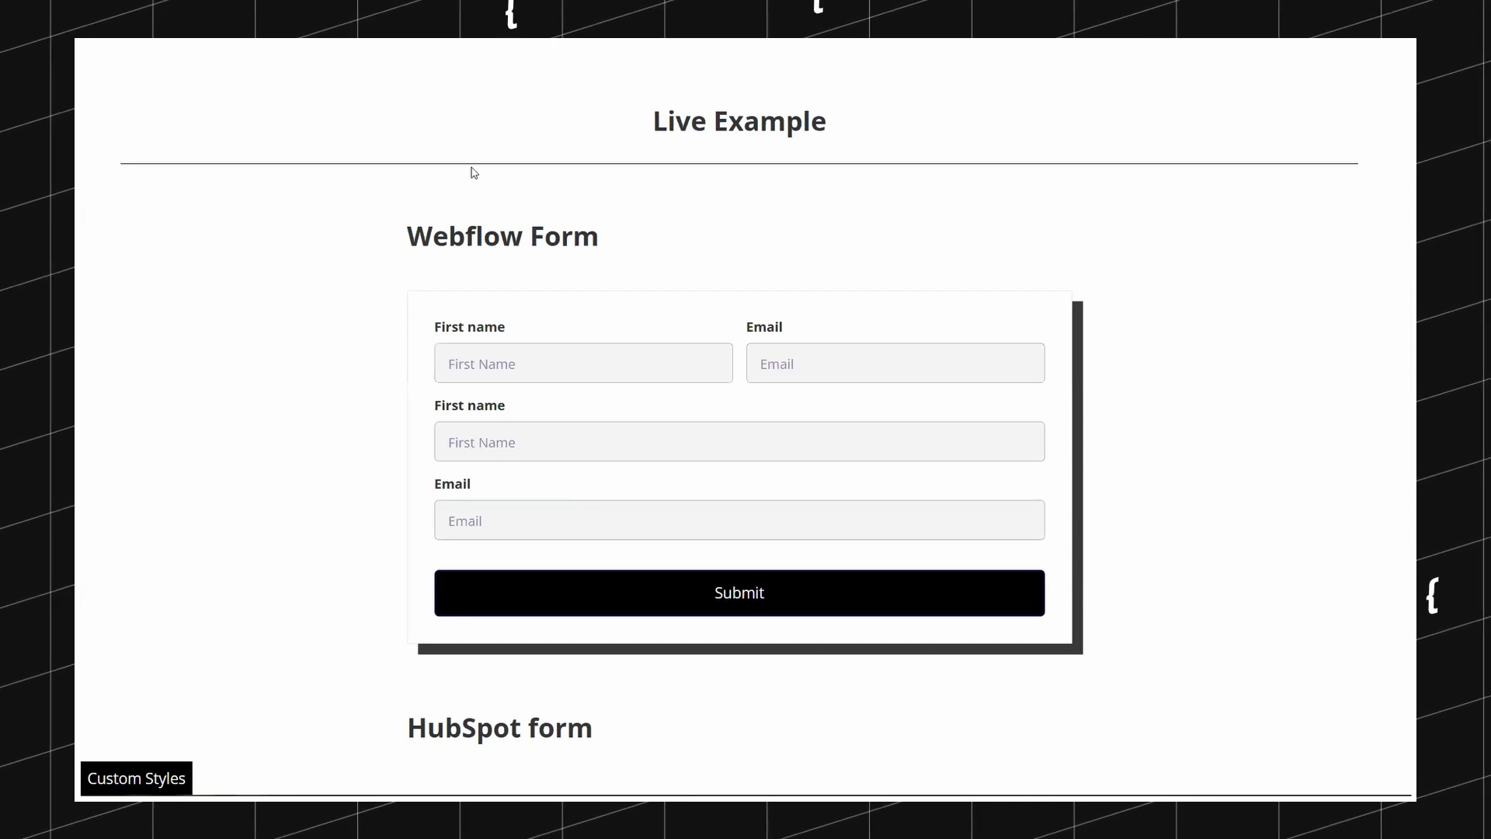
Enter a first name and a corrected email address in the live HubSpot form
{"action": "scroll", "coordinate": [688, 500], "scroll_direction": "down", "scroll_amount": 10}
{"action": "scroll", "coordinate": [689, 499], "scroll_direction": "up", "scroll_amount": 5}
{"action": "left_click", "coordinate": [585, 393]}
{"action": "type", "text": "TEst"}
{"action": "key", "text": "ctrl+a"}
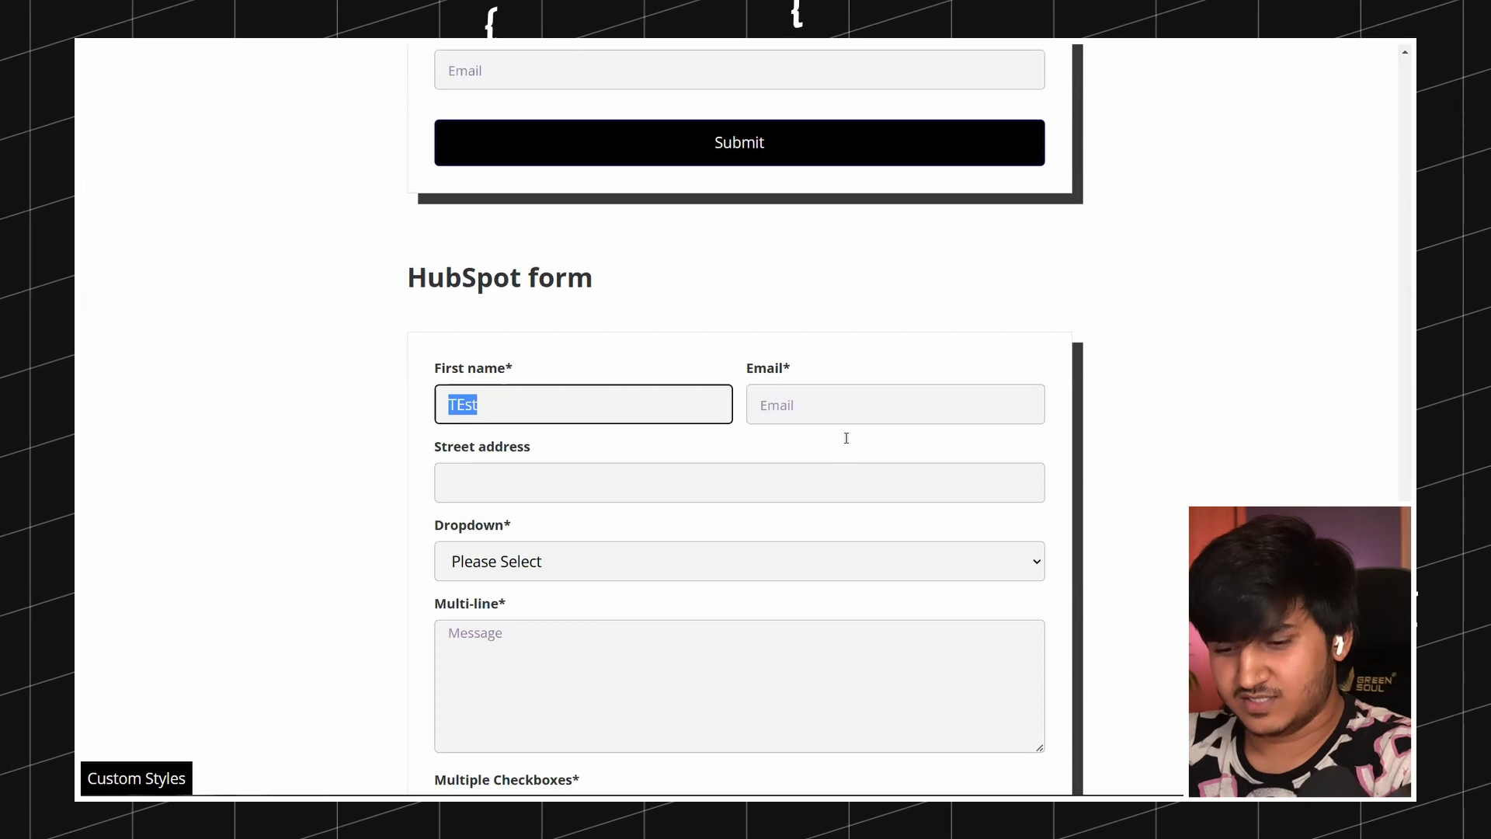
{"action": "type", "text": "Harshit"}
{"action": "left_click", "coordinate": [879, 403]}
{"action": "type", "text": "test#gmai"}
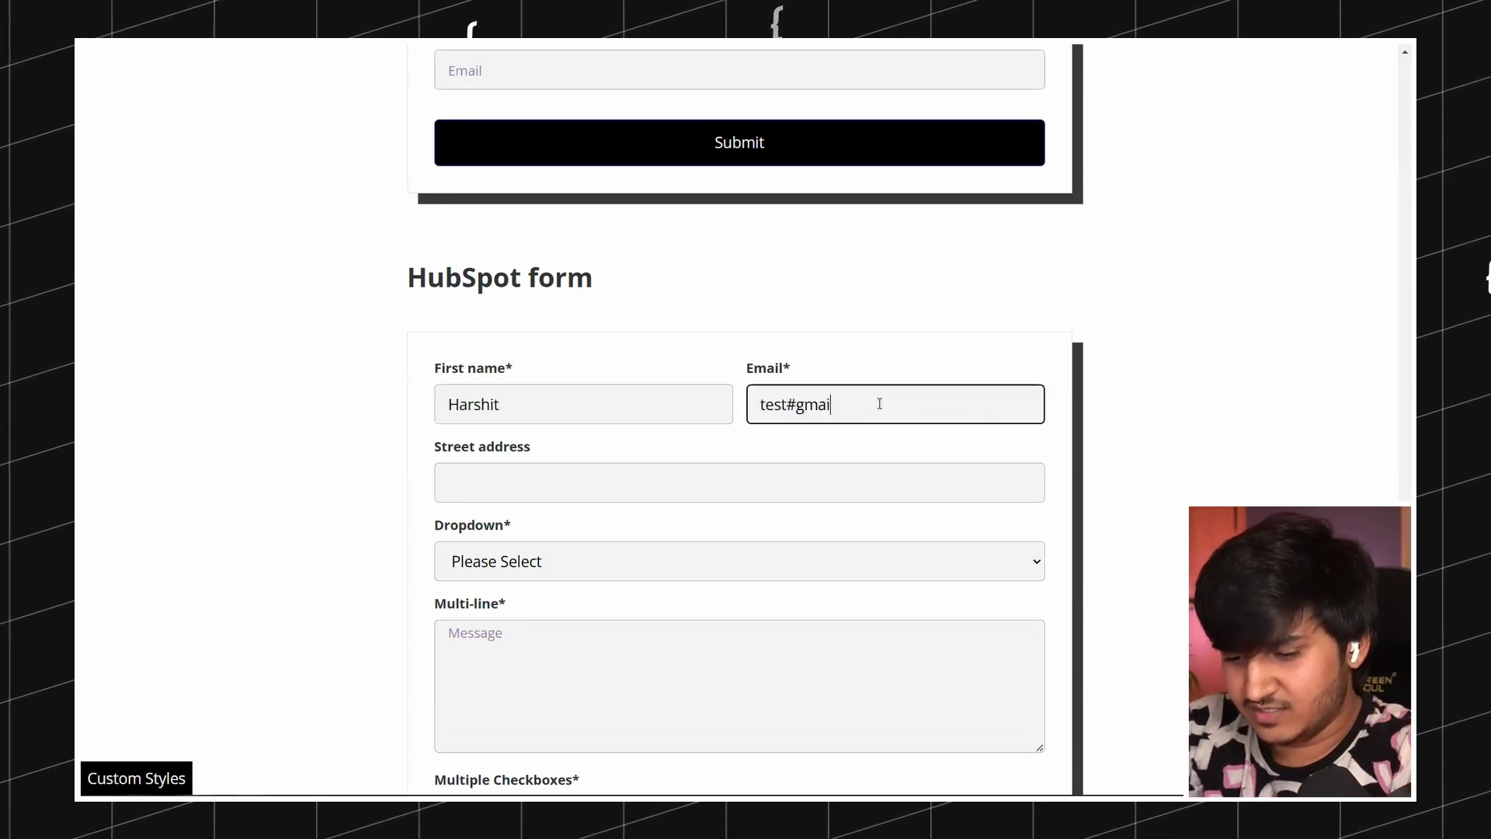
{"action": "type", "text": "l.com"}
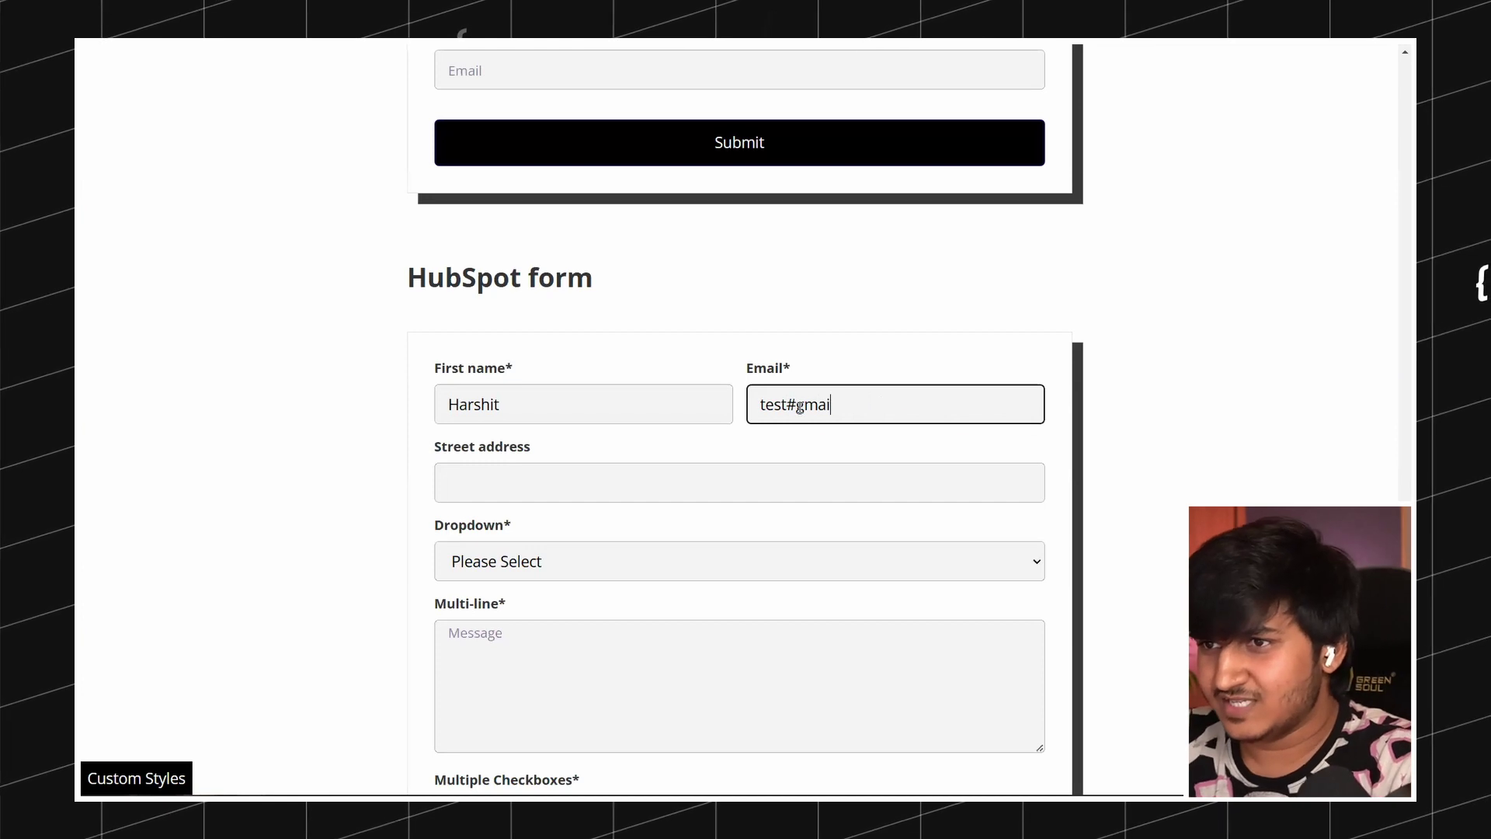
{"action": "left_click", "coordinate": [790, 404]}
{"action": "key", "text": "BackSpace"}
{"action": "type", "text": "@"}
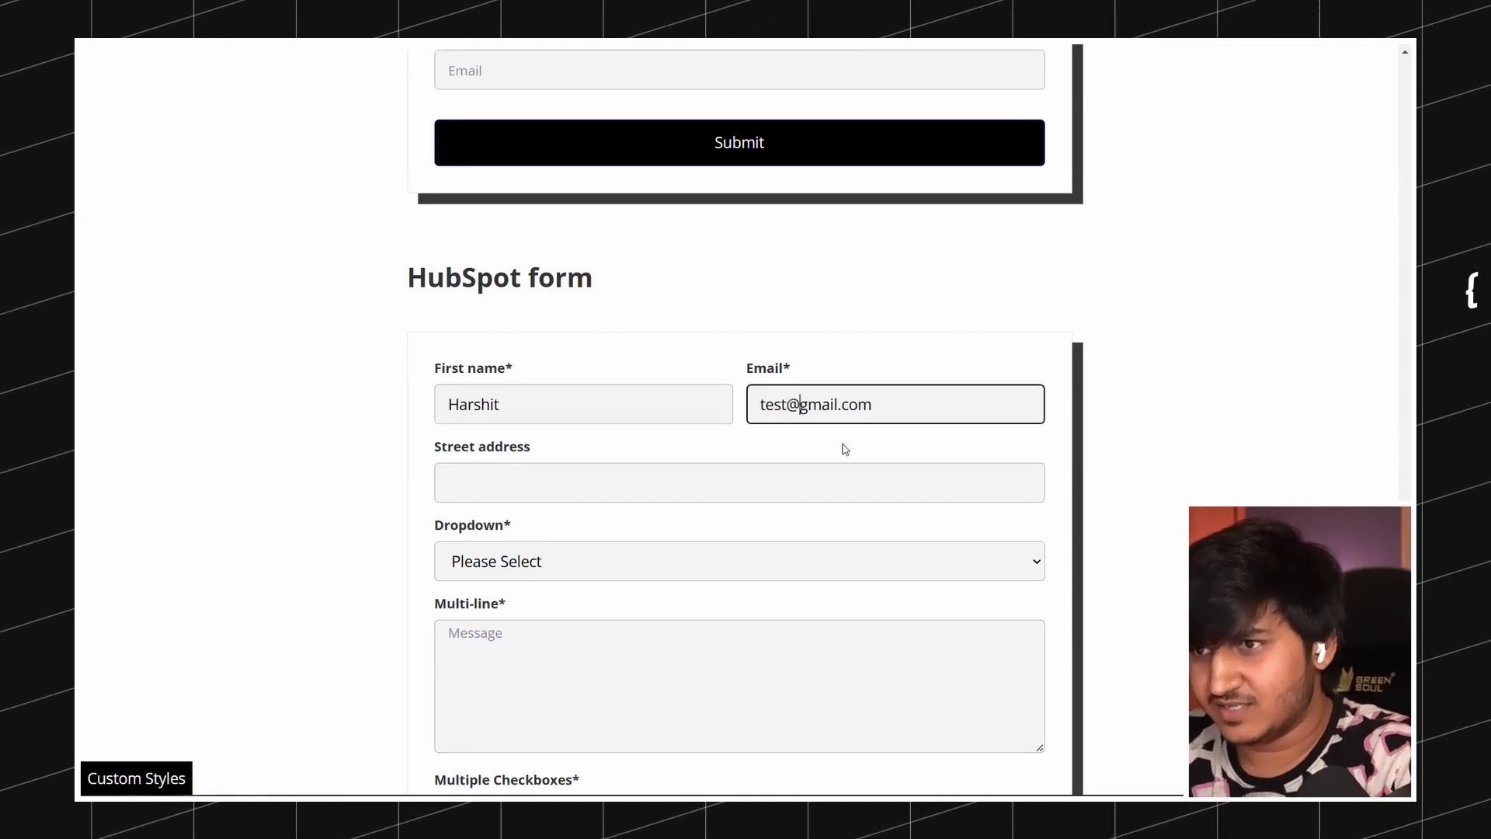
{"action": "left_click", "coordinate": [863, 468]}
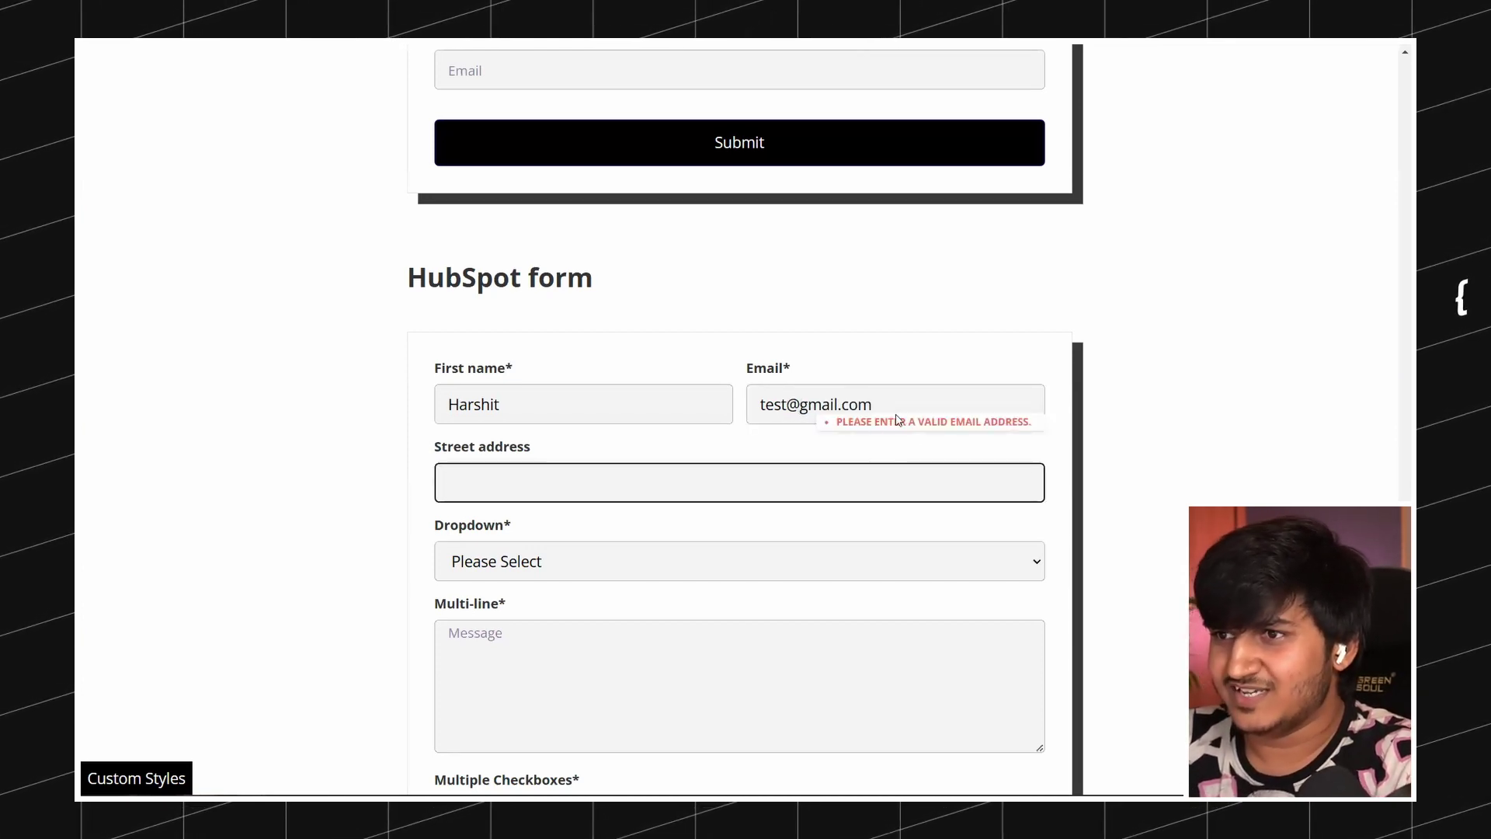
{"action": "left_click", "coordinate": [787, 408]}
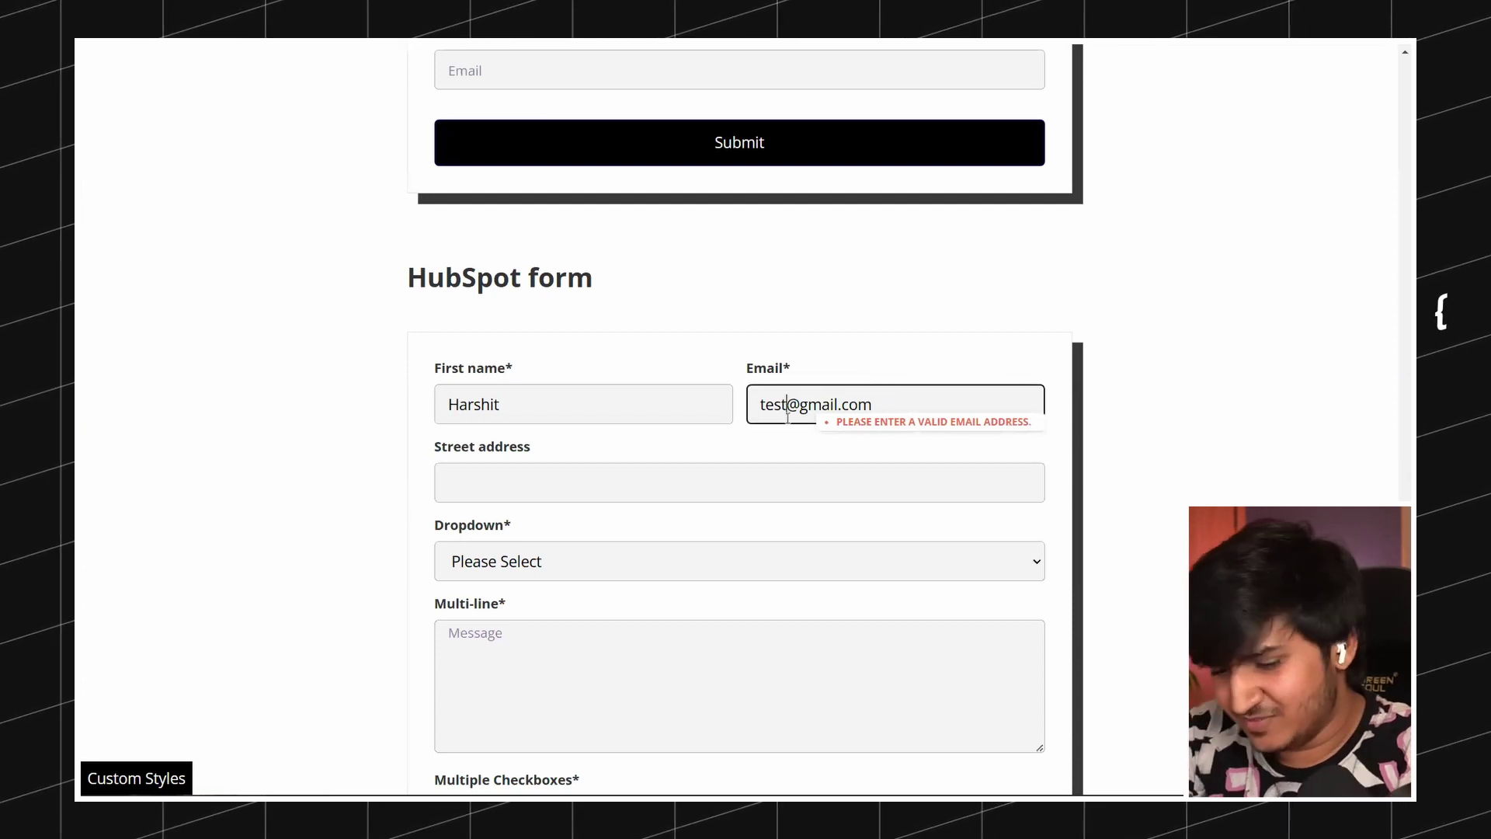
{"action": "key", "text": "BackSpace"}
{"action": "key", "text": "BackSpace"}
{"action": "key", "text": "BackSpace"}
{"action": "key", "text": "BackSpace"}
{"action": "type", "text": "harshit"}
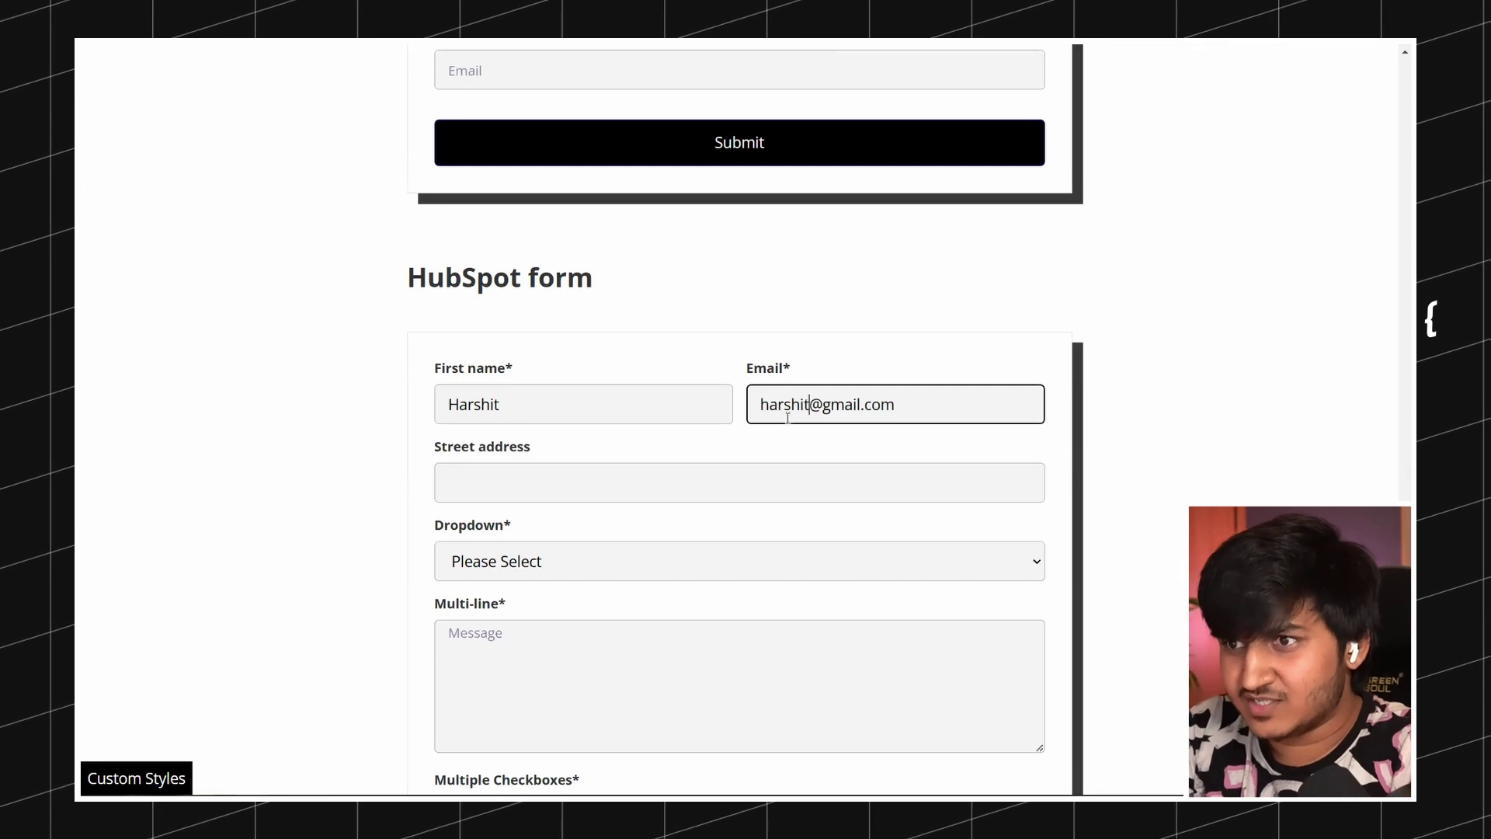
Fill Street address with 'Test', choose 500-1000 in the Dropdown, and type 'Test' as the message
{"action": "left_click", "coordinate": [503, 493]}
{"action": "type", "text": "Test"}
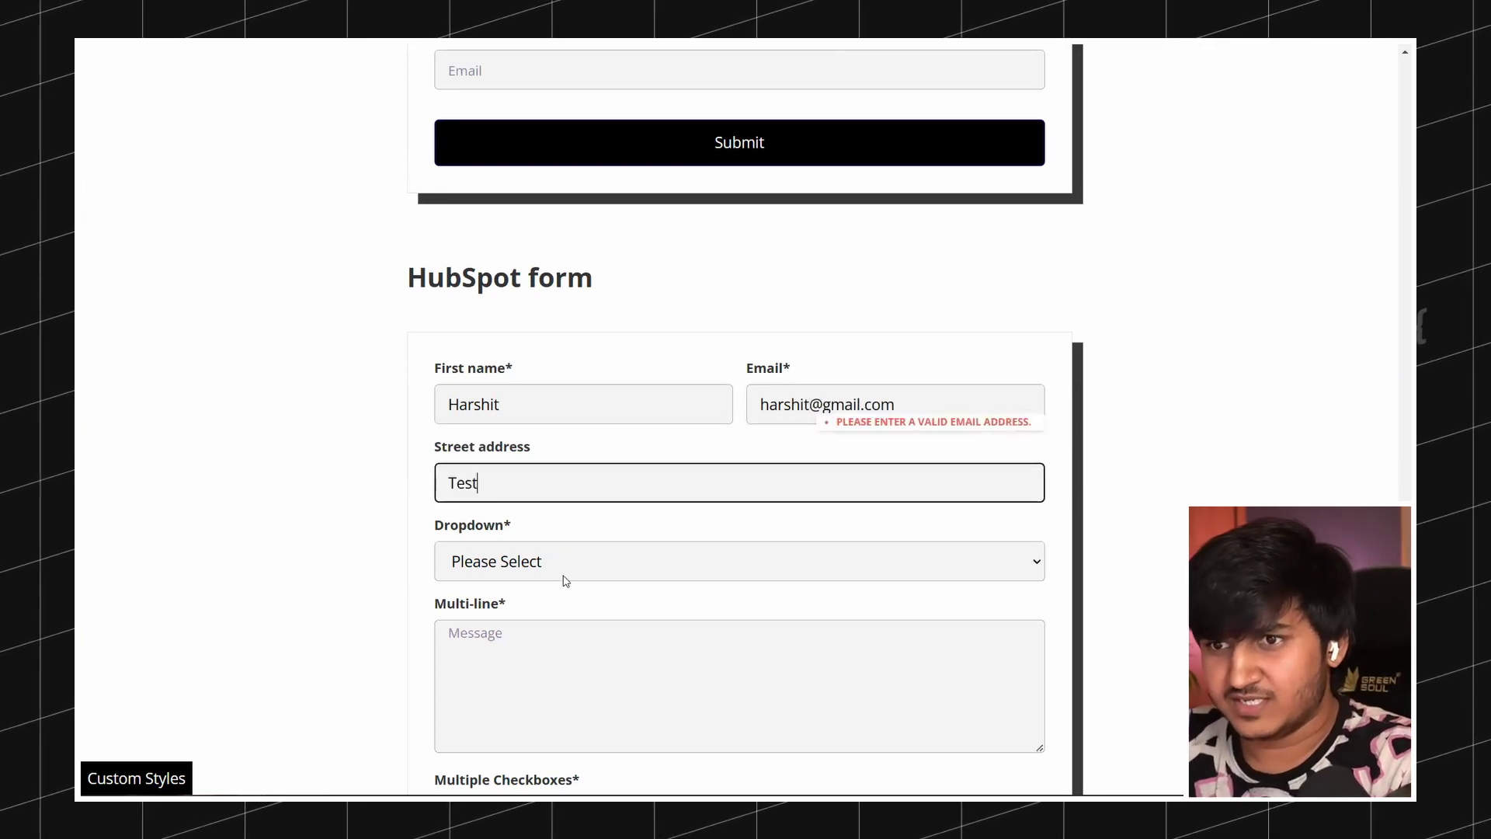
{"action": "left_click", "coordinate": [562, 574]}
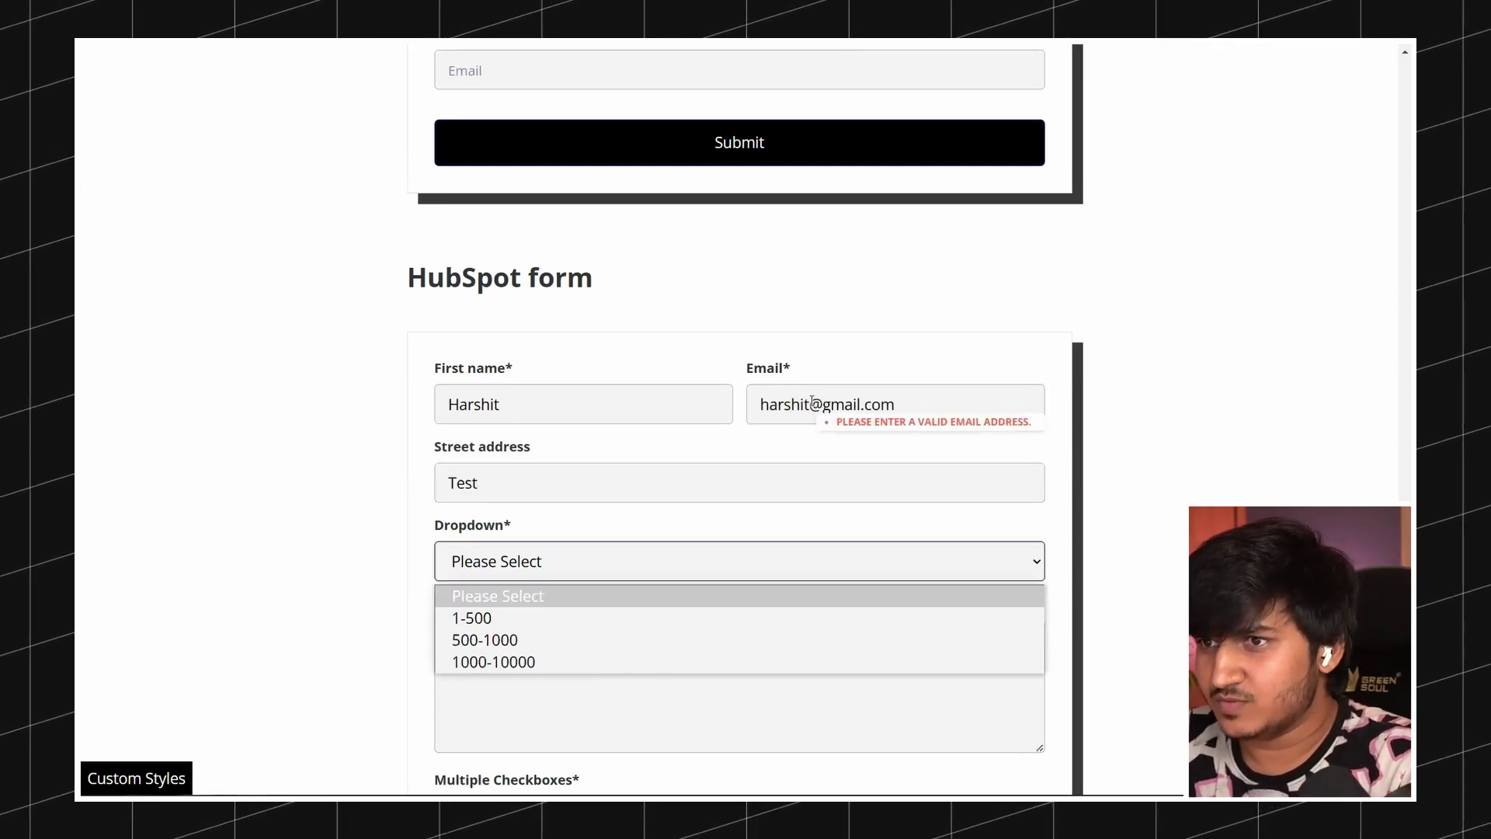
{"action": "left_click", "coordinate": [813, 404]}
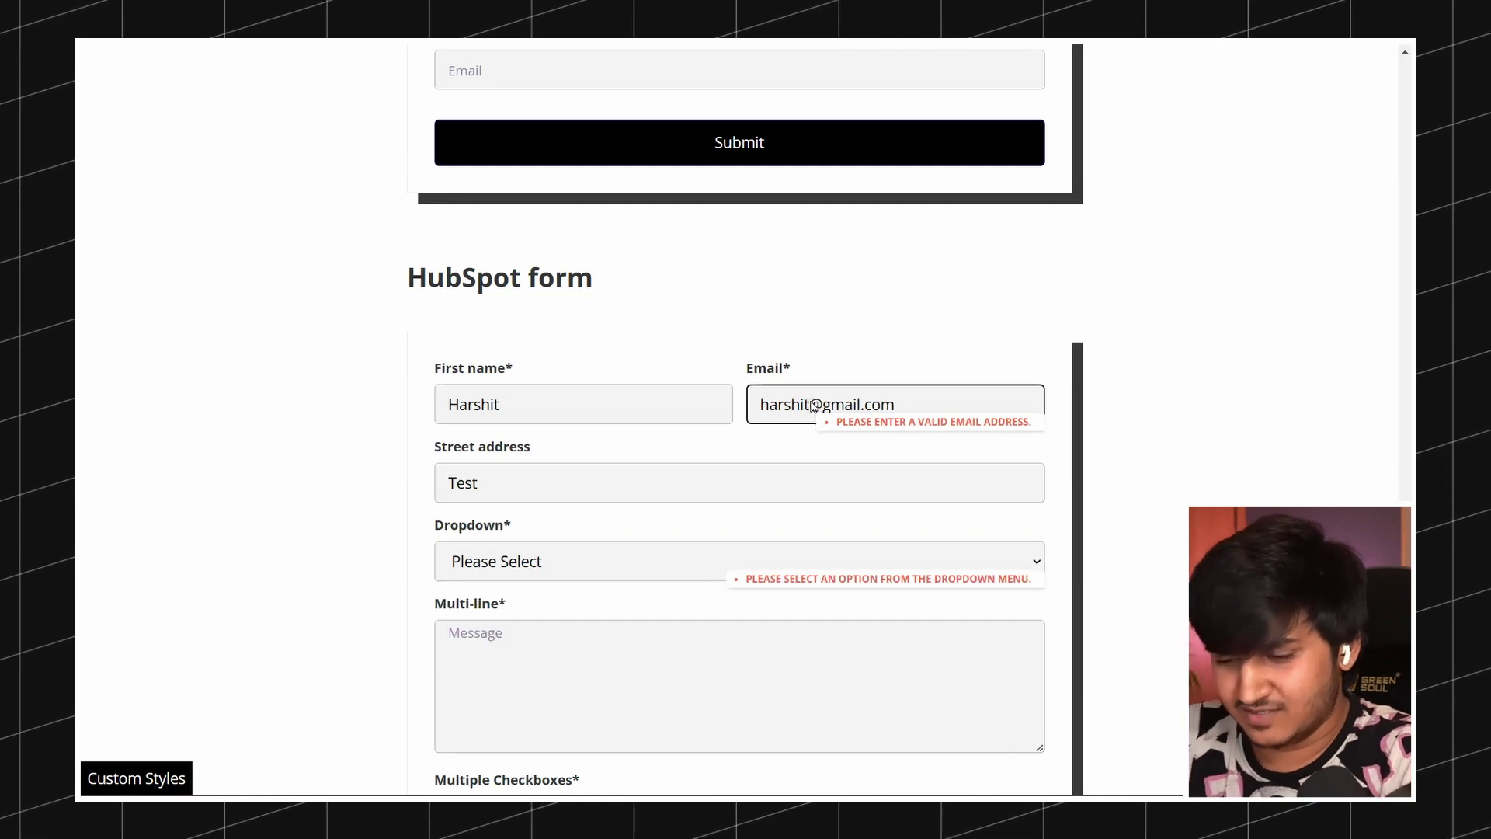
{"action": "type", "text": "asdsa"}
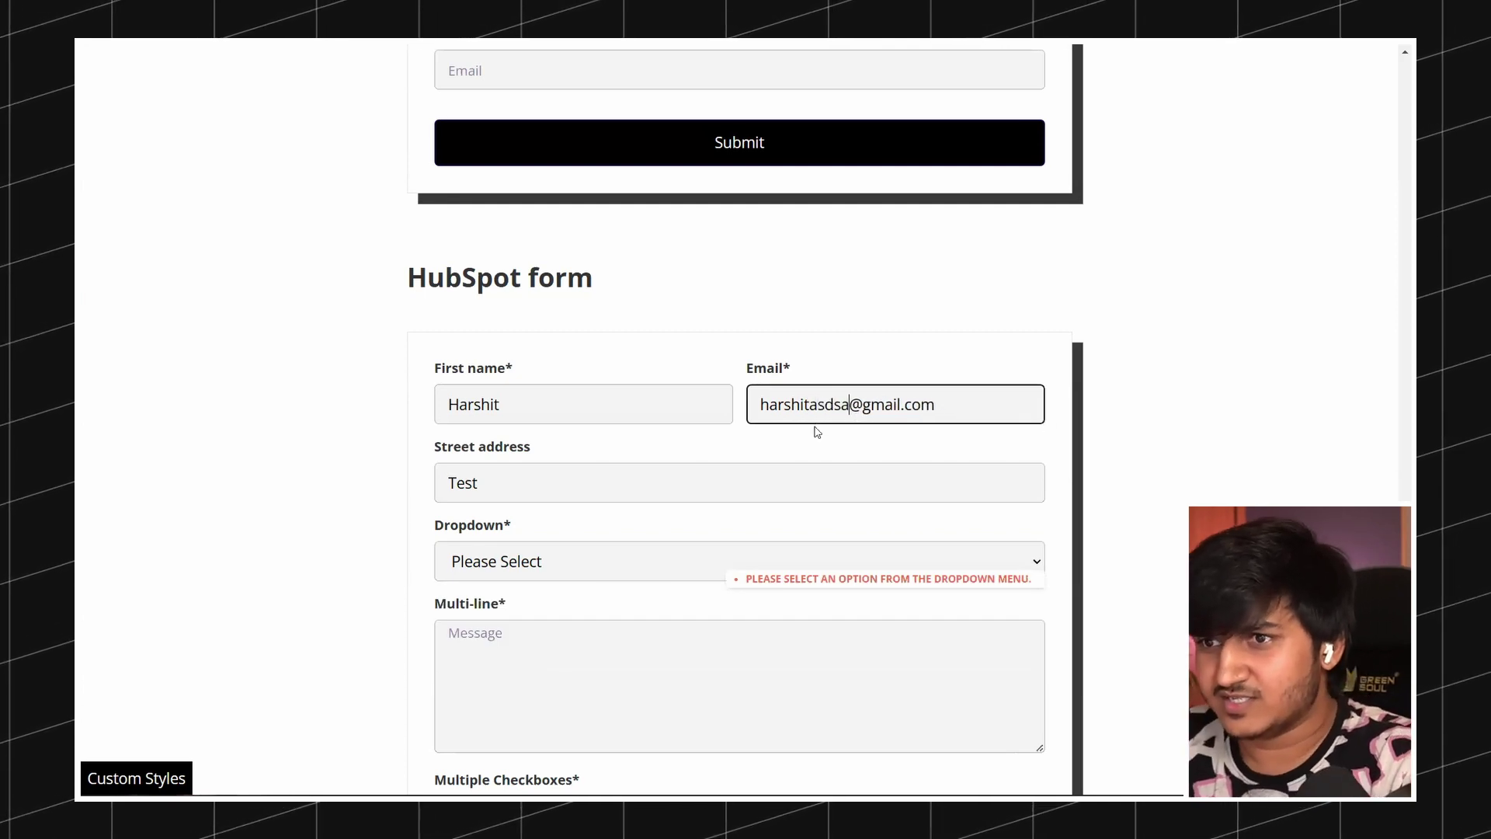
{"action": "scroll", "coordinate": [673, 456], "scroll_direction": "down", "scroll_amount": 3}
{"action": "left_click", "coordinate": [566, 260]}
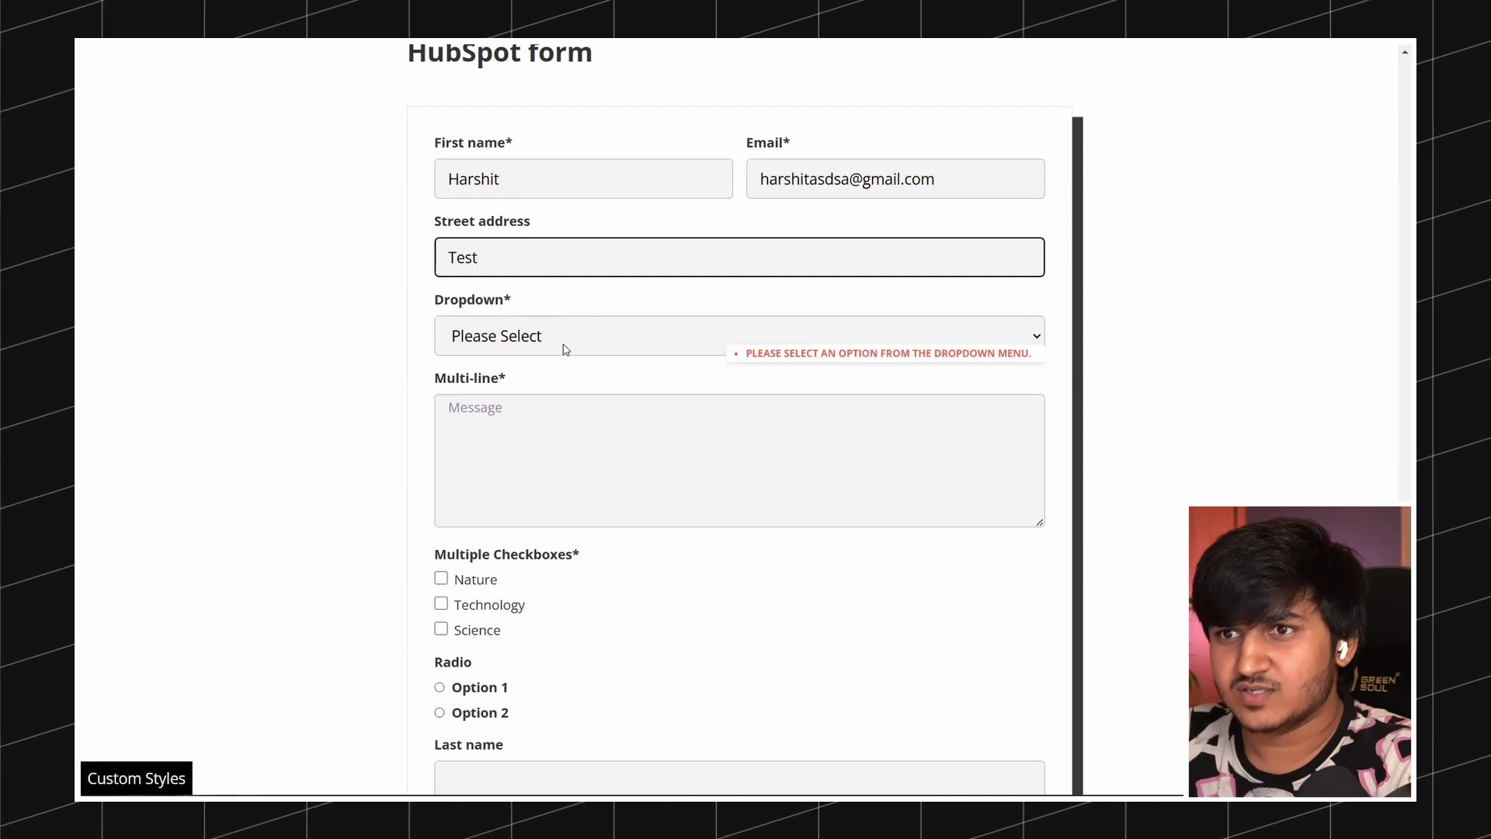
{"action": "key", "text": "Tab"}
{"action": "key", "text": "Down"}
{"action": "key", "text": "Tab"}
{"action": "type", "text": "Test"}
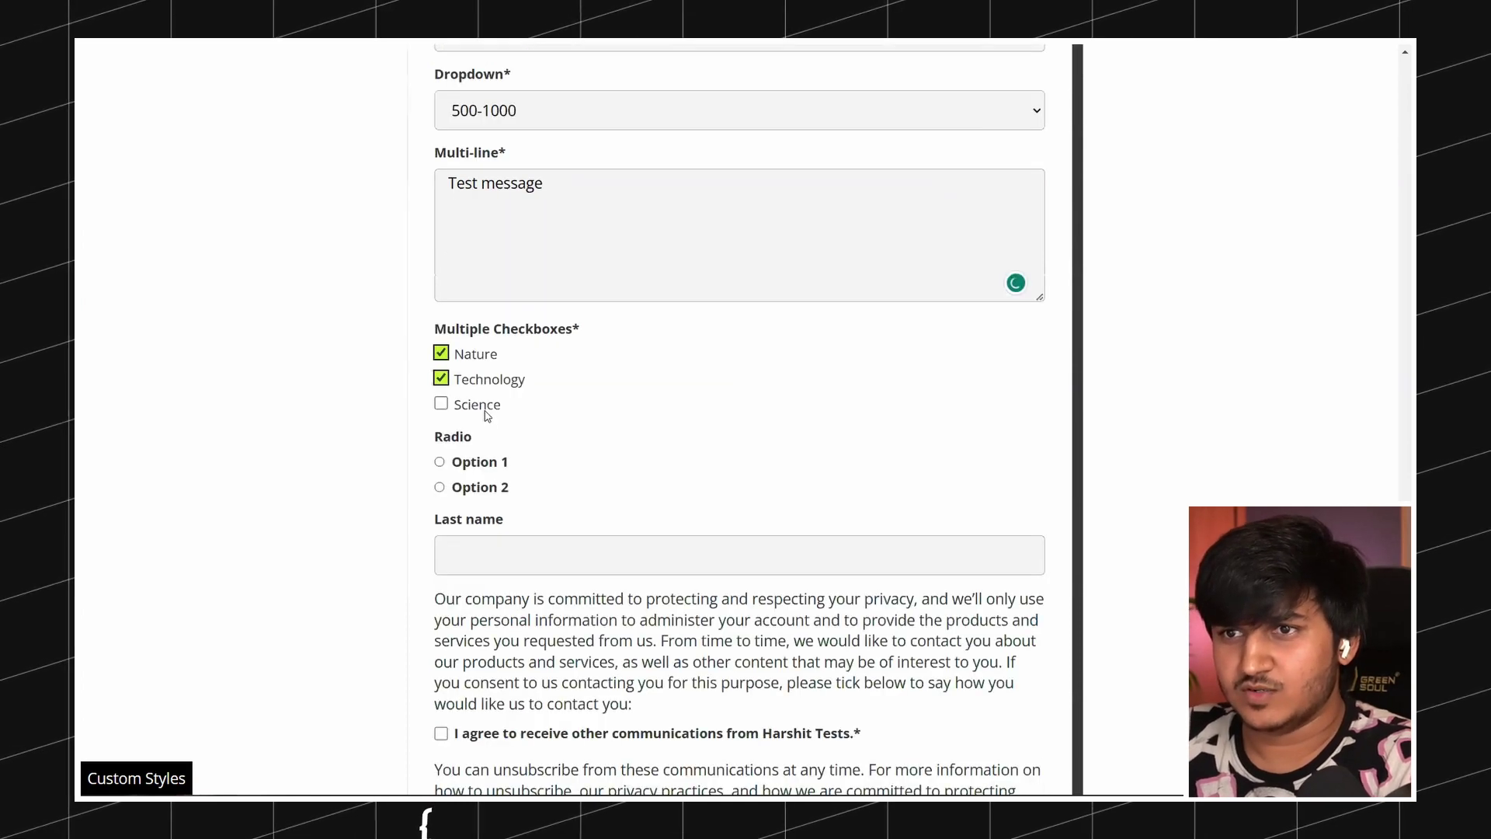
Tick Science, untick Nature, choose Radio Option 1, and tick the communications consent checkbox
{"action": "left_click", "coordinate": [441, 403]}
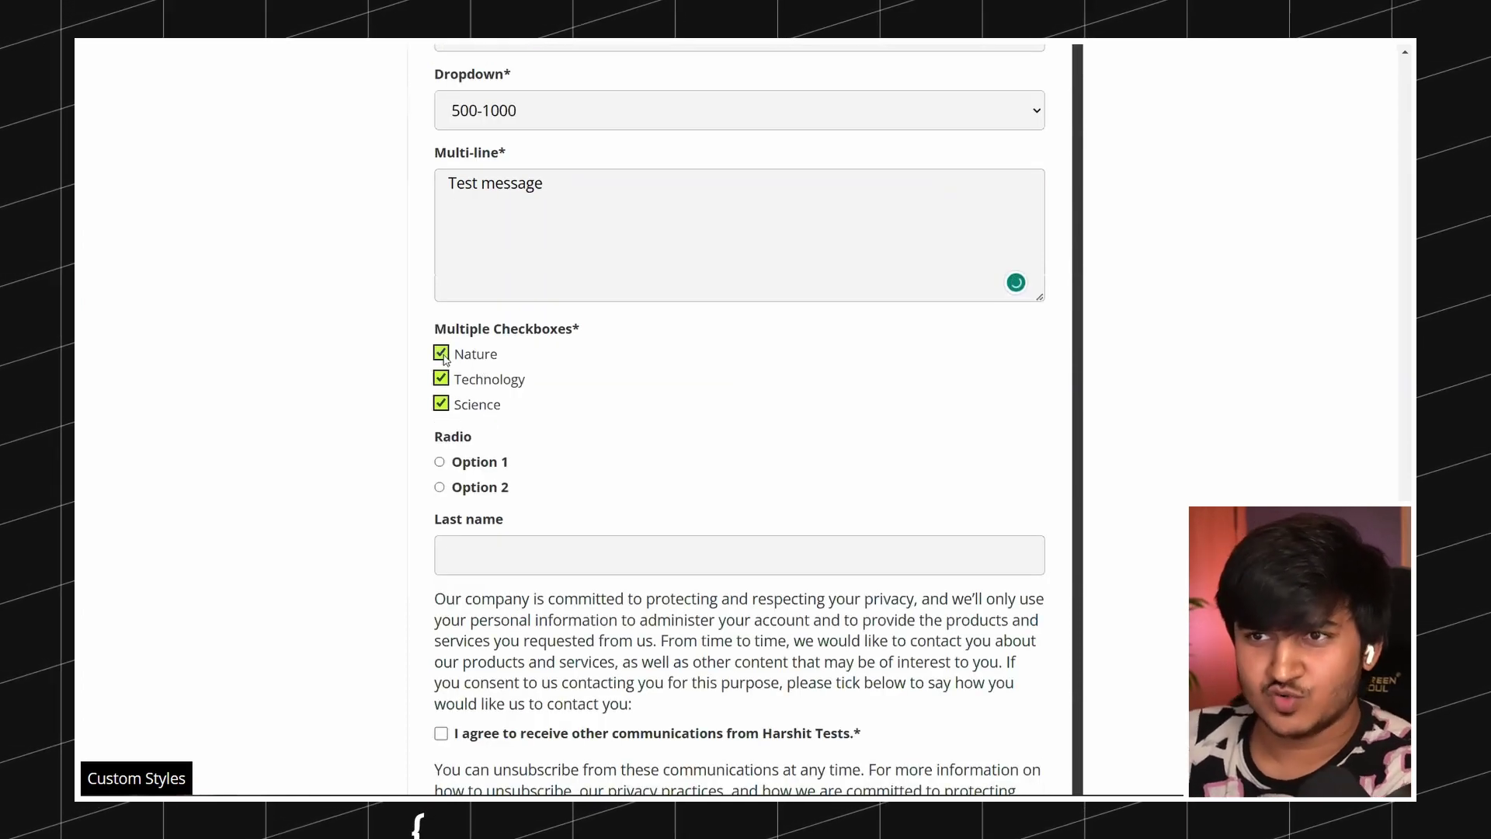
{"action": "left_click", "coordinate": [475, 355]}
{"action": "scroll", "coordinate": [549, 432], "scroll_direction": "down", "scroll_amount": 2}
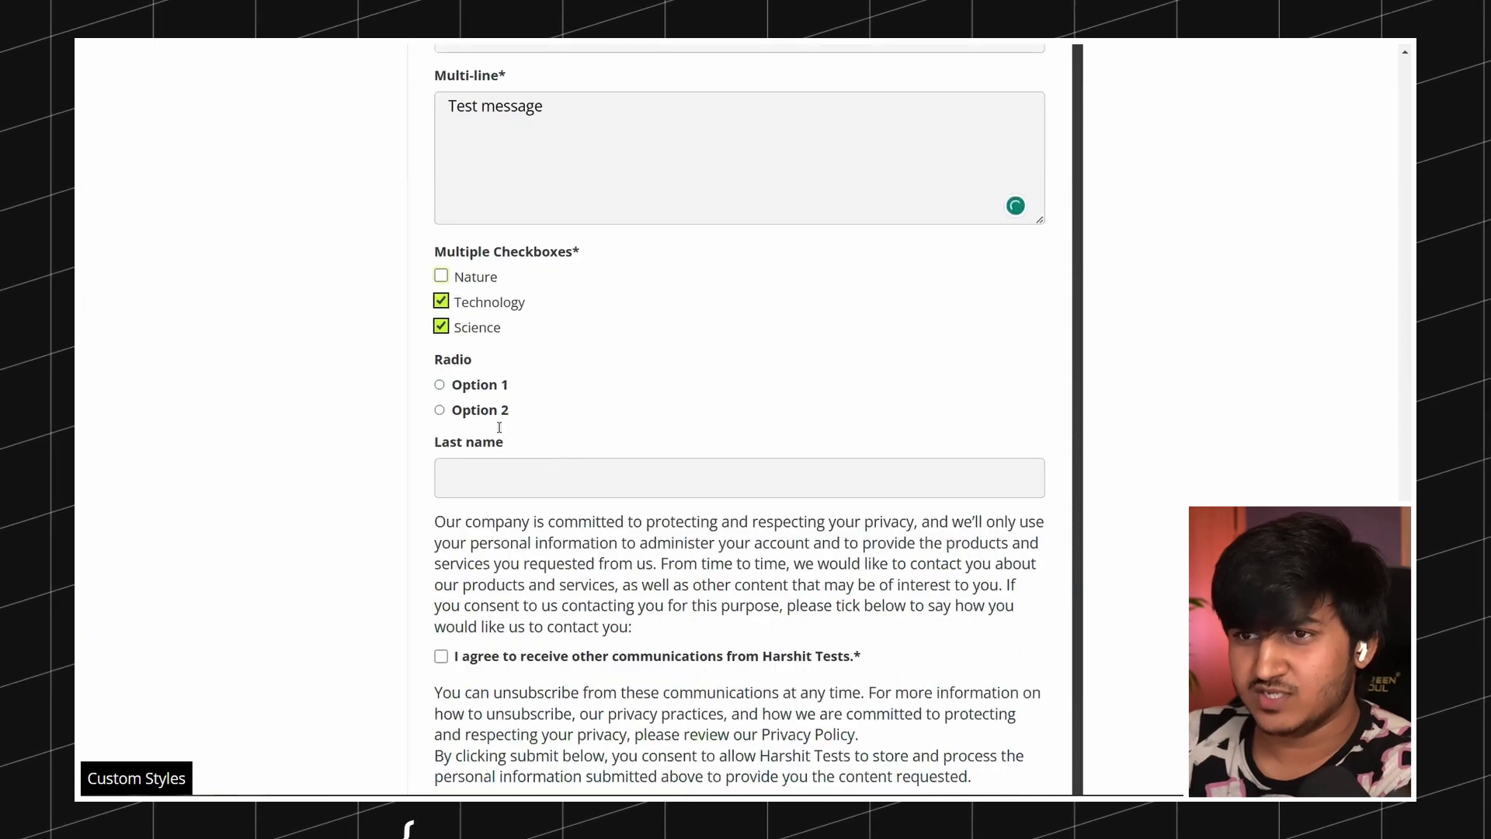
{"action": "left_click", "coordinate": [480, 351]}
{"action": "left_click", "coordinate": [480, 621]}
{"action": "scroll", "coordinate": [479, 621], "scroll_direction": "down", "scroll_amount": 2}
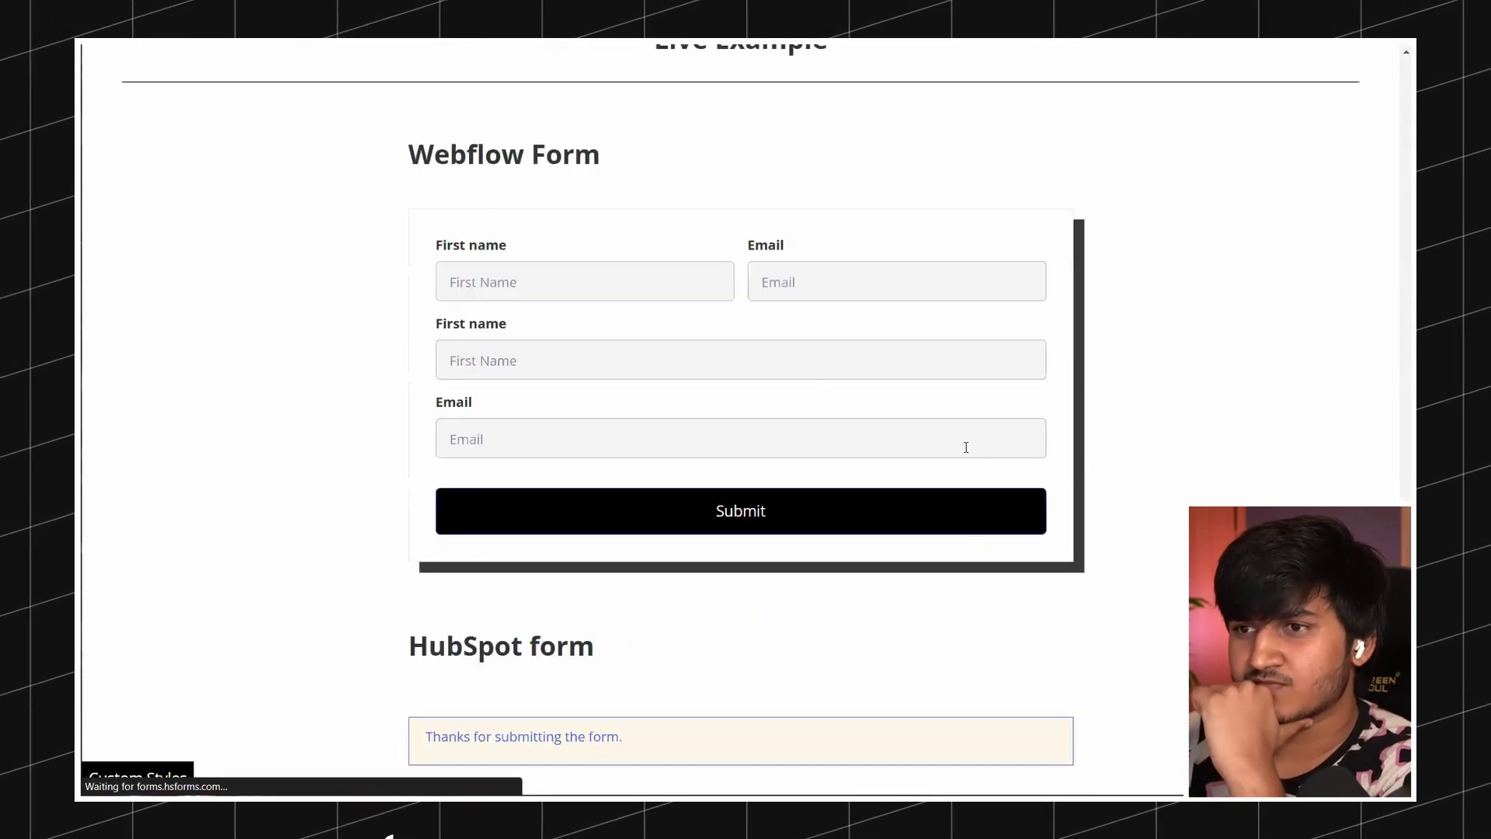
{"action": "left_click_drag", "start_coordinate": [628, 750], "coordinate": [420, 737]}
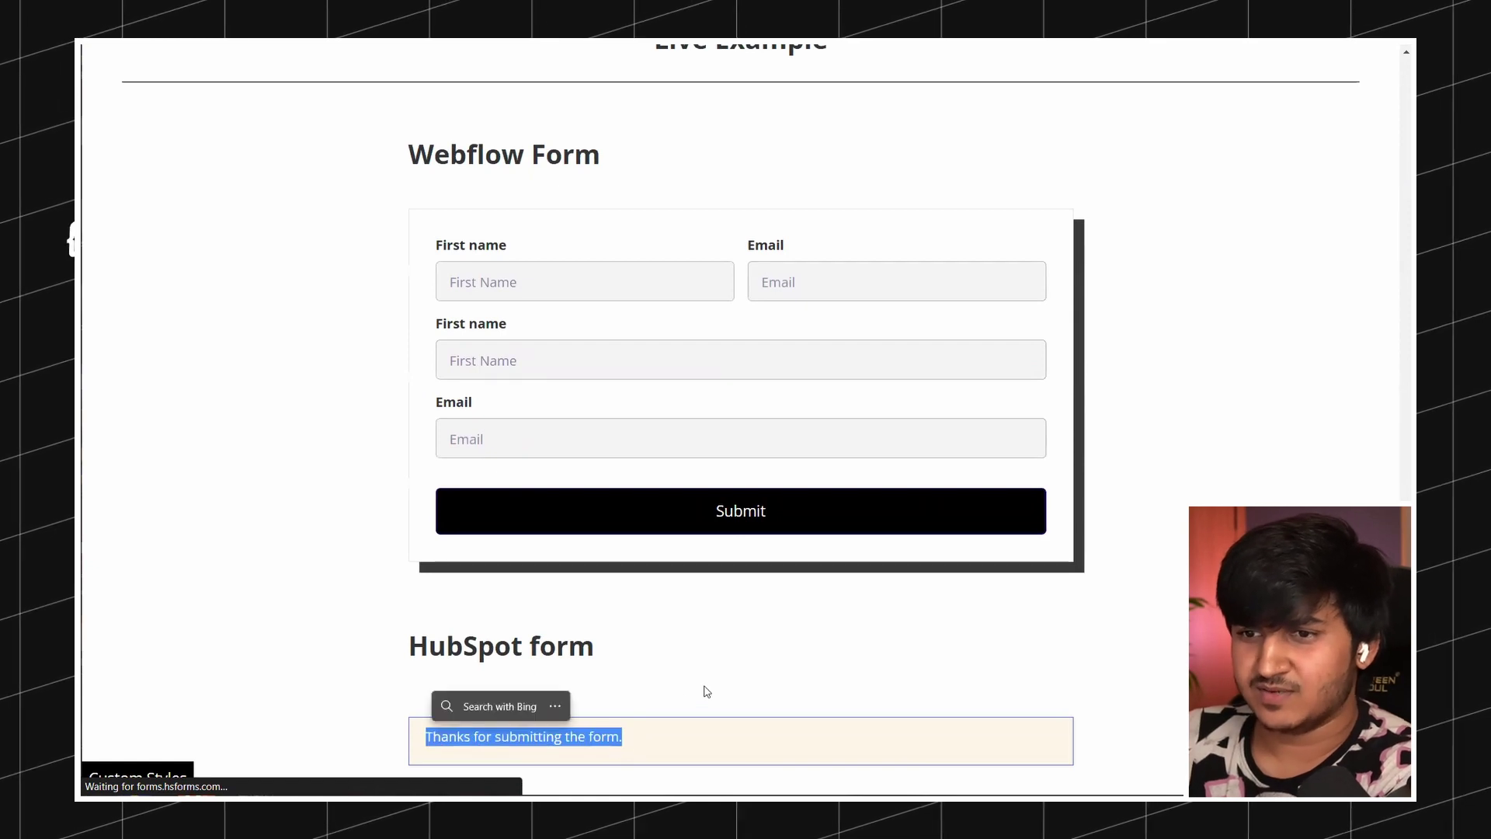
{"action": "scroll", "coordinate": [709, 686], "scroll_direction": "up", "scroll_amount": 6}
{"action": "scroll", "coordinate": [712, 686], "scroll_direction": "up", "scroll_amount": 6}
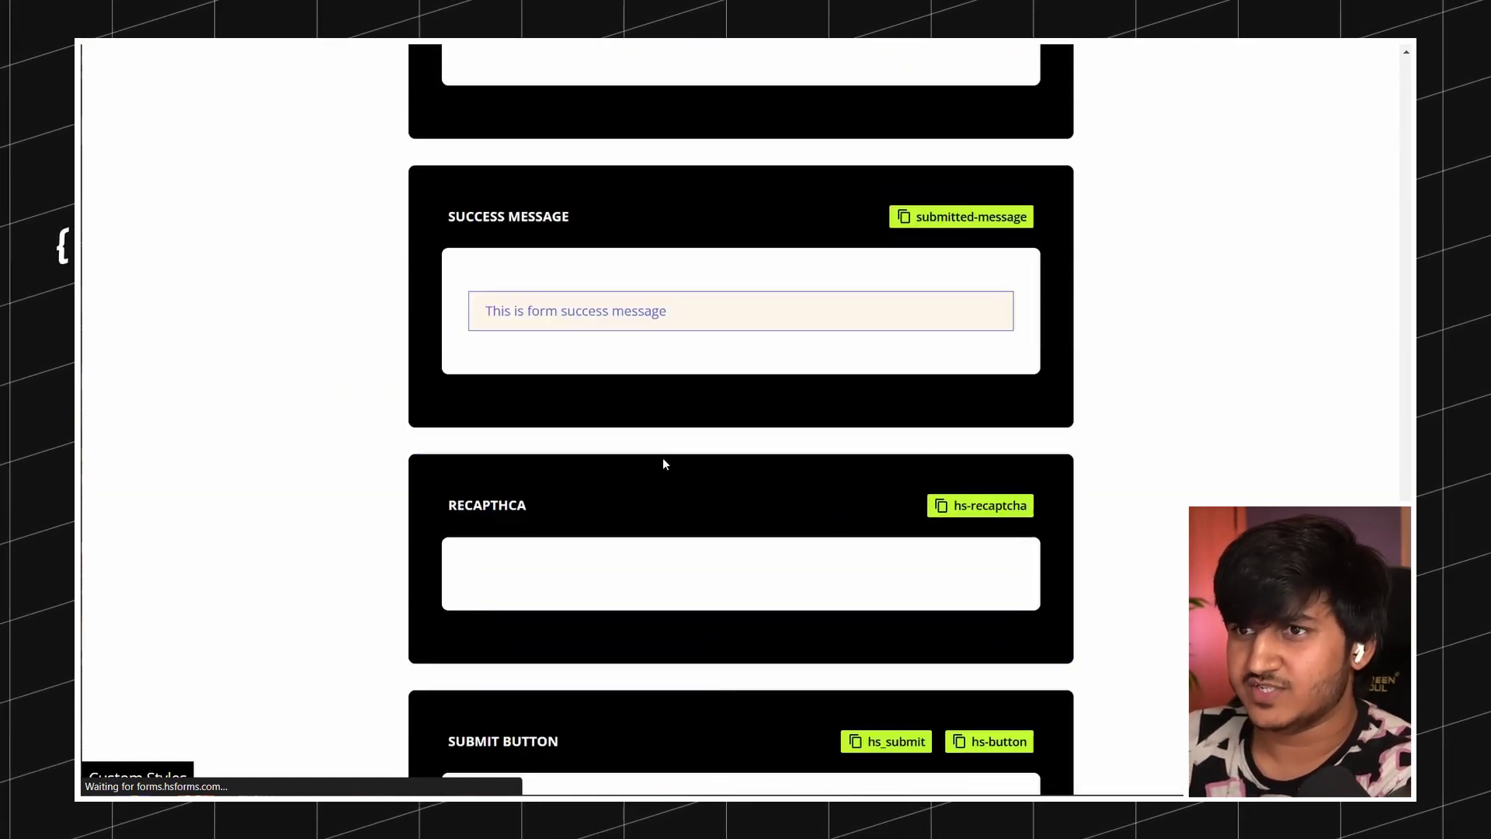
{"action": "scroll", "coordinate": [727, 342], "scroll_direction": "down", "scroll_amount": 9}
{"action": "scroll", "coordinate": [724, 342], "scroll_direction": "down", "scroll_amount": 3}
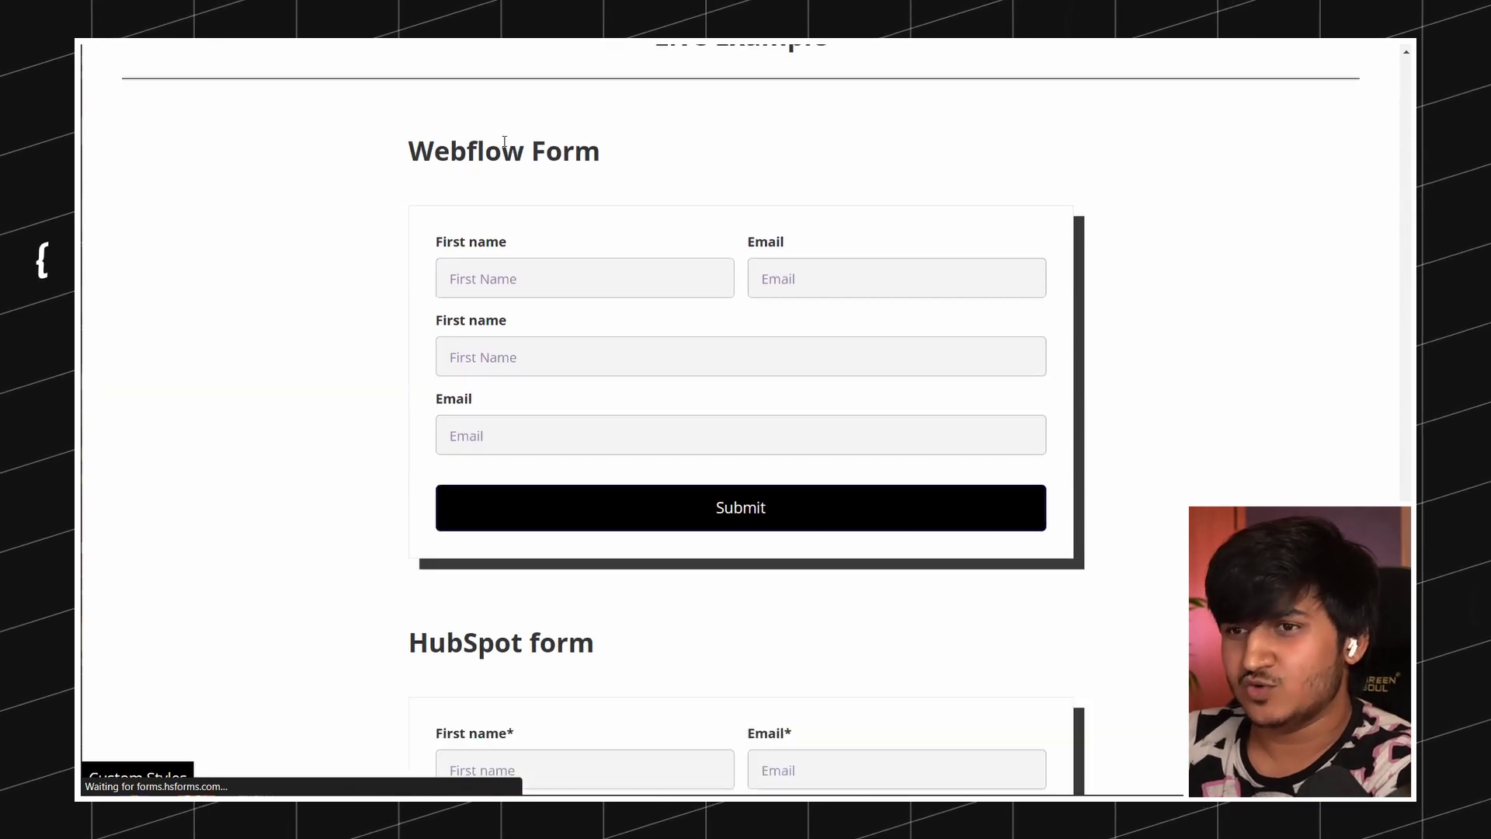
{"action": "scroll", "coordinate": [504, 142], "scroll_direction": "down", "scroll_amount": 10}
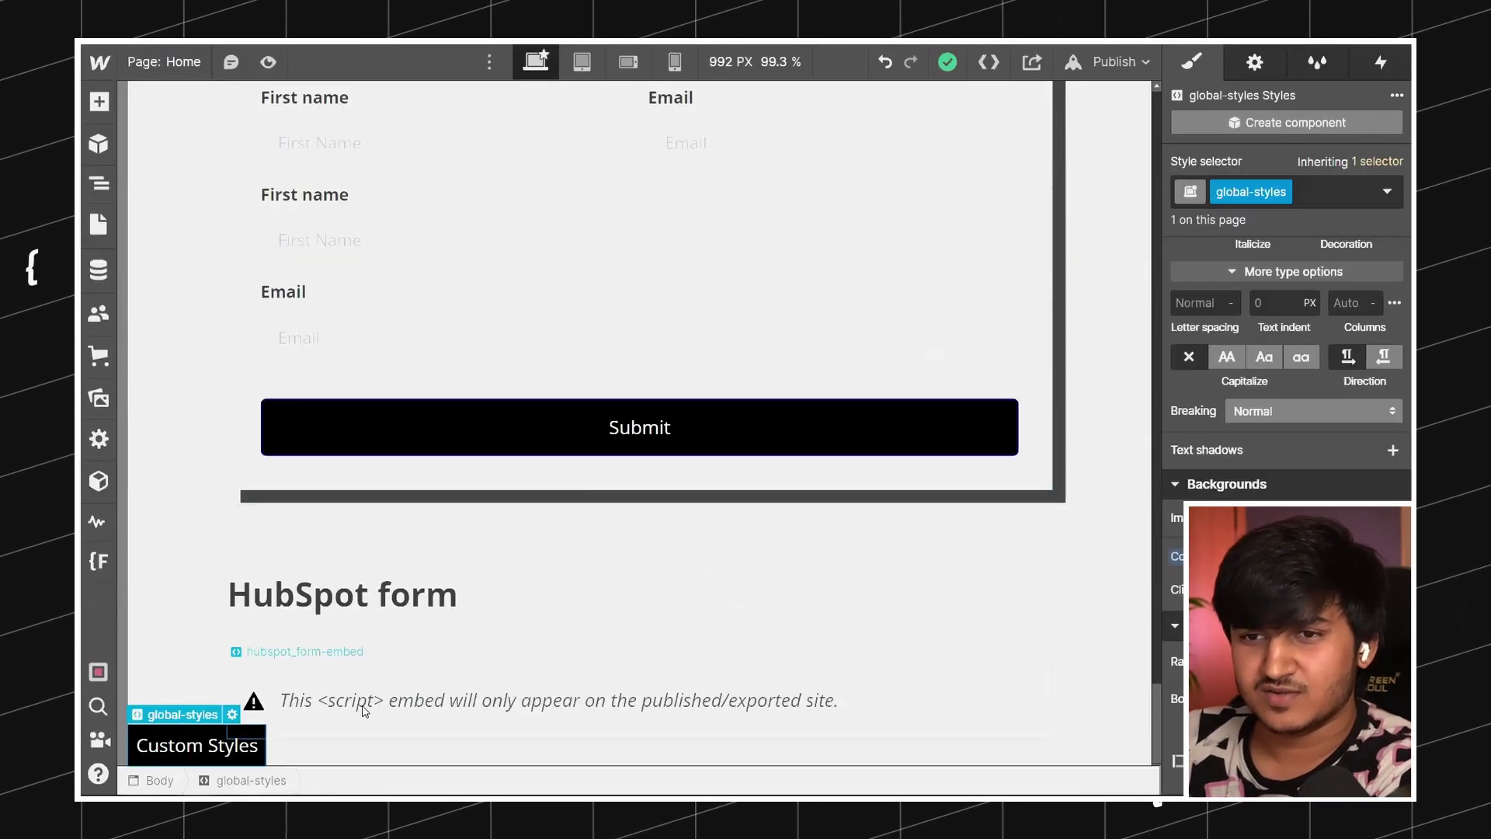
{"action": "left_click", "coordinate": [380, 677]}
{"action": "left_click", "coordinate": [378, 654]}
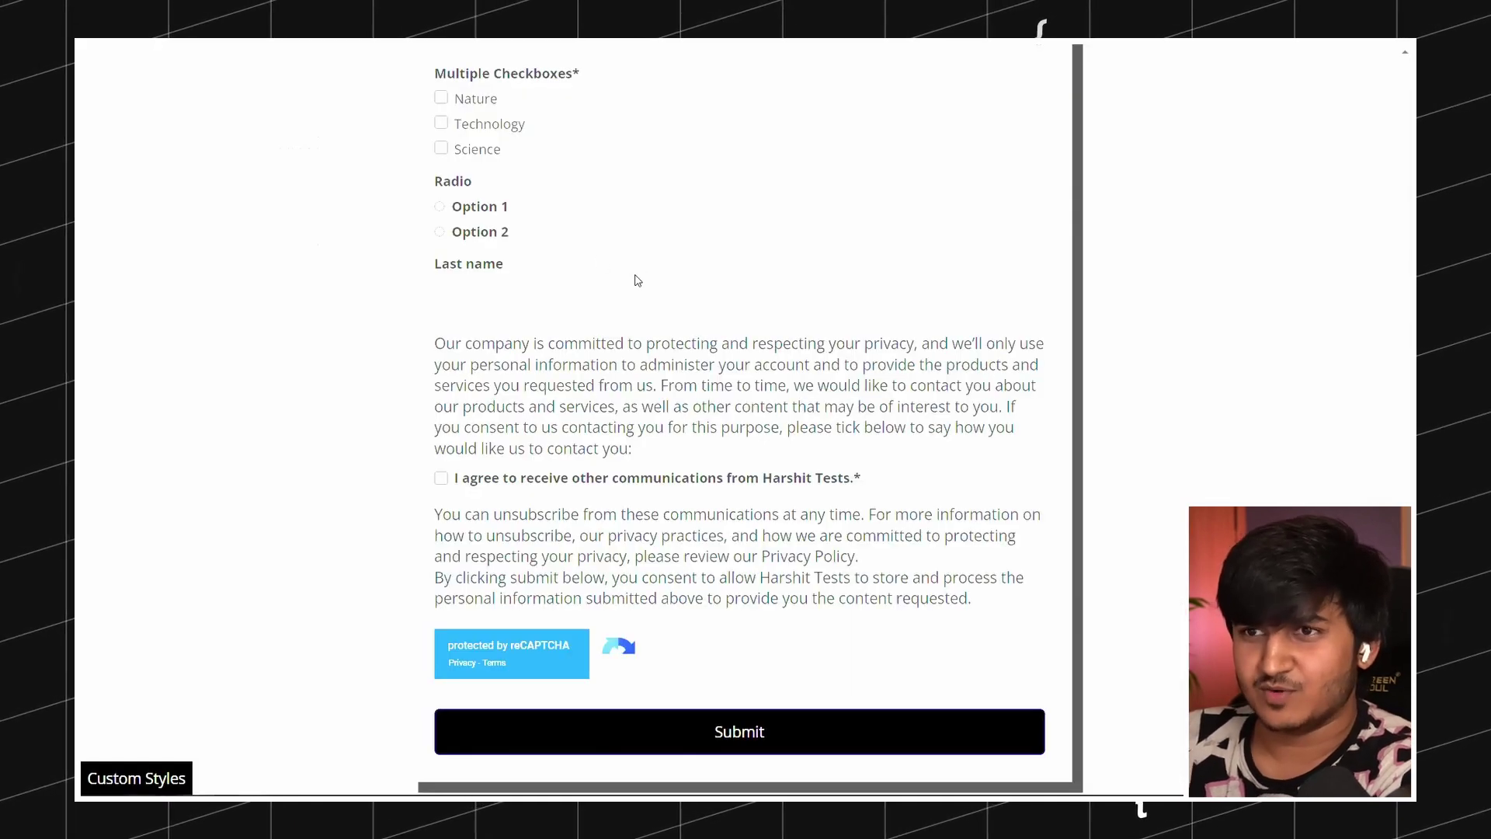
{"action": "scroll", "coordinate": [638, 279], "scroll_direction": "up", "scroll_amount": 3}
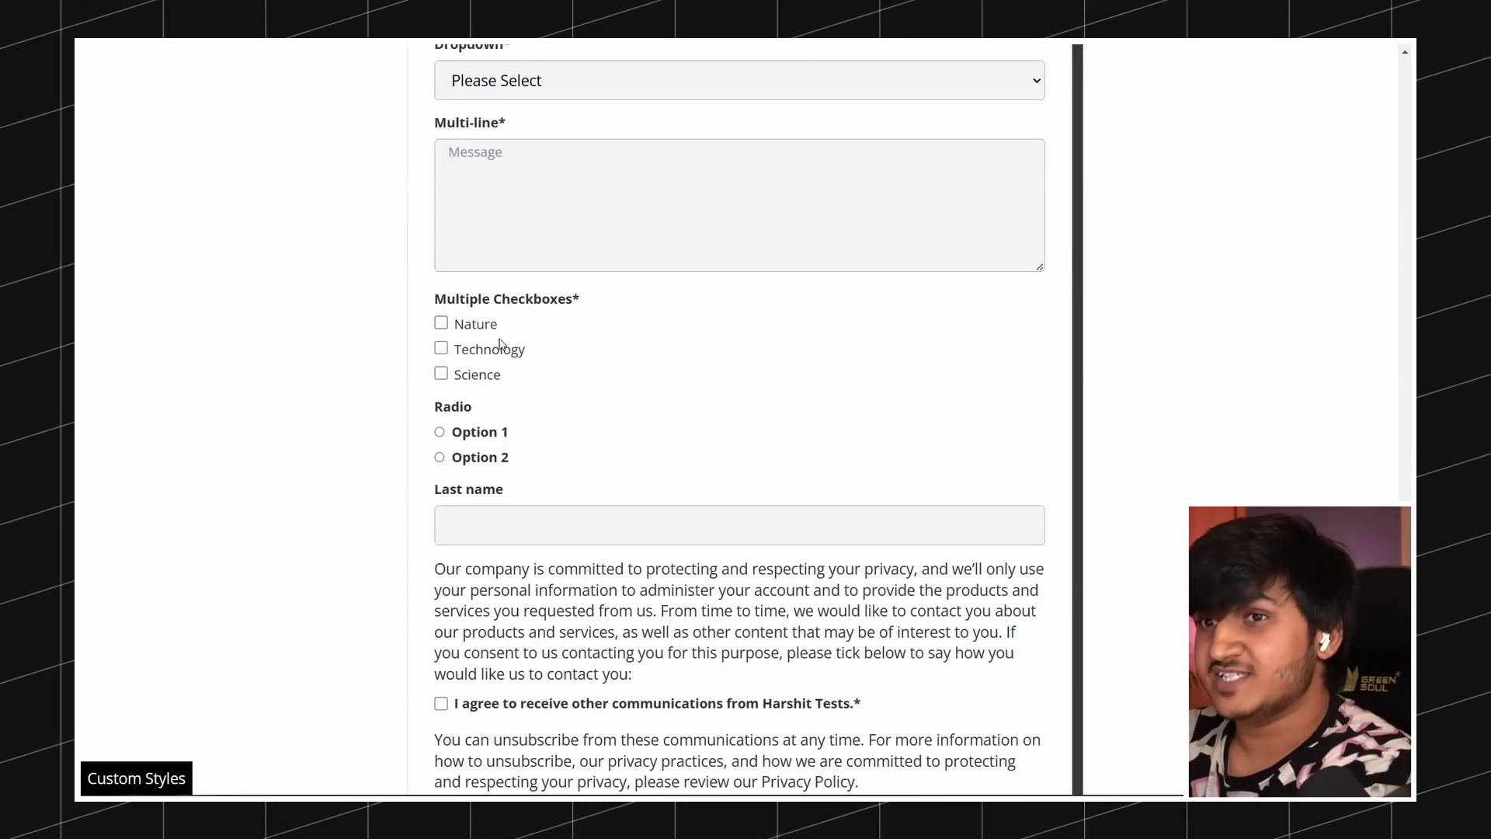
{"action": "double_click", "coordinate": [463, 327]}
{"action": "left_click", "coordinate": [474, 327]}
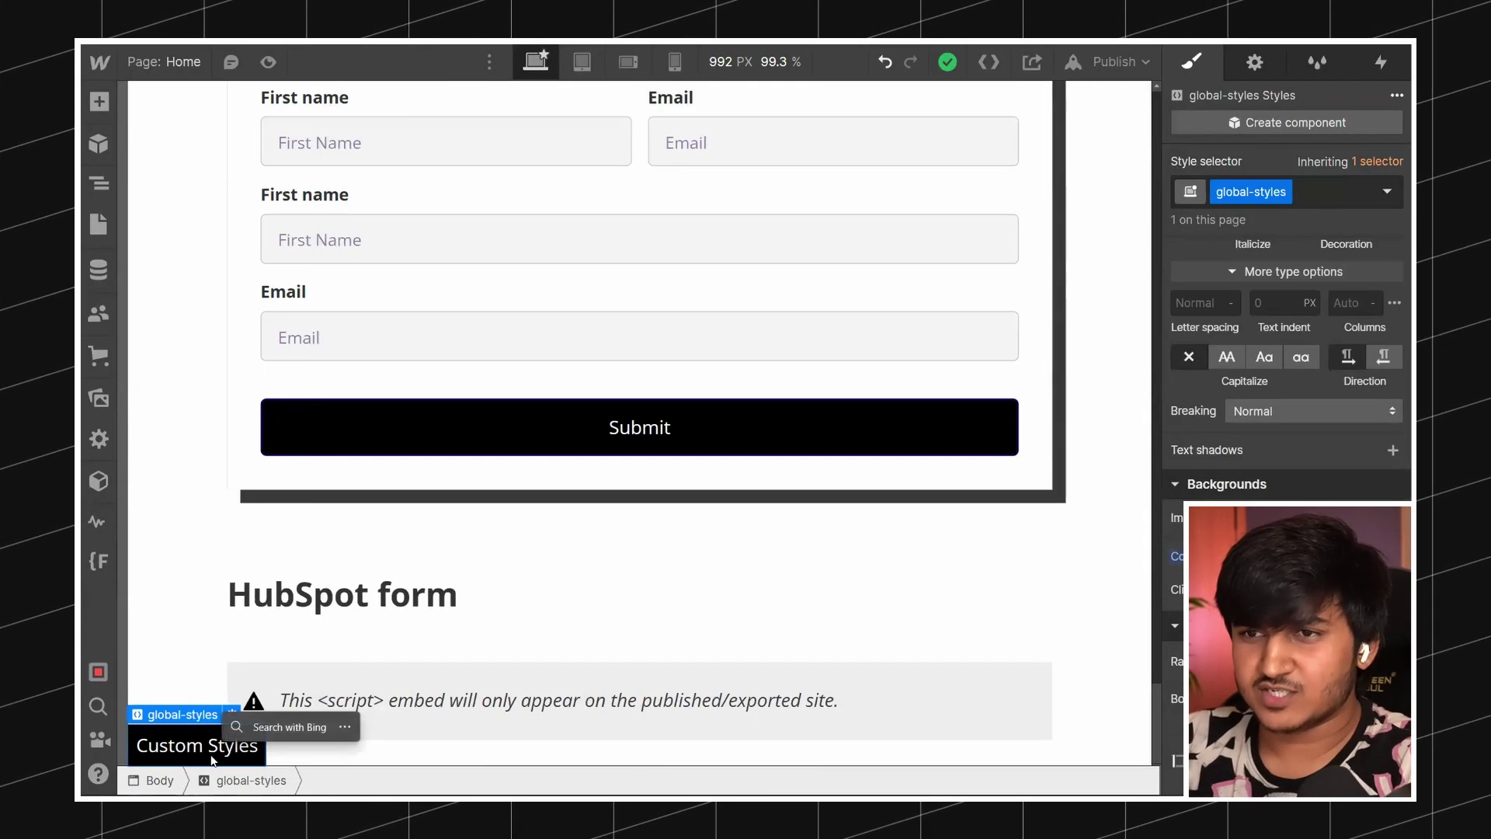
Replace the checked-checkbox accent colour #bdfd2e with #111 in global-styles and save
{"action": "double_click", "coordinate": [212, 760]}
{"action": "scroll", "coordinate": [571, 518], "scroll_direction": "up", "scroll_amount": 1}
{"action": "left_click_drag", "start_coordinate": [380, 458], "coordinate": [560, 453]}
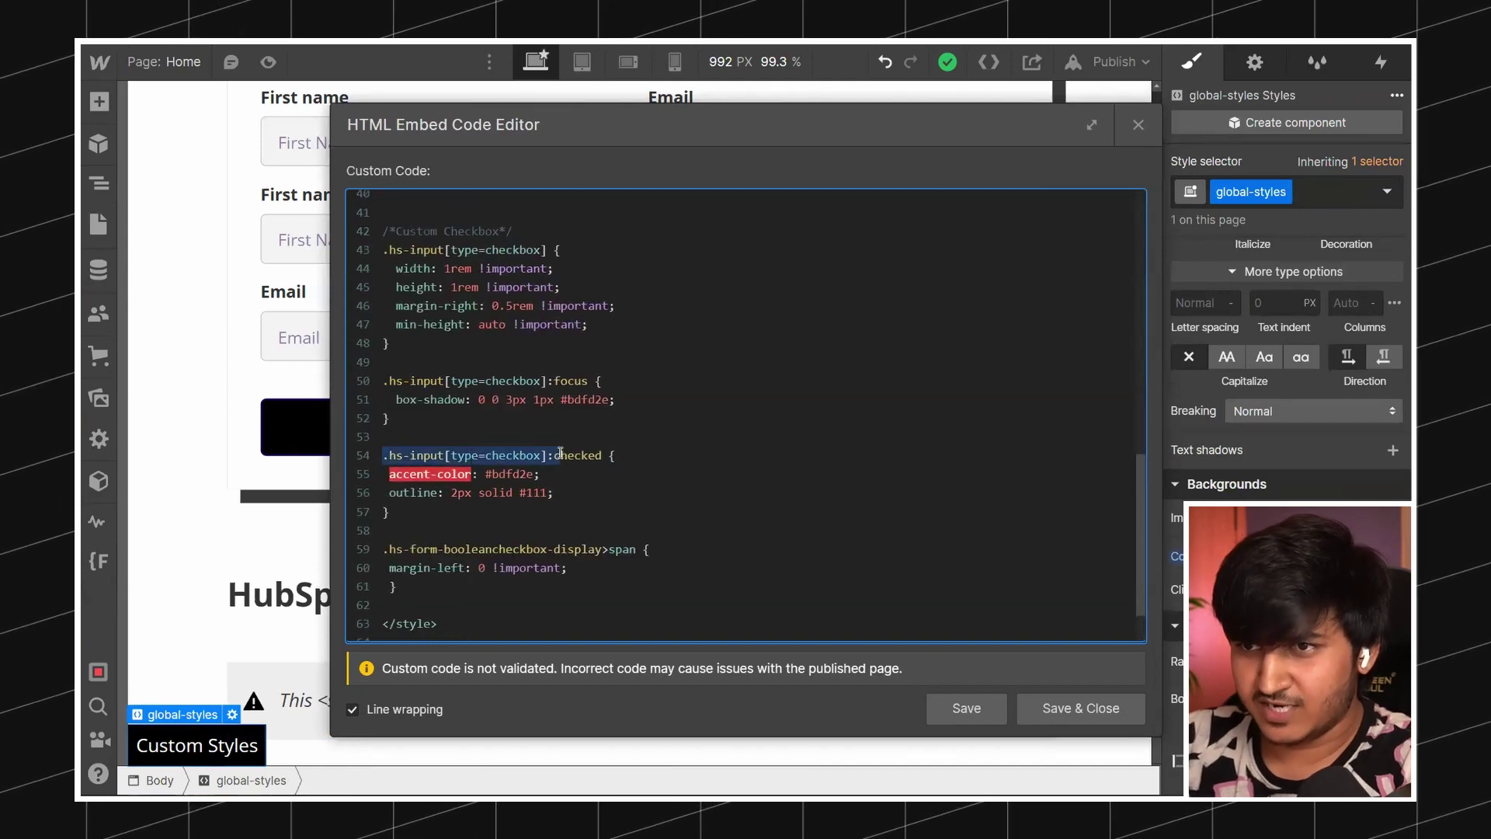
{"action": "left_click", "coordinate": [419, 489]}
{"action": "double_click", "coordinate": [512, 474]}
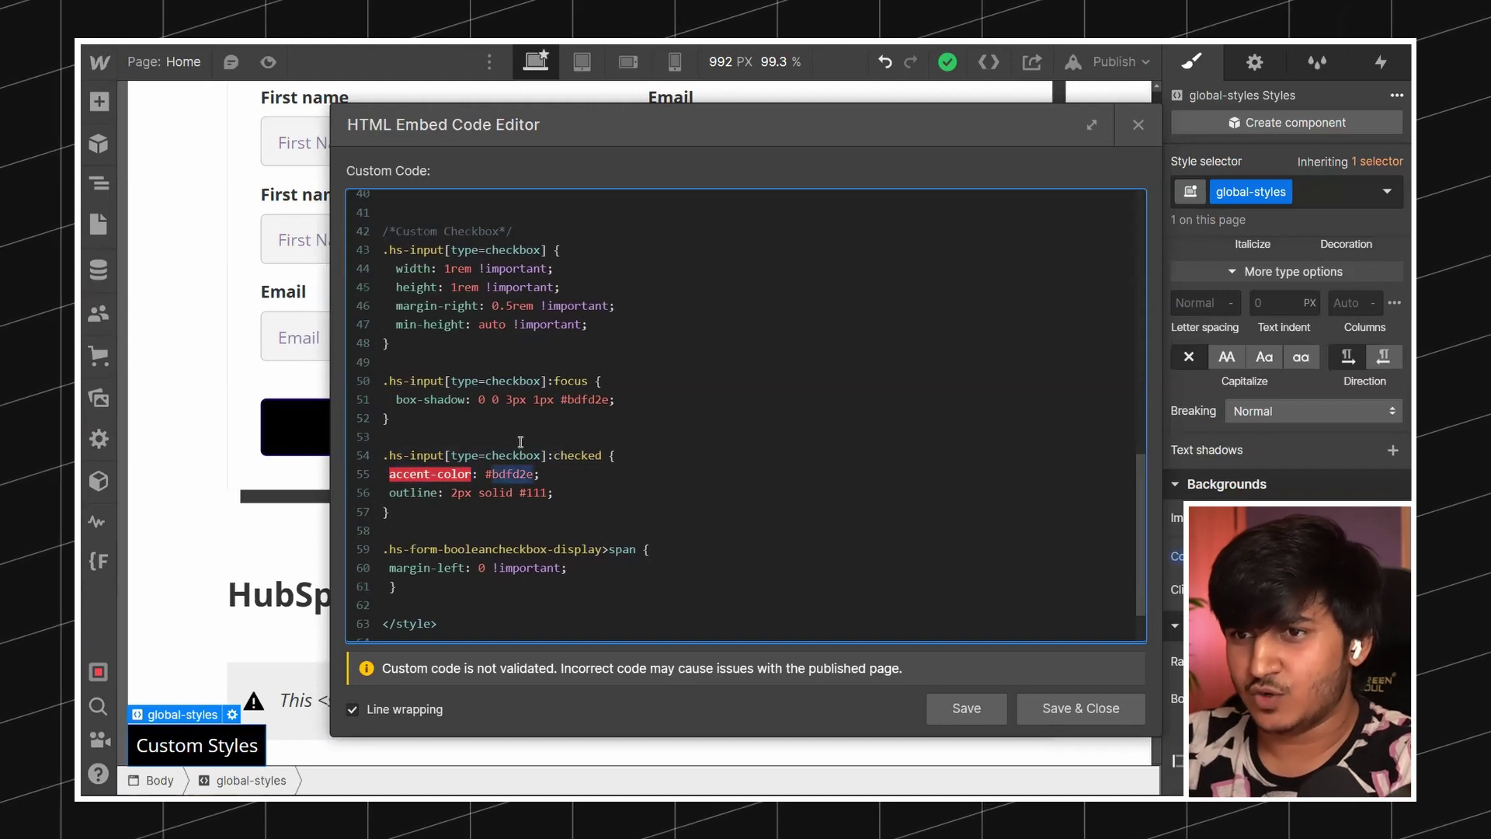
{"action": "key", "text": "BackSpace"}
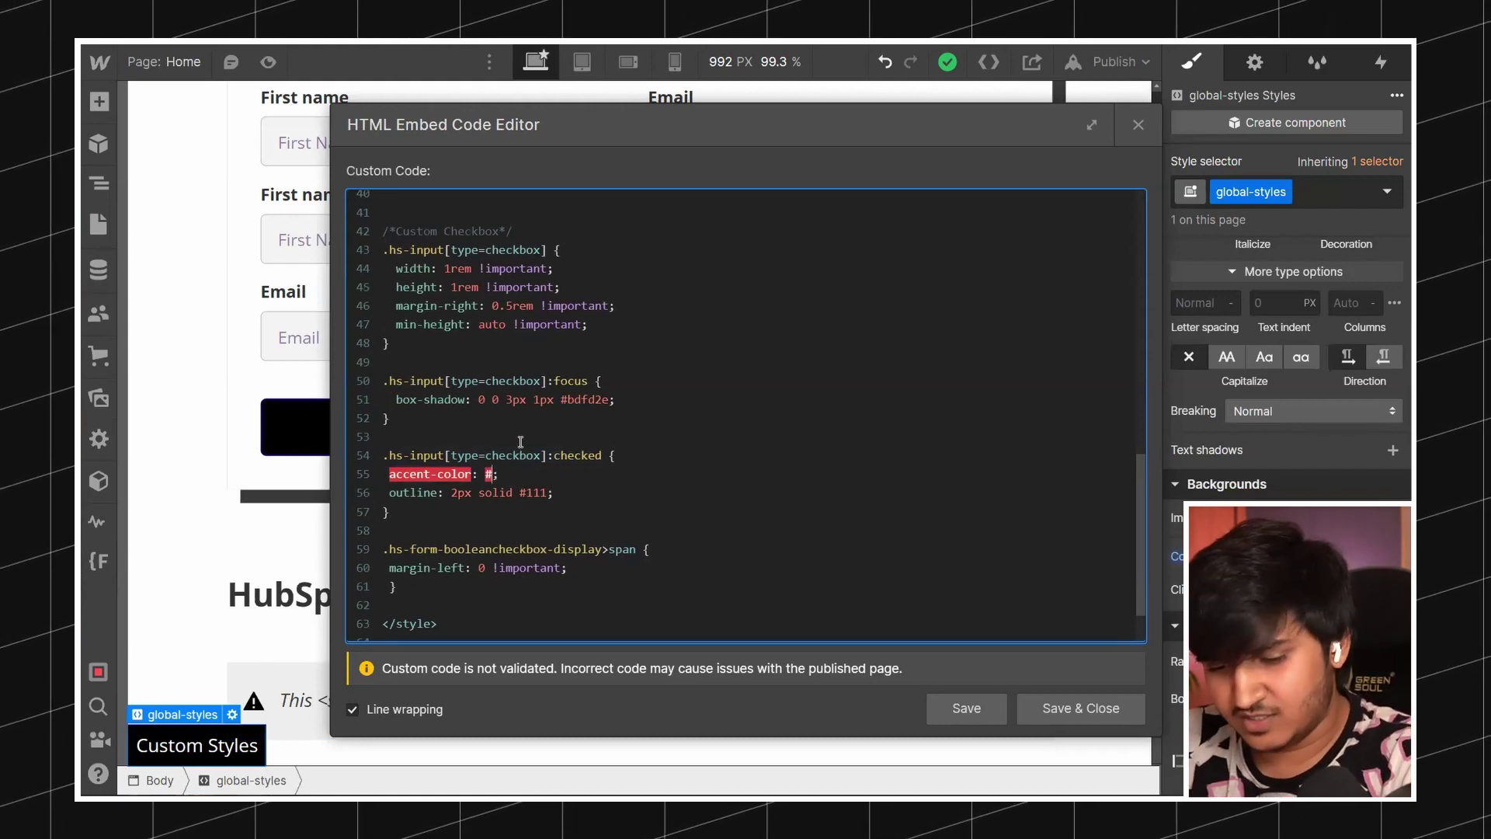
{"action": "type", "text": "111"}
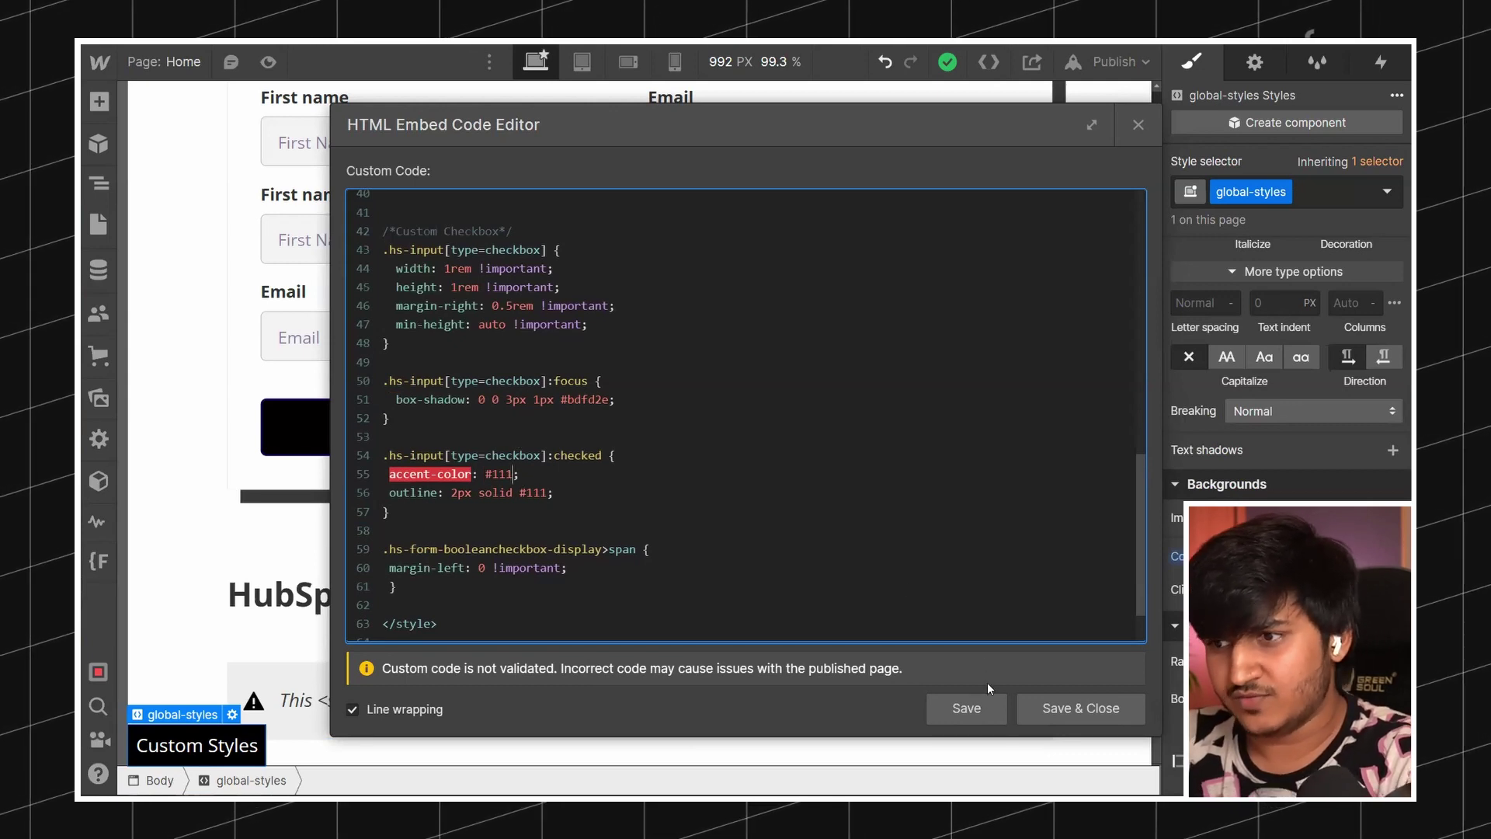
{"action": "left_click", "coordinate": [1076, 706]}
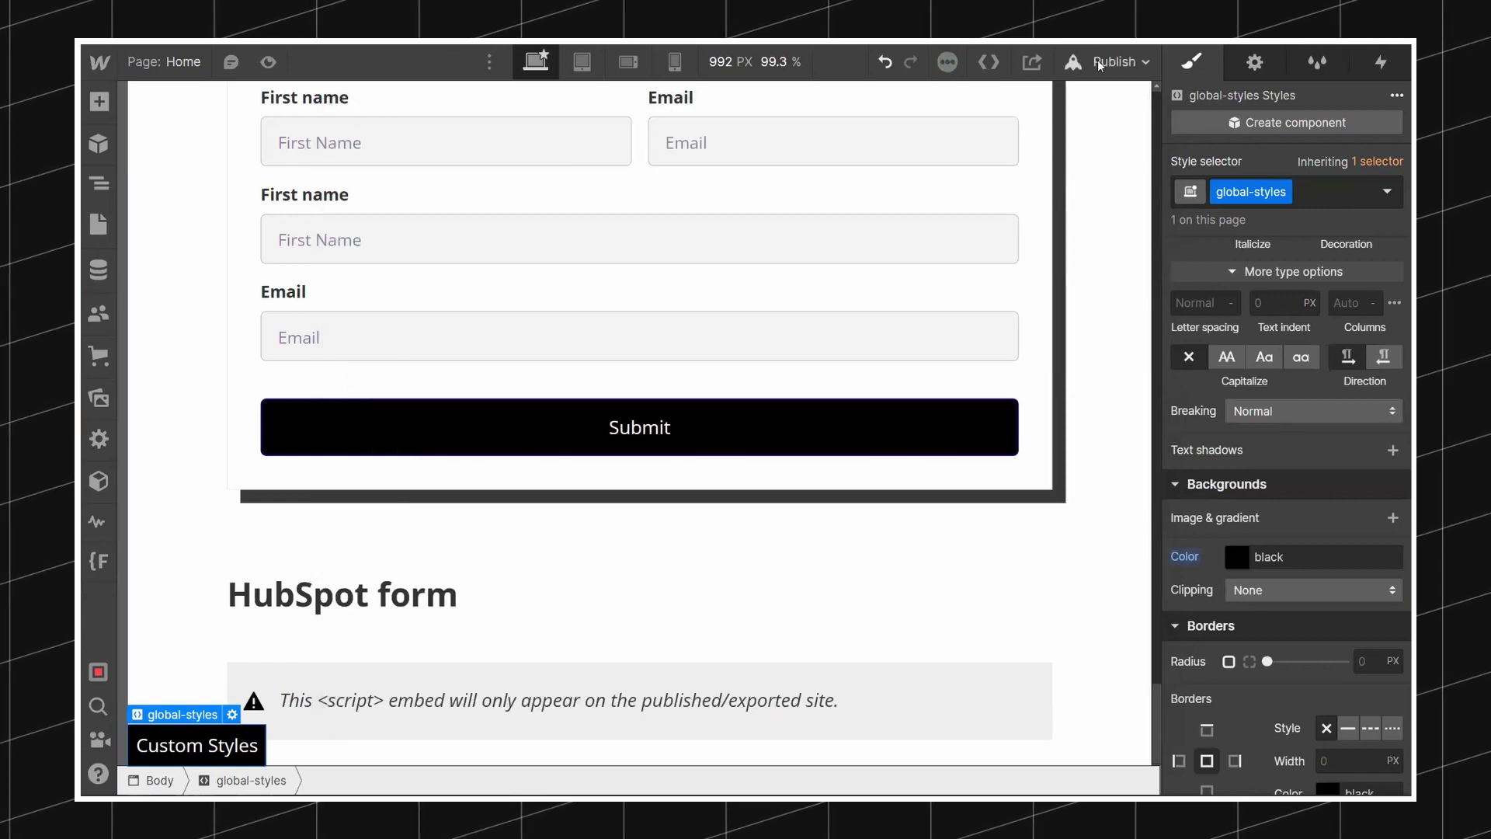
Publish the site to the selected domain
{"action": "key", "text": "shift+p"}
{"action": "left_click", "coordinate": [1052, 365]}
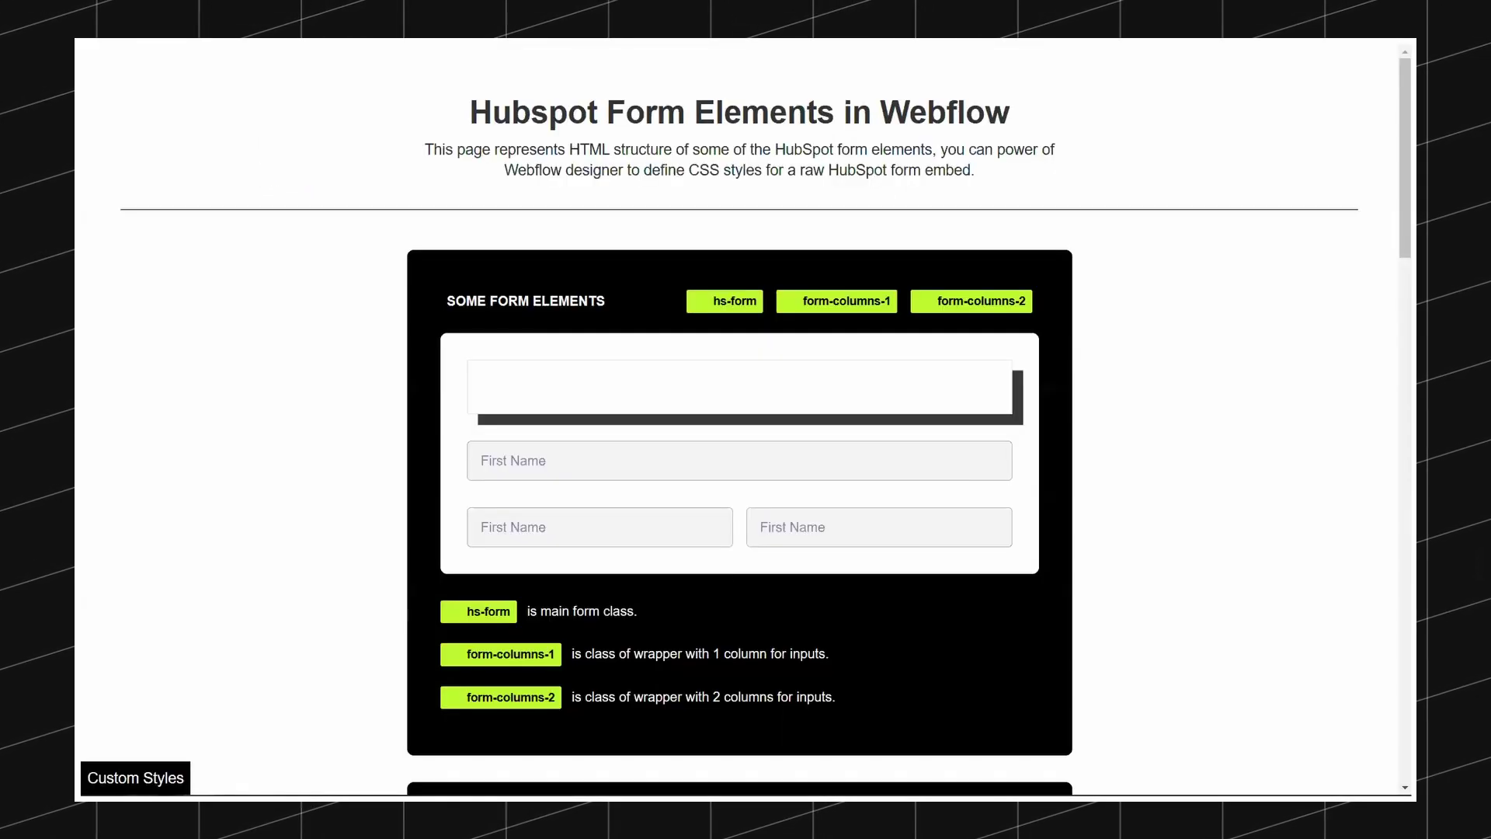
{"action": "scroll", "coordinate": [559, 317], "scroll_direction": "down", "scroll_amount": 20}
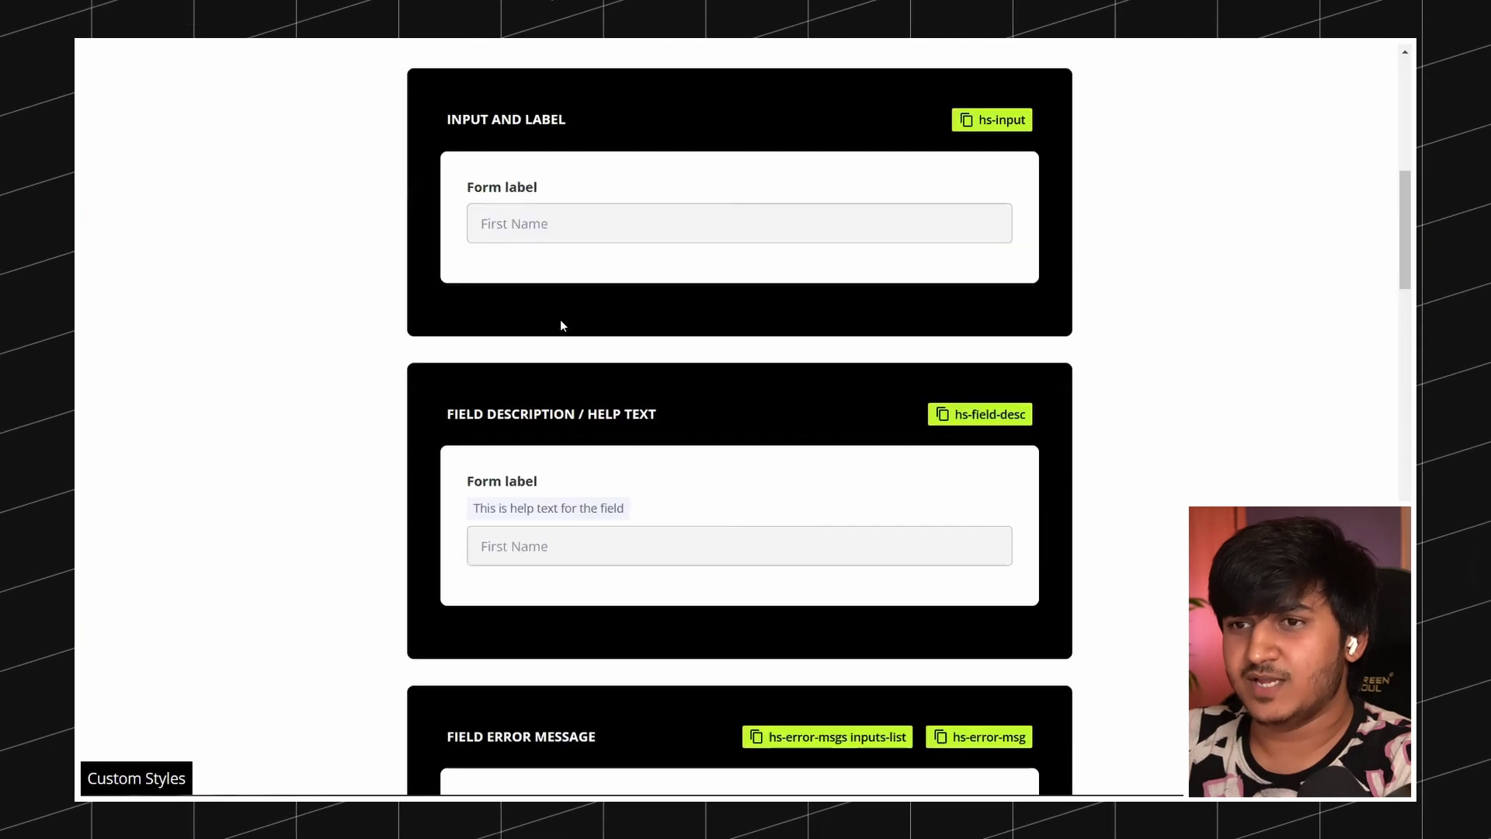
Tick the Science, Technology and Nature checkboxes on the live form to see them render black
{"action": "scroll", "coordinate": [476, 453], "scroll_direction": "down", "scroll_amount": 8}
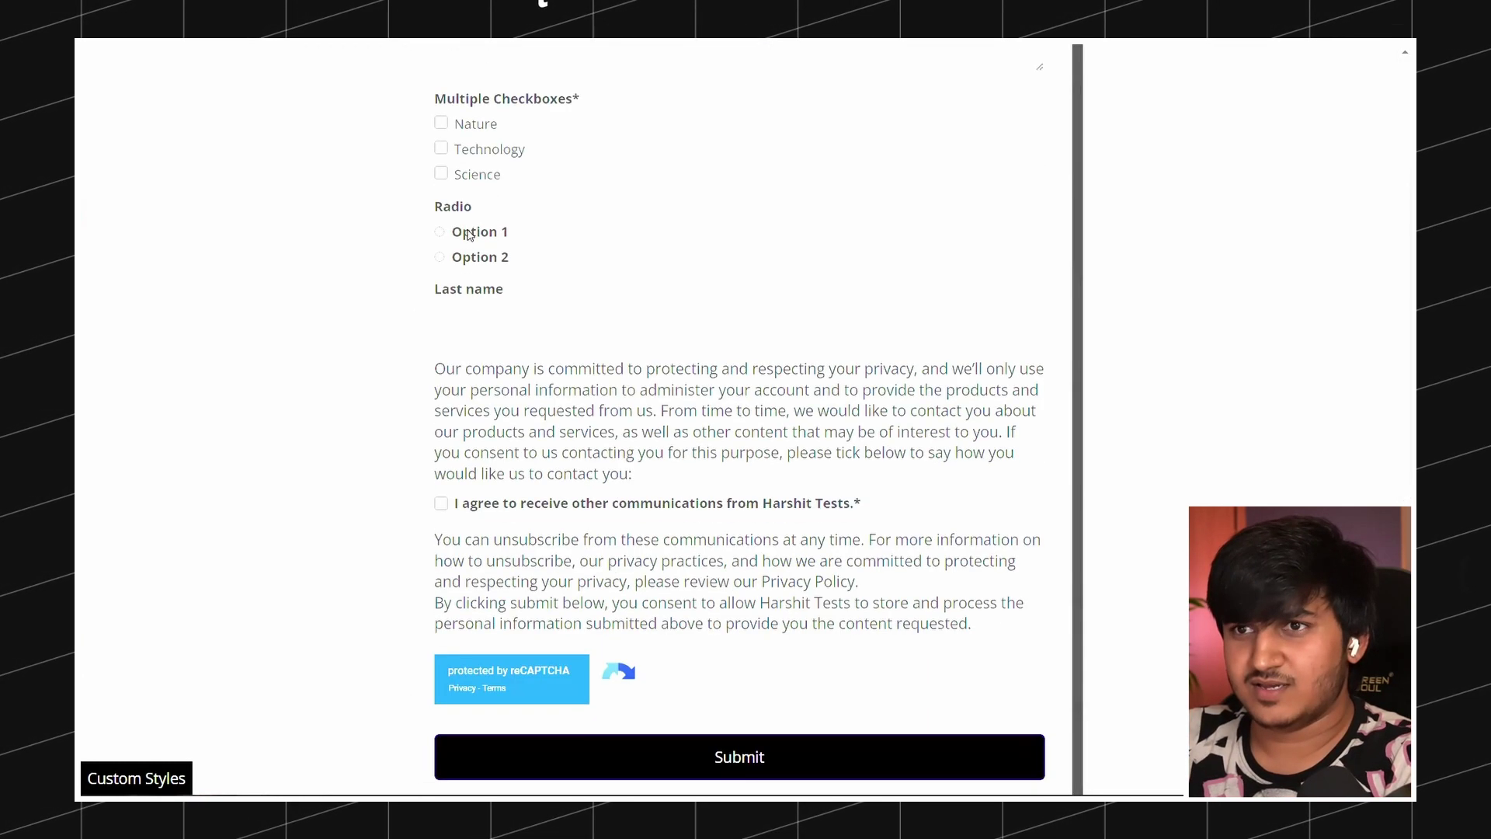
{"action": "left_click", "coordinate": [466, 172]}
{"action": "left_click", "coordinate": [466, 149]}
{"action": "left_click", "coordinate": [463, 125]}
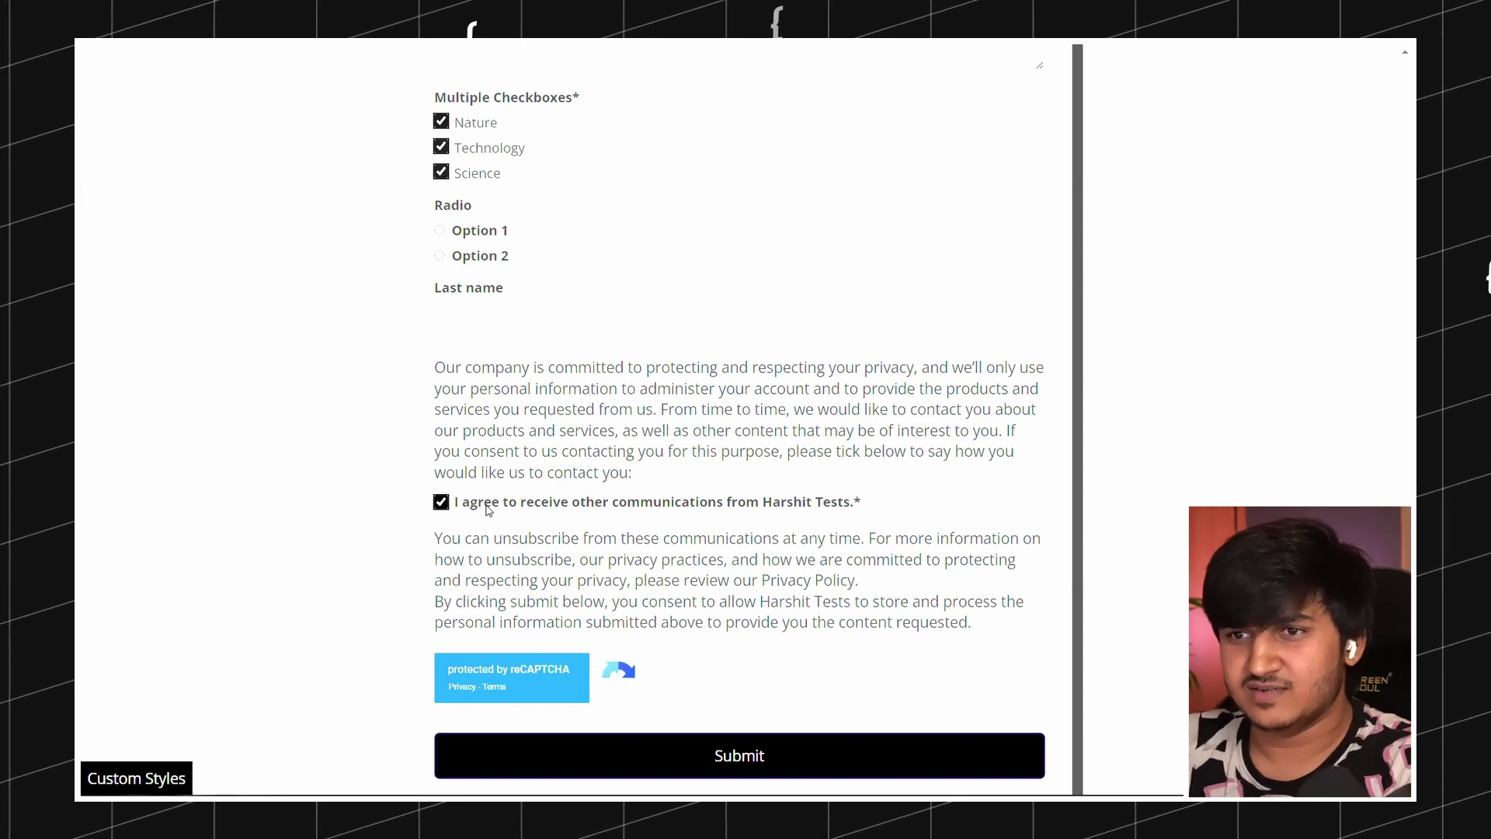
{"action": "scroll", "coordinate": [311, 166], "scroll_direction": "up", "scroll_amount": 5}
{"action": "scroll", "coordinate": [310, 167], "scroll_direction": "down", "scroll_amount": 5}
Return to the Designer and view the HubSpot embed code without changing it
{"action": "key", "text": "ctrl+shift+p"}
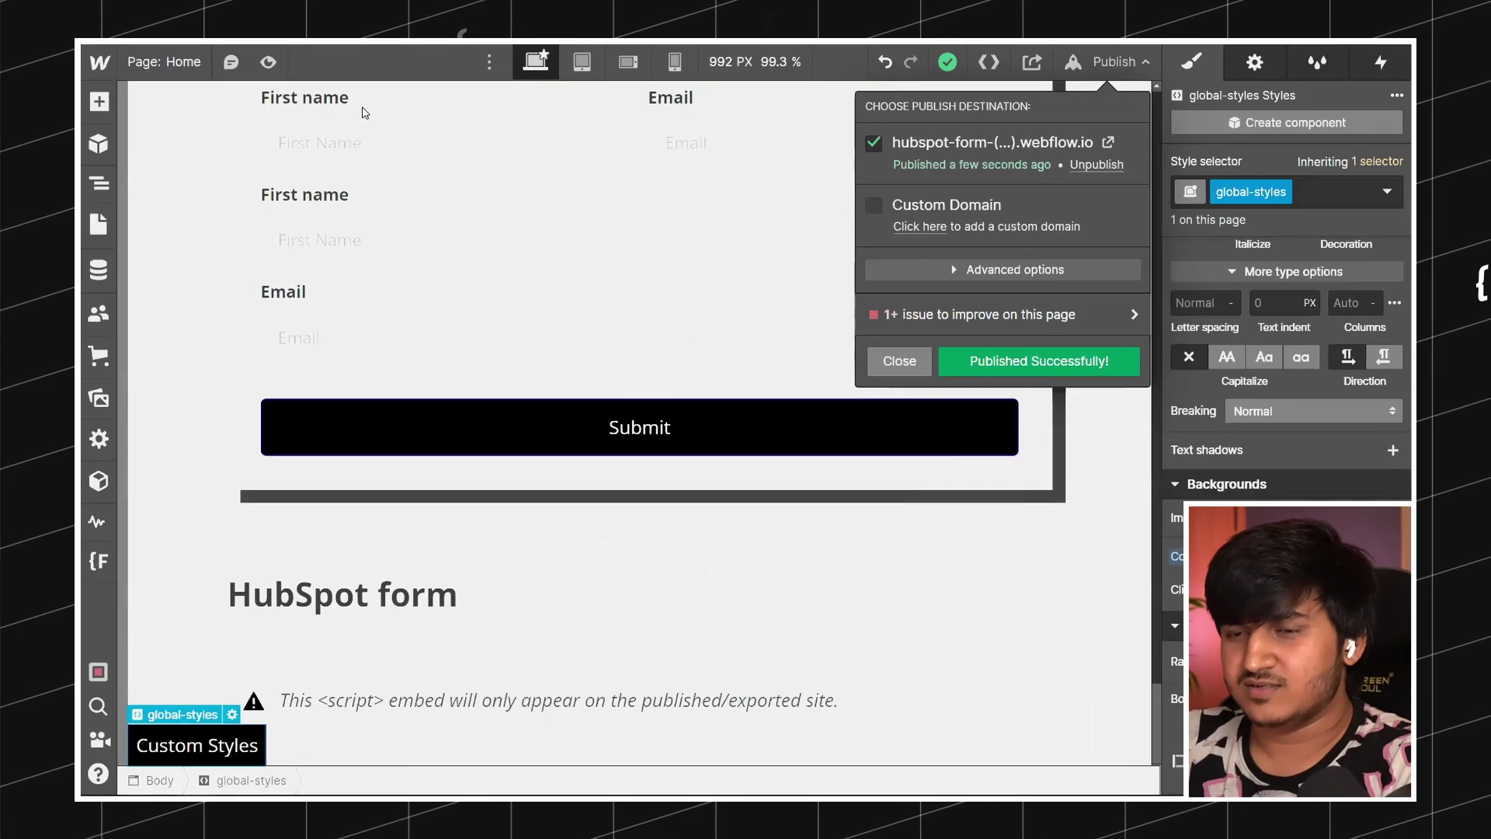
{"action": "left_click", "coordinate": [371, 687]}
{"action": "left_click", "coordinate": [380, 654]}
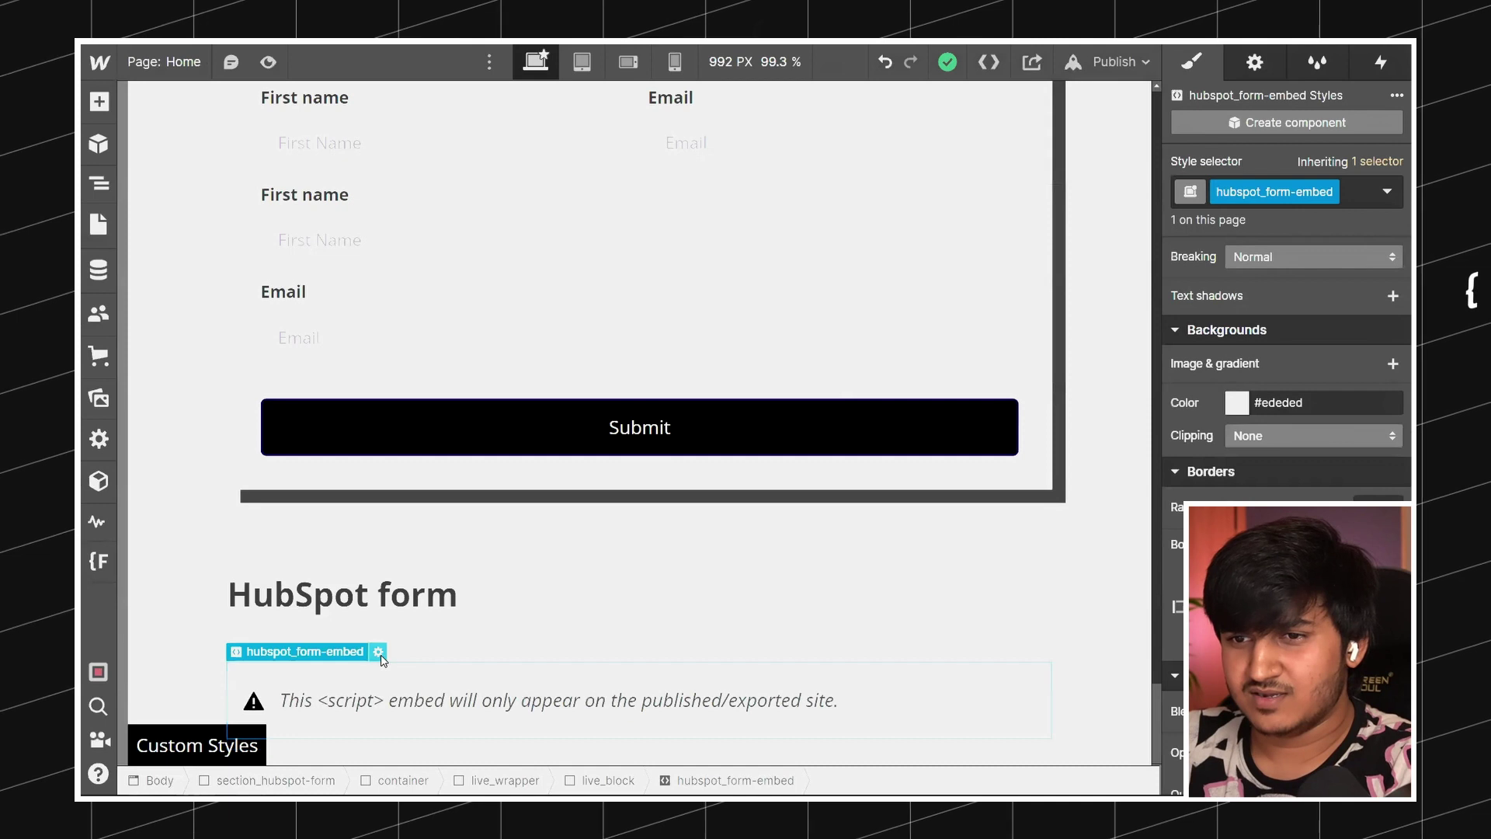
{"action": "double_click", "coordinate": [380, 654]}
{"action": "key", "text": "Escape"}
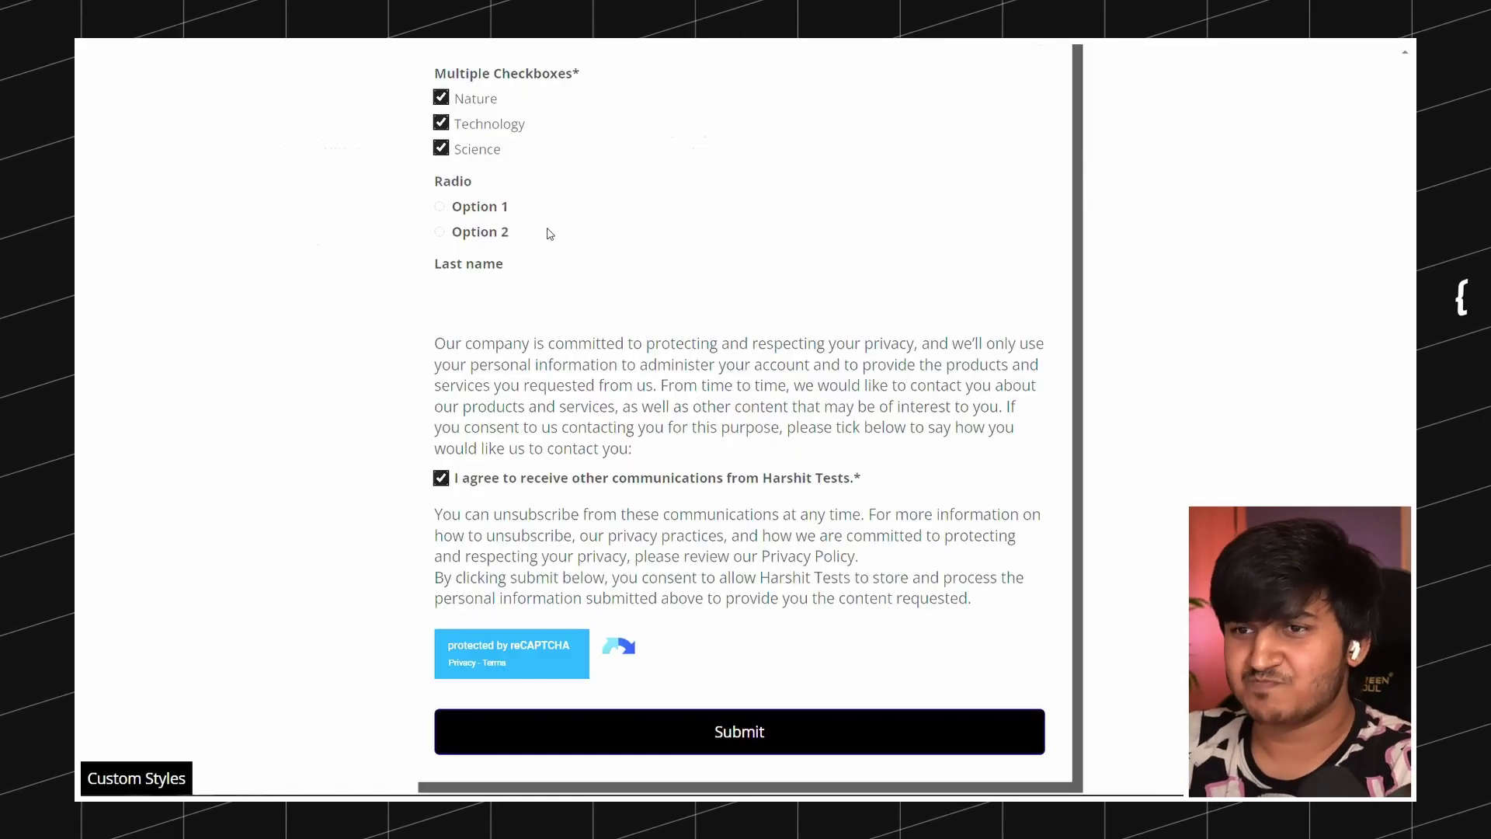
{"action": "scroll", "coordinate": [652, 393], "scroll_direction": "down", "scroll_amount": 10}
{"action": "scroll", "coordinate": [651, 394], "scroll_direction": "up", "scroll_amount": 6}
{"action": "scroll", "coordinate": [651, 394], "scroll_direction": "down", "scroll_amount": 10}
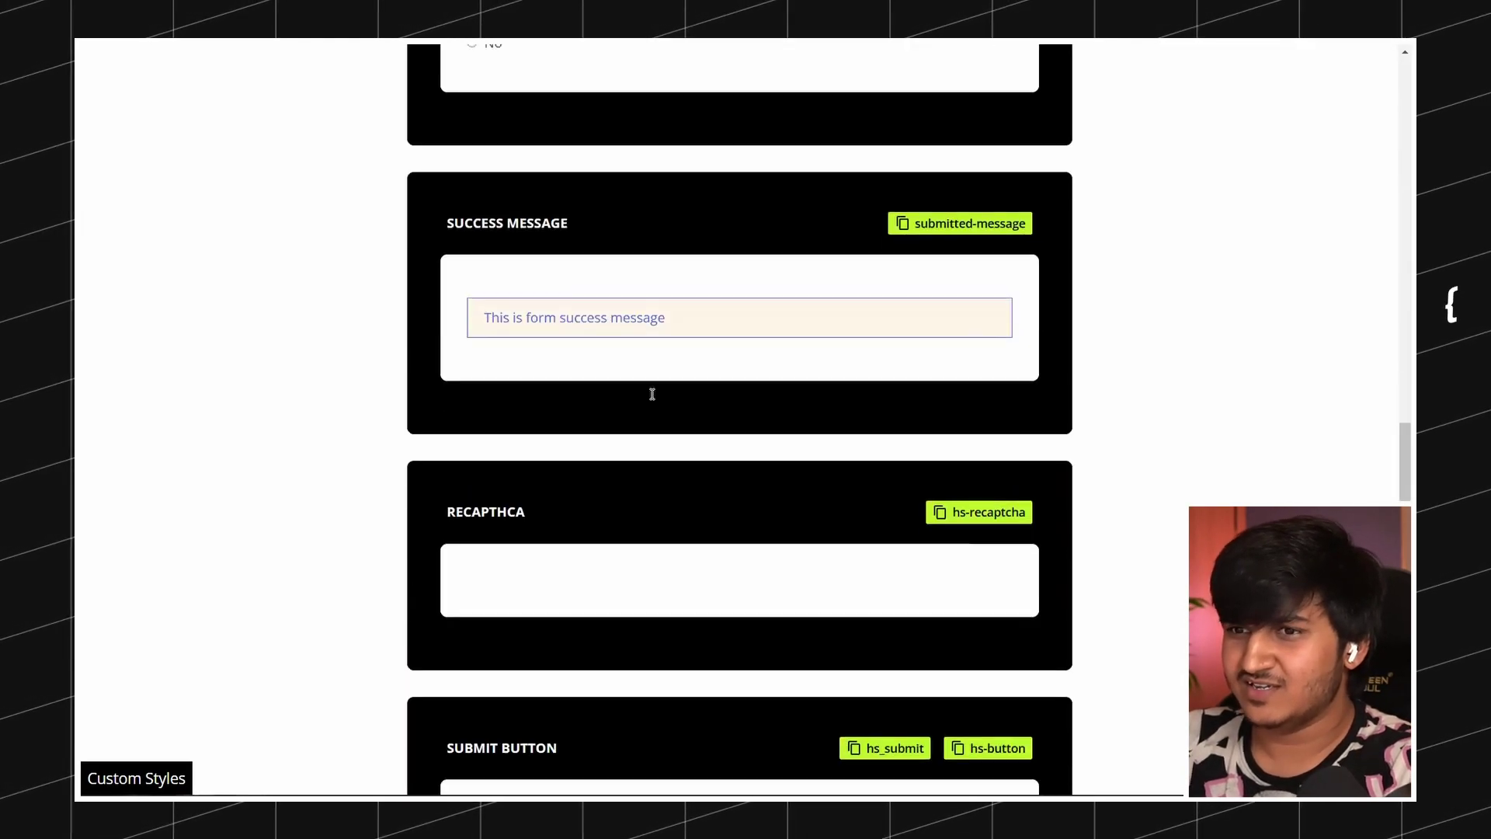
Highlight the 'This is form success message' example text on the style guide
{"action": "left_click_drag", "start_coordinate": [686, 303], "coordinate": [366, 249]}
{"action": "left_click_drag", "start_coordinate": [663, 266], "coordinate": [485, 255]}
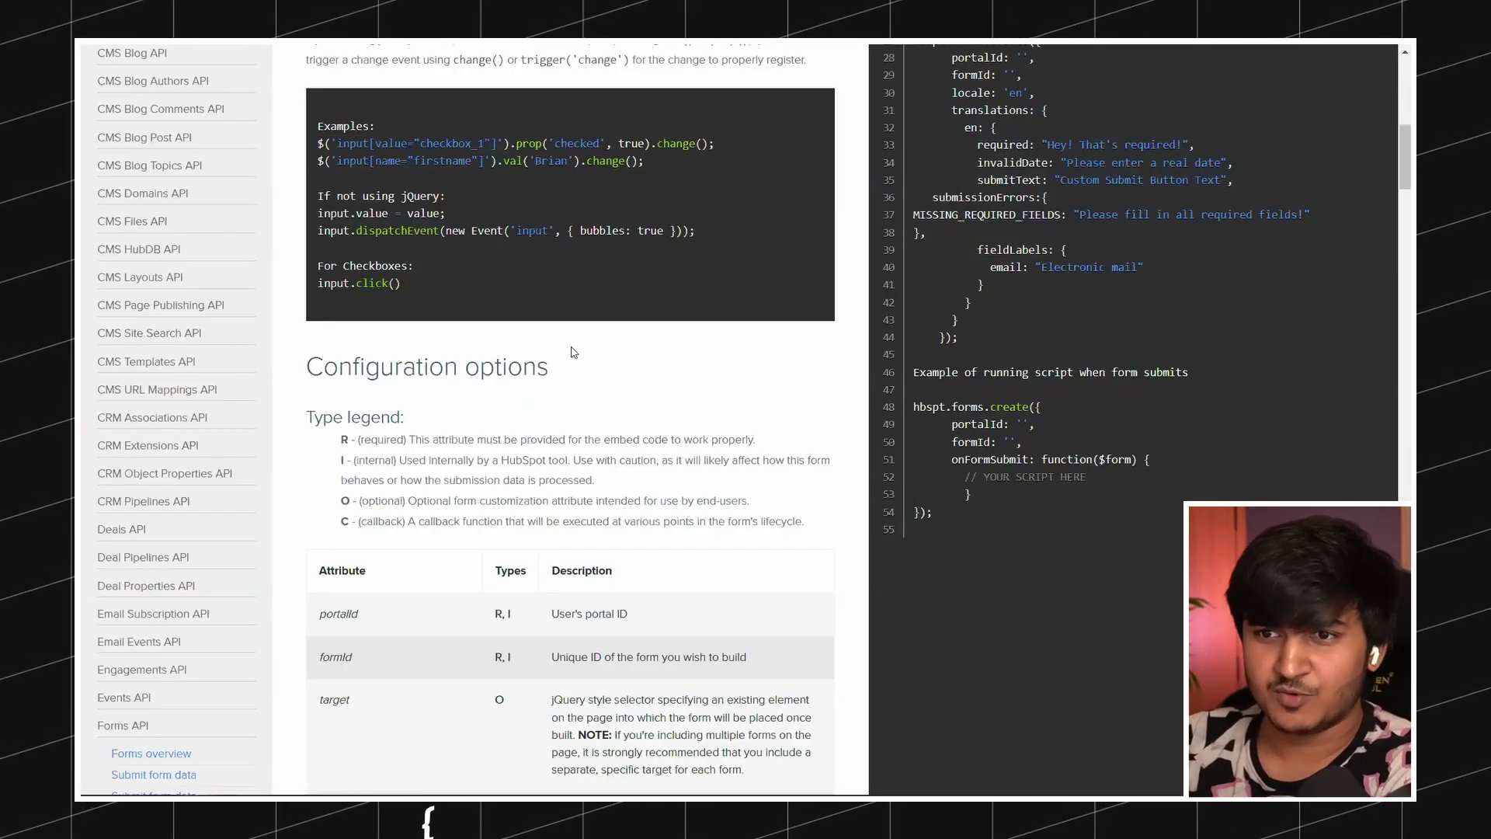
Scan the HubSpot Configuration options table and highlight the onFormSubmit callback
{"action": "scroll", "coordinate": [576, 359], "scroll_direction": "up", "scroll_amount": 4}
{"action": "scroll", "coordinate": [353, 175], "scroll_direction": "down", "scroll_amount": 10}
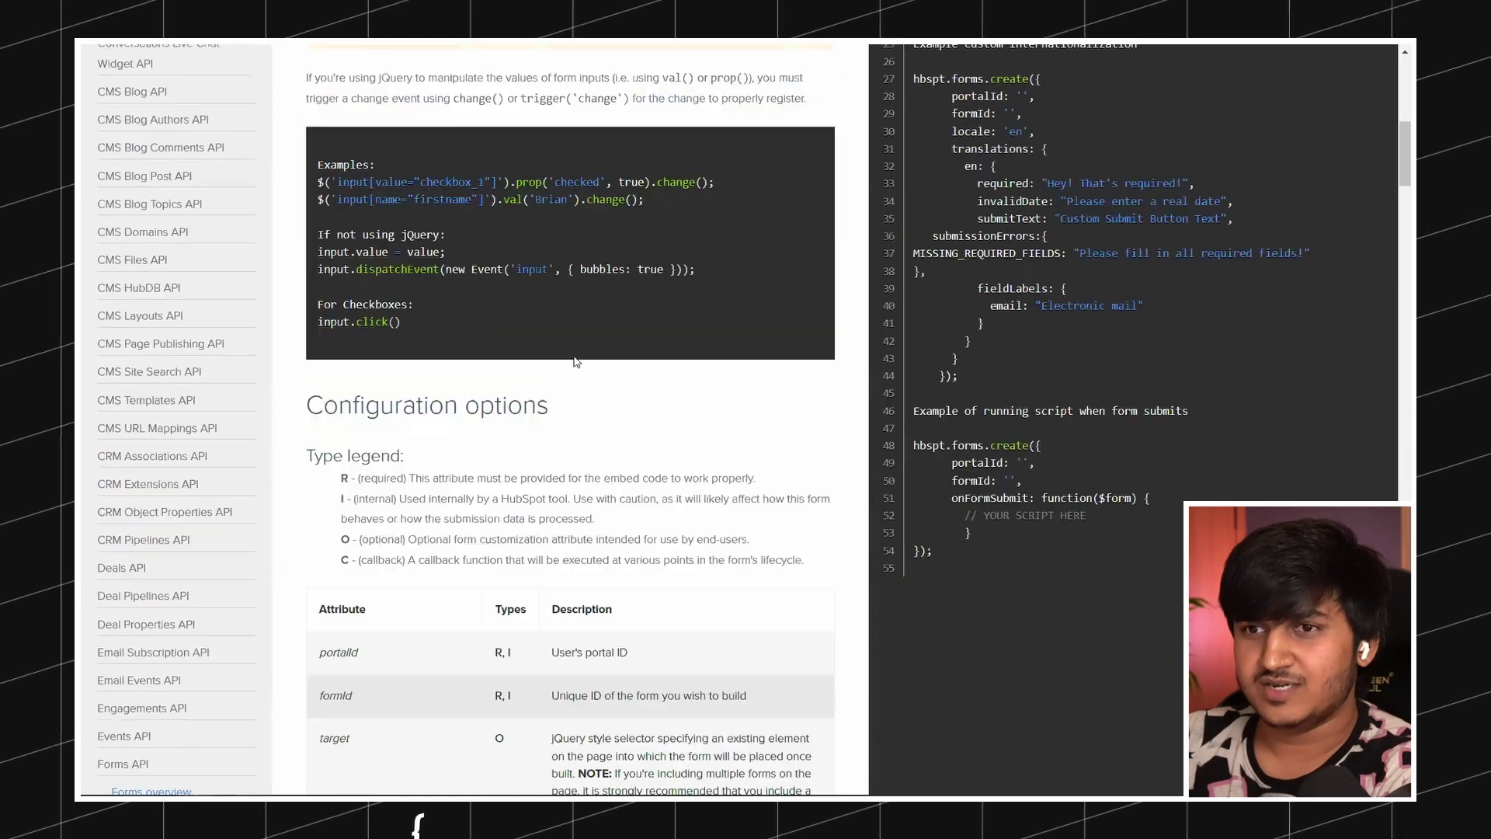
{"action": "left_click_drag", "start_coordinate": [354, 175], "coordinate": [580, 578]}
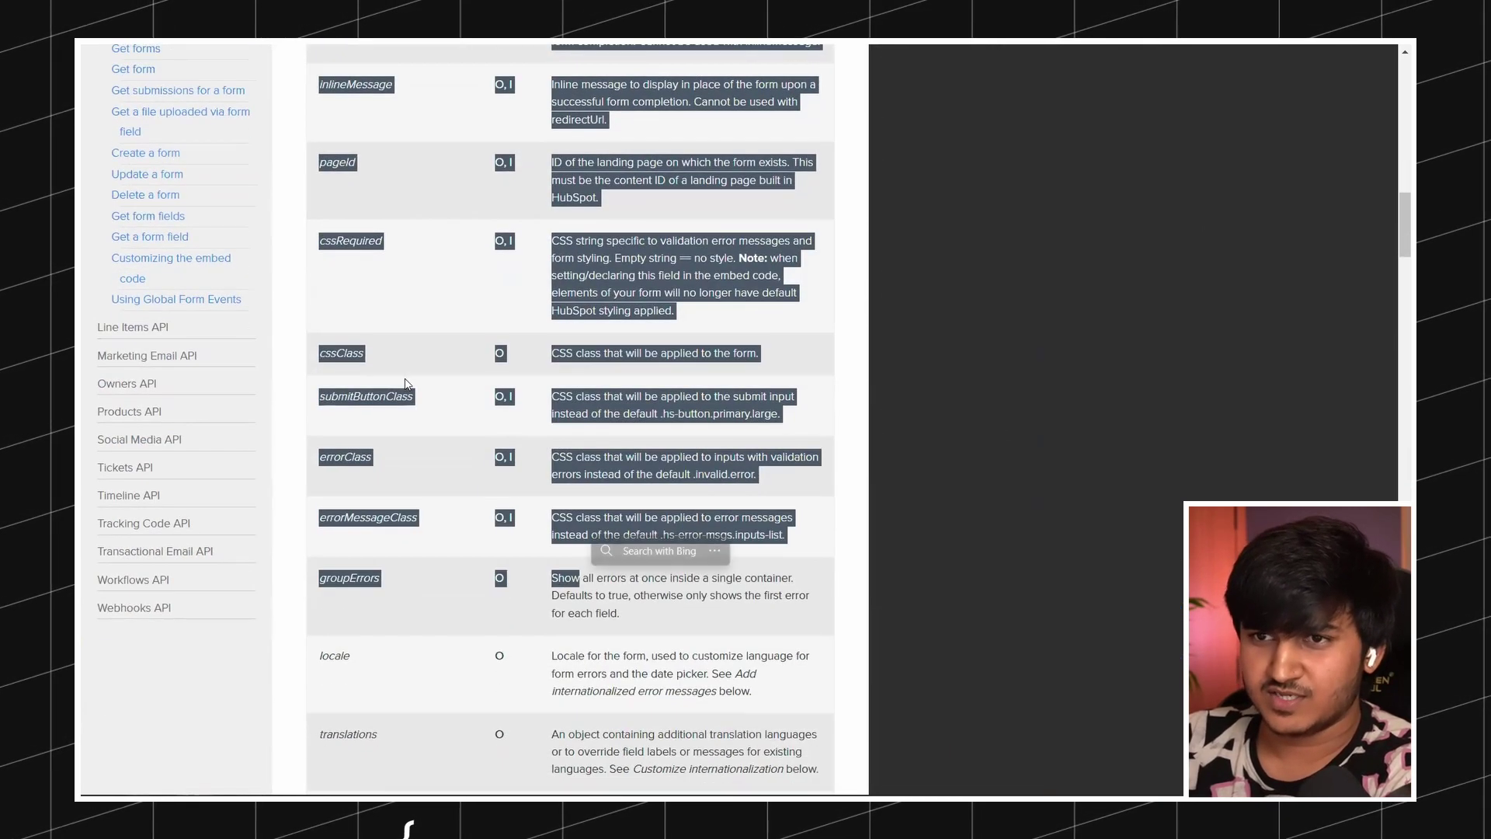
{"action": "left_click", "coordinate": [409, 327]}
{"action": "scroll", "coordinate": [453, 423], "scroll_direction": "down", "scroll_amount": 6}
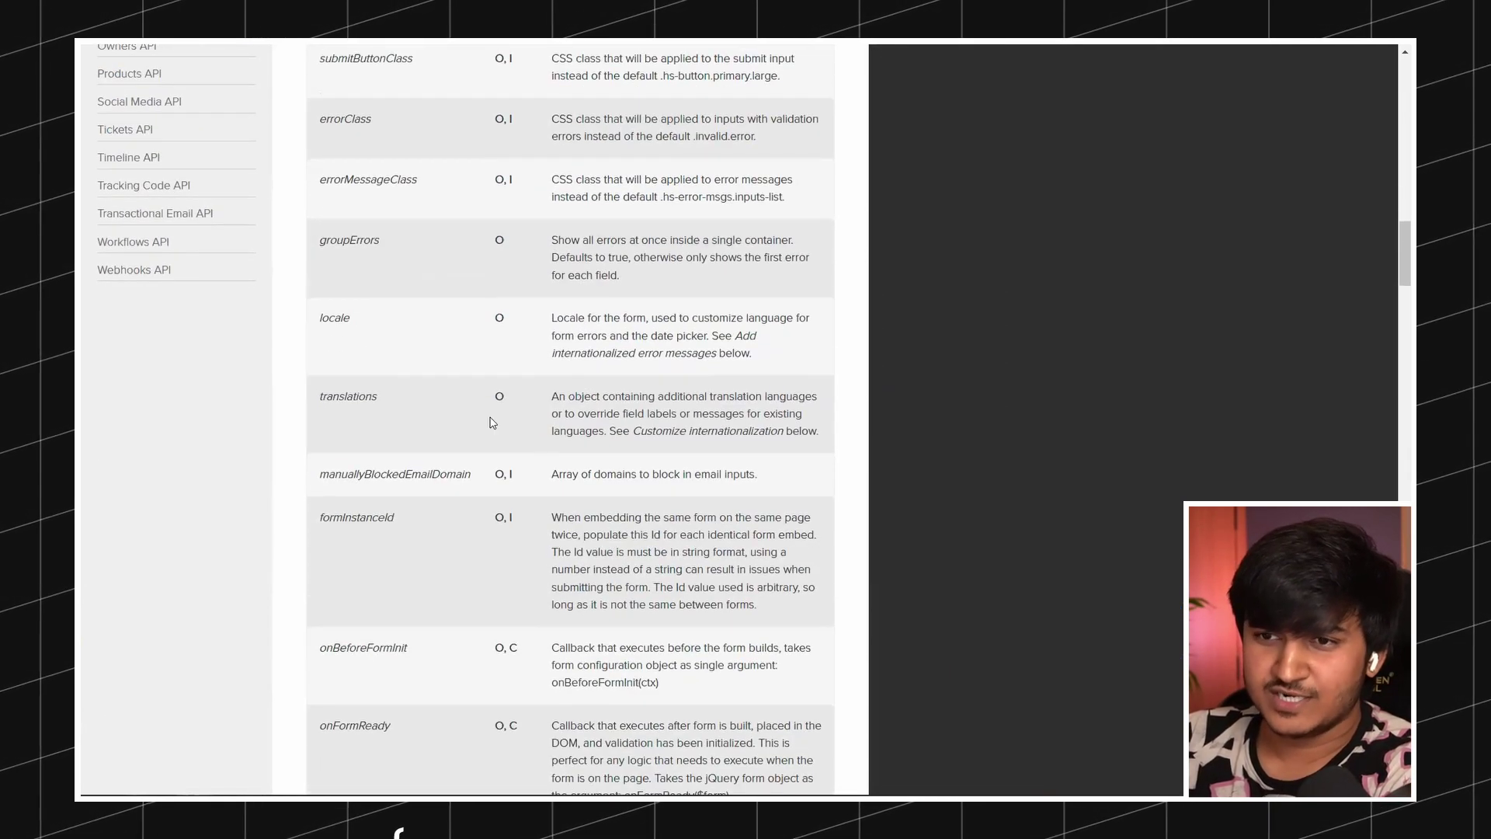
{"action": "scroll", "coordinate": [490, 422], "scroll_direction": "down", "scroll_amount": 2}
{"action": "left_click_drag", "start_coordinate": [393, 614], "coordinate": [319, 612]}
{"action": "left_click", "coordinate": [393, 651]}
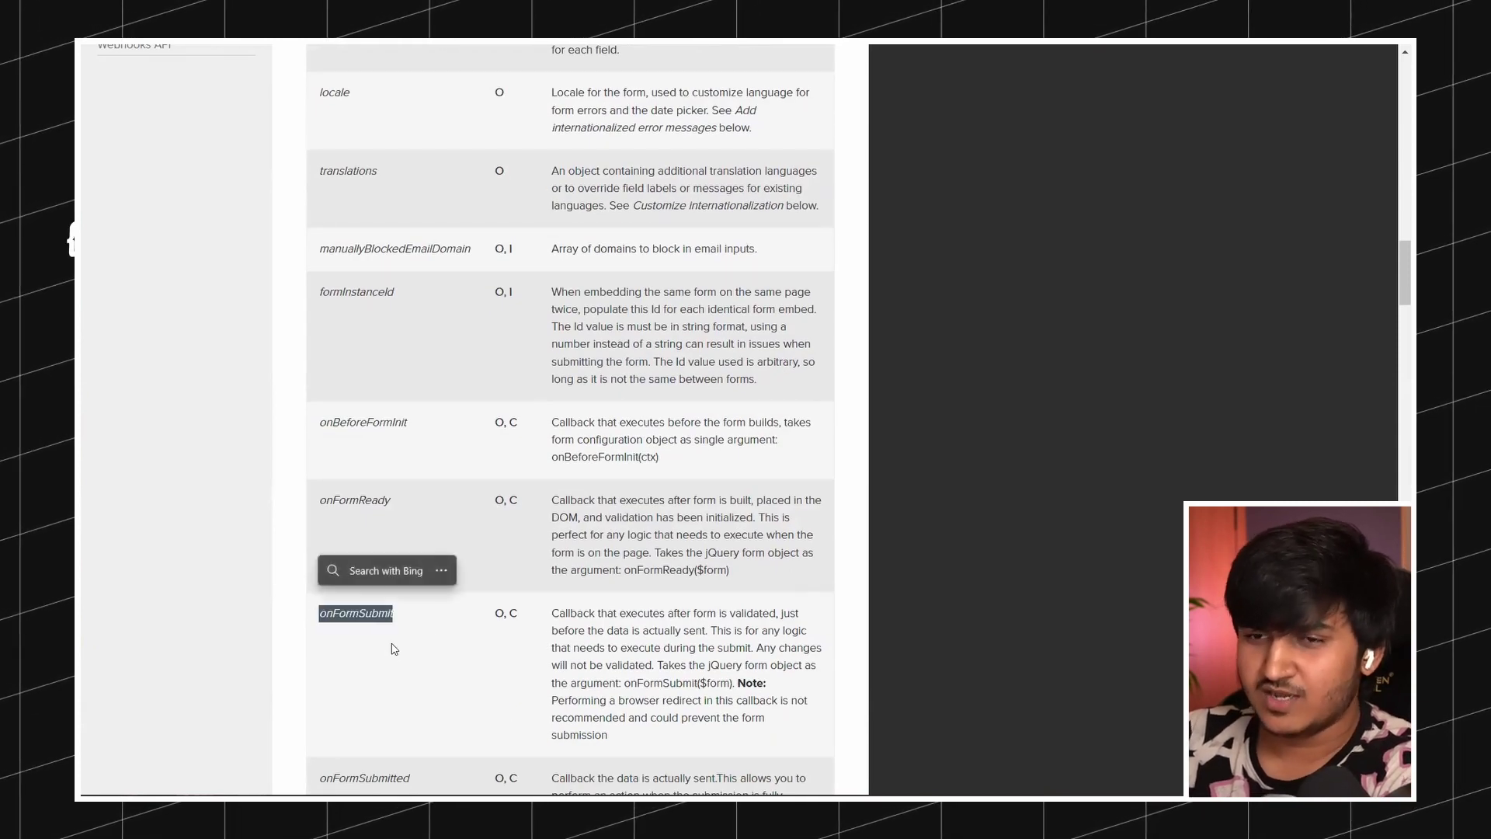
{"action": "scroll", "coordinate": [665, 635], "scroll_direction": "up", "scroll_amount": 7}
{"action": "scroll", "coordinate": [666, 627], "scroll_direction": "down", "scroll_amount": 7}
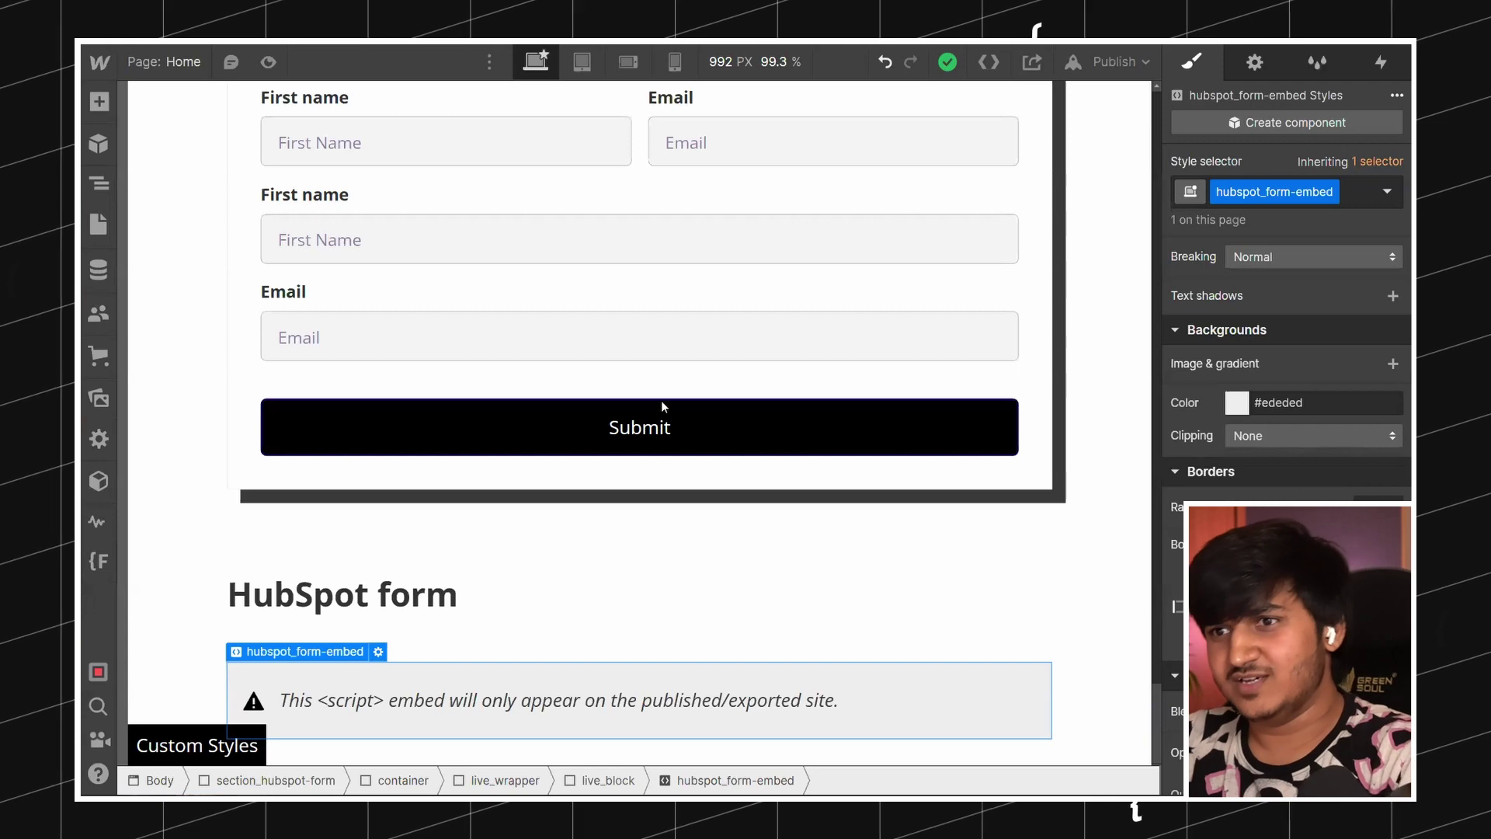
Select custom-success-message in the element tree and make it visible on the canvas
{"action": "scroll", "coordinate": [660, 400], "scroll_direction": "up", "scroll_amount": 3}
{"action": "left_click", "coordinate": [99, 184]}
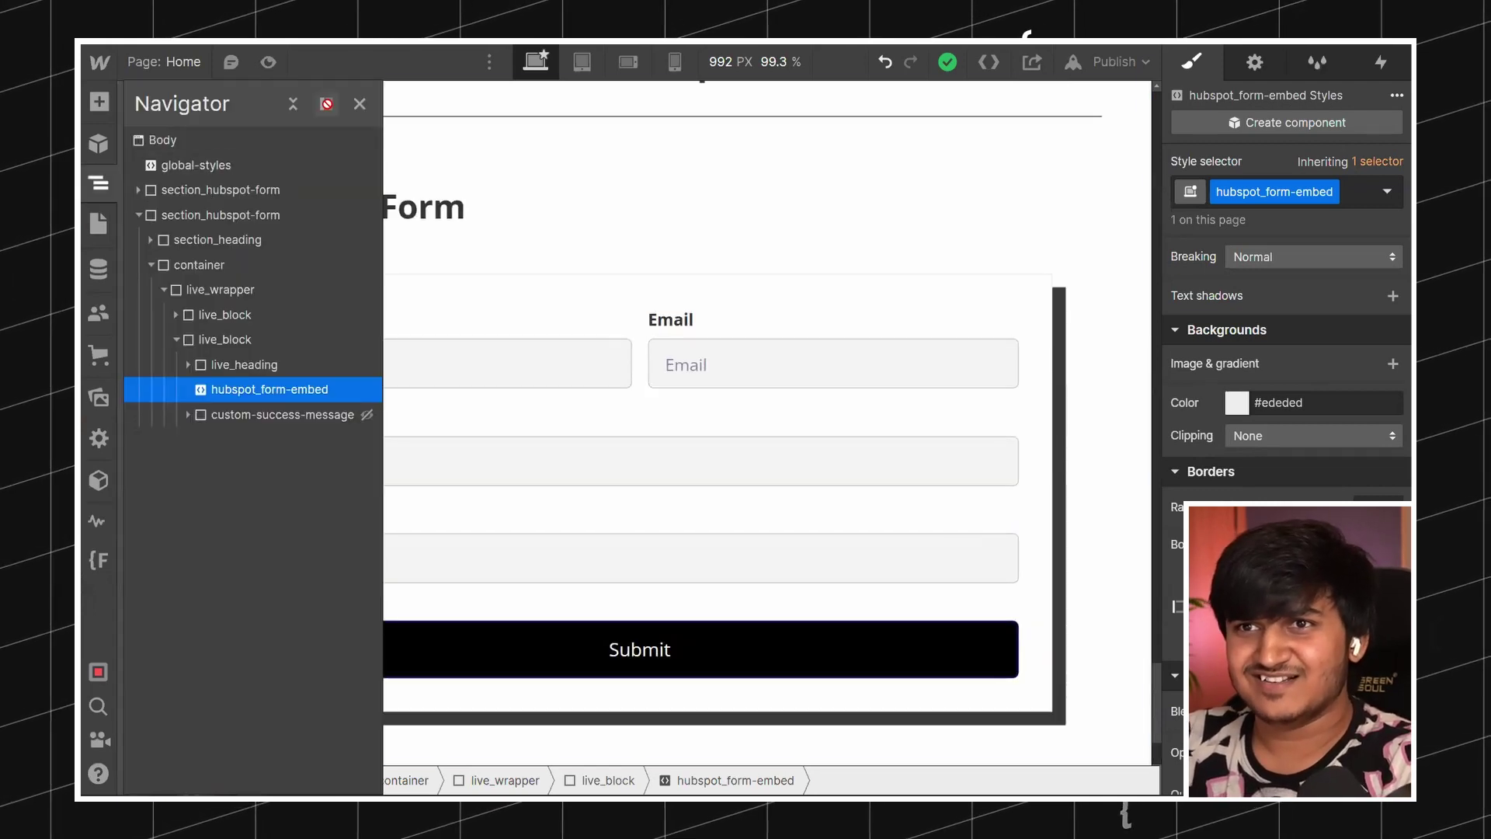
{"action": "scroll", "coordinate": [620, 223], "scroll_direction": "down", "scroll_amount": 2}
{"action": "scroll", "coordinate": [619, 226], "scroll_direction": "up", "scroll_amount": 1}
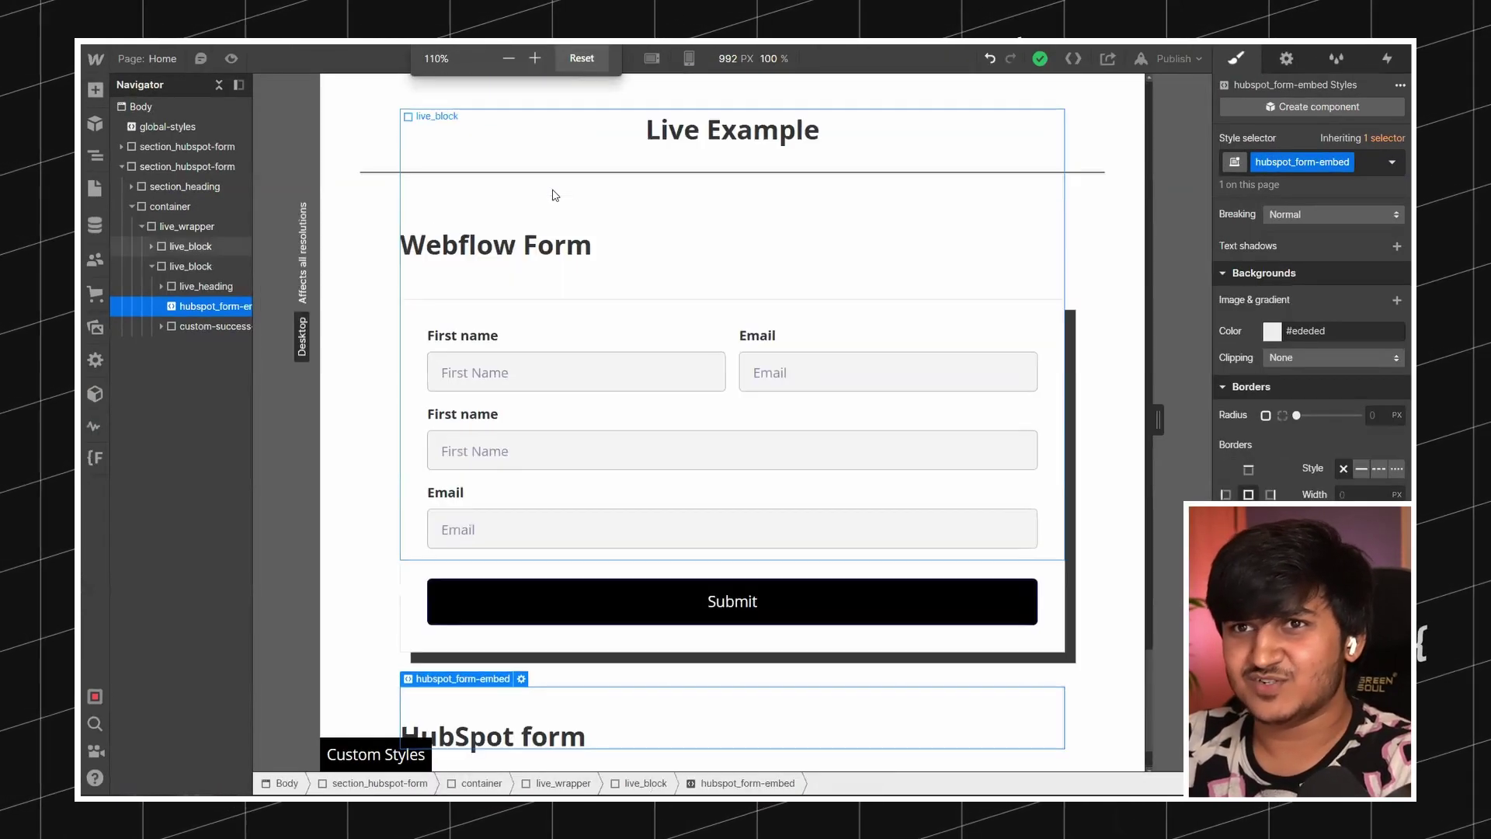
{"action": "scroll", "coordinate": [685, 360], "scroll_direction": "down", "scroll_amount": 3}
{"action": "left_click", "coordinate": [225, 354]}
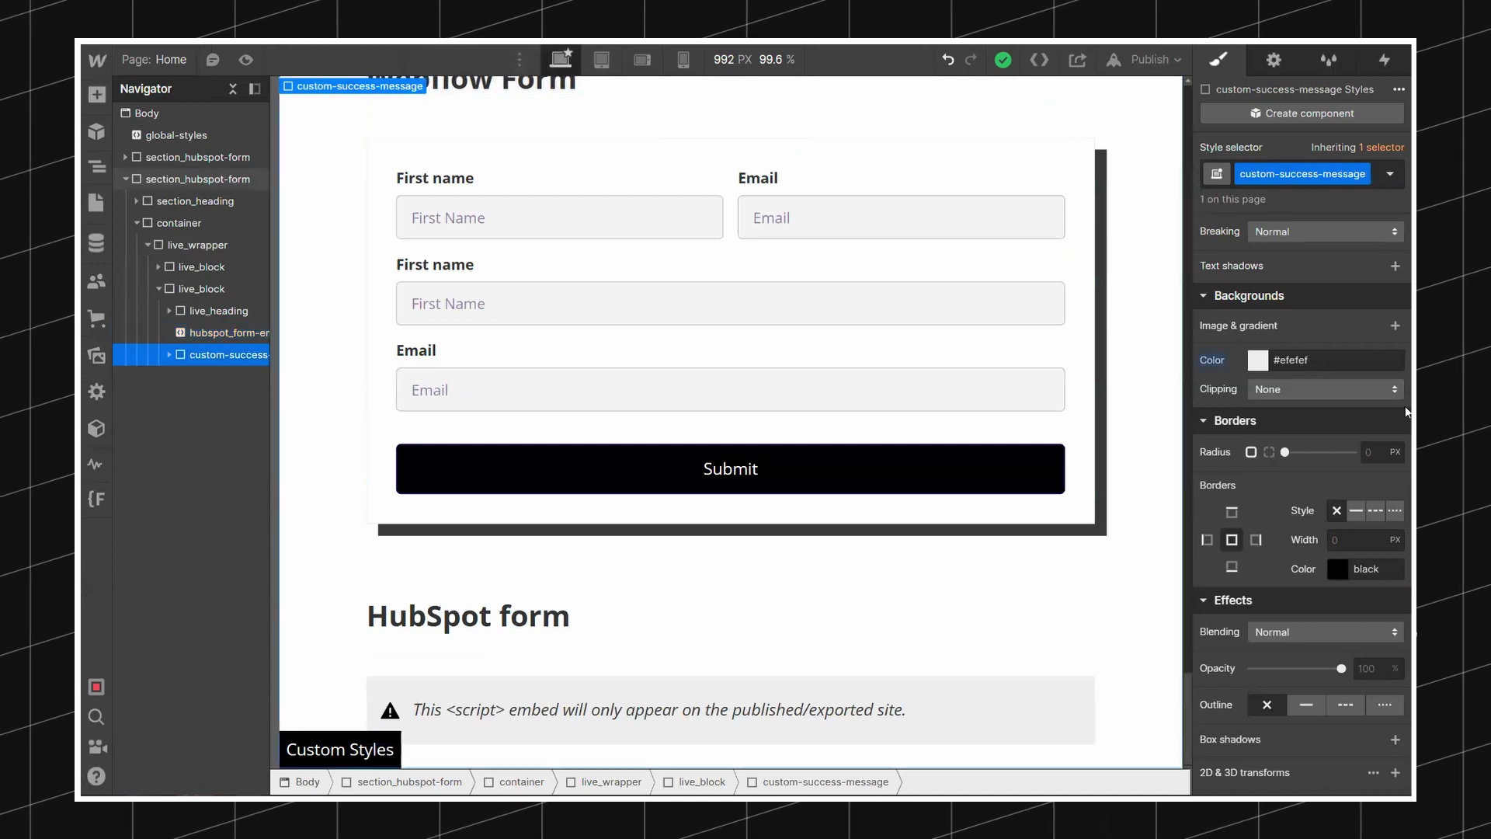
{"action": "left_click", "coordinate": [1260, 256]}
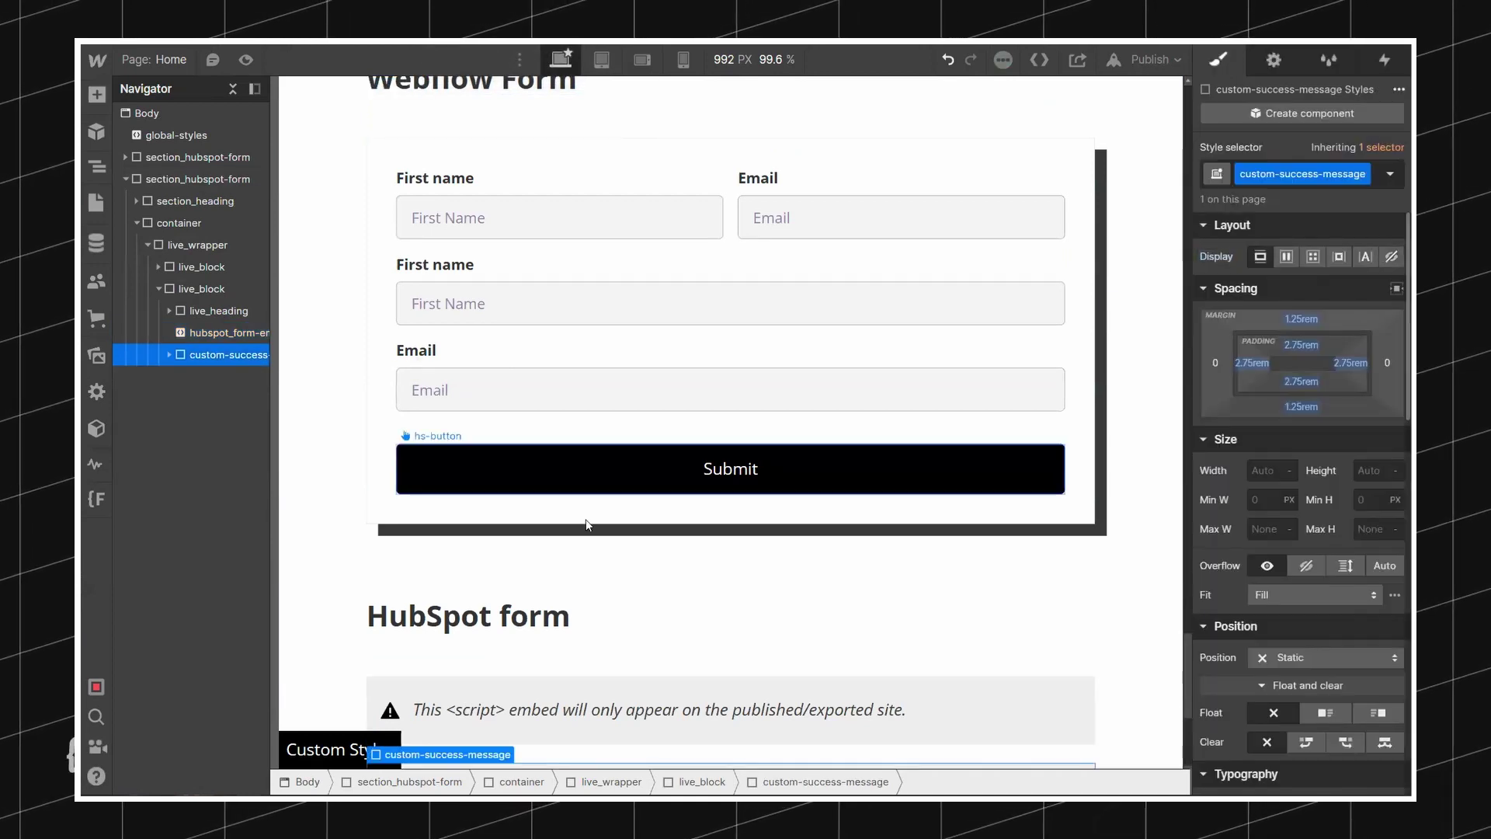
Give submitted-message height 0, no top or bottom padding, and Overflow Hidden
{"action": "scroll", "coordinate": [912, 558], "scroll_direction": "down", "scroll_amount": 5}
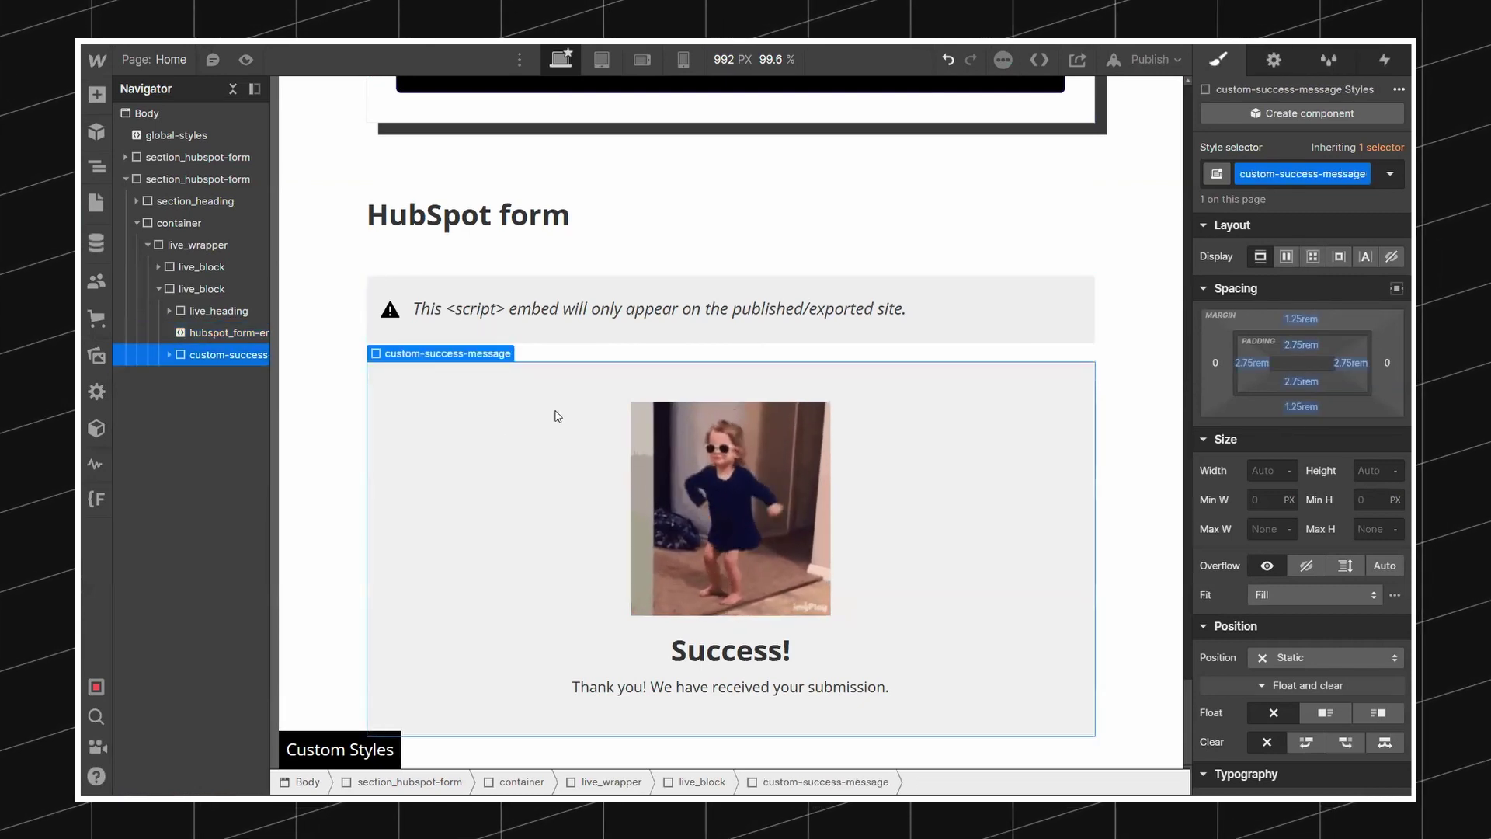
{"action": "scroll", "coordinate": [557, 415], "scroll_direction": "down", "scroll_amount": 10}
{"action": "scroll", "coordinate": [556, 415], "scroll_direction": "up", "scroll_amount": 5}
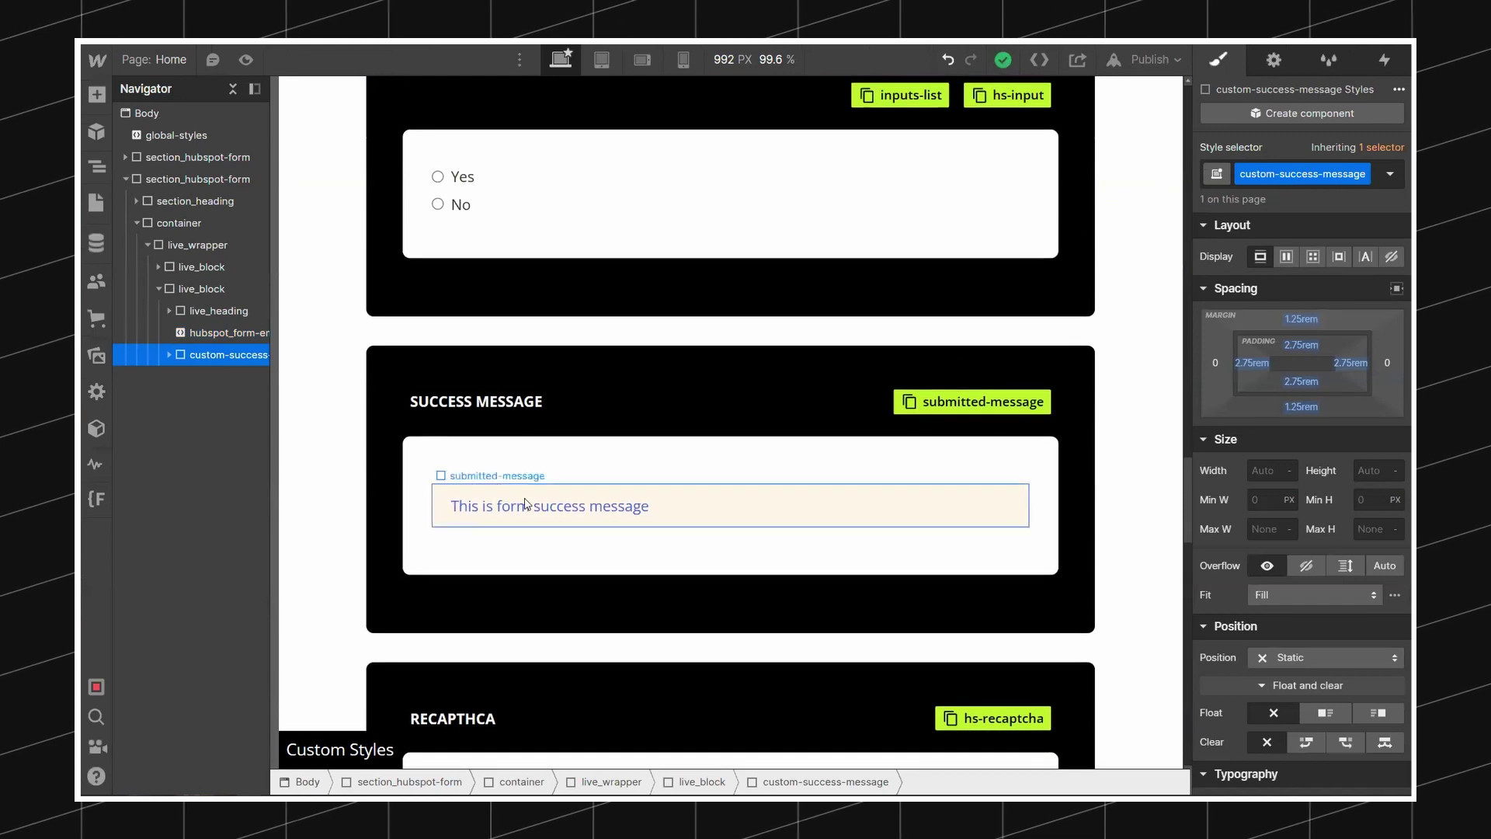
{"action": "left_click", "coordinate": [565, 493]}
{"action": "left_click", "coordinate": [1368, 470]}
{"action": "type", "text": "0"}
{"action": "left_click_drag", "start_coordinate": [1296, 344], "coordinate": [1387, 573]}
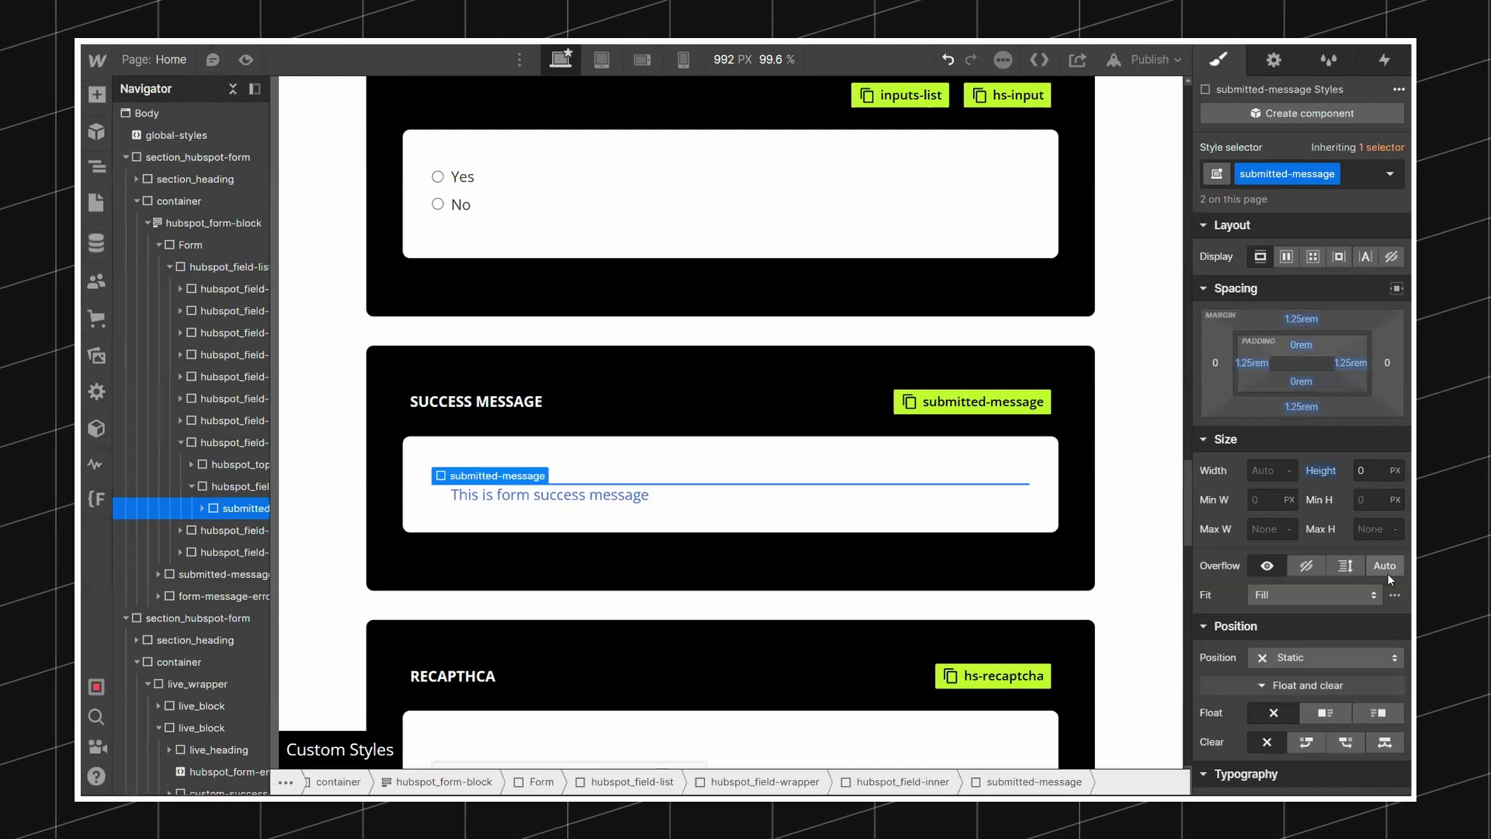
{"action": "left_click", "coordinate": [1311, 566]}
Check that the custom success block's ID is hubspot-success in its settings
{"action": "scroll", "coordinate": [559, 427], "scroll_direction": "down", "scroll_amount": 10}
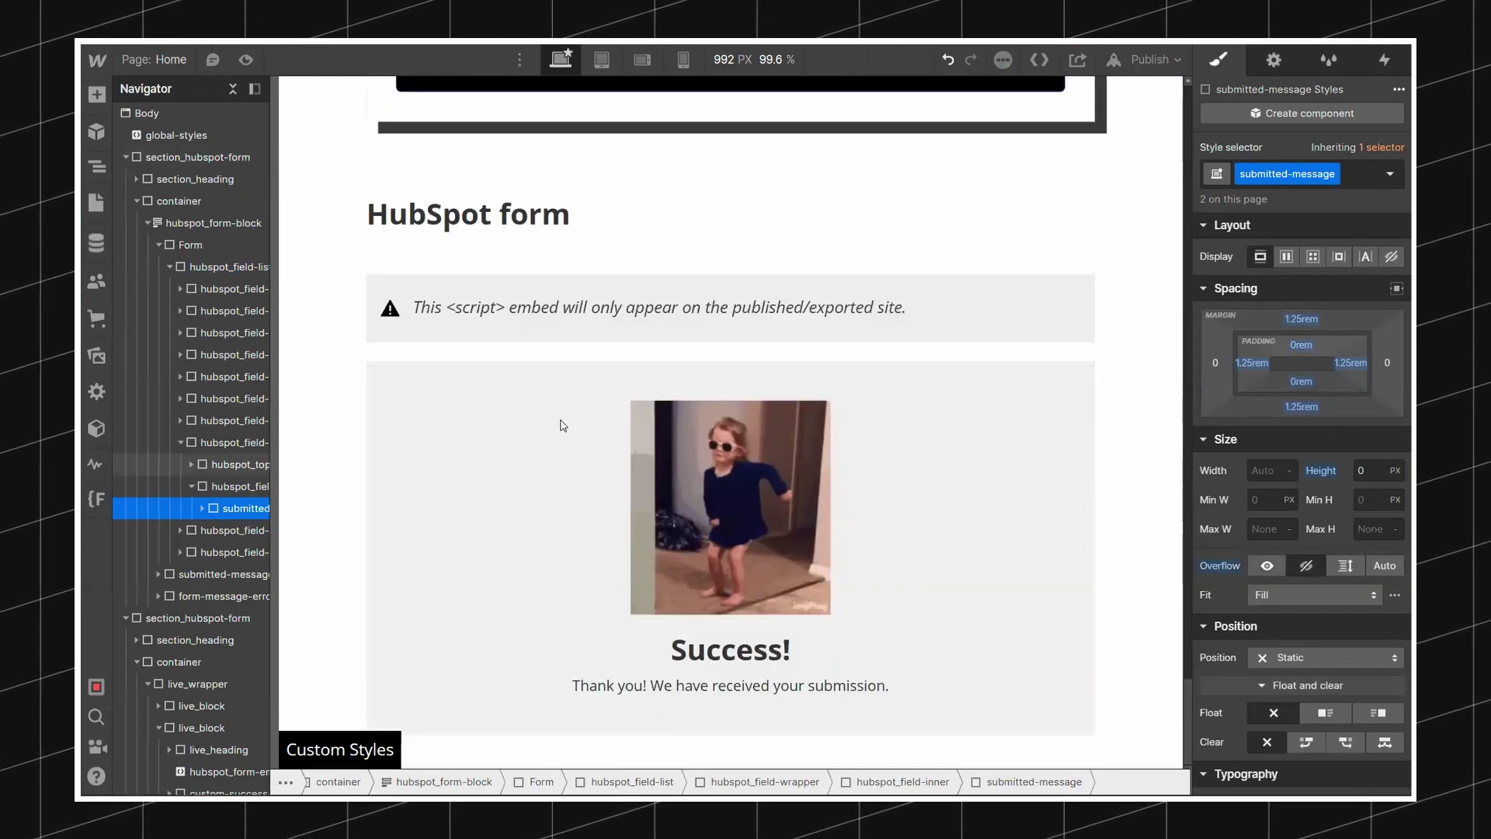
{"action": "left_click", "coordinate": [508, 408]}
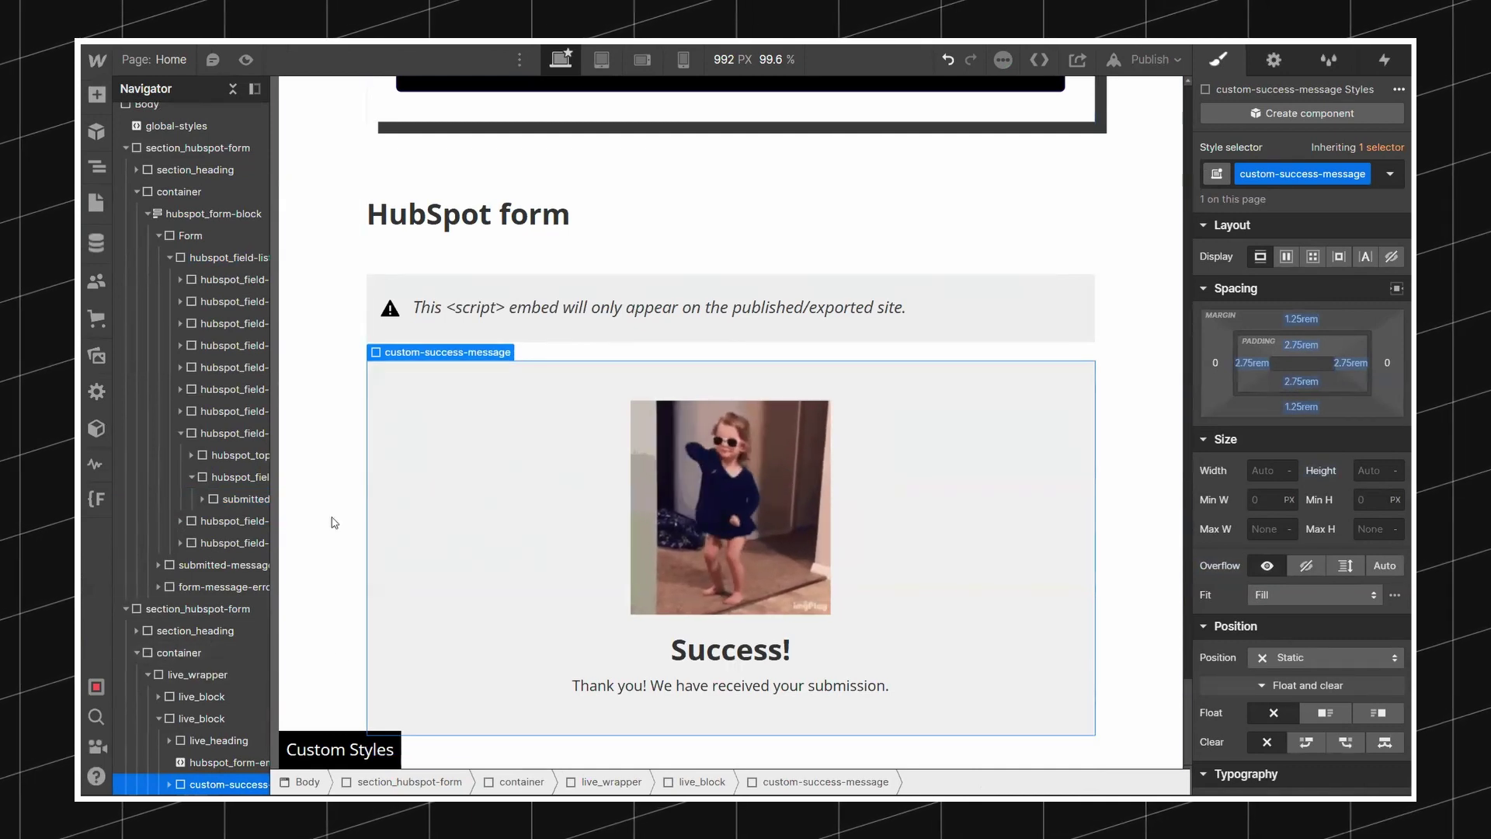
{"action": "left_click", "coordinate": [1274, 59]}
{"action": "left_click_drag", "start_coordinate": [1333, 150], "coordinate": [1251, 151]}
{"action": "left_click", "coordinate": [1229, 158]}
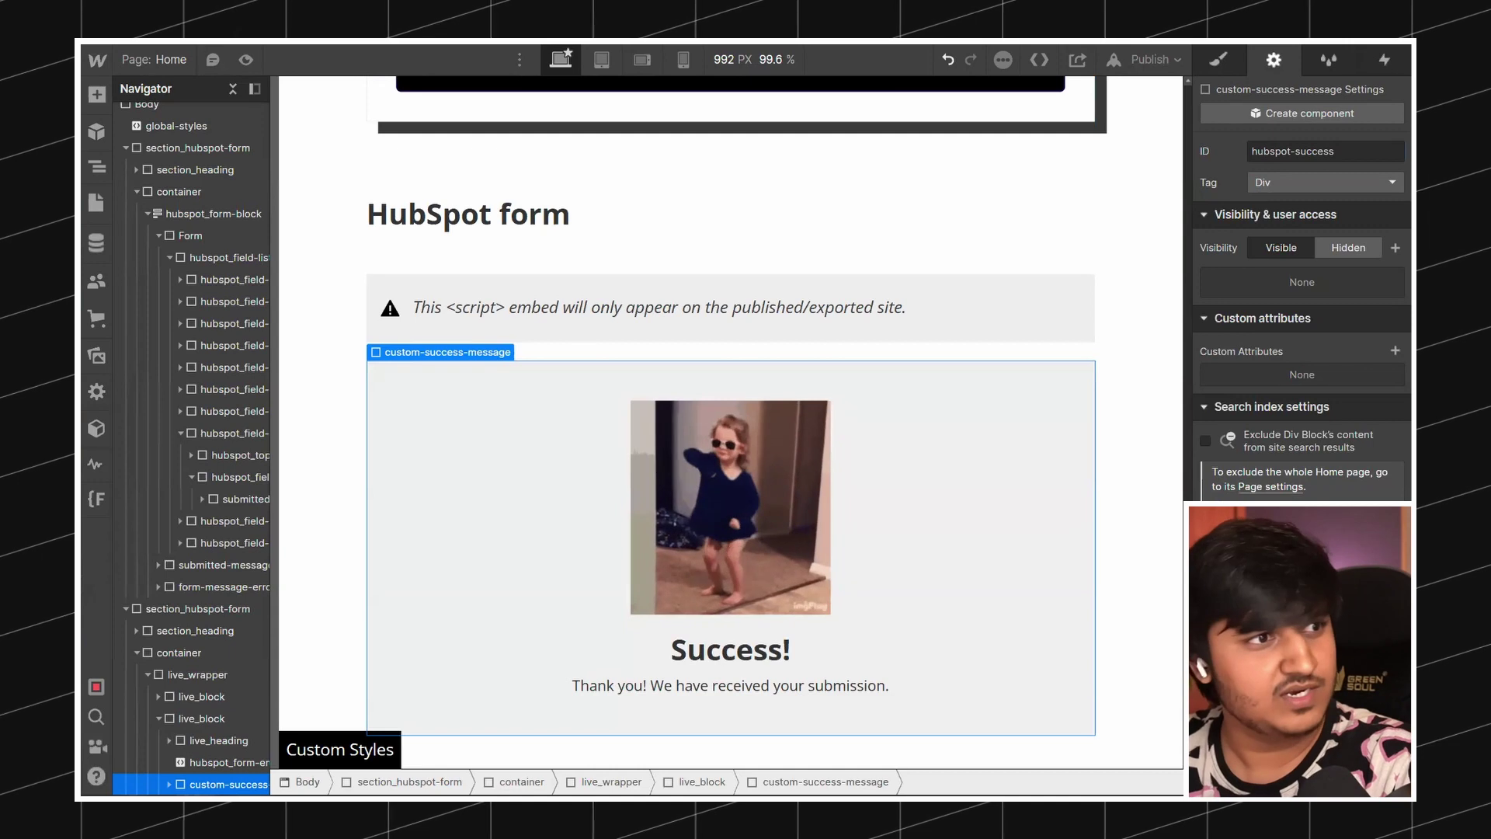
Paste an onFormSubmit handler into the HubSpot embed script after the formId setting
{"action": "double_click", "coordinate": [636, 319]}
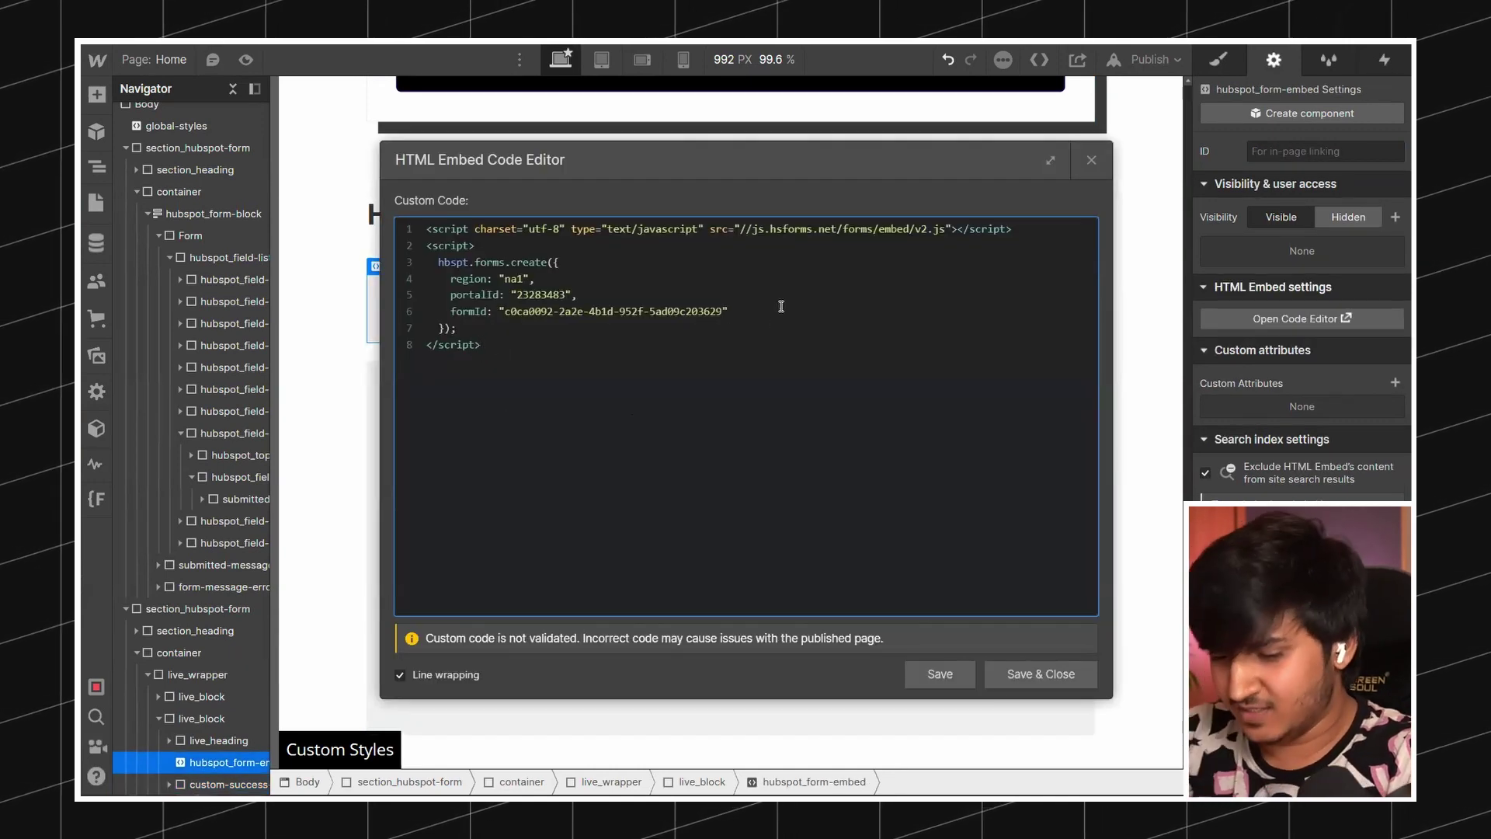
{"action": "type", "text": ","}
{"action": "key", "text": "Return"}
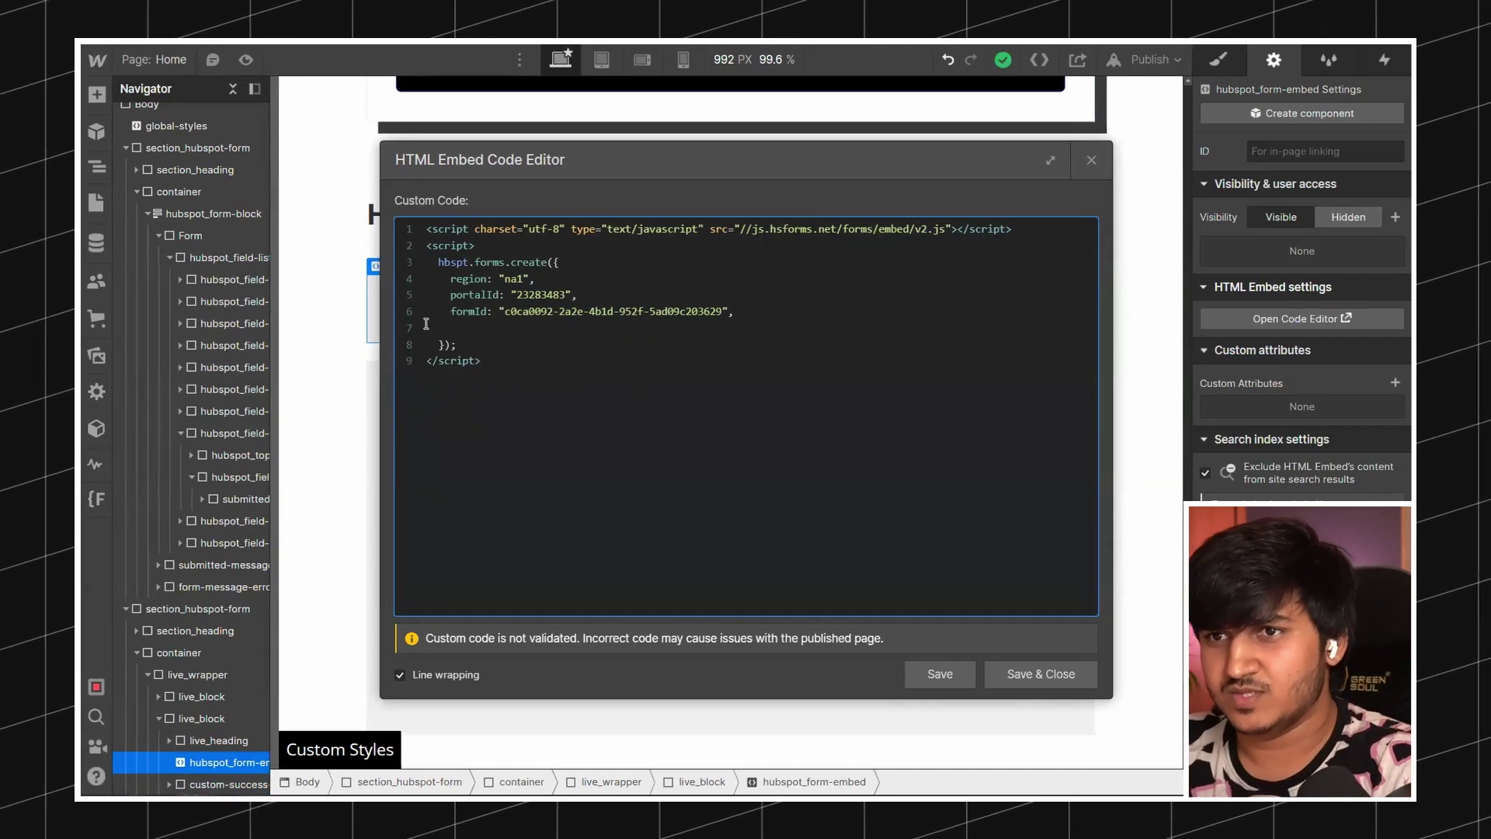
{"action": "type", "text": "onFormSubmit: function(form) {     // Show the success div block.     $(\".submitted-message\").hide();     $(\"#hubspot-success\").show();   }"}
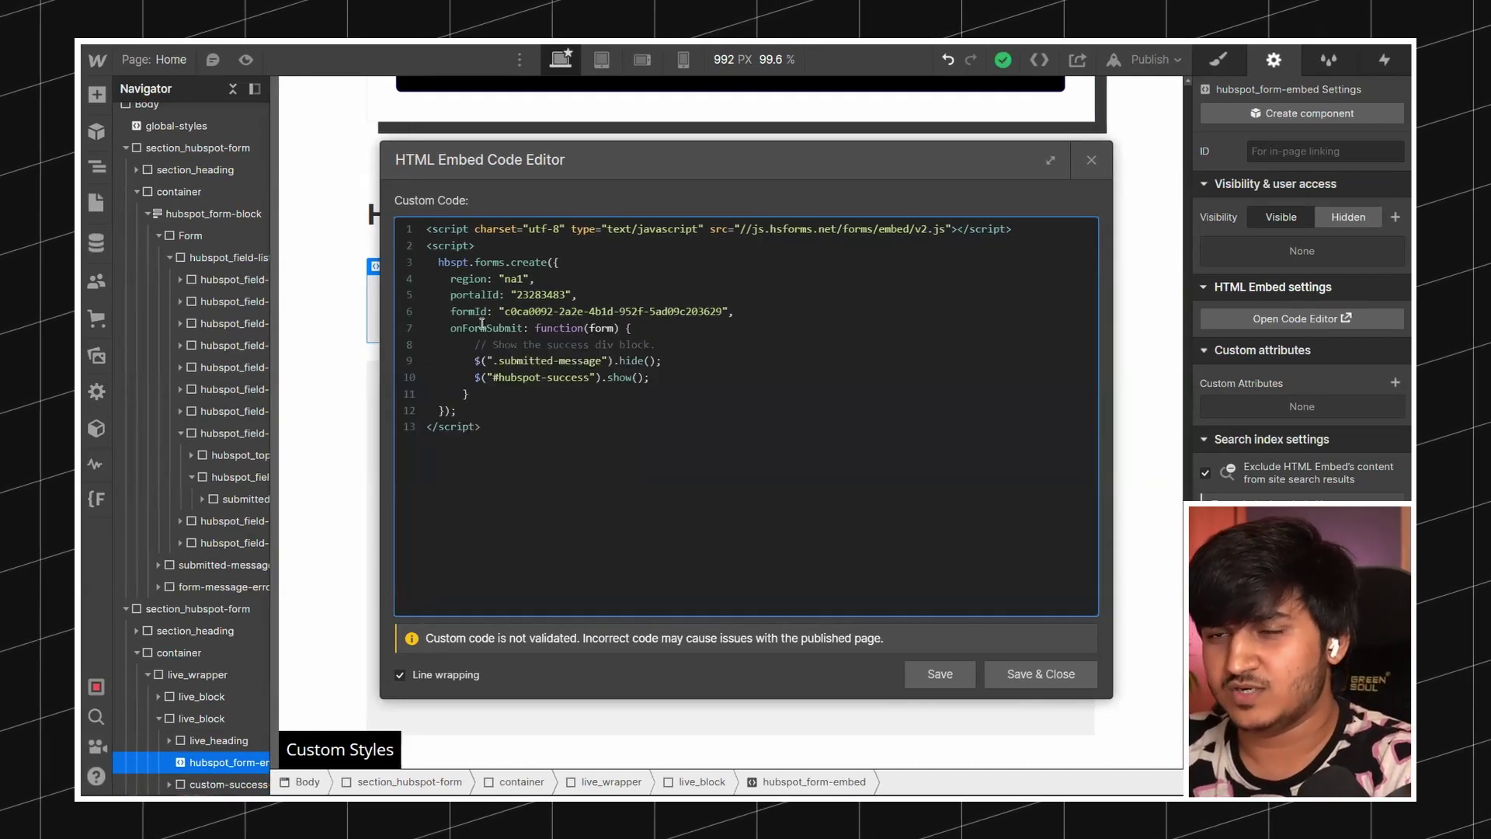
Delete the line hiding .submitted-message, keep the #hubspot-success line, and save the embed
{"action": "left_click_drag", "start_coordinate": [445, 328], "coordinate": [424, 361]}
{"action": "left_click_drag", "start_coordinate": [662, 361], "coordinate": [403, 353]}
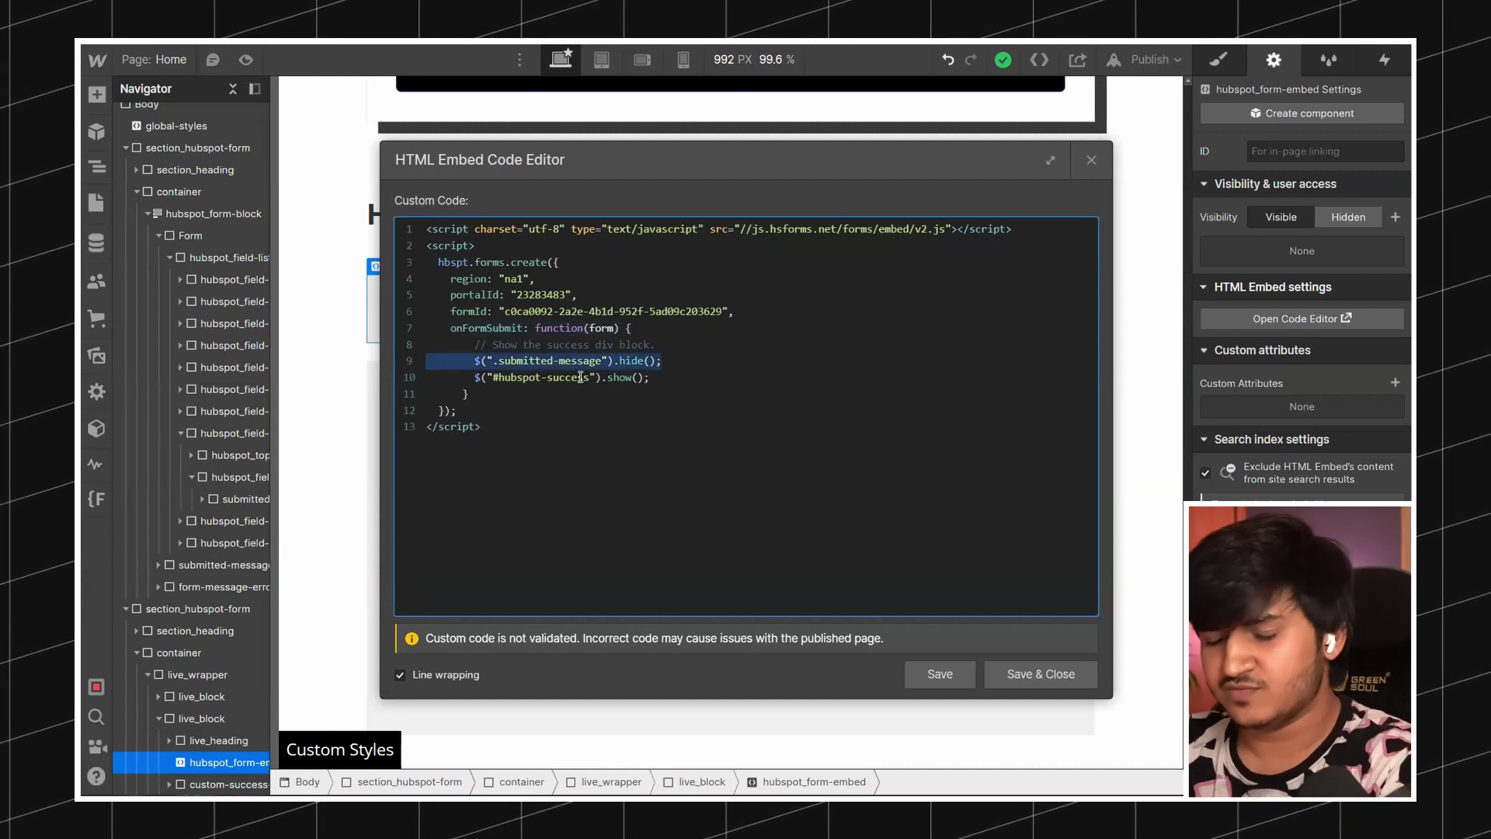
{"action": "key", "text": "BackSpace"}
{"action": "key", "text": "BackSpace"}
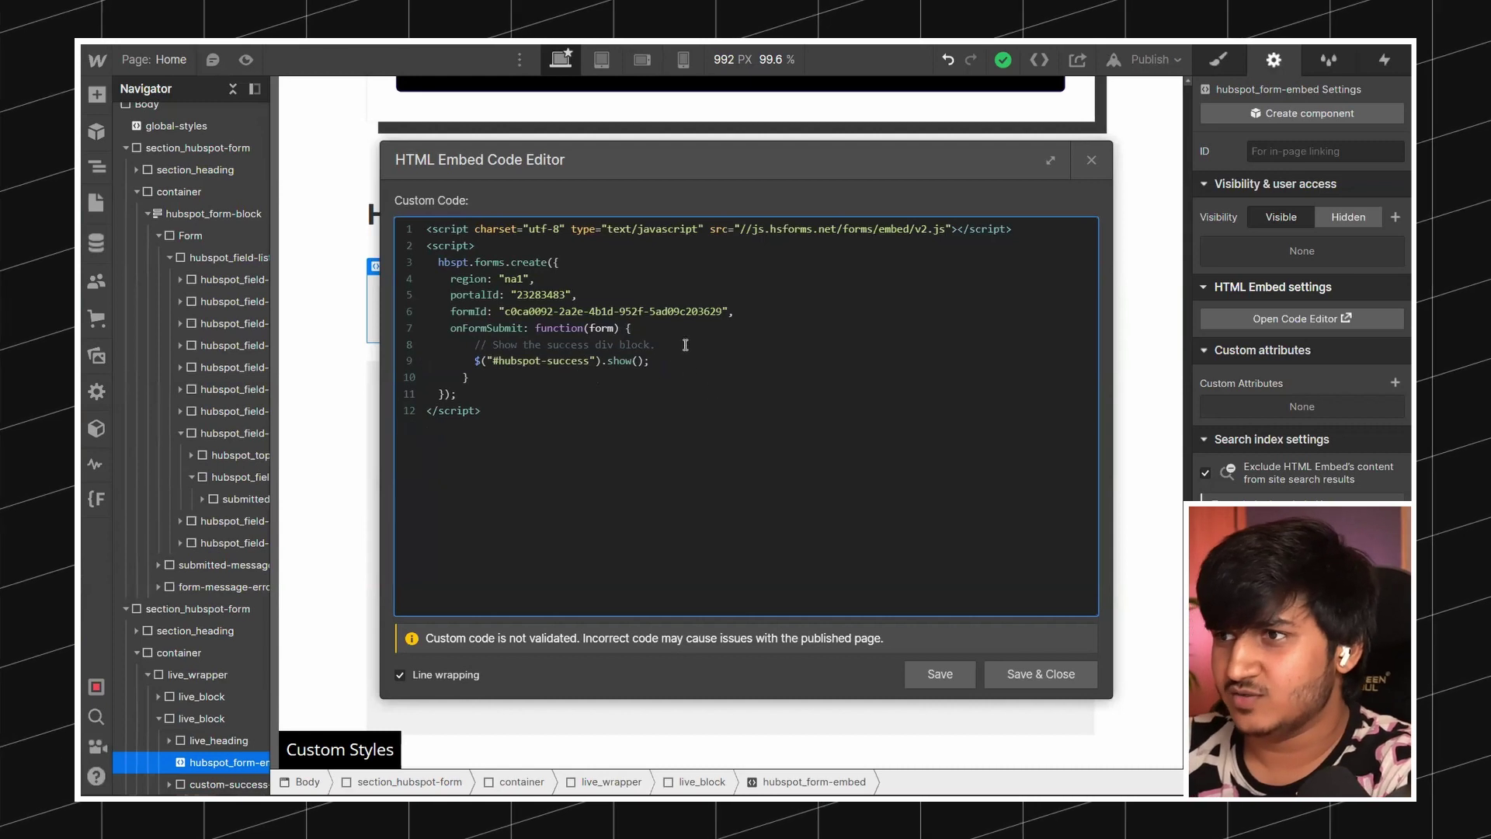
{"action": "left_click_drag", "start_coordinate": [674, 354], "coordinate": [366, 361]}
{"action": "left_click_drag", "start_coordinate": [669, 361], "coordinate": [425, 359]}
{"action": "left_click", "coordinate": [599, 361]}
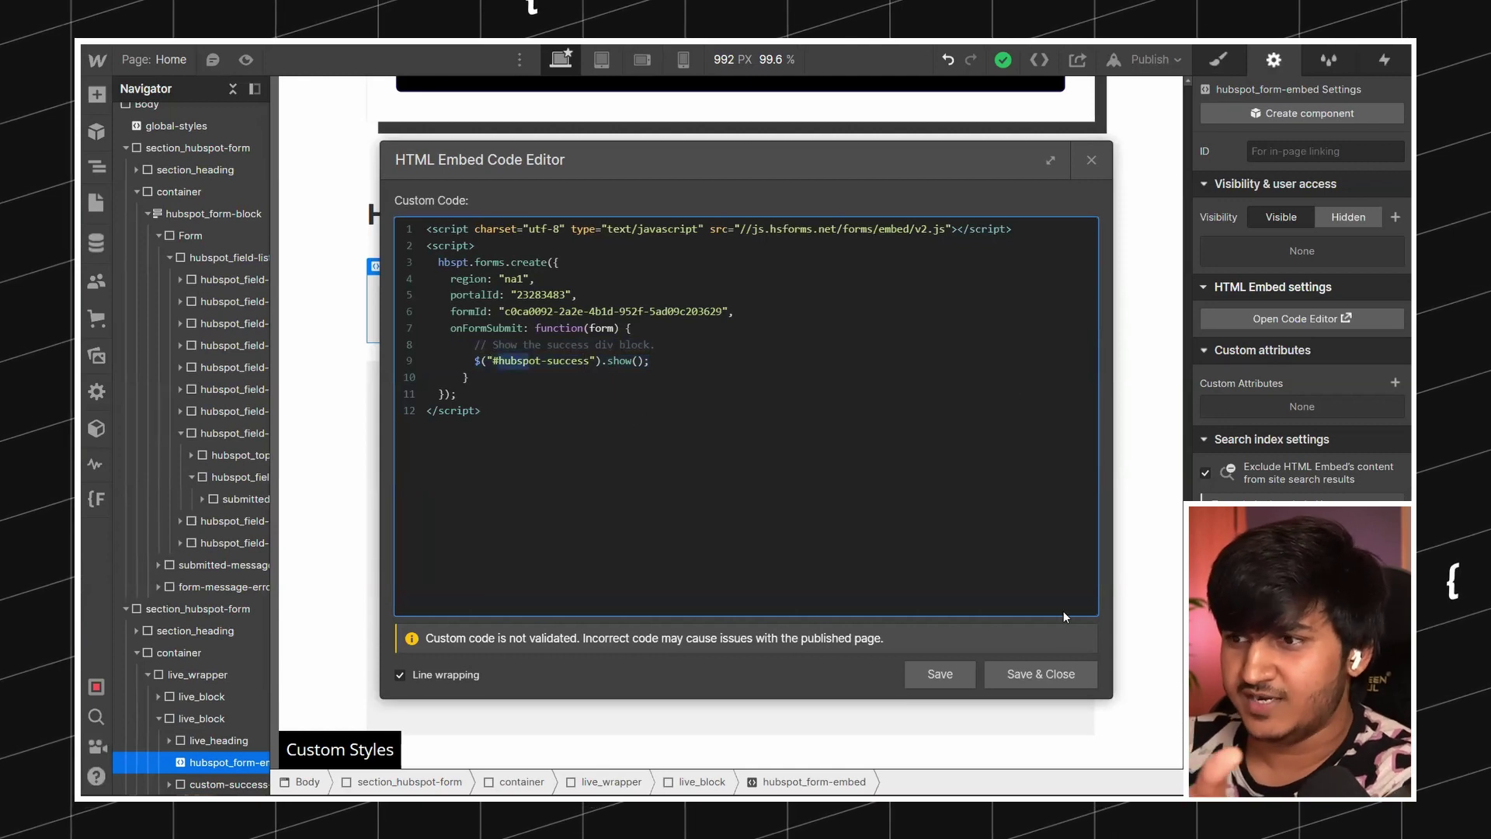
{"action": "left_click", "coordinate": [1055, 669]}
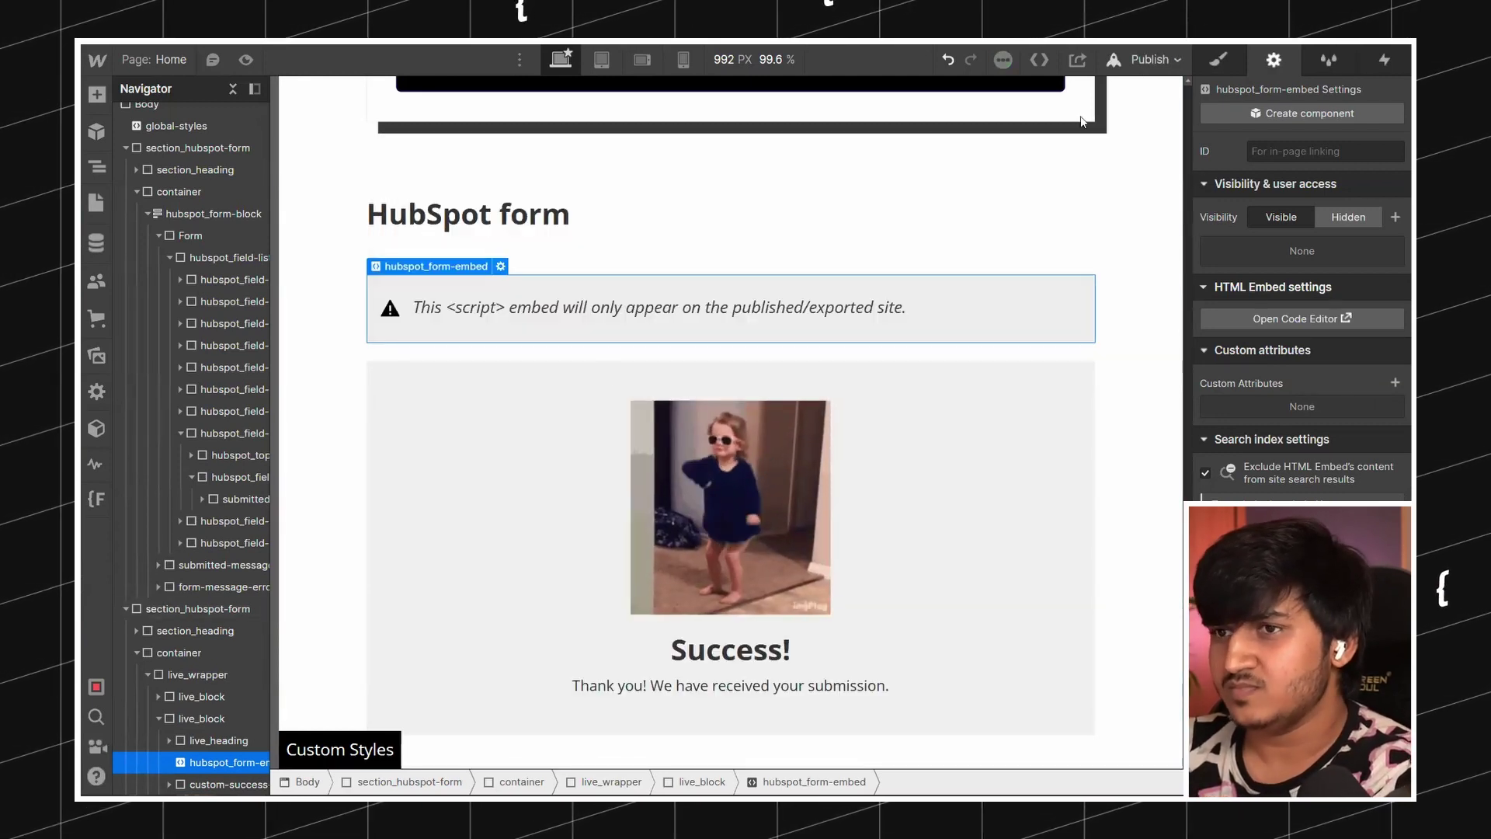
Set the custom success block's Display to None
{"action": "key", "text": "s"}
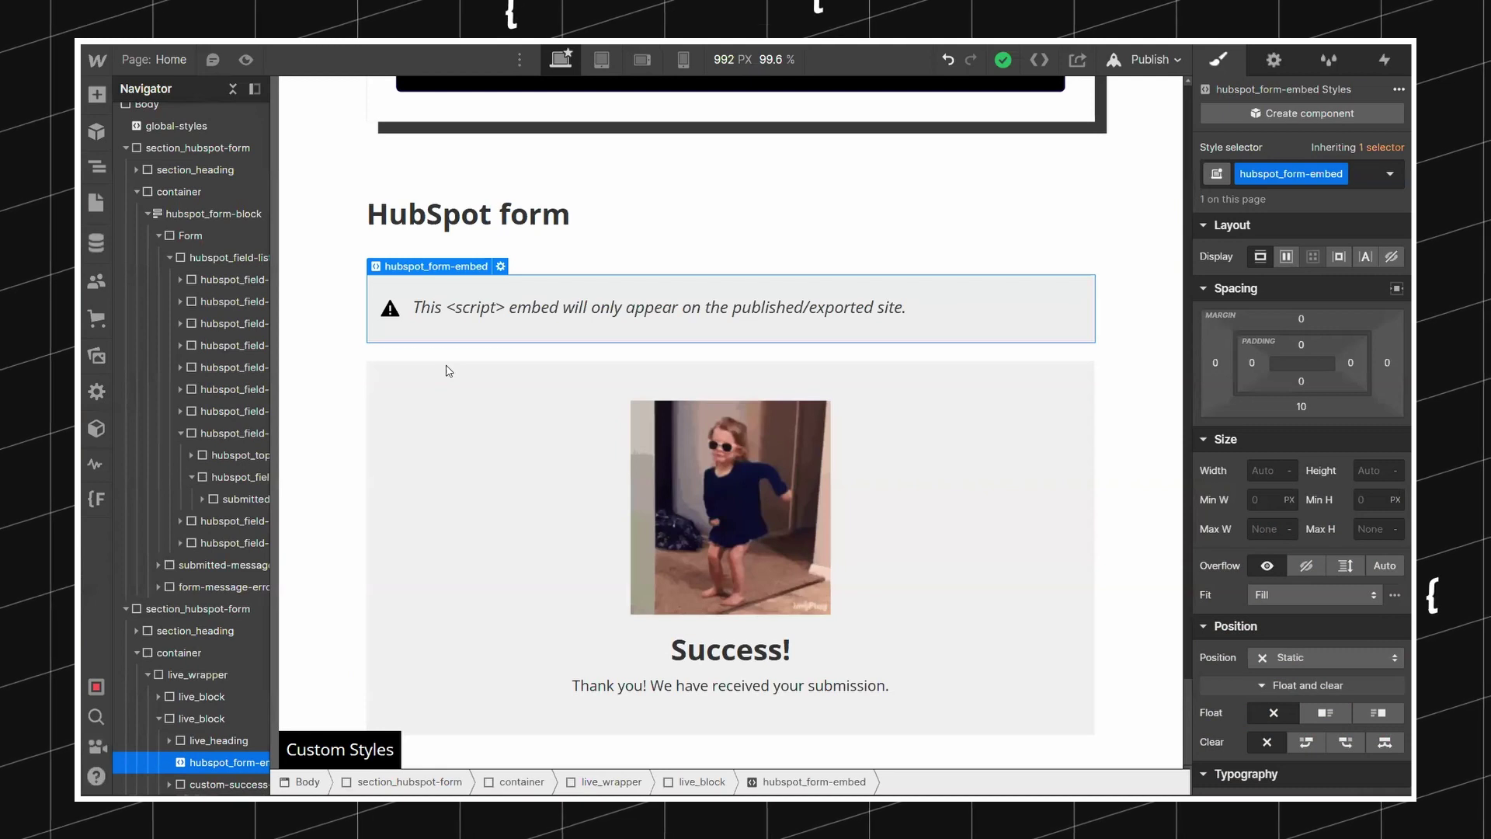
{"action": "left_click", "coordinate": [449, 371]}
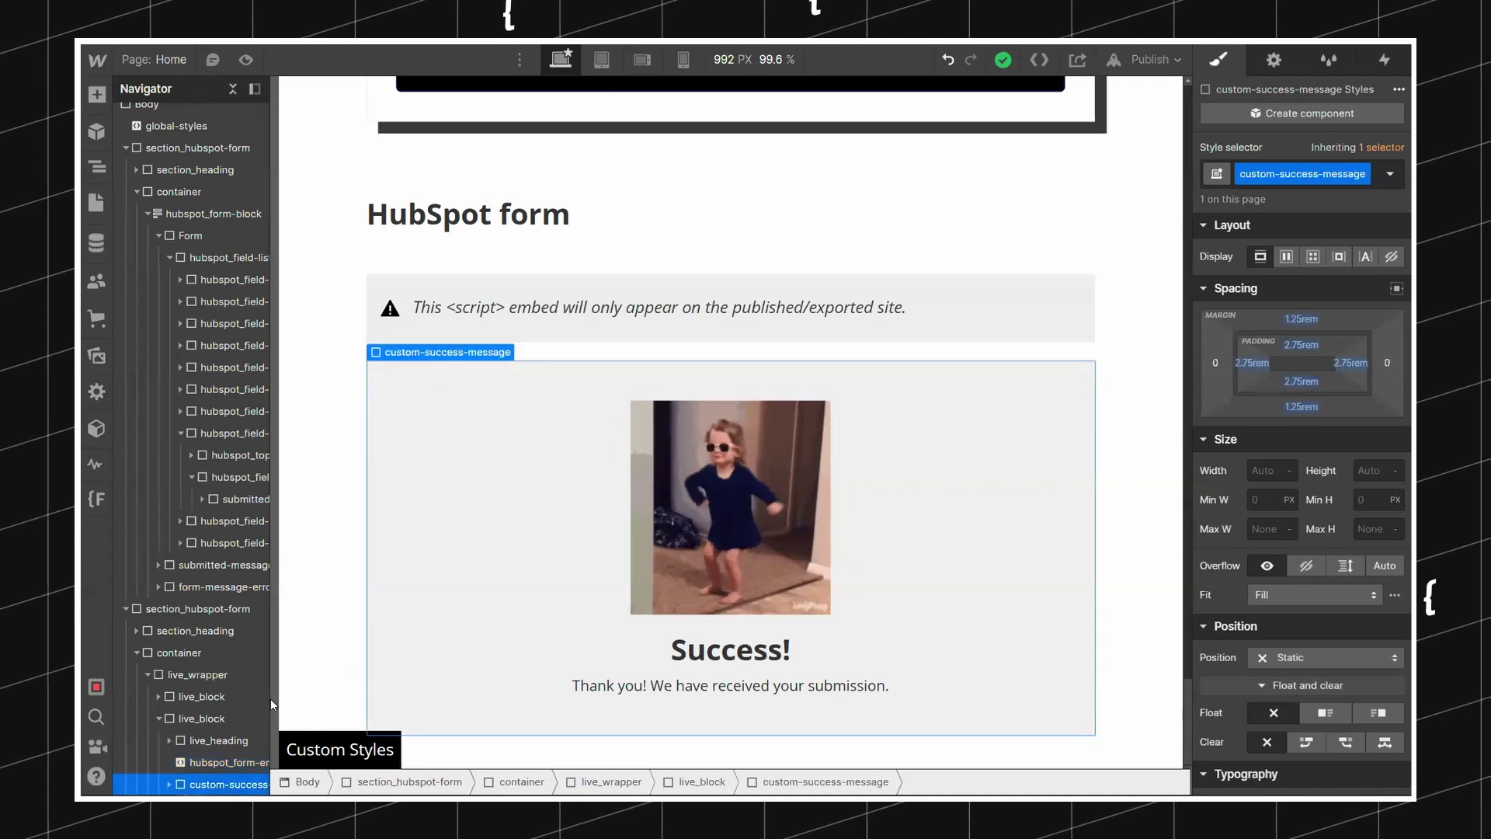
{"action": "left_click", "coordinate": [1392, 257]}
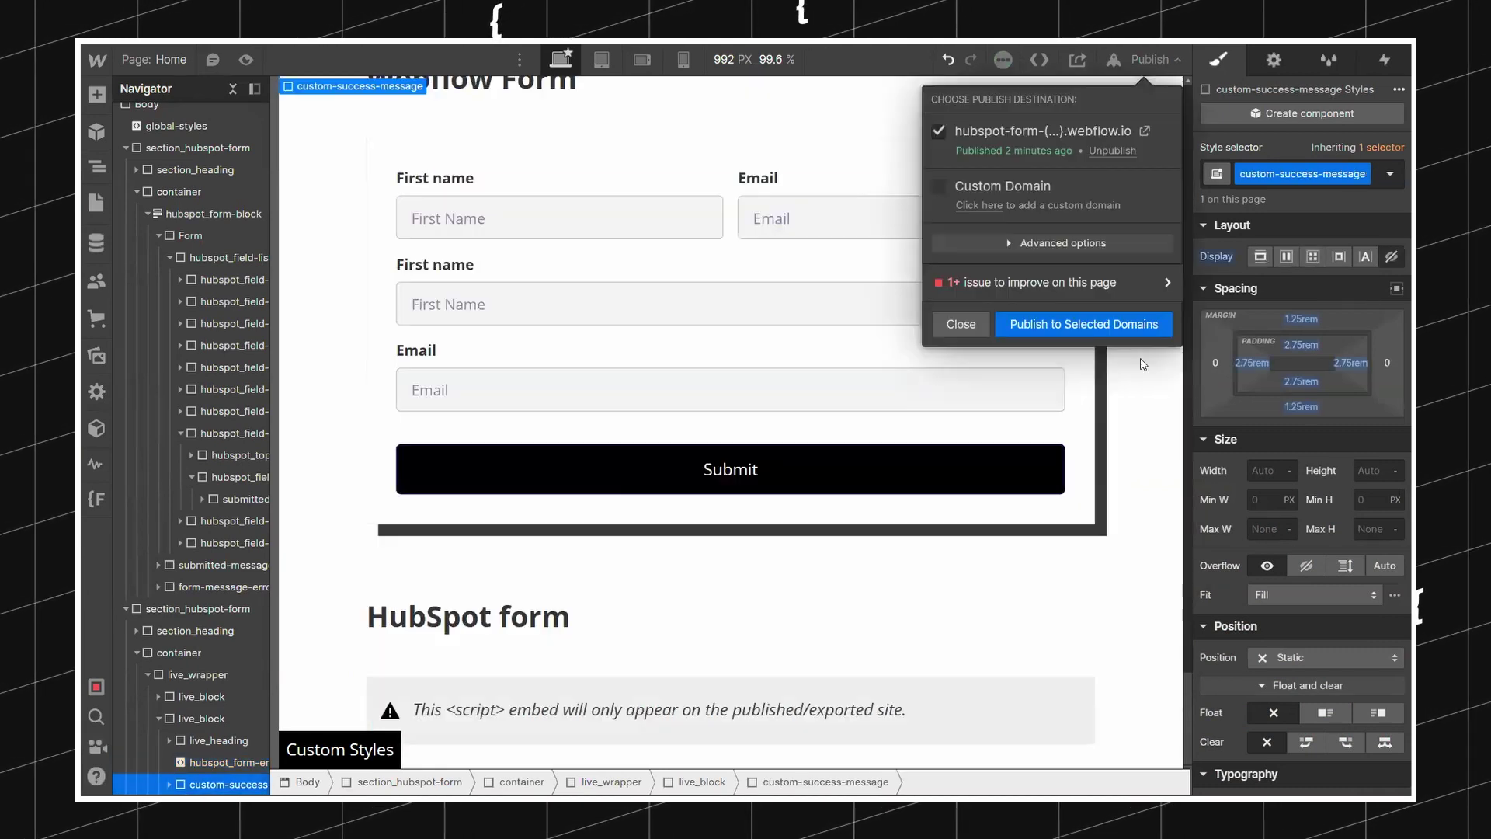
Re-save the HubSpot embed code and publish the site to view it live
{"action": "double_click", "coordinate": [470, 681]}
{"action": "key", "text": "Escape"}
{"action": "double_click", "coordinate": [470, 682]}
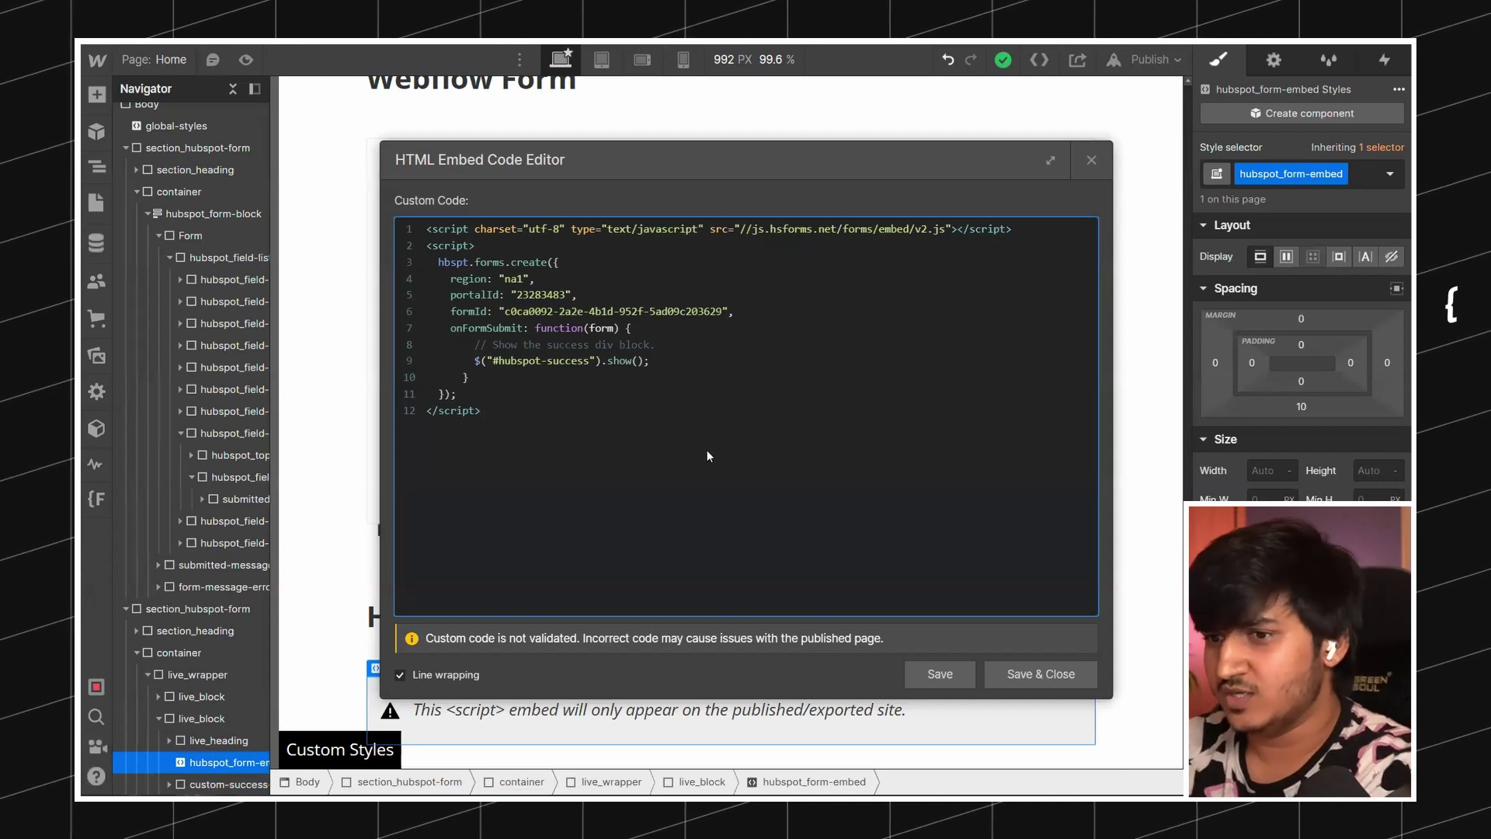
{"action": "left_click", "coordinate": [1057, 672]}
{"action": "left_click", "coordinate": [1140, 61]}
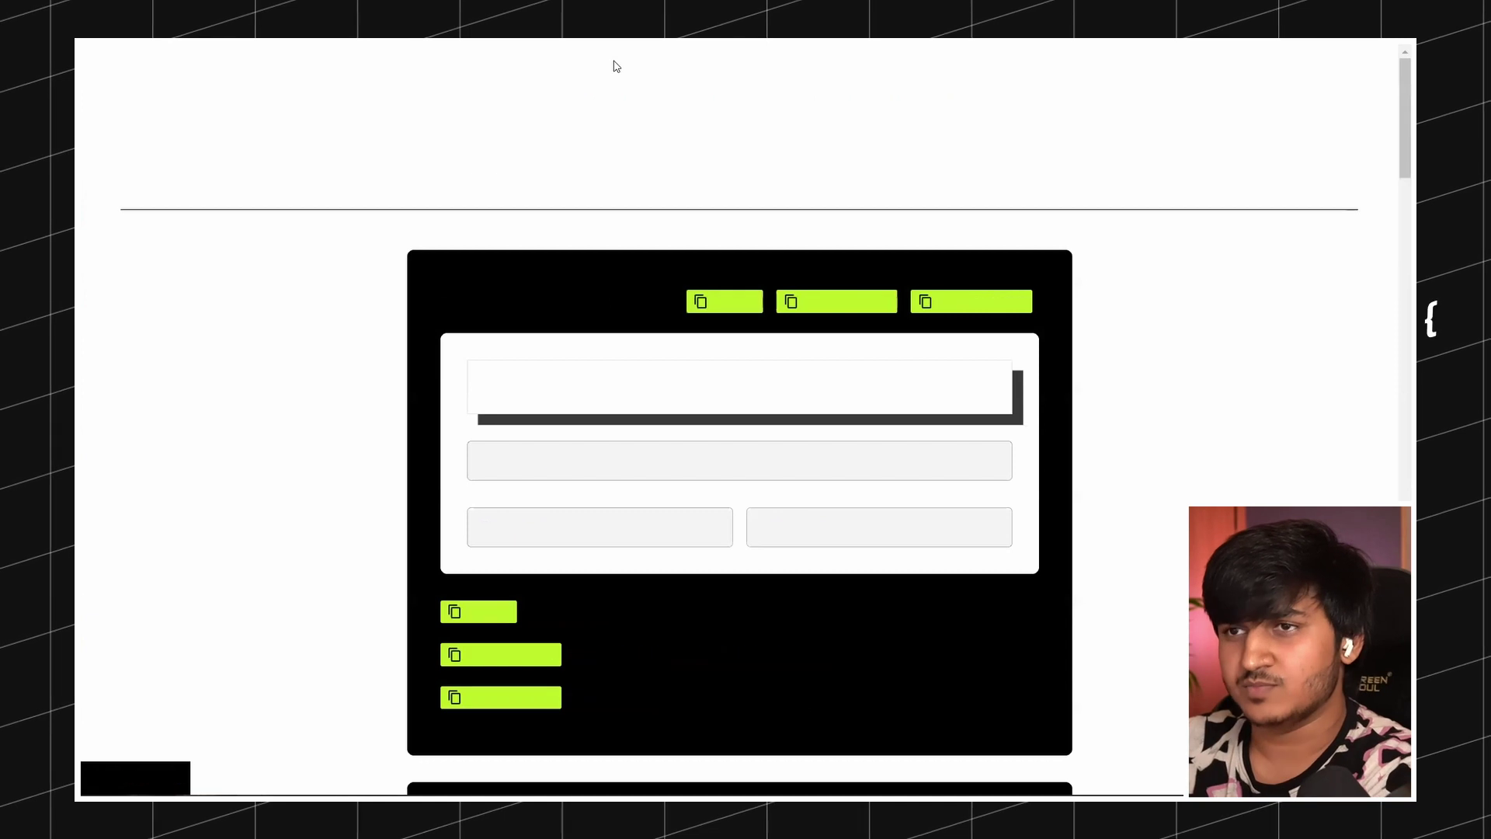
Fill in the live form: a test first name, Science, Option 1, and last name 'test'
{"action": "scroll", "coordinate": [785, 323], "scroll_direction": "down", "scroll_amount": 5}
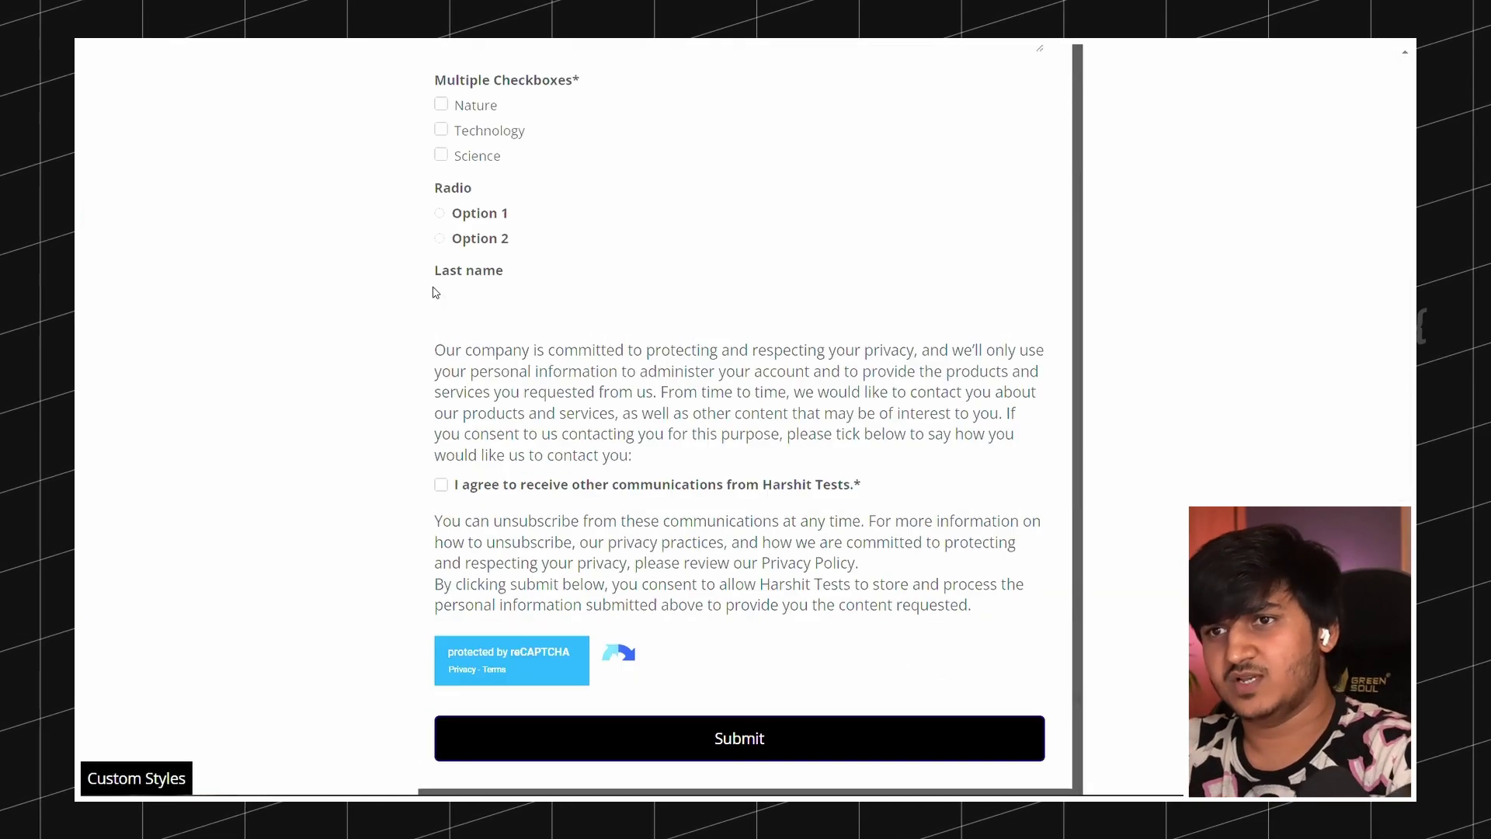
{"action": "scroll", "coordinate": [433, 290], "scroll_direction": "up", "scroll_amount": 5}
{"action": "left_click", "coordinate": [476, 141]}
{"action": "type", "text": "TET"}
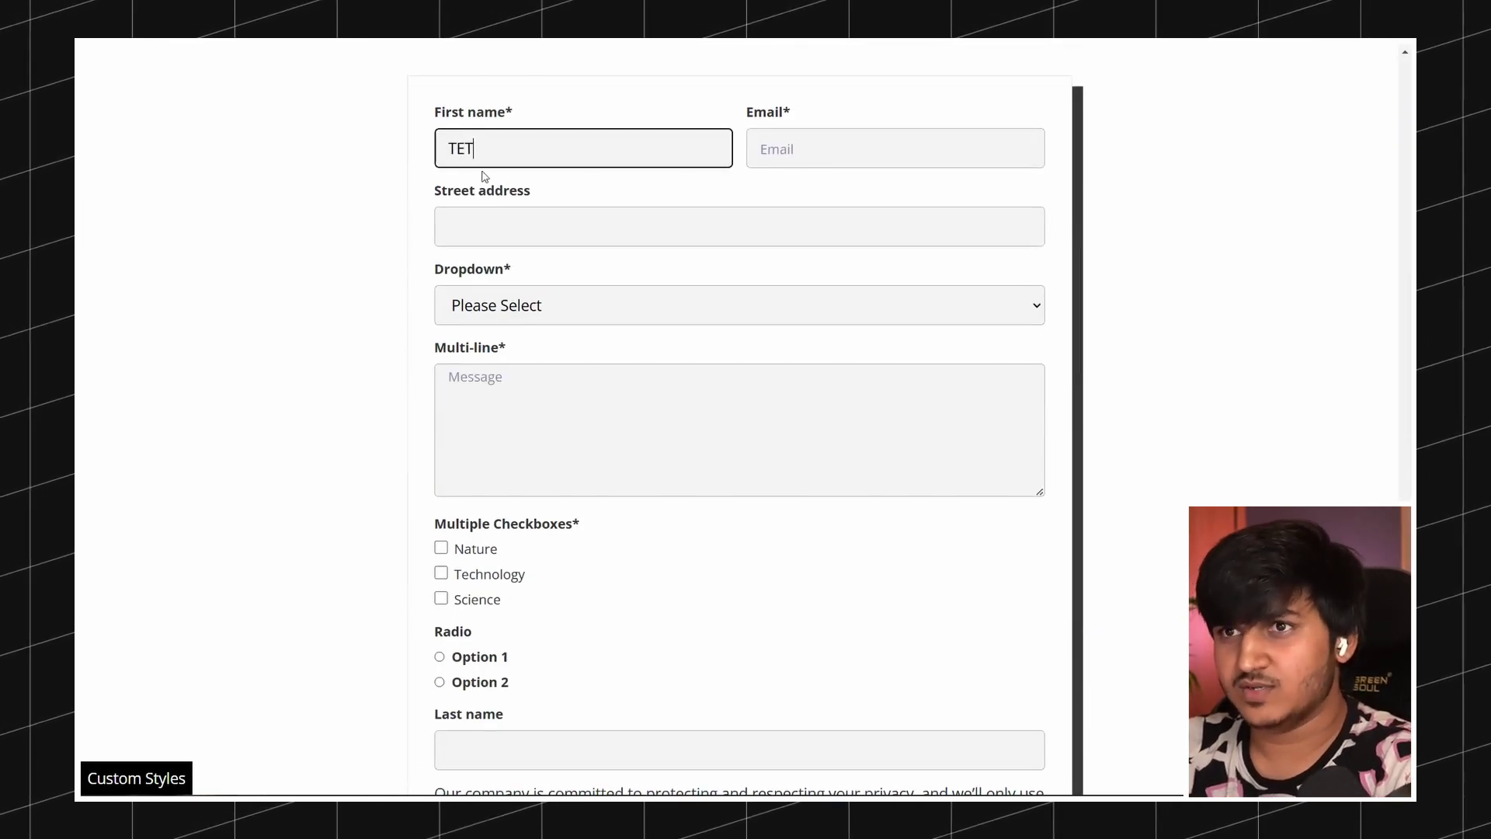
{"action": "key", "text": "BackSpace"}
{"action": "key", "text": "BackSpace"}
{"action": "type", "text": "es"}
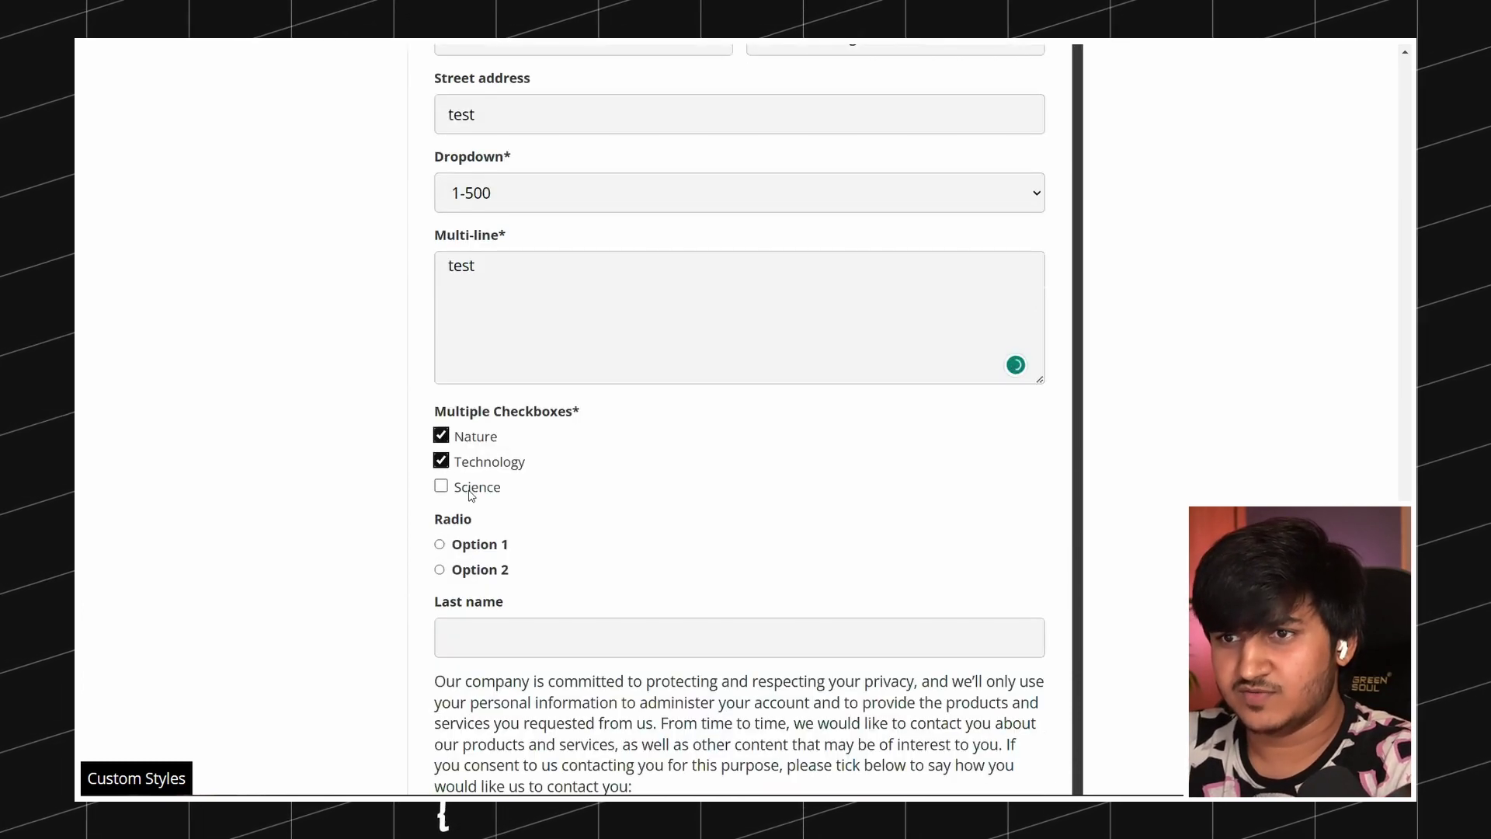
{"action": "left_click", "coordinate": [441, 485]}
{"action": "scroll", "coordinate": [497, 388], "scroll_direction": "down", "scroll_amount": 5}
{"action": "left_click", "coordinate": [439, 318]}
{"action": "left_click", "coordinate": [485, 404]}
{"action": "type", "text": "test"}
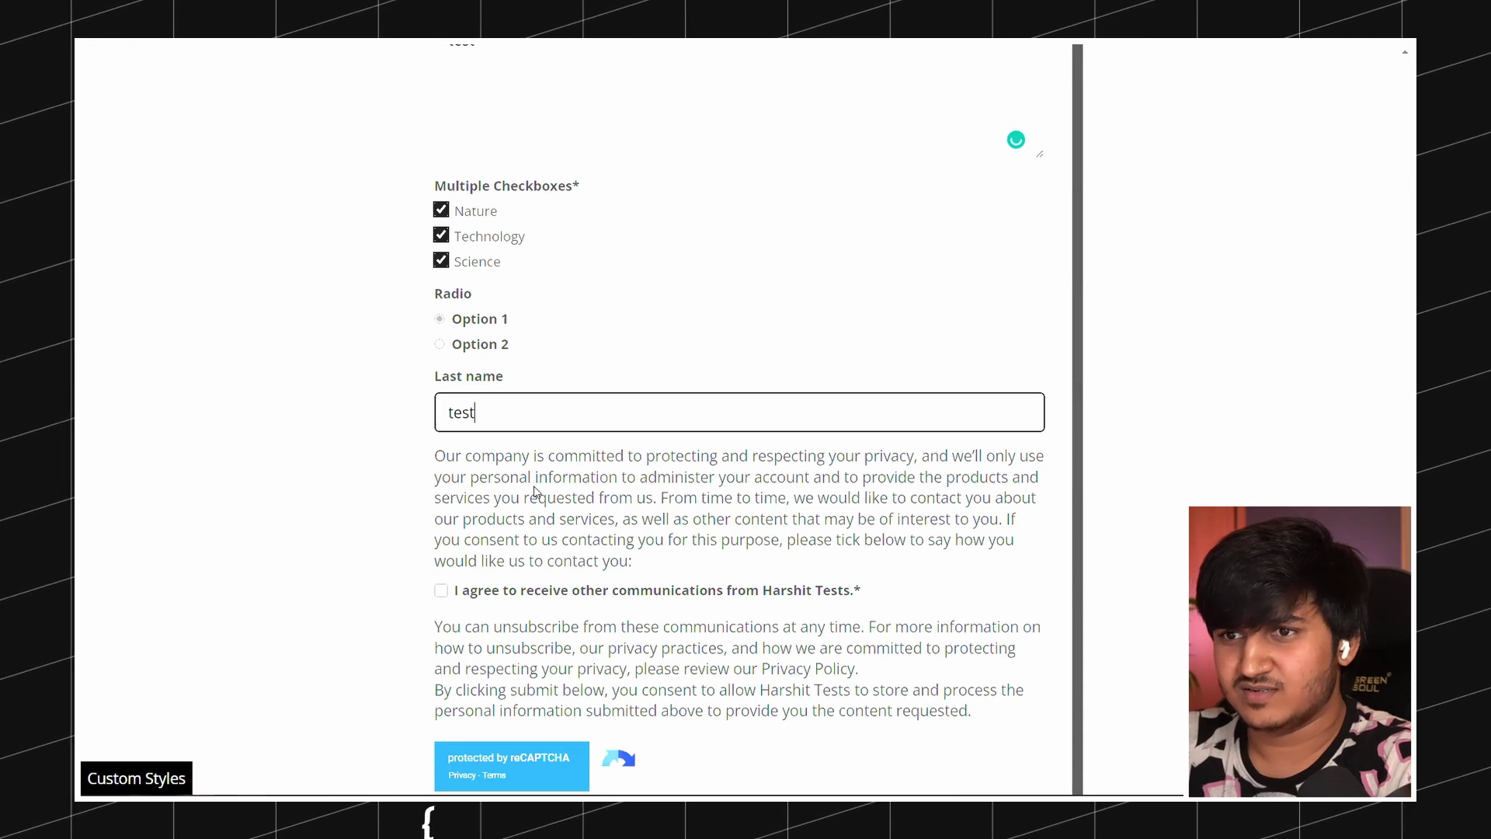
Tick the consent box, submit the form to see the Success! block, and return to Webflow
{"action": "scroll", "coordinate": [487, 503], "scroll_direction": "down", "scroll_amount": 2}
{"action": "left_click", "coordinate": [439, 476]}
{"action": "left_click", "coordinate": [777, 729]}
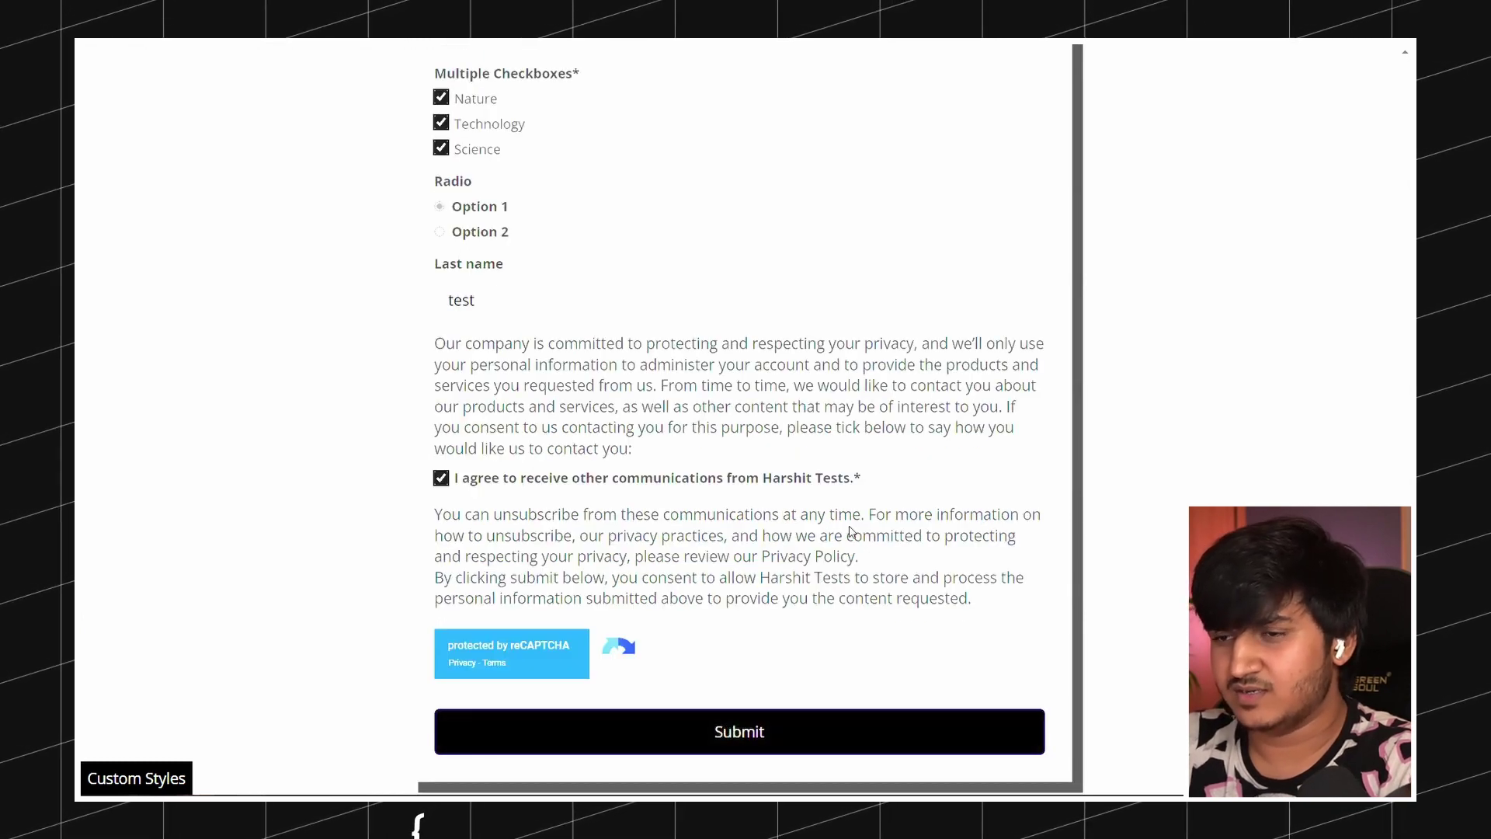
{"action": "scroll", "coordinate": [1095, 560], "scroll_direction": "up", "scroll_amount": 5}
{"action": "scroll", "coordinate": [1095, 559], "scroll_direction": "down", "scroll_amount": 5}
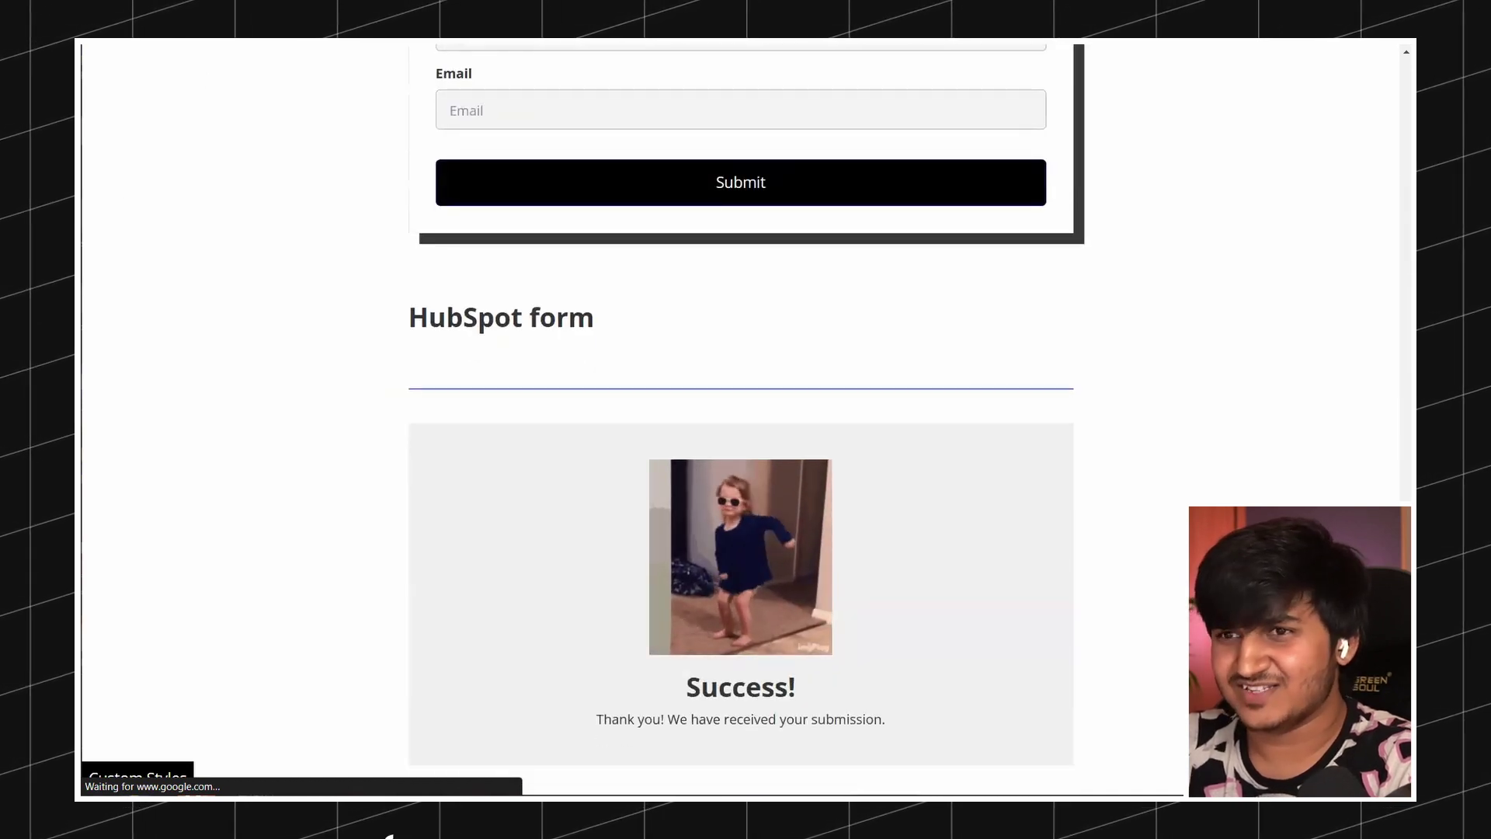
{"action": "key", "text": "ctrl+w"}
{"action": "key", "text": "Escape"}
Reset the submitted-message box's borders to remove the thin blue outline
{"action": "scroll", "coordinate": [685, 688], "scroll_direction": "down", "scroll_amount": 10}
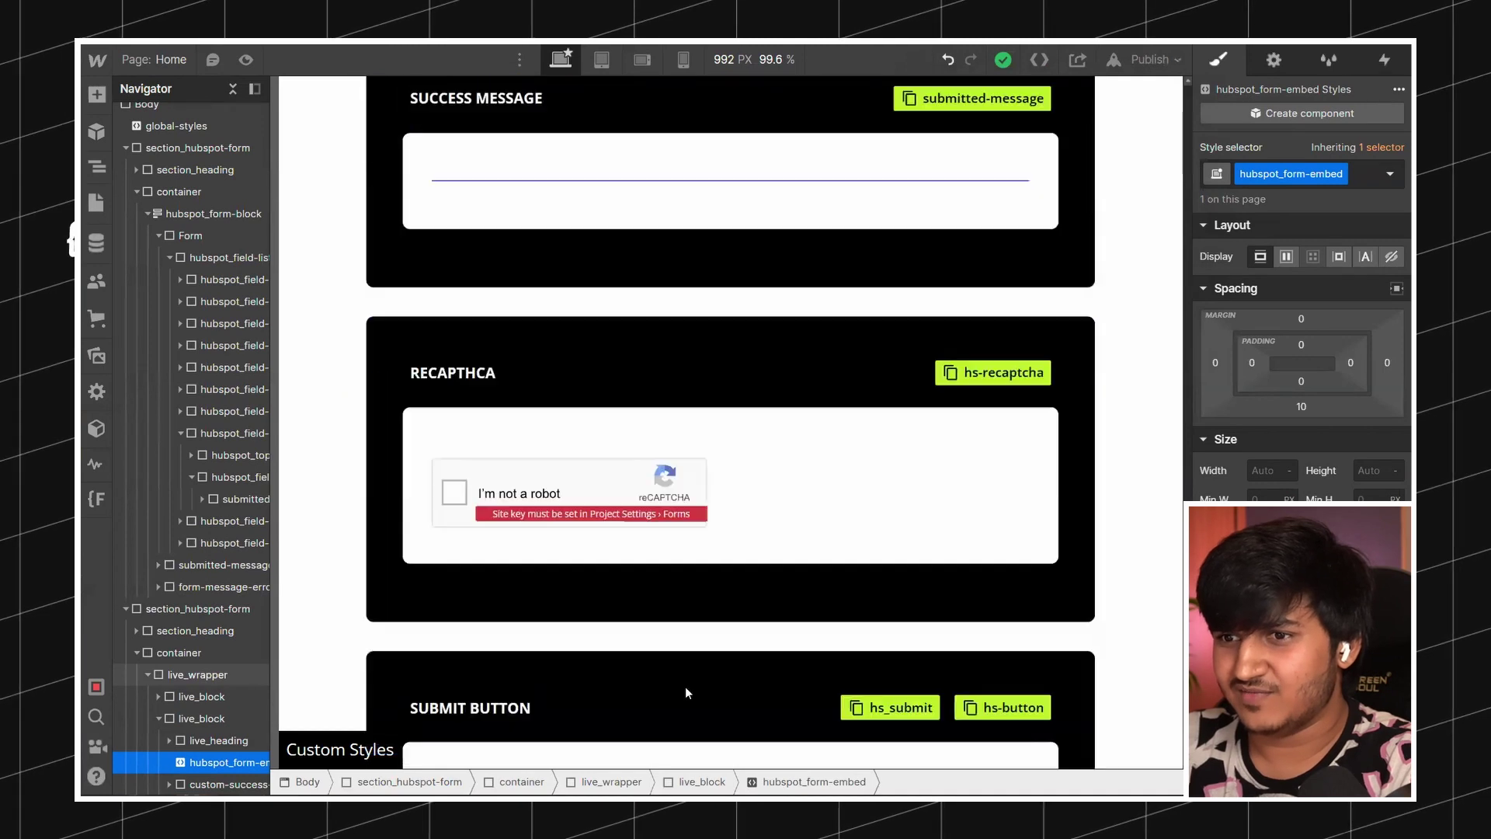
{"action": "scroll", "coordinate": [685, 687], "scroll_direction": "up", "scroll_amount": 5}
{"action": "scroll", "coordinate": [685, 687], "scroll_direction": "down", "scroll_amount": 4}
{"action": "left_click", "coordinate": [536, 382]}
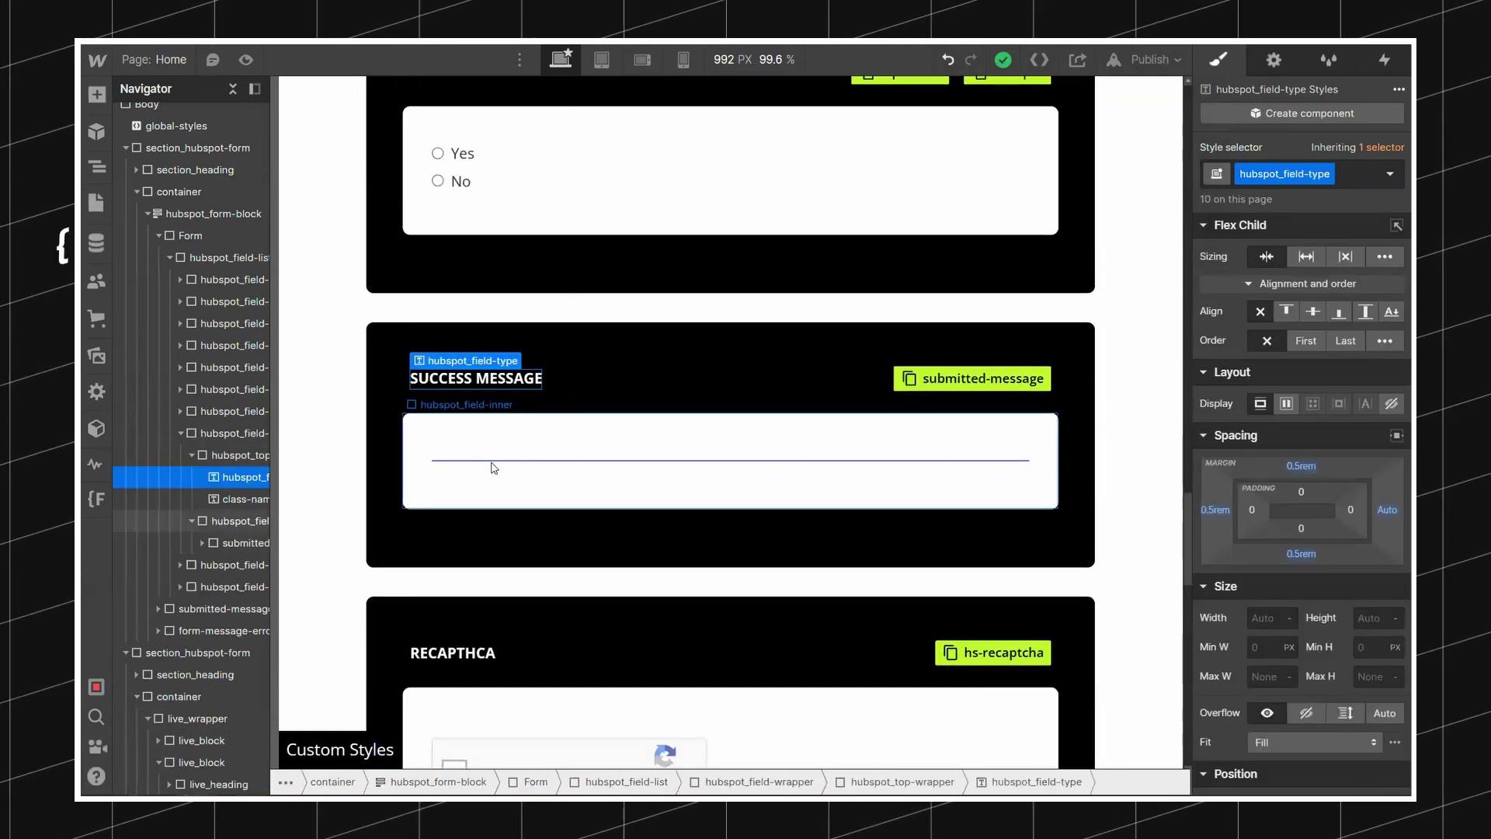
{"action": "left_click", "coordinate": [483, 464]}
{"action": "scroll", "coordinate": [1297, 524], "scroll_direction": "down", "scroll_amount": 5}
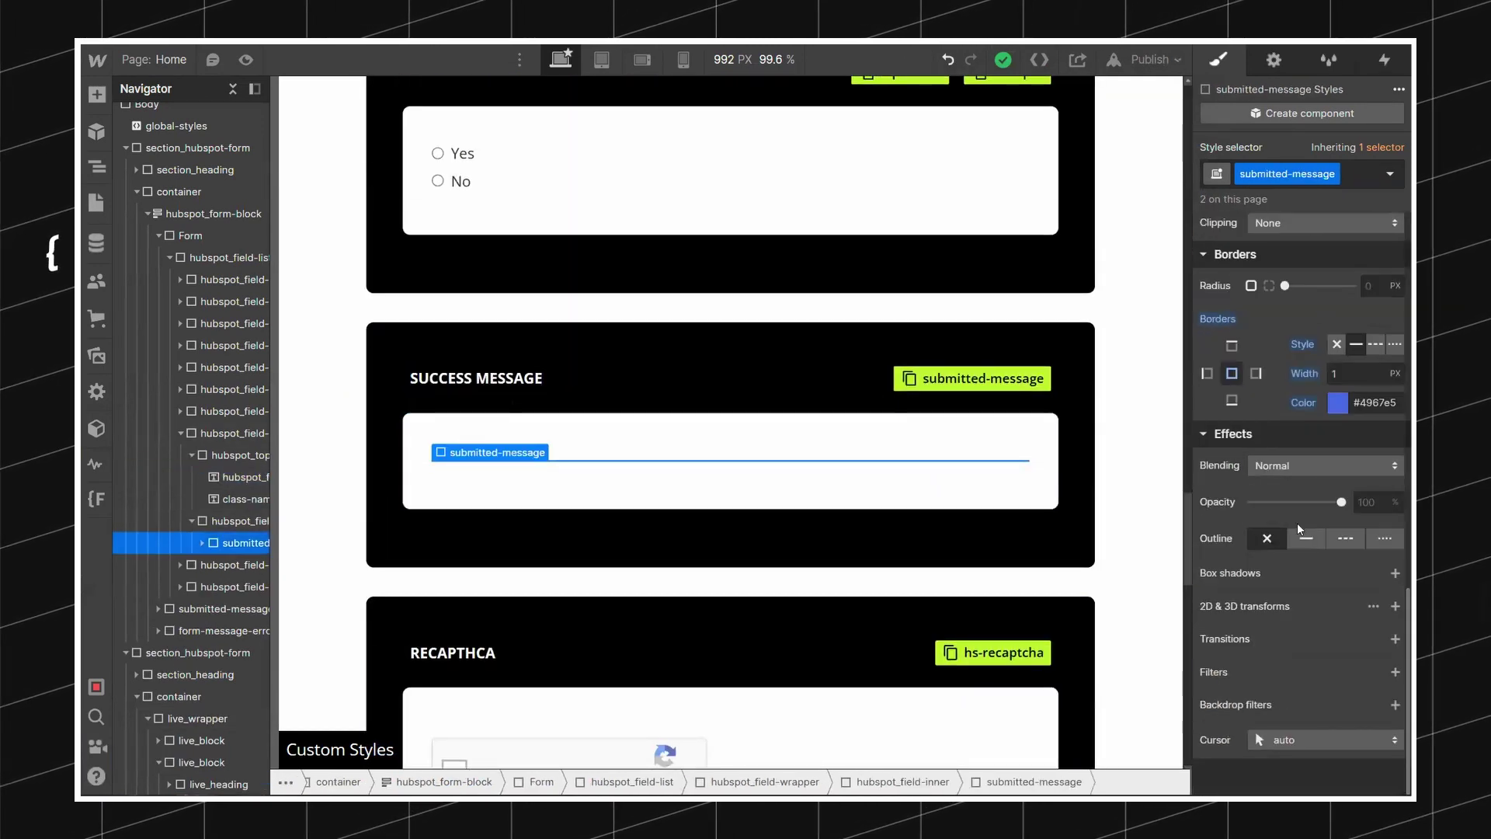
{"action": "left_click", "coordinate": [1218, 548]}
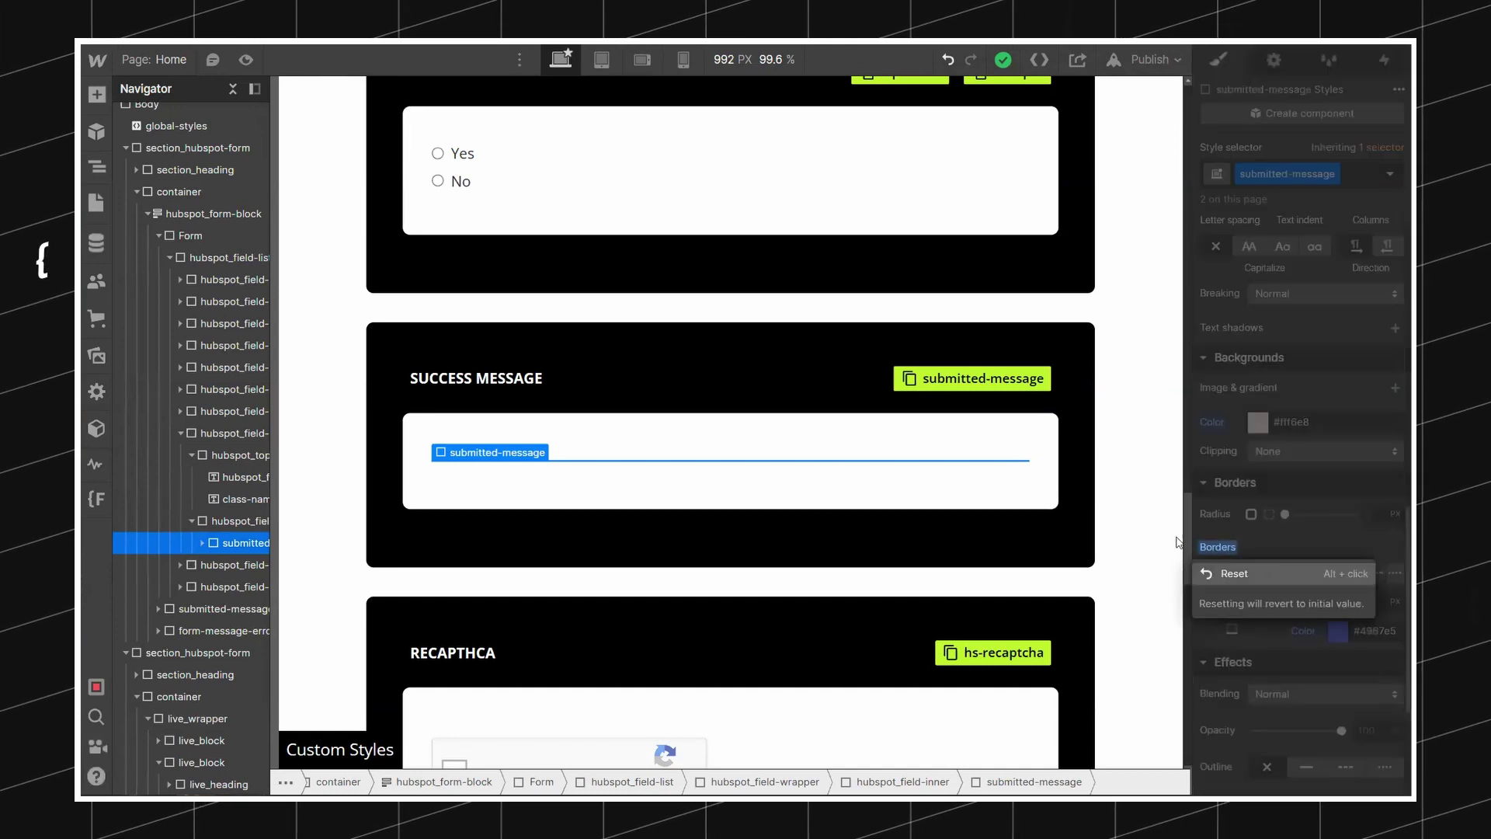
{"action": "left_click", "coordinate": [1235, 571]}
Go back to the live page showing the Success! block and GIF
{"action": "scroll", "coordinate": [688, 354], "scroll_direction": "down", "scroll_amount": 5}
{"action": "scroll", "coordinate": [686, 354], "scroll_direction": "down", "scroll_amount": 4}
{"action": "scroll", "coordinate": [1074, 336], "scroll_direction": "up", "scroll_amount": 10}
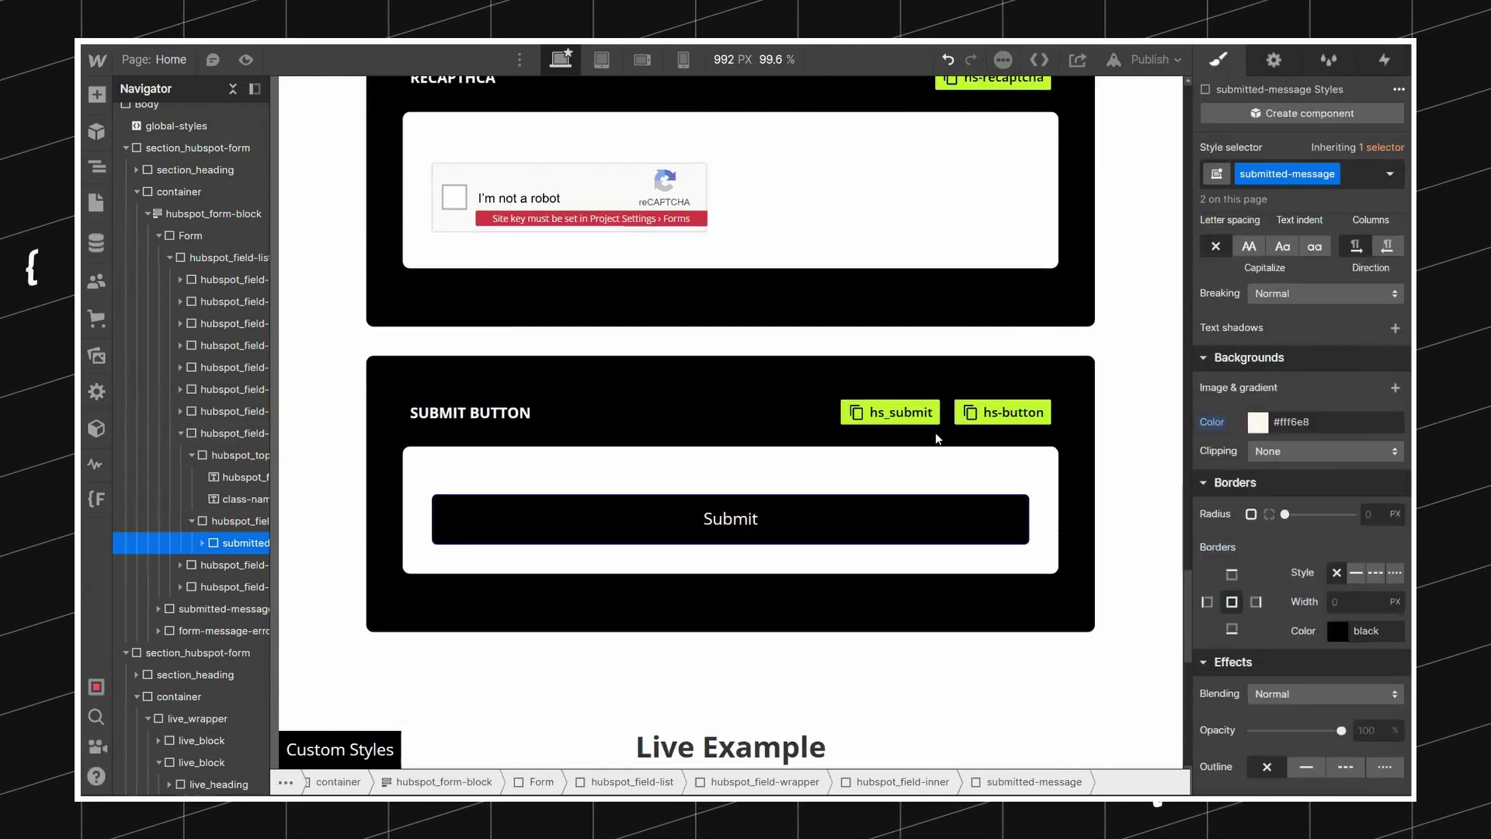
{"action": "left_click", "coordinate": [1074, 336]}
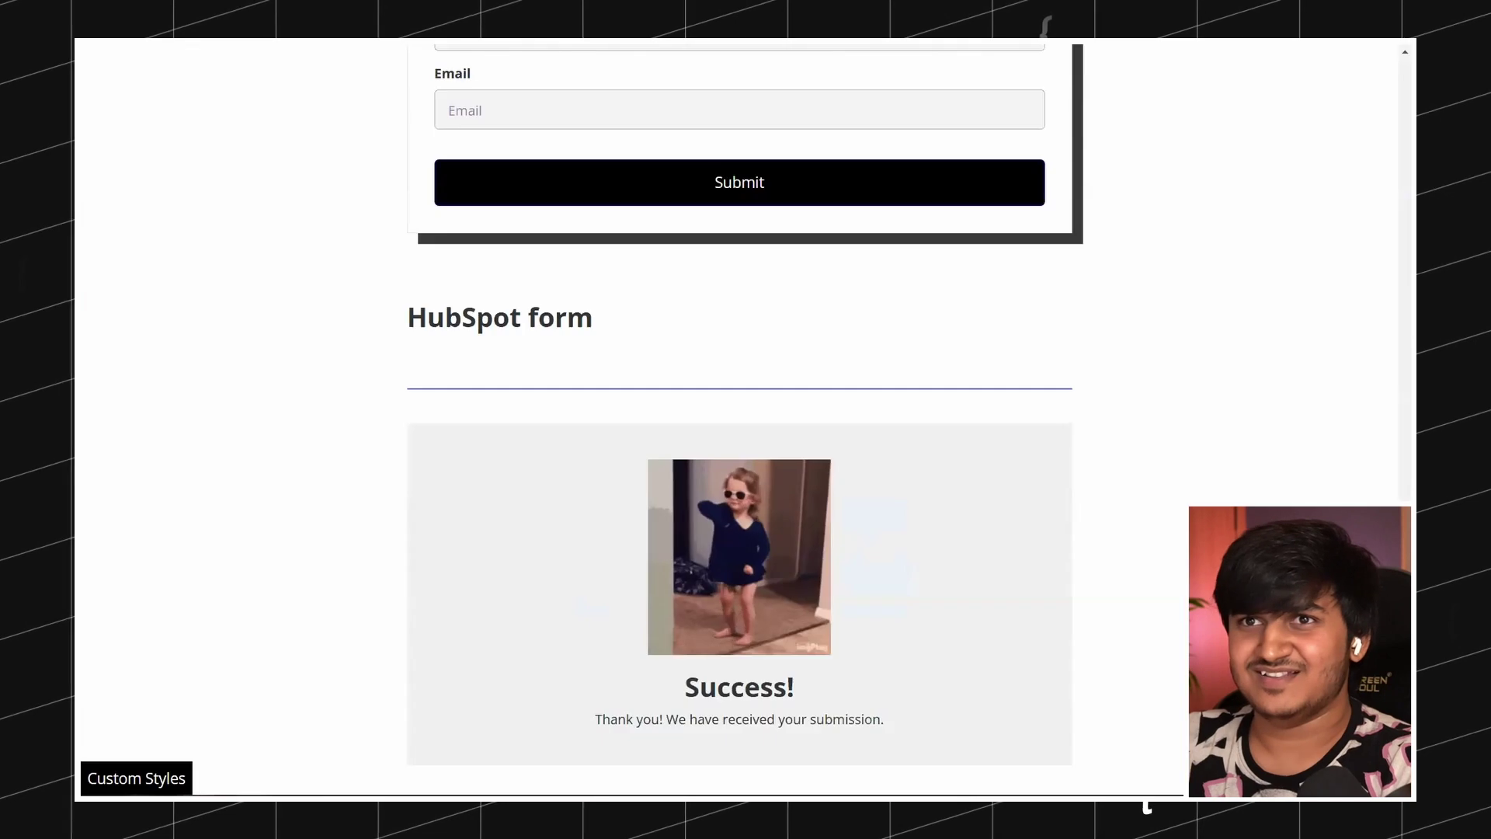